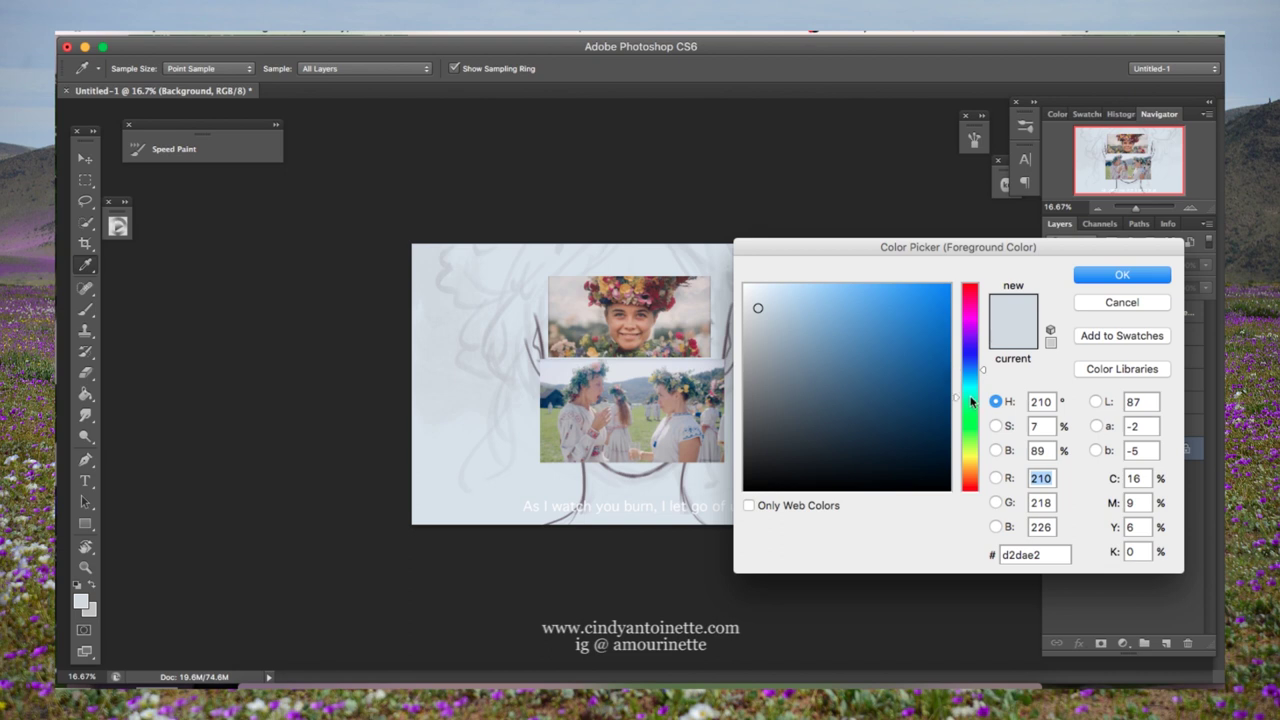
Step: Set the foreground colour to muted green #a5bb96 and paint a soft meadow along the lower edge of the background
drag(766, 337, 783, 342)
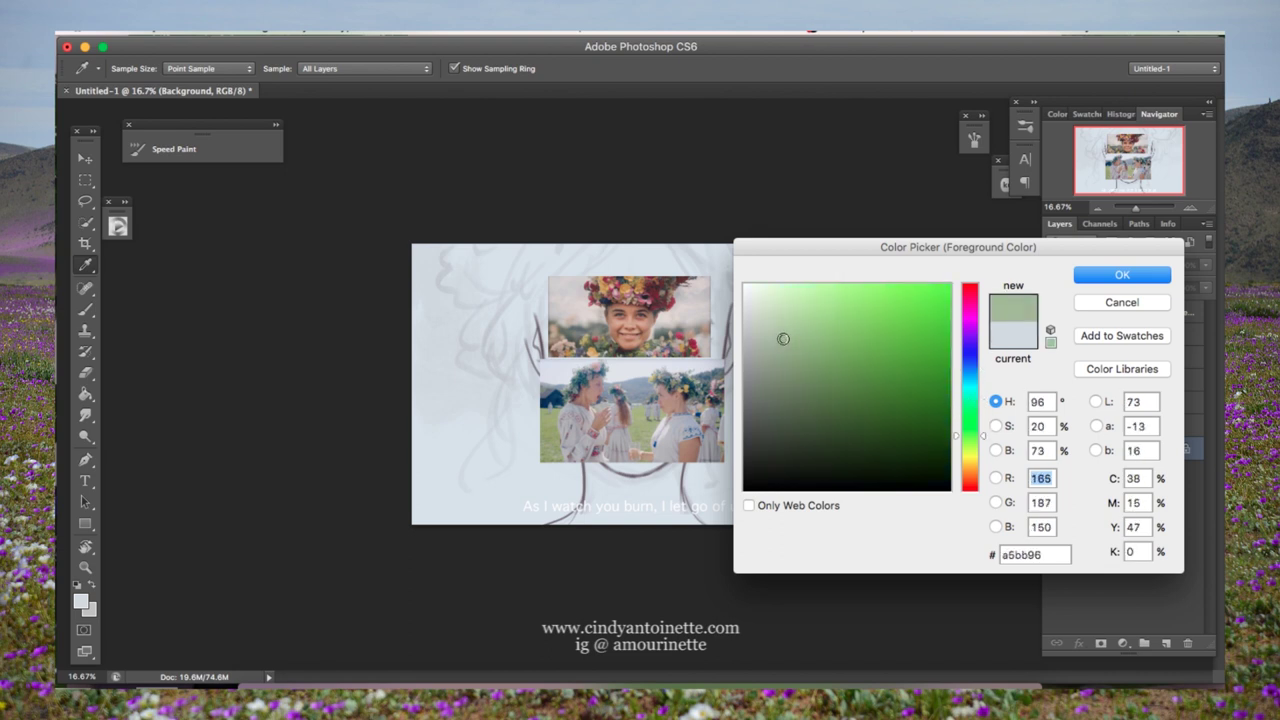
key(Return)
key(b)
mouse_move(415, 460)
mouse_down()
mouse_move(685, 541)
mouse_move(417, 535)
mouse_move(480, 470)
mouse_move(545, 490)
mouse_move(525, 510)
mouse_move(743, 505)
mouse_up()
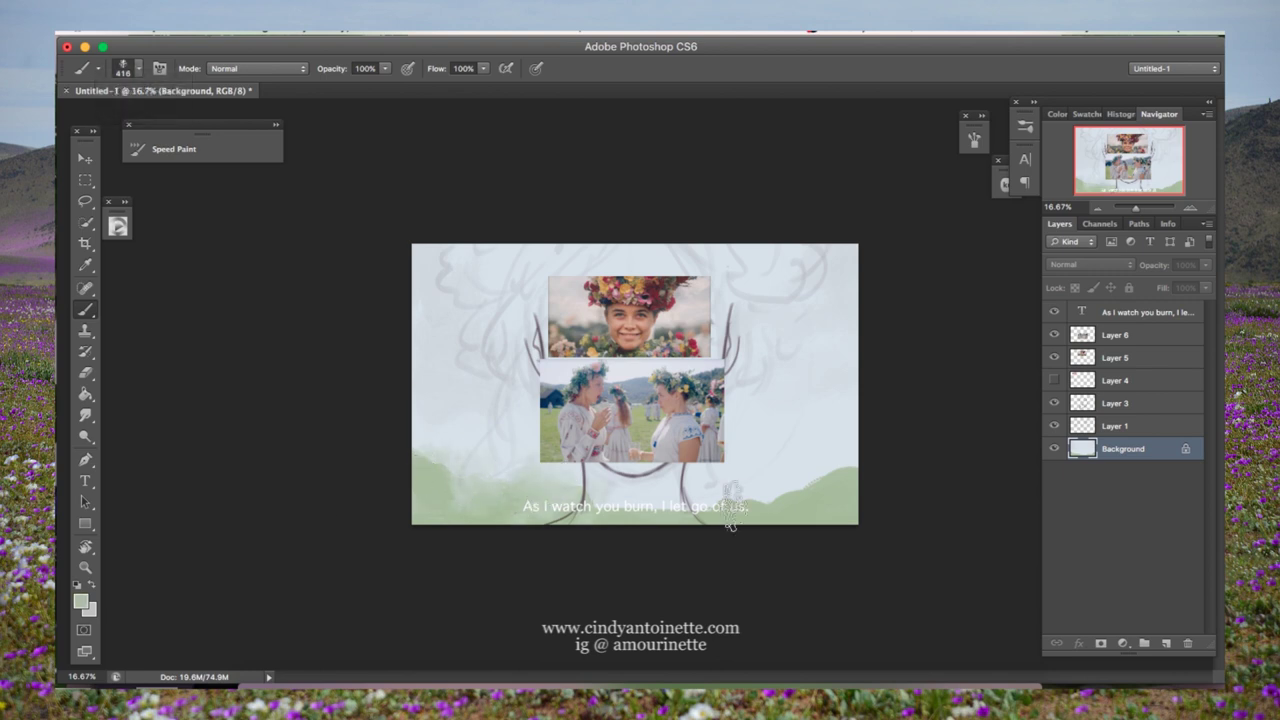
alt+click(834, 491)
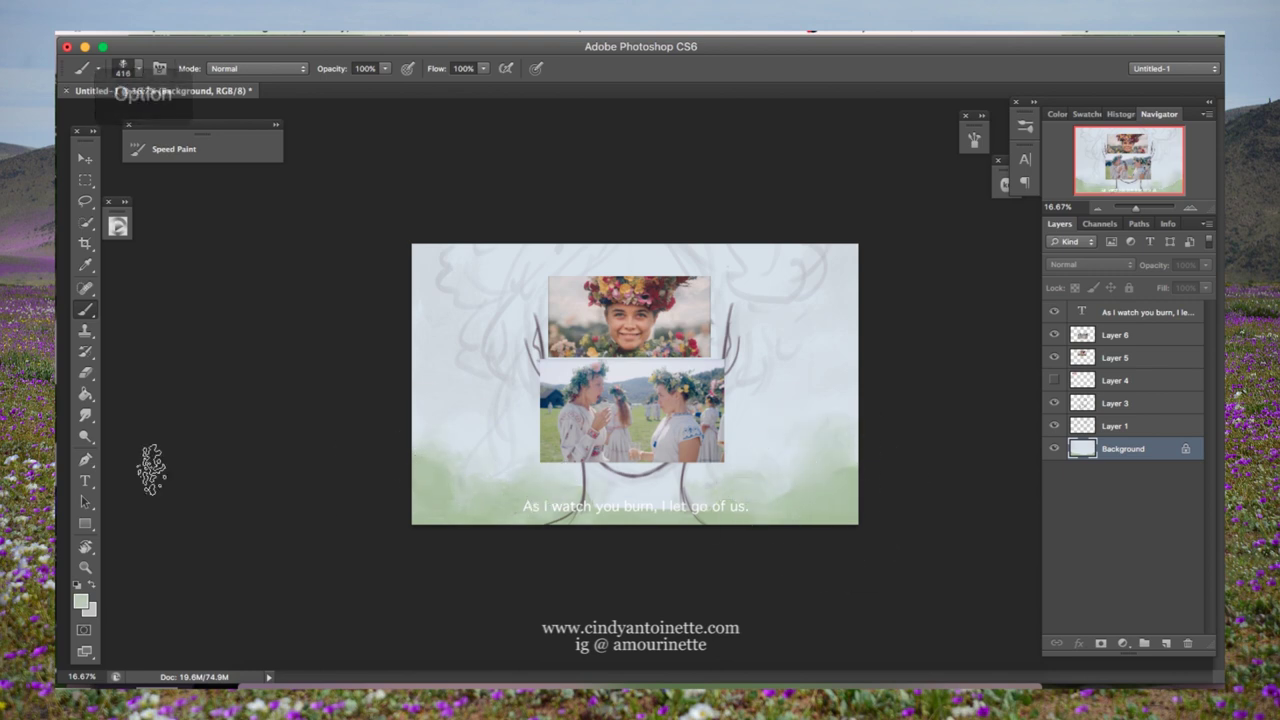
Step: Choose a grey-blue and paint the ridge line of distant hills above the meadow with a 201 px brush
click(80, 601)
click(771, 351)
key(Return)
right_click(790, 330)
double_click(872, 402)
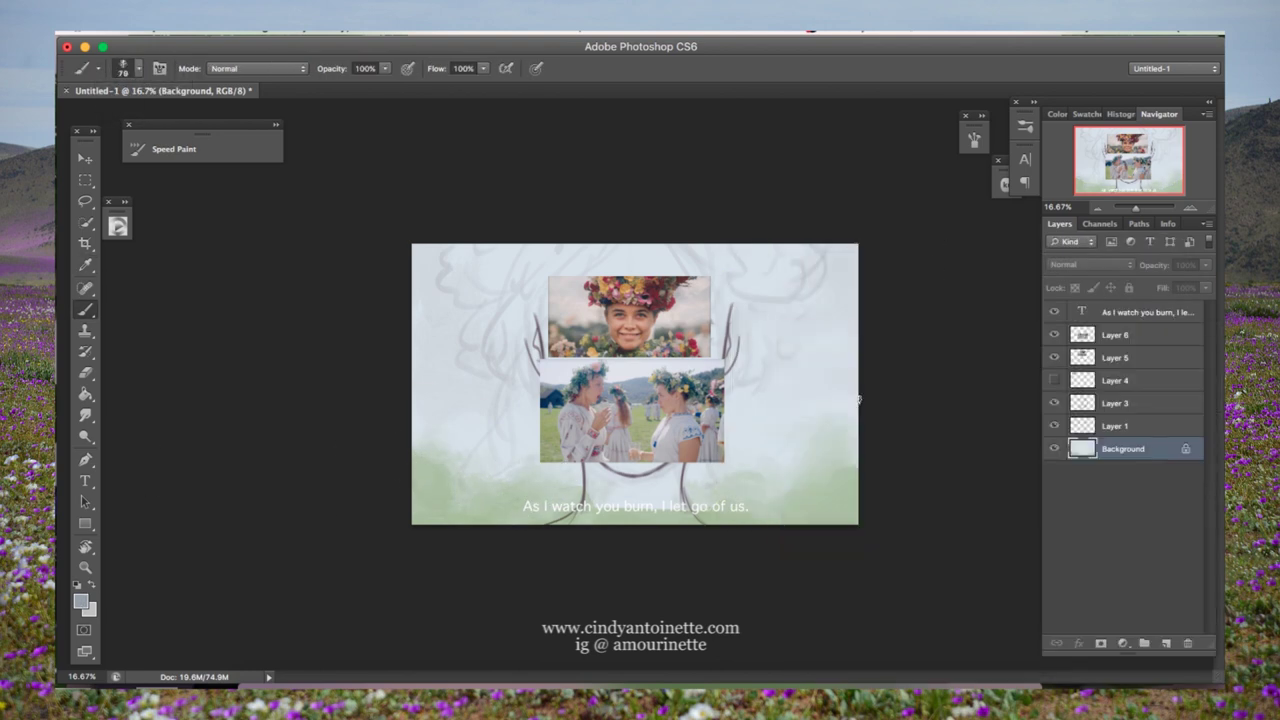
right_click(528, 447)
text(201)
key(Return)
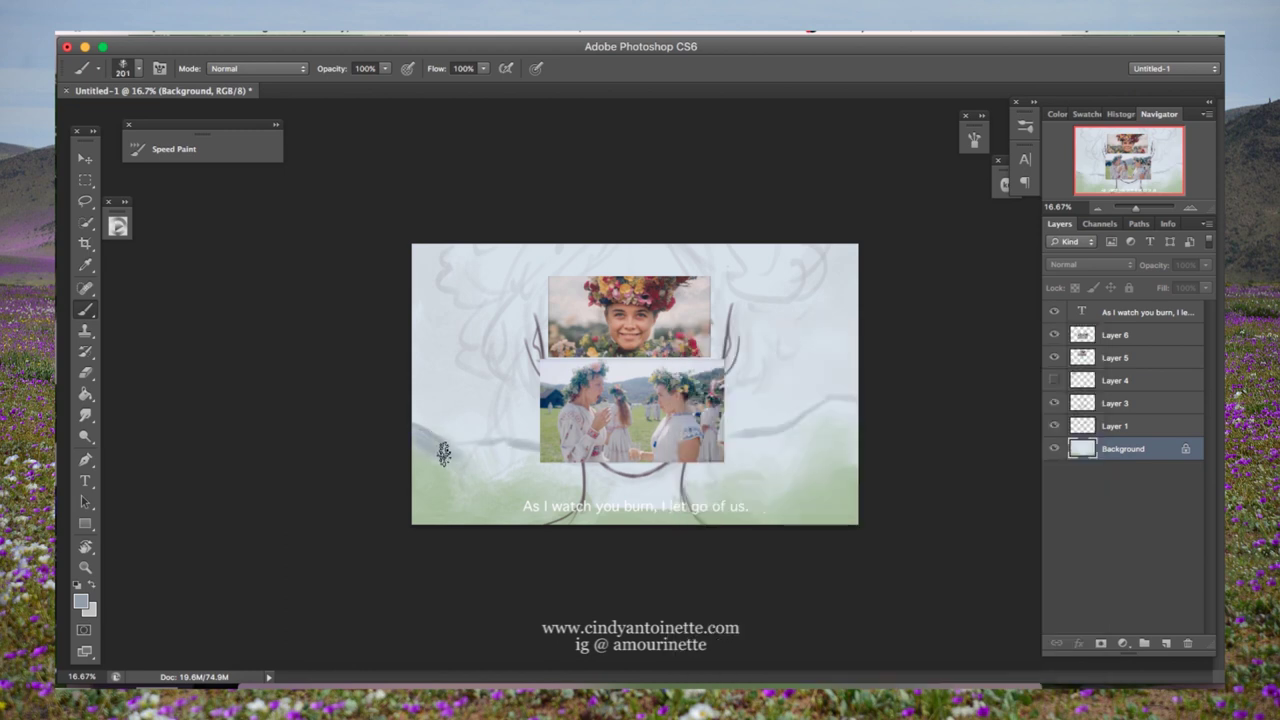
Step: Fill in the grey-blue hills behind the figure and blend their base into the green meadow with sampled colours
drag(555, 458, 564, 470)
mouse_move(731, 463)
mouse_down()
mouse_move(771, 466)
mouse_move(866, 429)
mouse_move(700, 470)
mouse_up()
alt+click(549, 450)
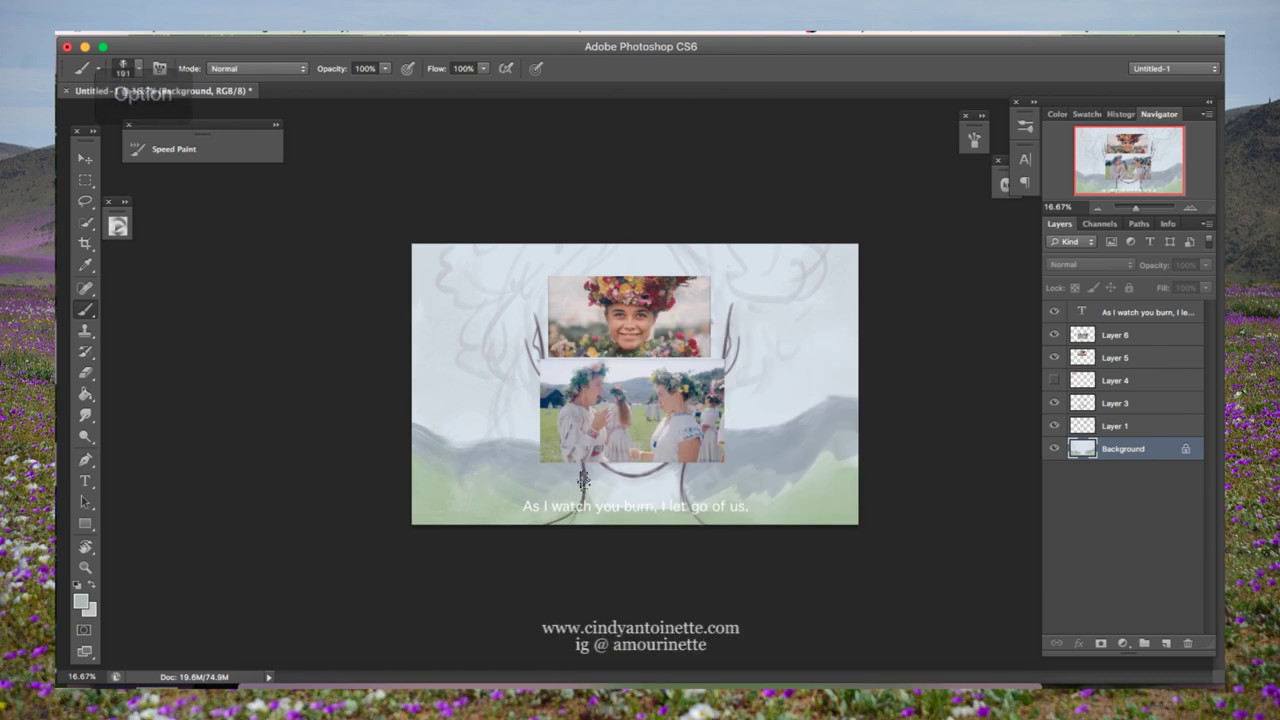
alt+click(778, 498)
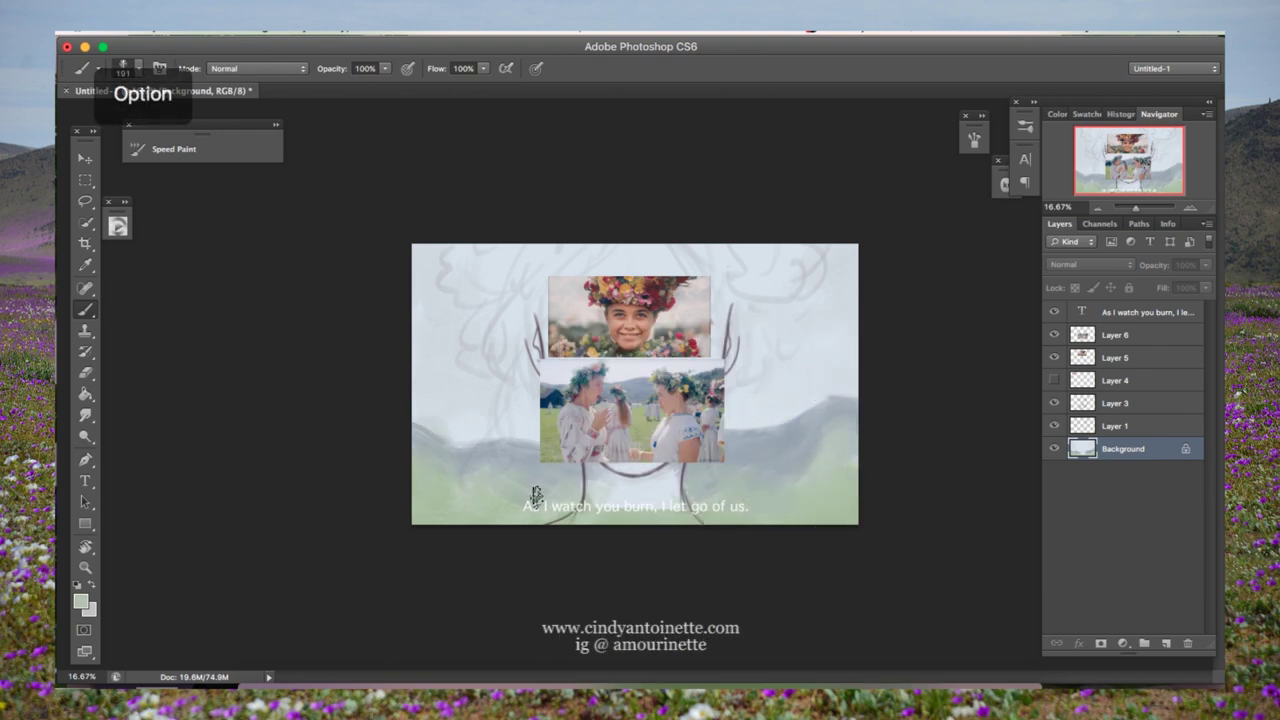
Step: Adjust the background with Brightness/Contrast and Hue/Saturation adjustment layers and merge them into the Background layer
click(1122, 643)
click(1163, 463)
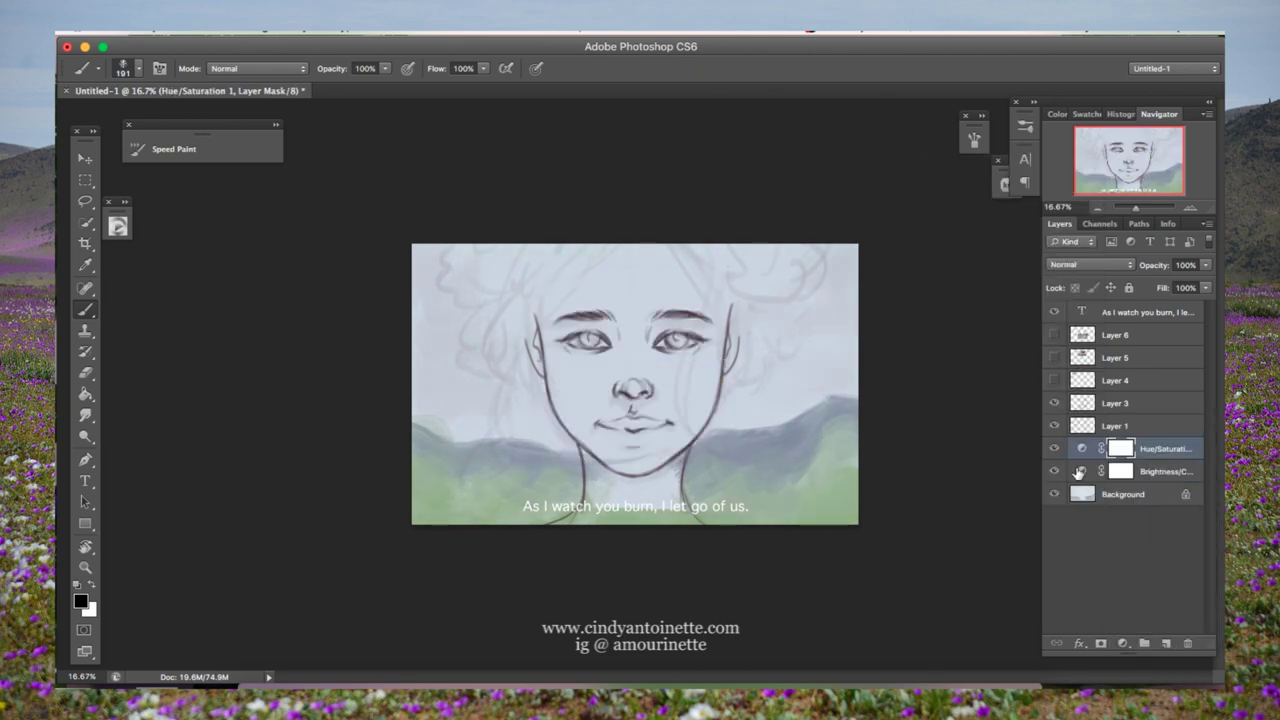
right_click(965, 492)
click(1060, 537)
Step: Move the reference photo of the two flower-crowned women on Layer 6 to the canvas's lower corner, clear of the face
key(z)
key(super+equal)
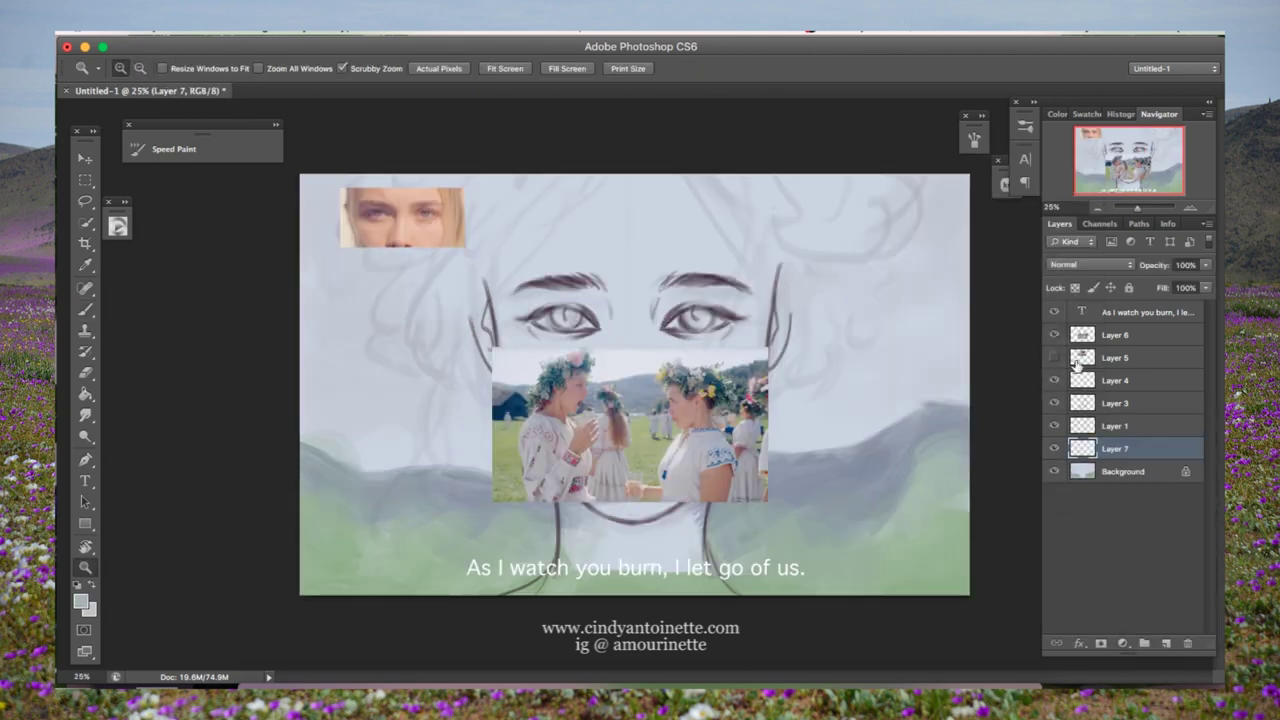
click(1115, 335)
key(v)
drag(1019, 350, 1108, 453)
Step: On Layer 7, sample a skin tone from the reference photo, adjust it and block in the face, ears and neck
click(1108, 449)
key(b)
alt+click(943, 457)
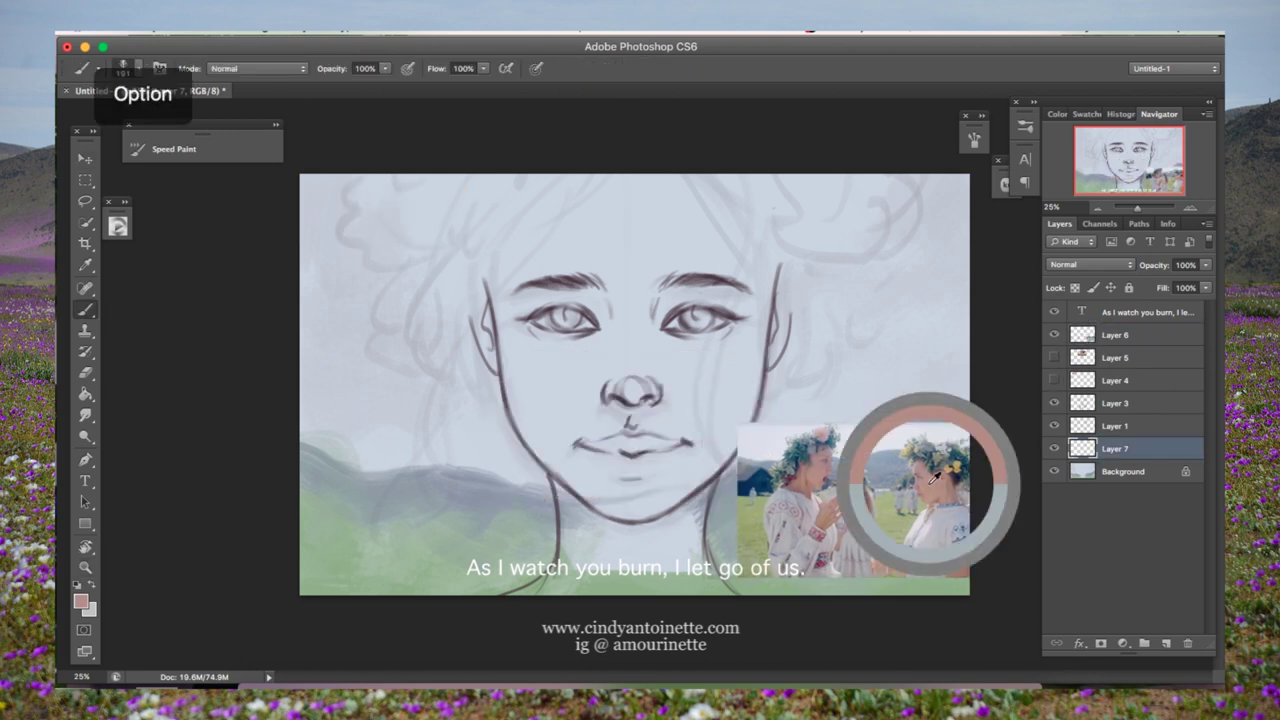
click(80, 601)
click(796, 343)
click(1123, 274)
mouse_move(630, 360)
mouse_down()
mouse_move(553, 590)
mouse_move(568, 569)
mouse_move(697, 546)
mouse_move(577, 452)
mouse_up()
right_click(630, 318)
click(857, 486)
mouse_move(570, 300)
mouse_down()
mouse_move(543, 429)
mouse_move(586, 194)
mouse_move(505, 337)
mouse_move(706, 402)
mouse_up()
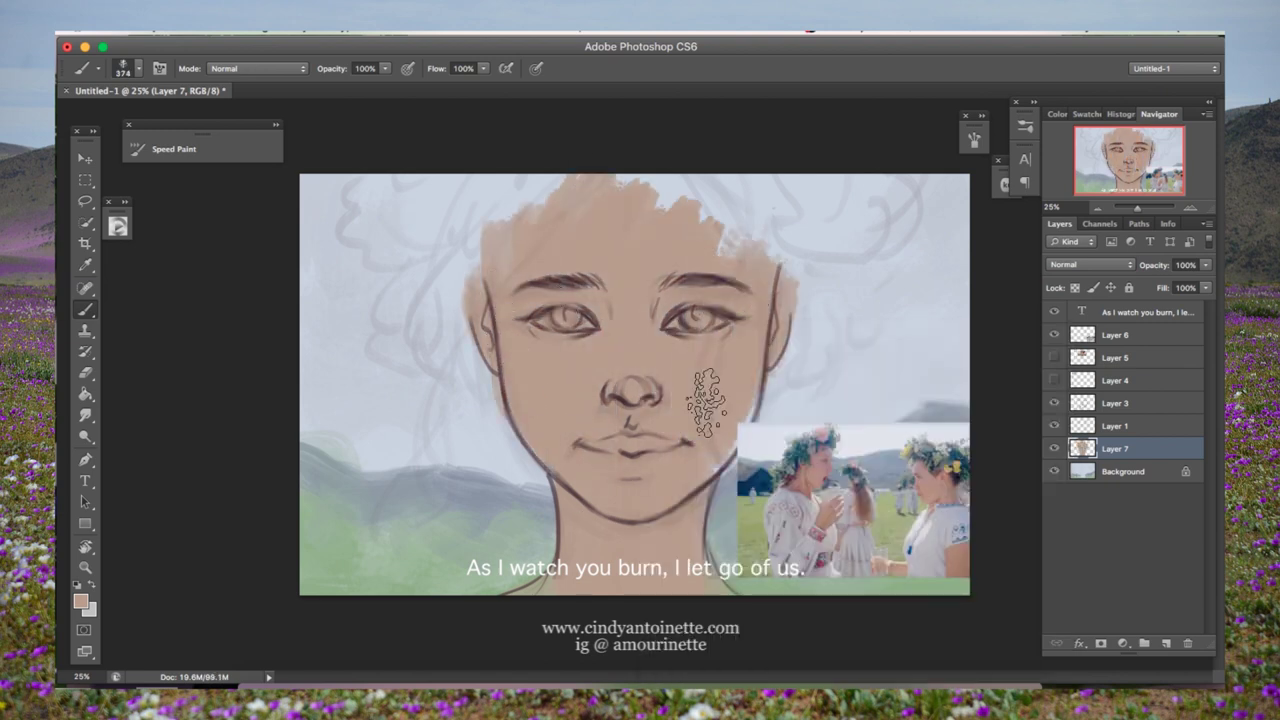
Step: Choose a dusty pink and brush a blush over the cheeks, nose and lips on Layer 7
click(80, 601)
click(800, 420)
click(1123, 274)
drag(615, 380, 640, 398)
right_click(662, 325)
mouse_move(800, 358)
mouse_down()
mouse_move(775, 360)
mouse_move(786, 360)
mouse_up()
key(Return)
right_click(636, 322)
key(Return)
right_click(752, 312)
double_click(870, 470)
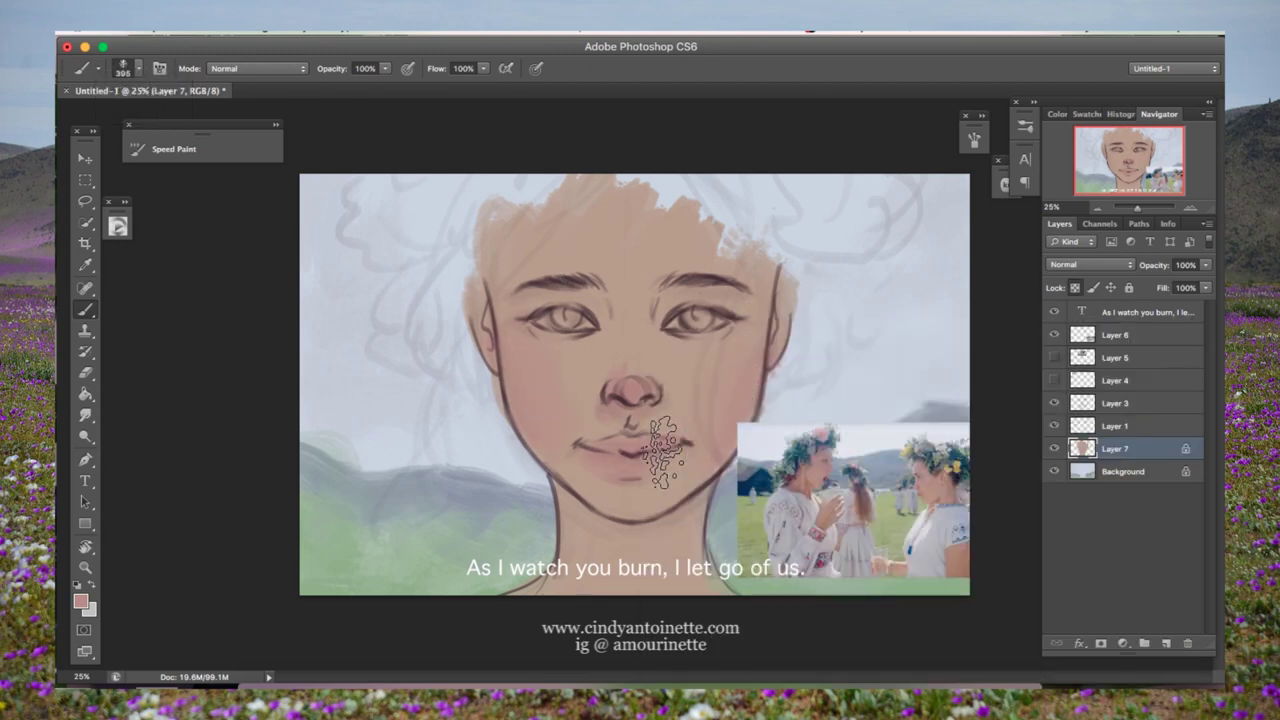
Step: Choose a deeper red-pink and colour the upper and lower lips, blending with sampled tones
click(80, 601)
click(849, 360)
key(Return)
drag(594, 455, 650, 450)
right_click(650, 450)
drag(840, 358, 815, 358)
key(Return)
alt+click(655, 455)
drag(670, 458, 645, 452)
alt+click(647, 441)
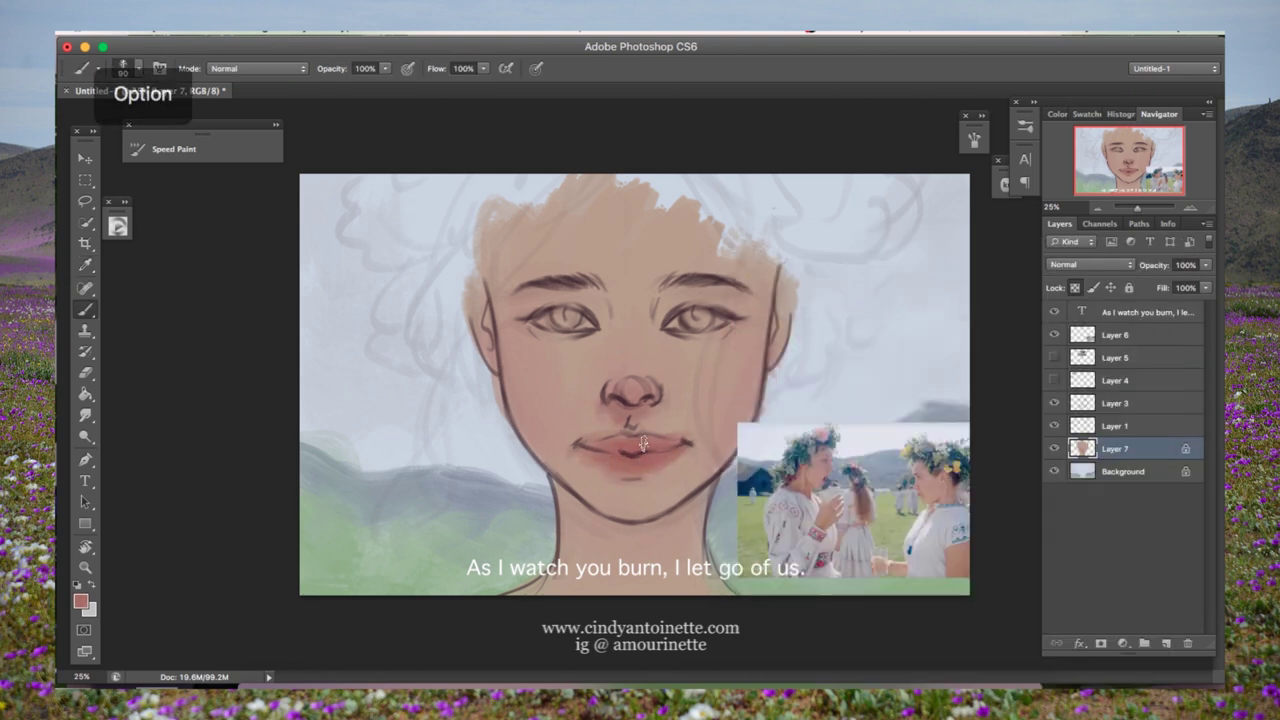
Step: Set the brush to 140 px and shade the skin around both eyes with reddish pink
right_click(650, 438)
right_click(647, 425)
drag(762, 331, 812, 331)
key(Return)
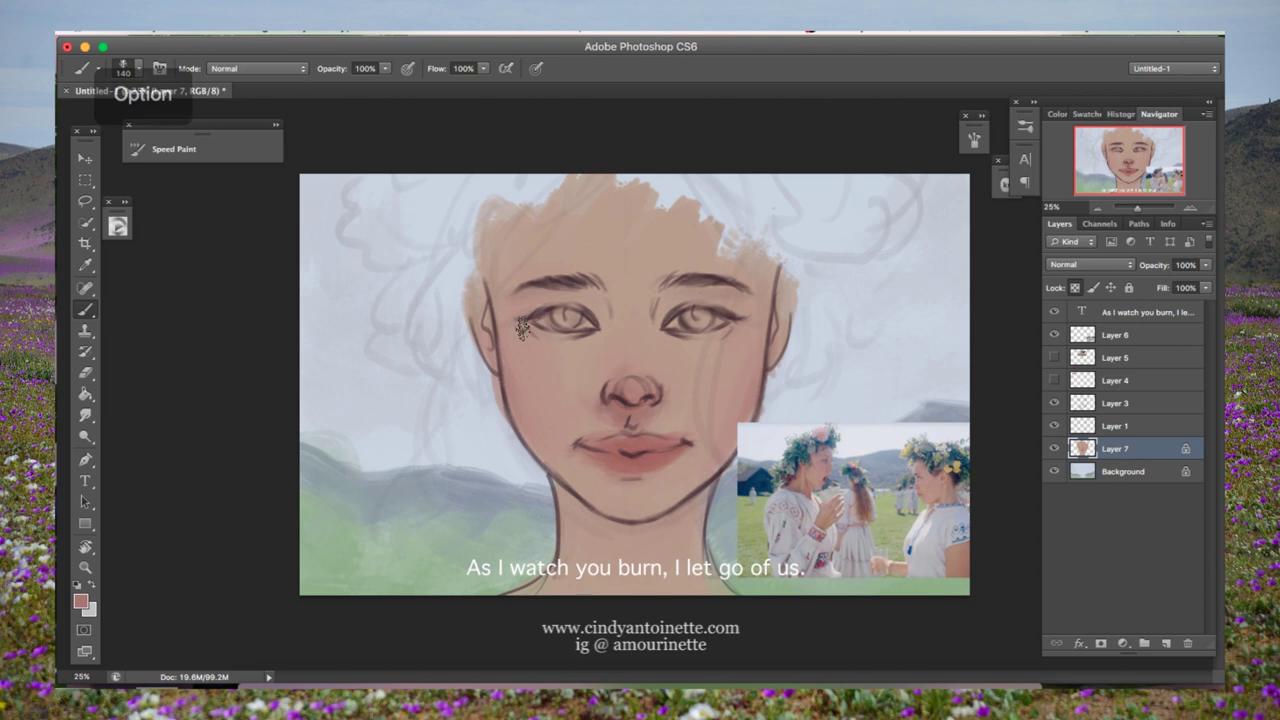
drag(530, 330, 572, 338)
drag(668, 330, 745, 322)
alt+click(570, 349)
drag(608, 340, 680, 355)
Step: Choose a pale pink based on the lip colour and paint the whites of both eyes
alt+click(635, 446)
click(80, 600)
click(1030, 285)
key(Return)
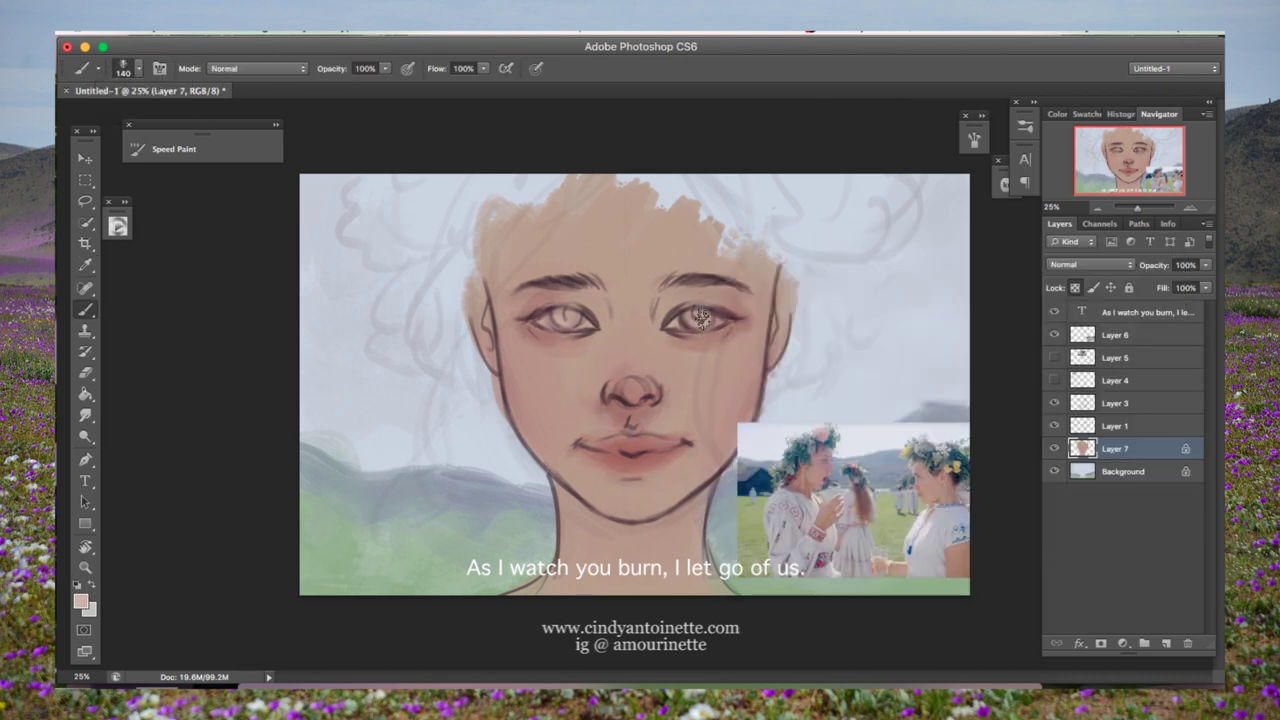
click(80, 600)
click(914, 449)
key(Return)
Step: Show the close-up eye reference photo on Layer 4 and enlarge it below the painted eyes
click(1054, 380)
click(1115, 380)
click(217, 32)
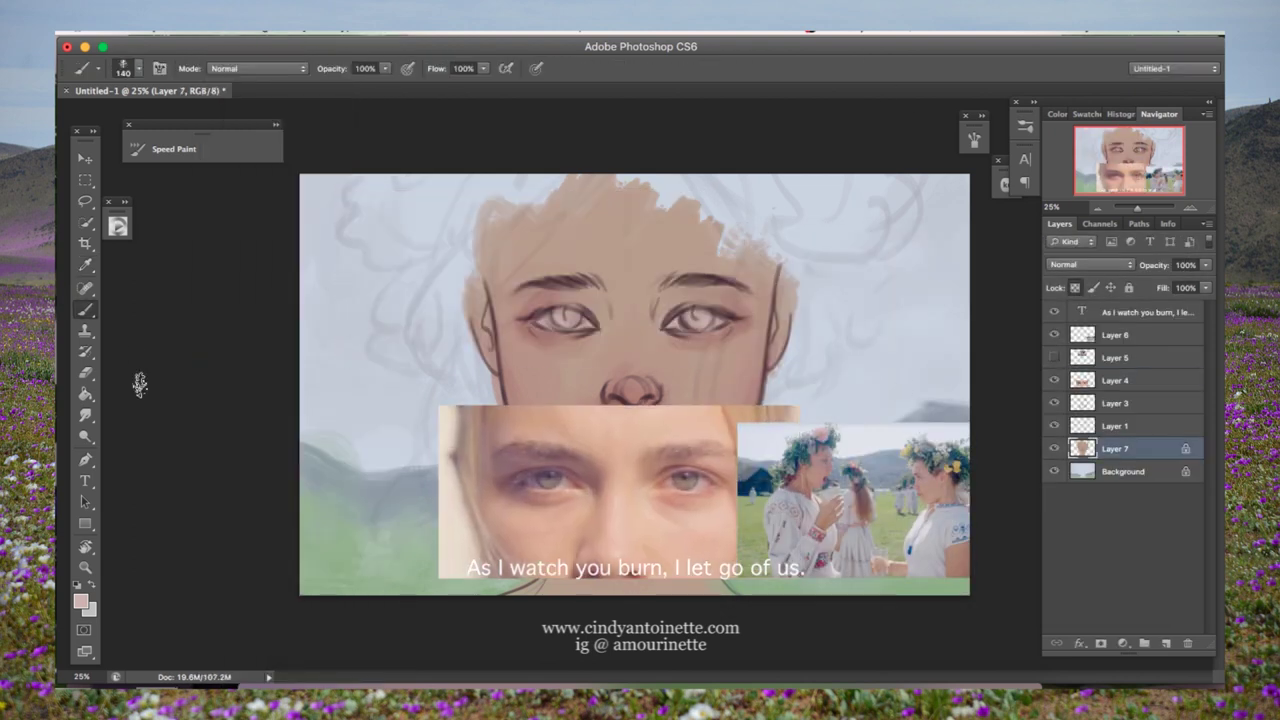
Step: Paint both irises pale green, then cover them with near-black using a 69 px brush
click(80, 600)
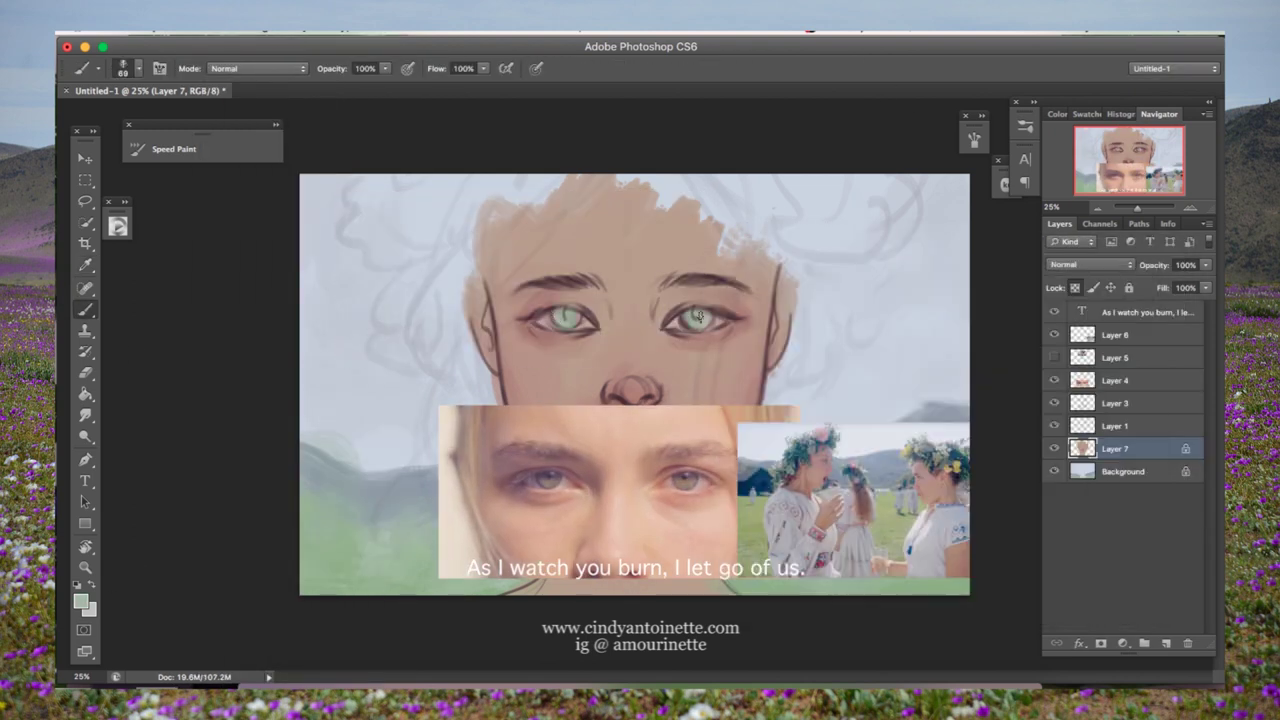
key(i)
click(698, 316)
click(80, 600)
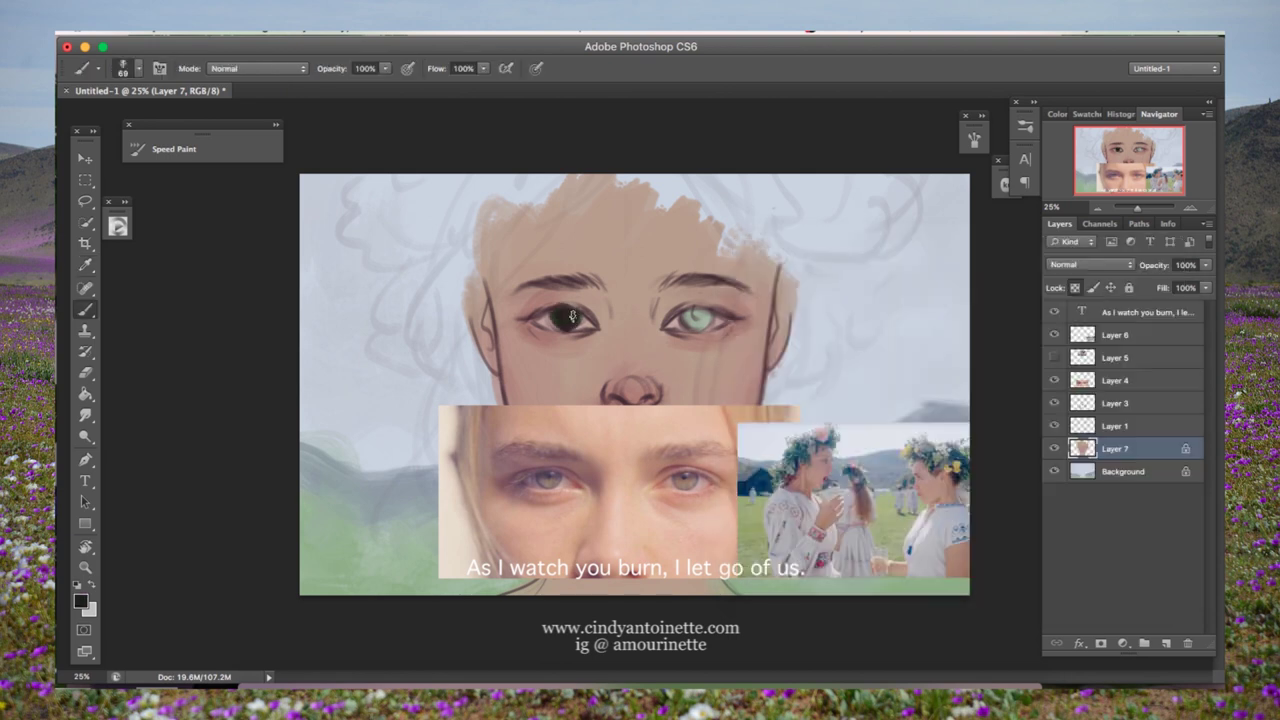
alt+click(690, 316)
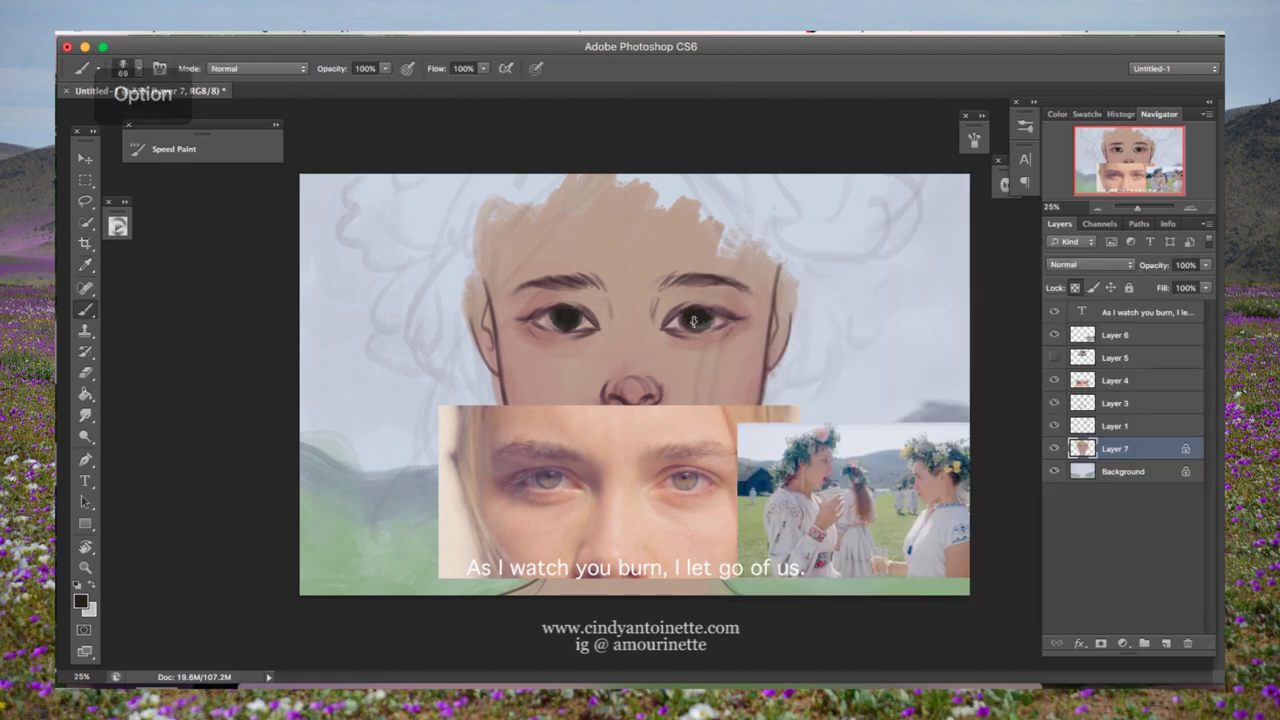
click(80, 600)
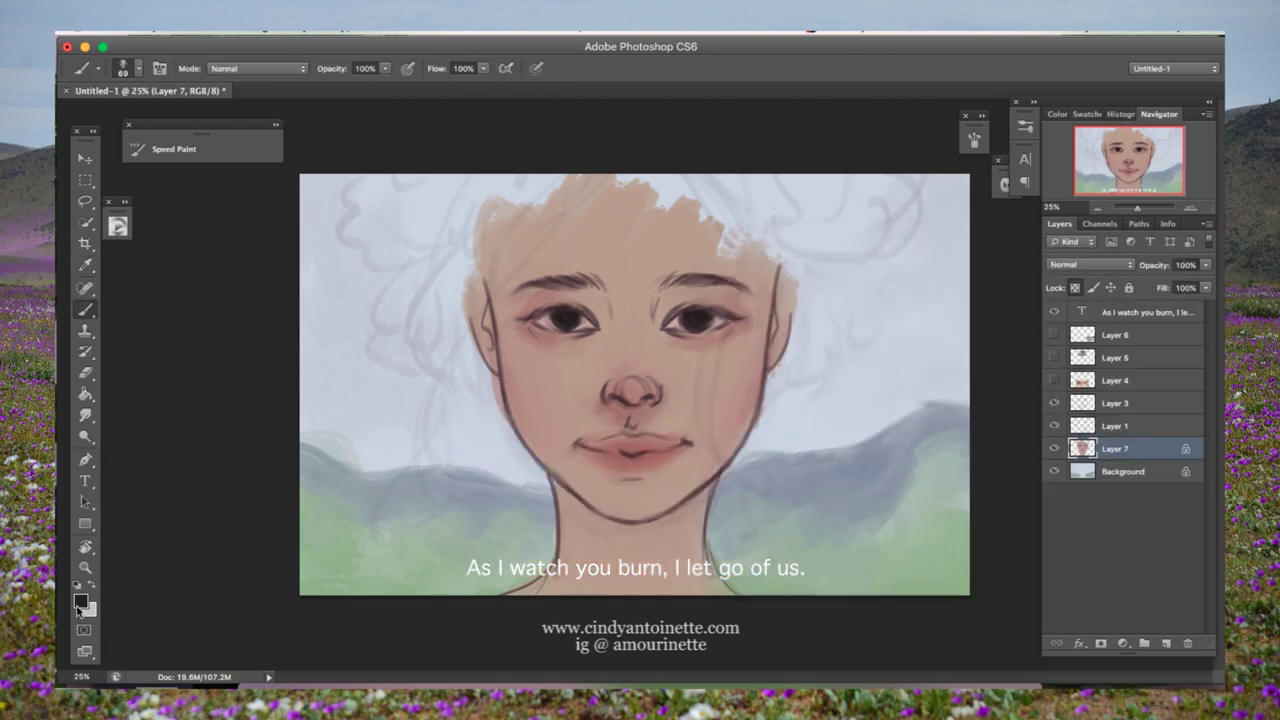
Step: Choose a bright orange and paint fiery flecks in both irises on a new layer above Layer 7 with a 56 px brush
click(80, 600)
drag(978, 488, 978, 476)
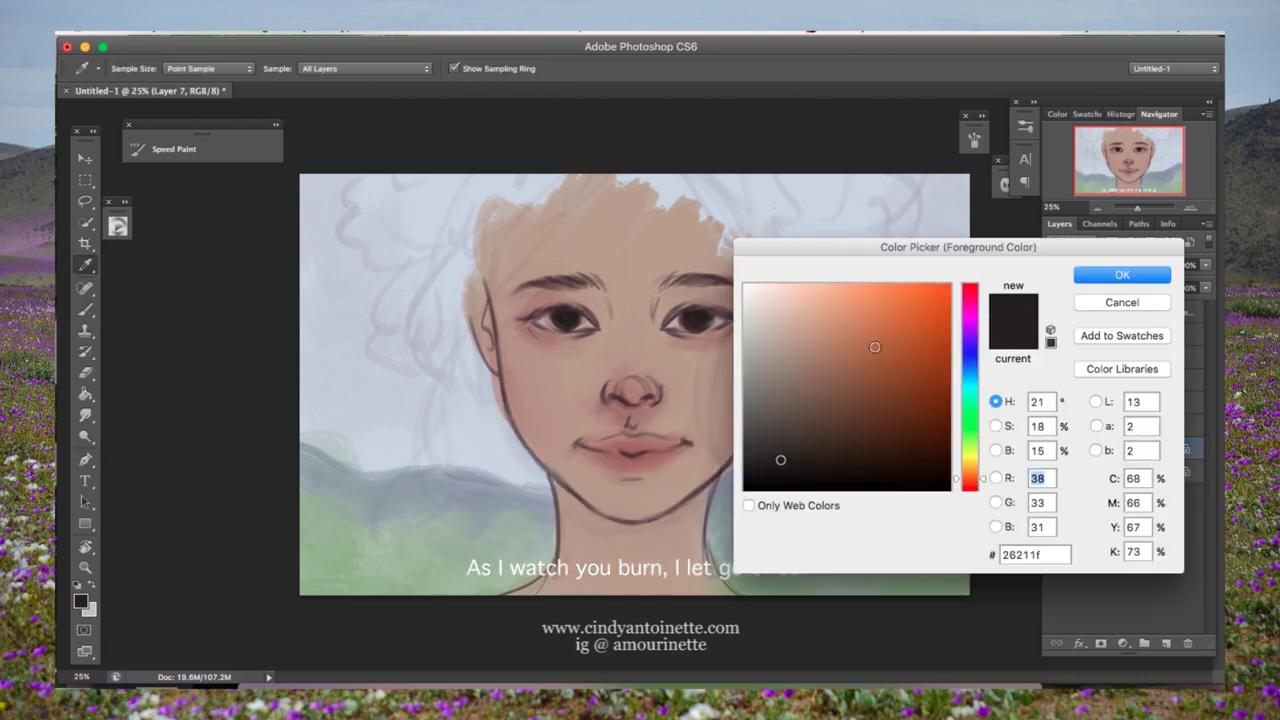
click(874, 343)
click(1123, 274)
click(1166, 643)
click(174, 148)
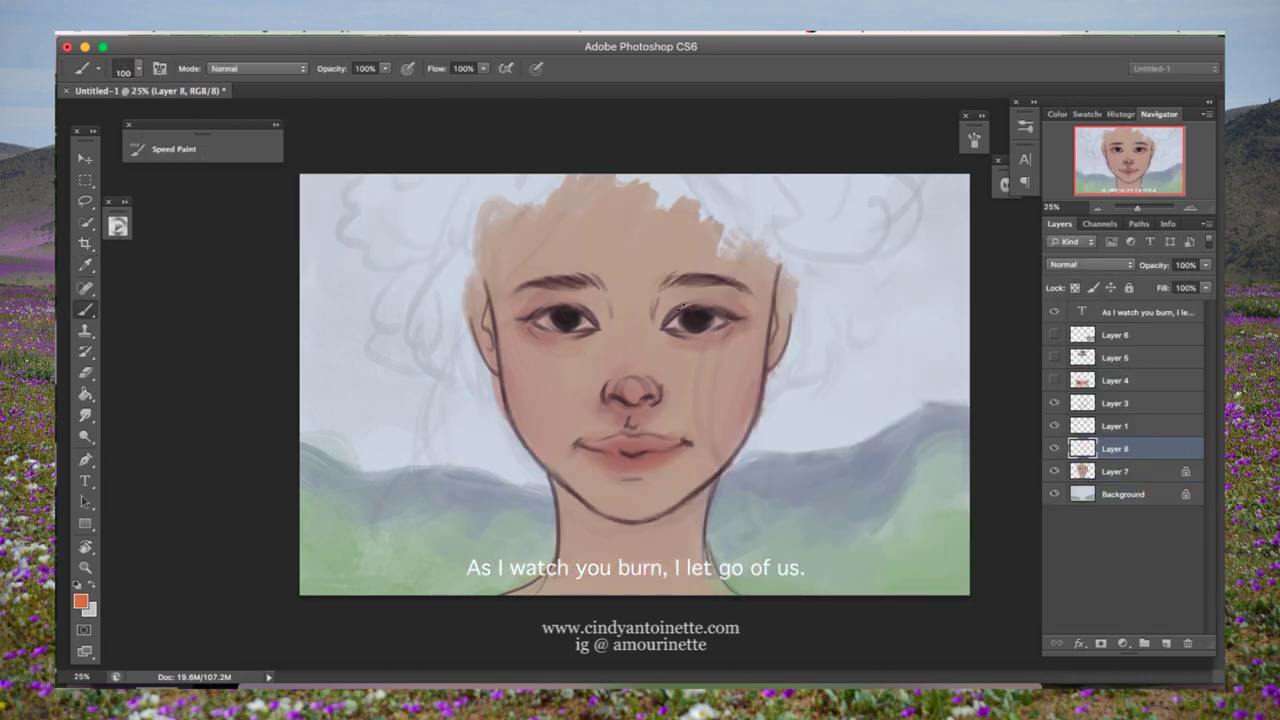
right_click(697, 317)
key(Return)
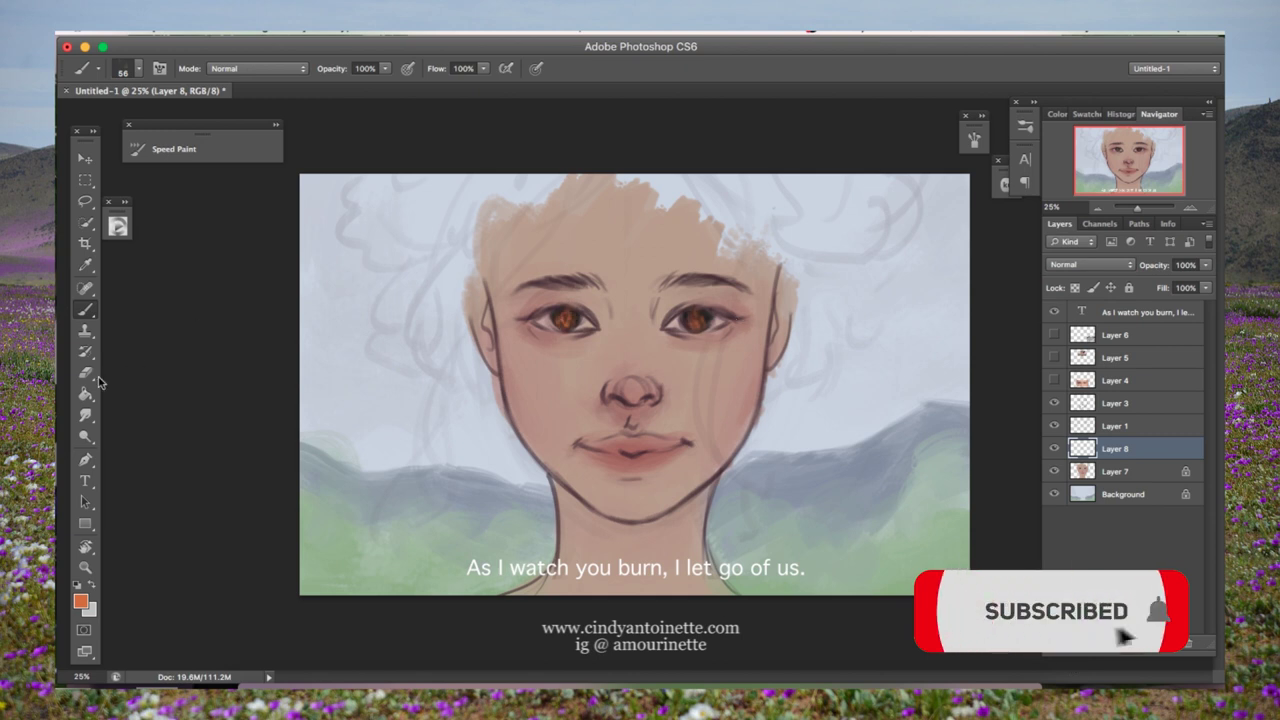
key(e)
key(b)
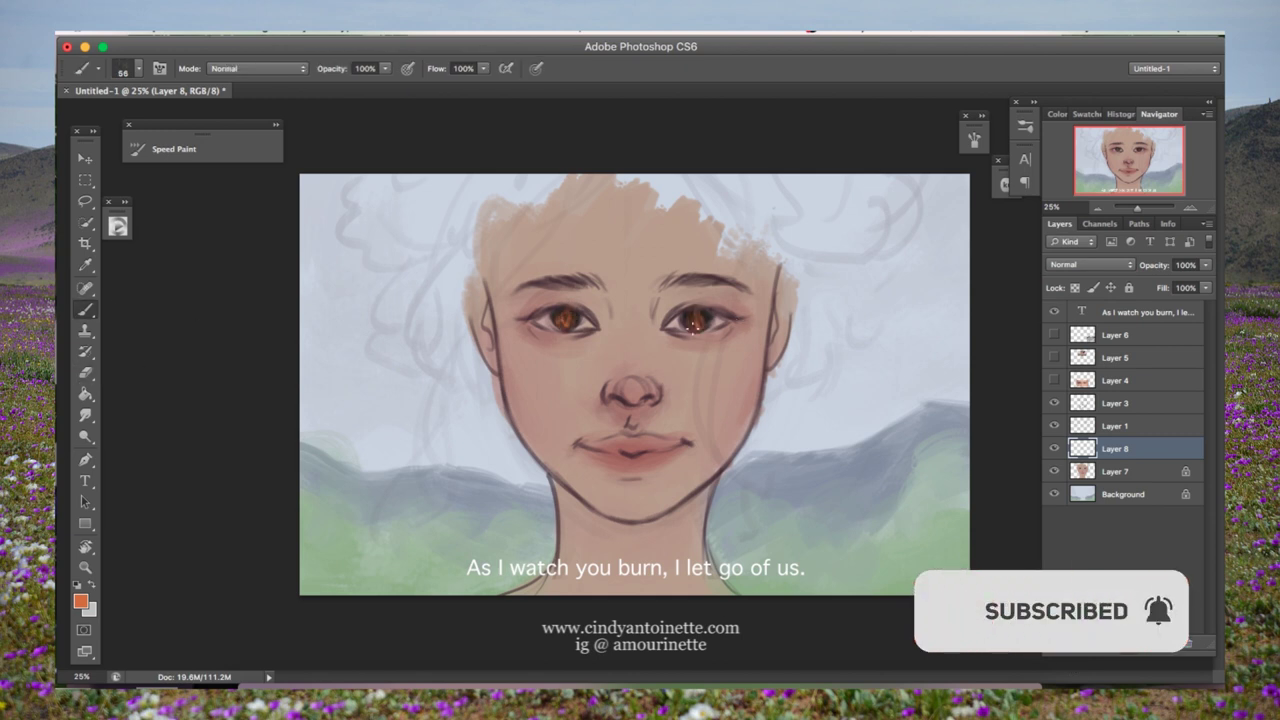
Step: Choose a pale golden yellow and add lighter flame highlights to both irises
key(o)
key(b)
right_click(590, 290)
key(Escape)
key(z)
key(super+plus)
key(i)
click(80, 600)
click(814, 297)
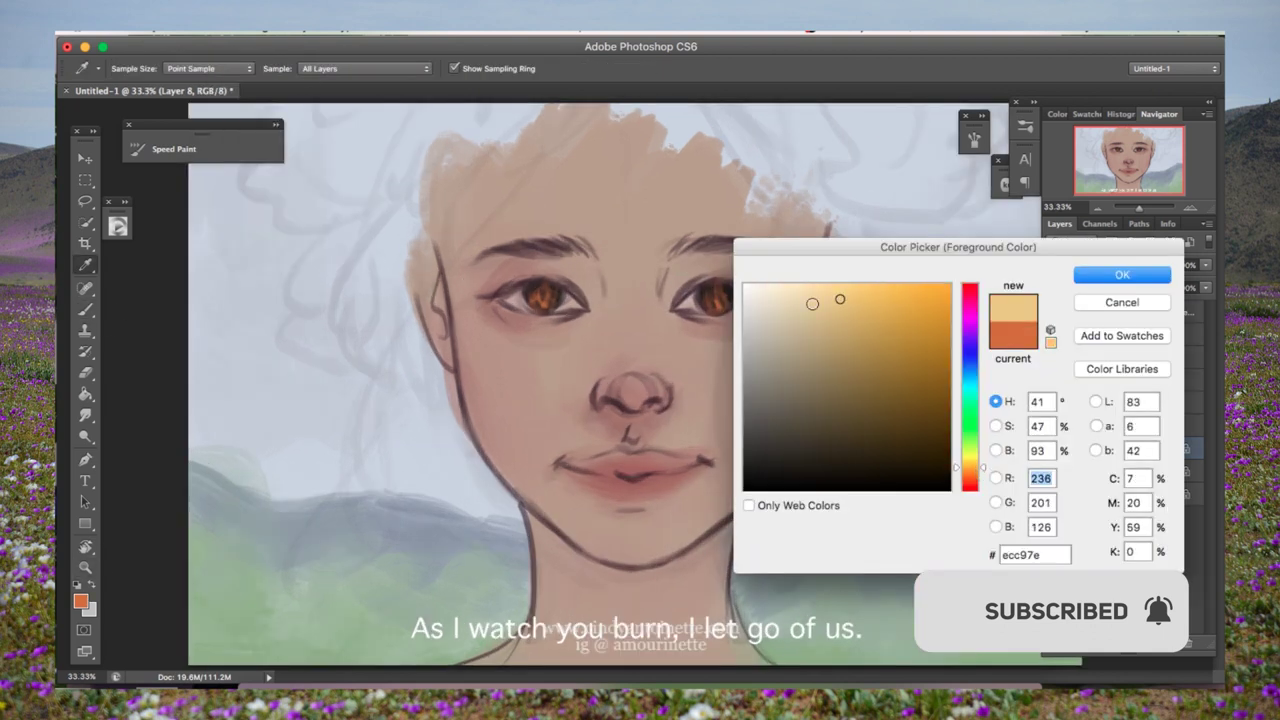
key(Return)
key(b)
Step: Set the foreground colour to deep red #b12832 and add red accents to the flames in both irises
click(80, 600)
click(903, 343)
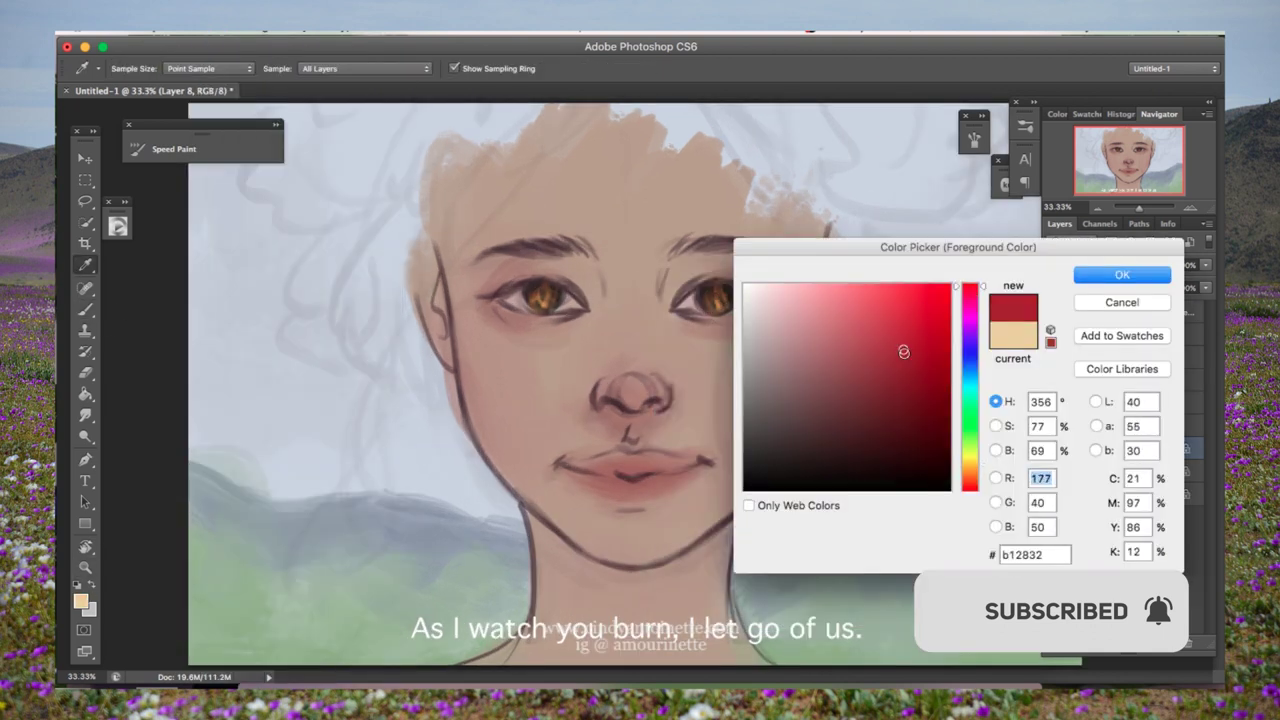
key(Return)
key(z)
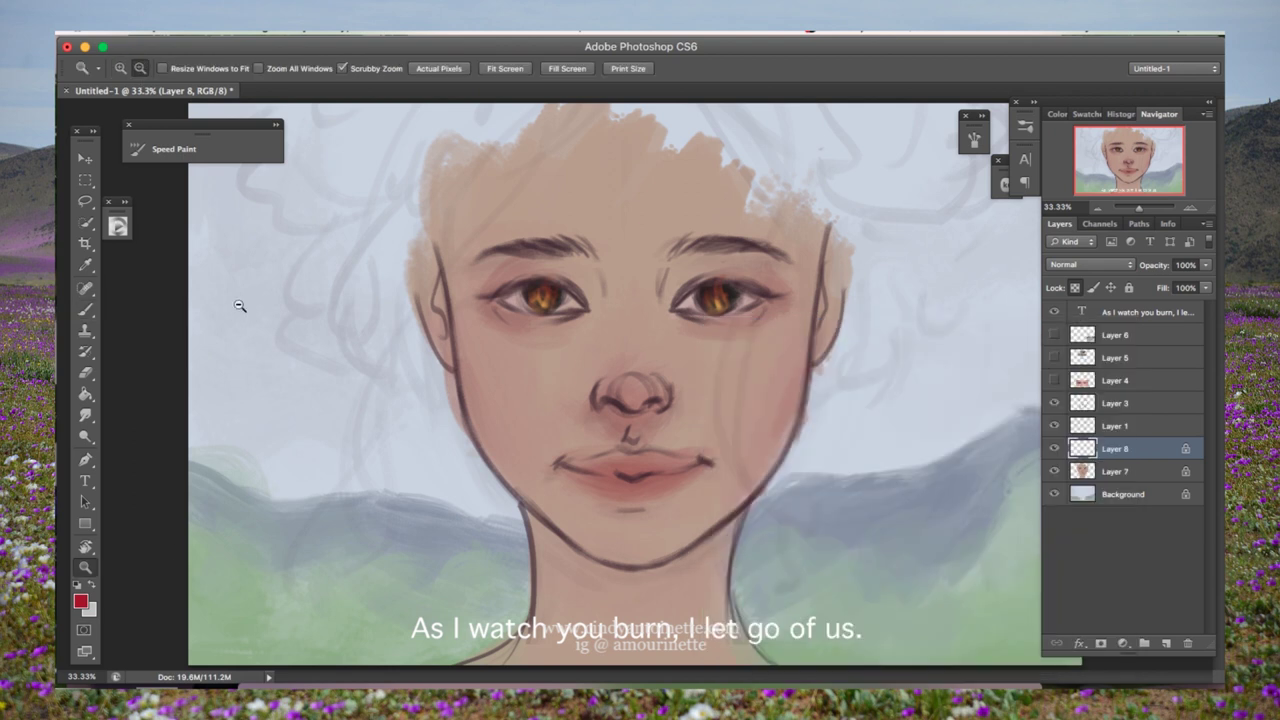
key(super+minus)
Step: Create a new layer for the hair and move it above Layer 3 in the layer stack
key(b)
right_click(295, 131)
key(Escape)
click(1166, 643)
key(ctrl+bracketright)
key(ctrl+bracketright)
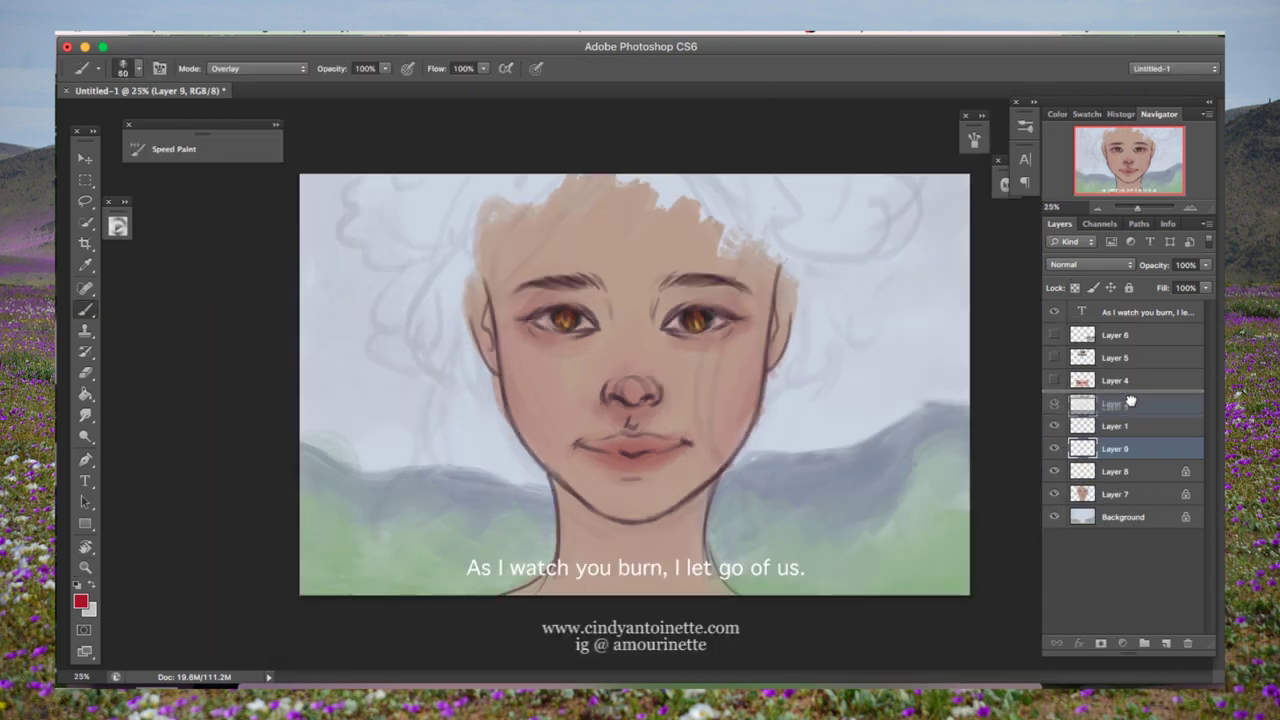
Step: Draw two long, loose near-black hair strands falling from the parting on either side of the face
key(d)
click(118, 226)
click(118, 226)
drag(664, 178, 470, 520)
click(974, 138)
click(974, 138)
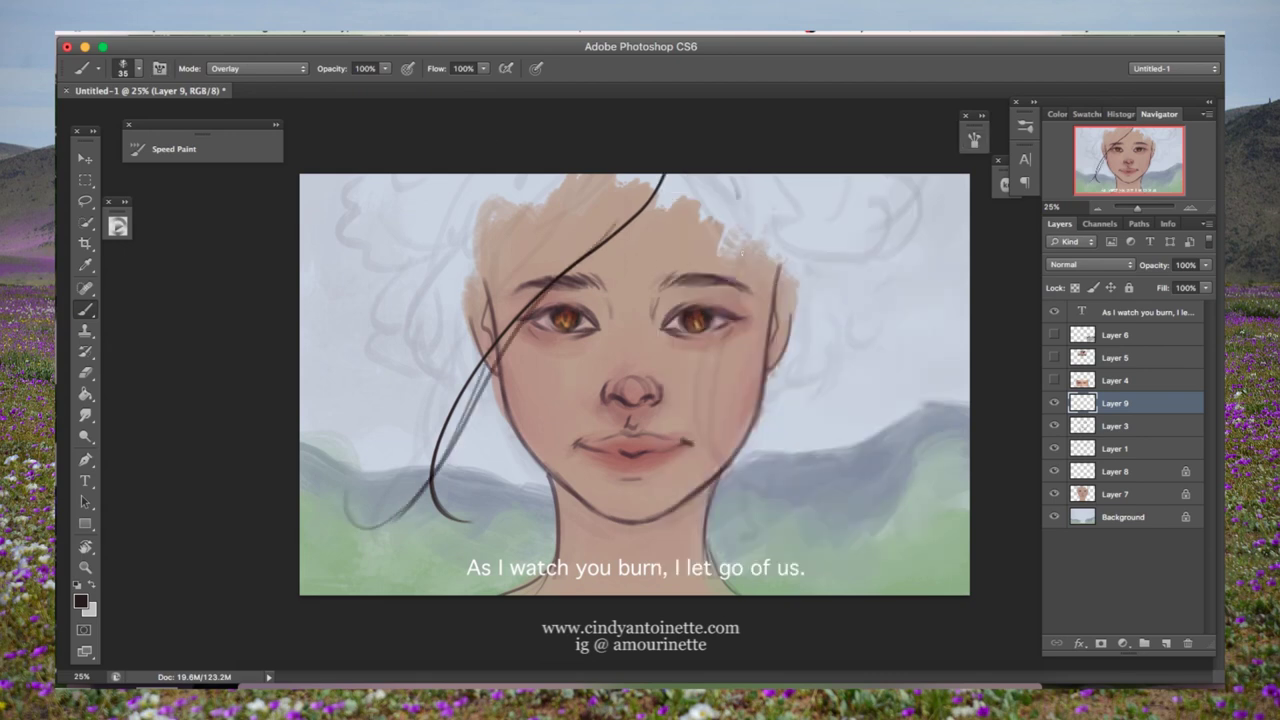
drag(745, 182, 795, 560)
Step: Paint the dark hair swept from the parting across both sides of the forehead on Layer 9
right_click(674, 256)
key(Escape)
drag(640, 180, 460, 290)
mouse_move(690, 178)
mouse_down()
mouse_move(500, 270)
mouse_move(770, 290)
mouse_move(790, 310)
mouse_move(610, 215)
mouse_up()
right_click(677, 364)
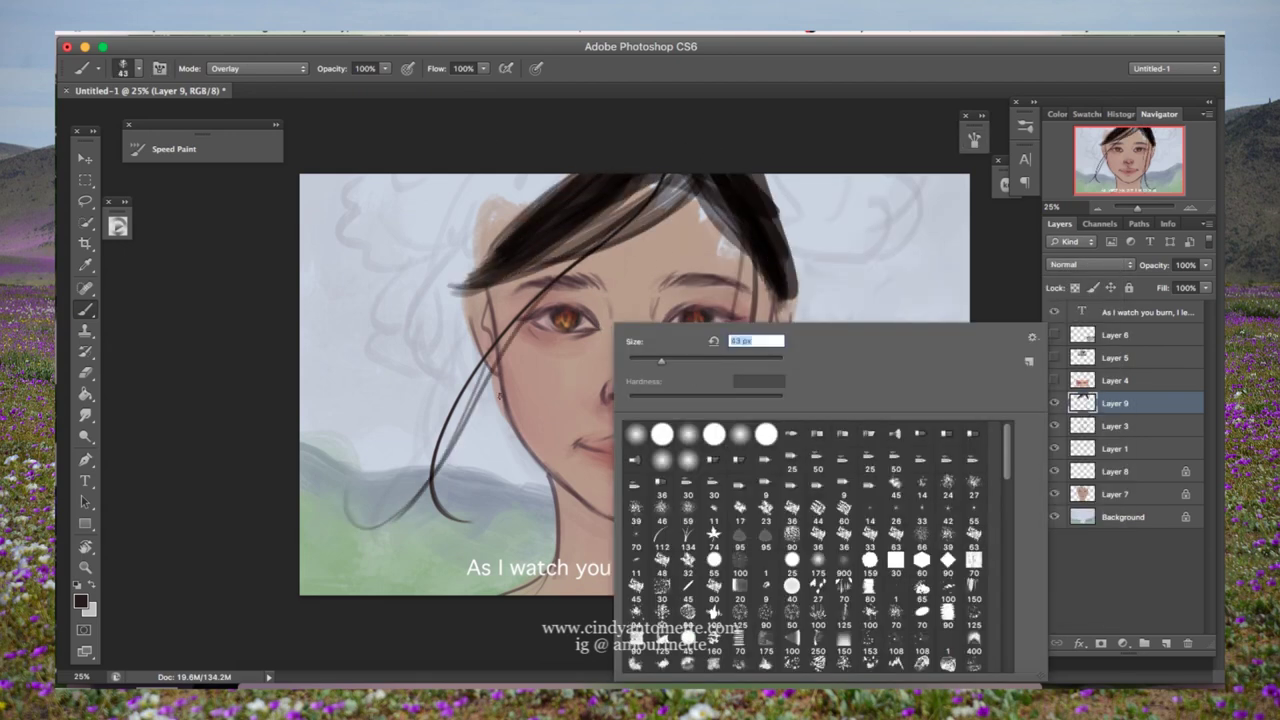
key(Escape)
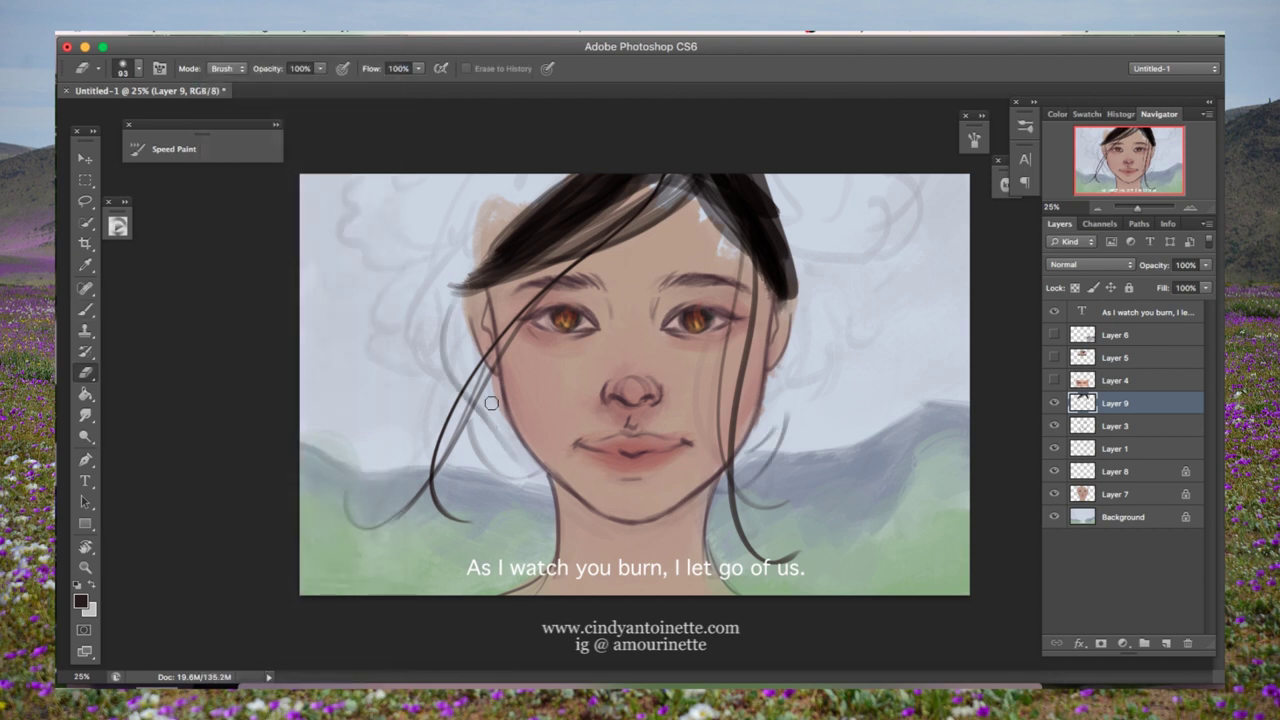
Step: Outline the rolled-up hair around the ear on one side of the head and fill it with near-black
right_click(650, 322)
key(Escape)
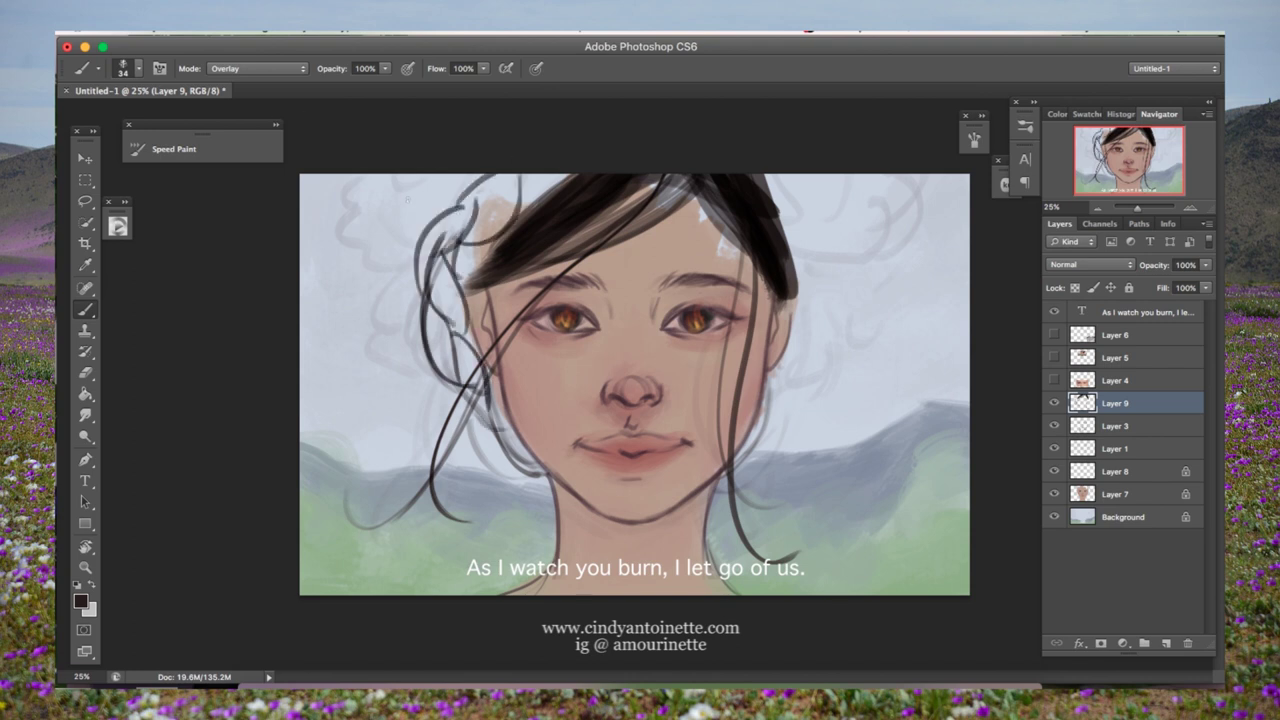
mouse_move(438, 312)
mouse_down()
mouse_move(462, 380)
mouse_move(440, 232)
mouse_move(520, 200)
mouse_move(463, 314)
mouse_move(343, 229)
mouse_up()
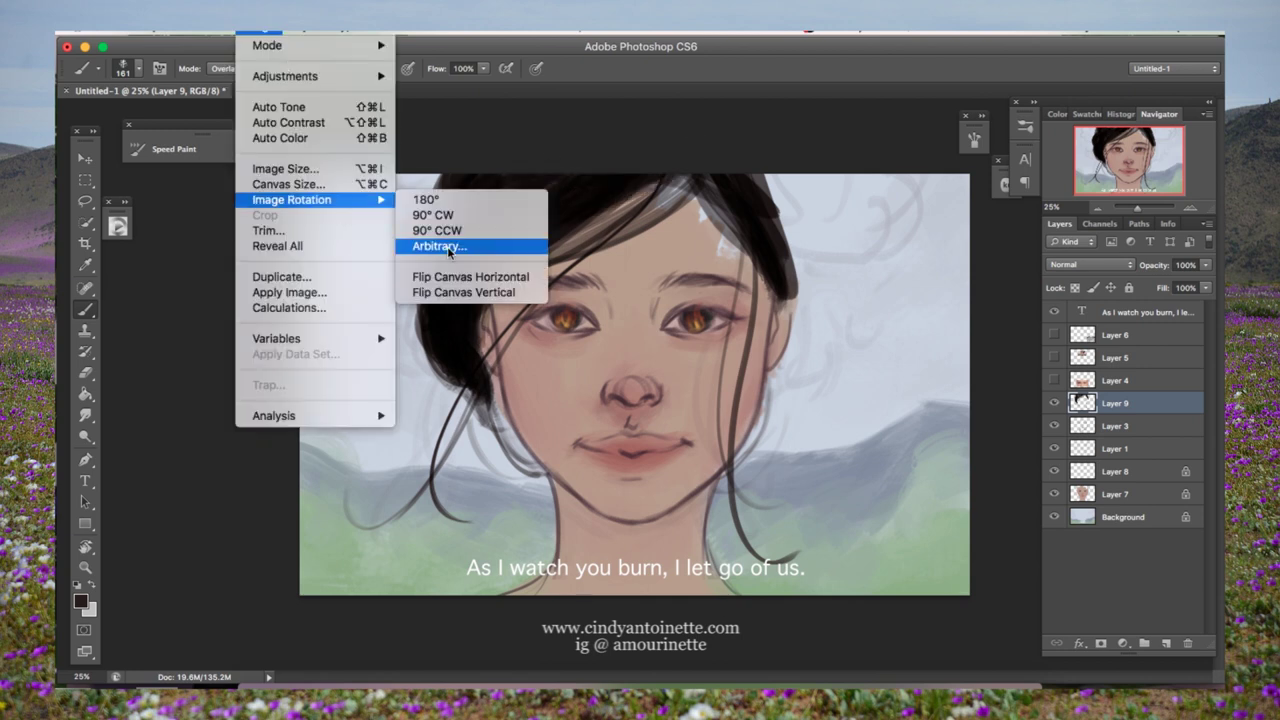
Step: Flip the canvas horizontally and paint the rolled-up dark hair on the unfinished side, starting with a 60 px brush
click(486, 374)
right_click(700, 240)
text(60)
key(Return)
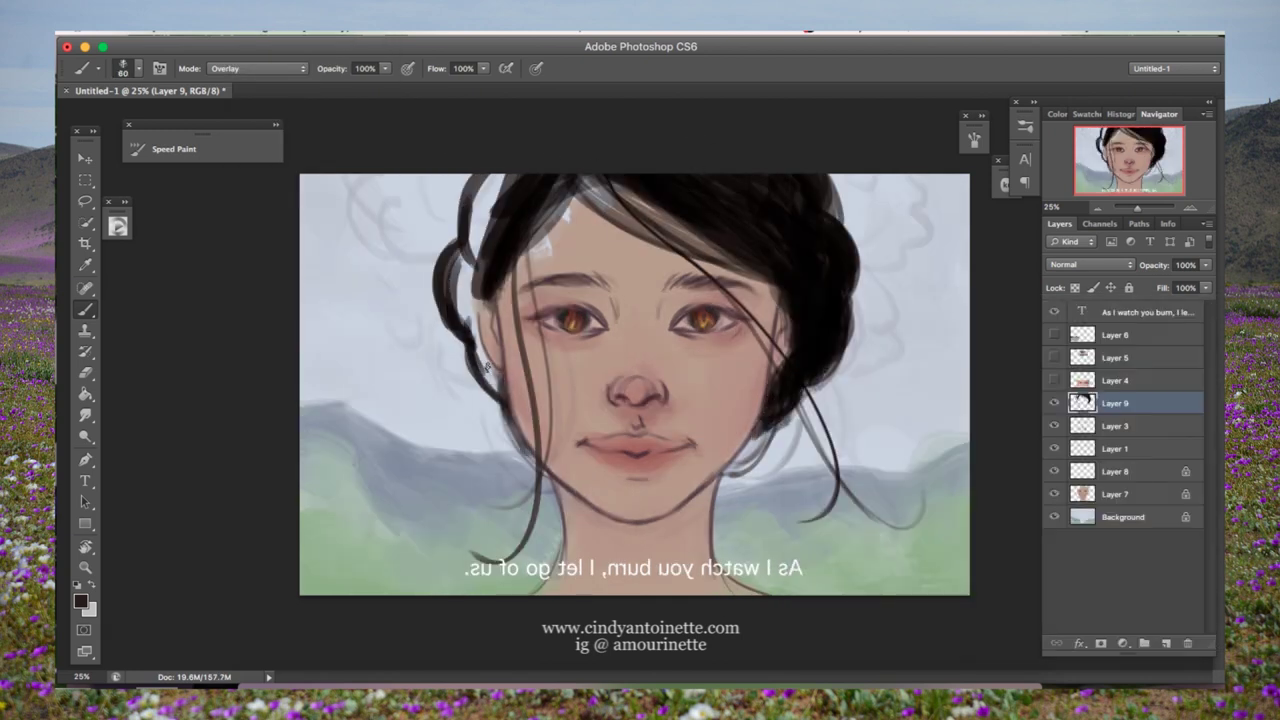
mouse_move(470, 340)
mouse_down()
mouse_move(470, 200)
mouse_move(478, 260)
mouse_move(477, 220)
mouse_up()
key(e)
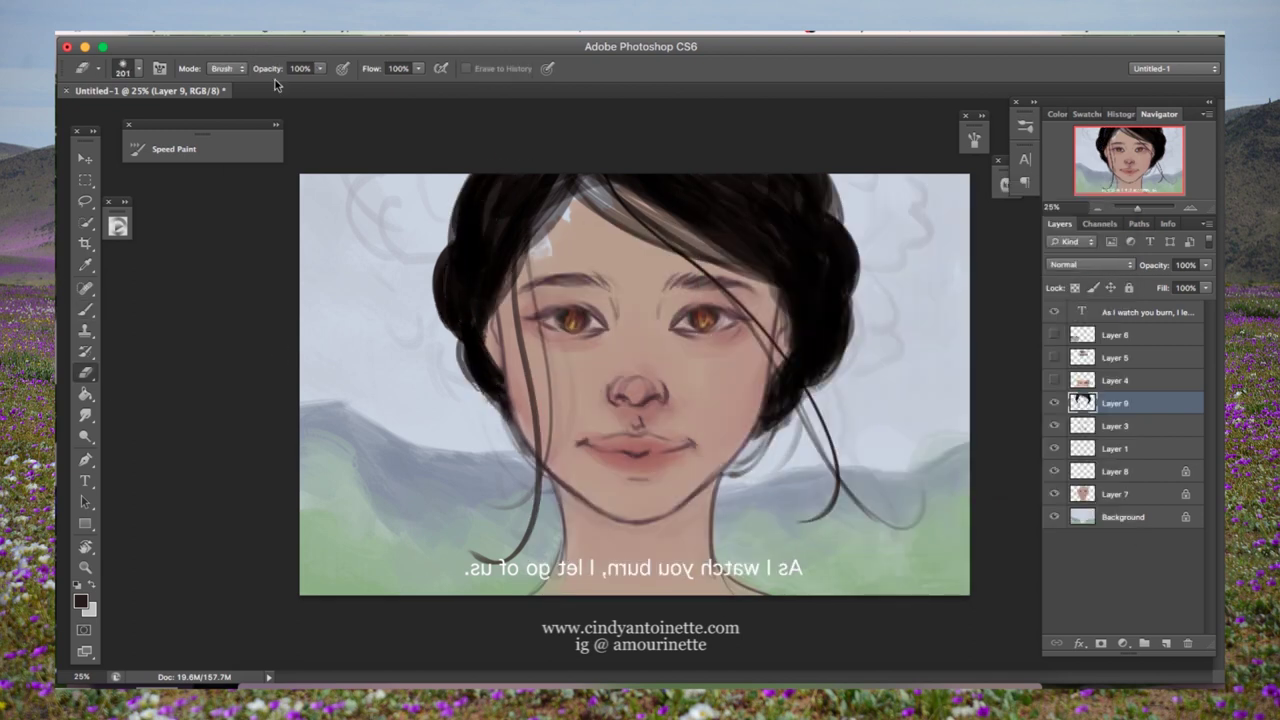
Step: Flip the canvas back horizontally and draw loose near-black strands around both rolls of hair with a brush of about 41 px
key(ctrl+shift+h)
key(b)
right_click(510, 322)
click(525, 428)
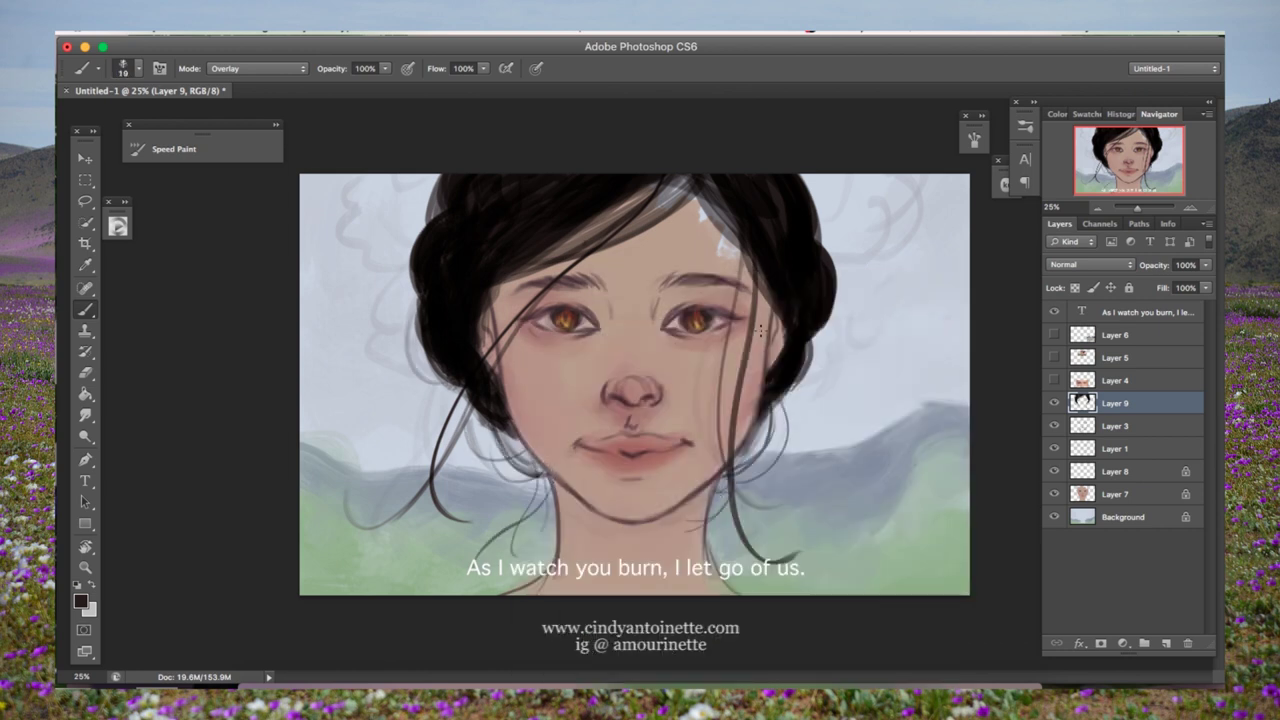
right_click(760, 330)
click(766, 400)
right_click(782, 295)
click(757, 258)
key(bracketleft)
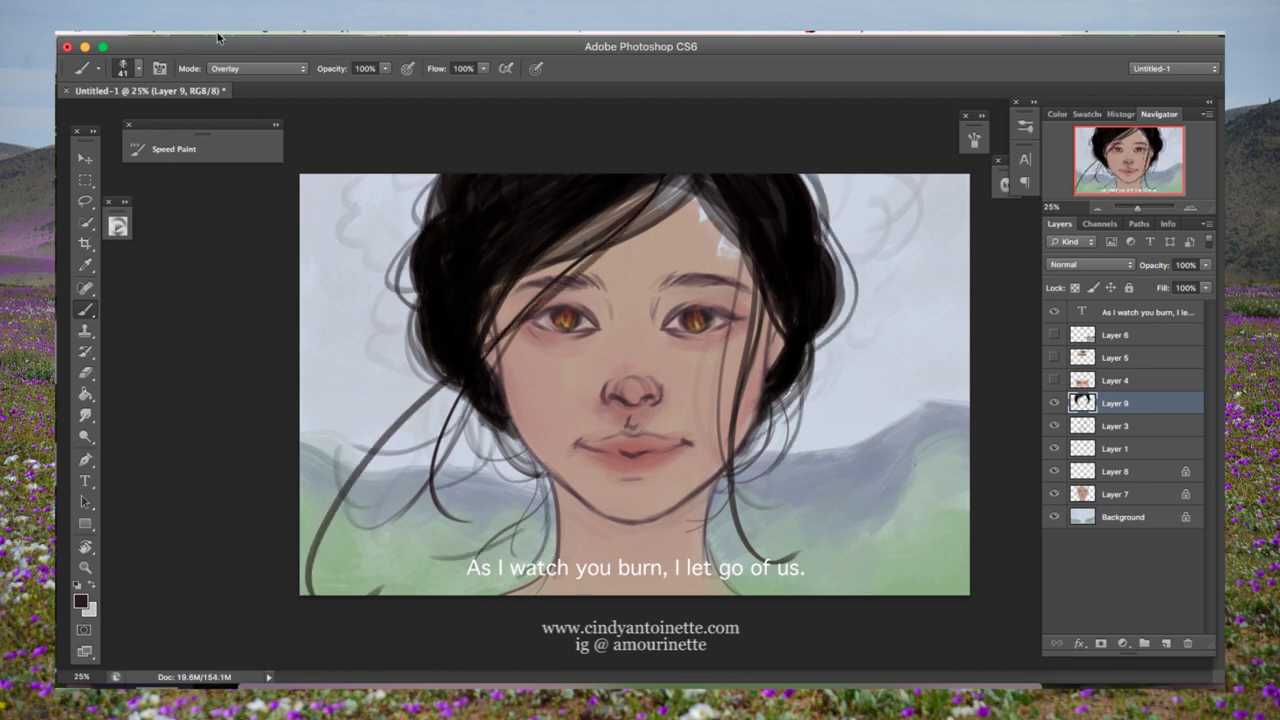
Step: Draw thin curling flyaway strands beside the rolled hair and neck on Layer 9 with a 19 px brush
right_click(768, 228)
click(780, 268)
drag(362, 308, 330, 400)
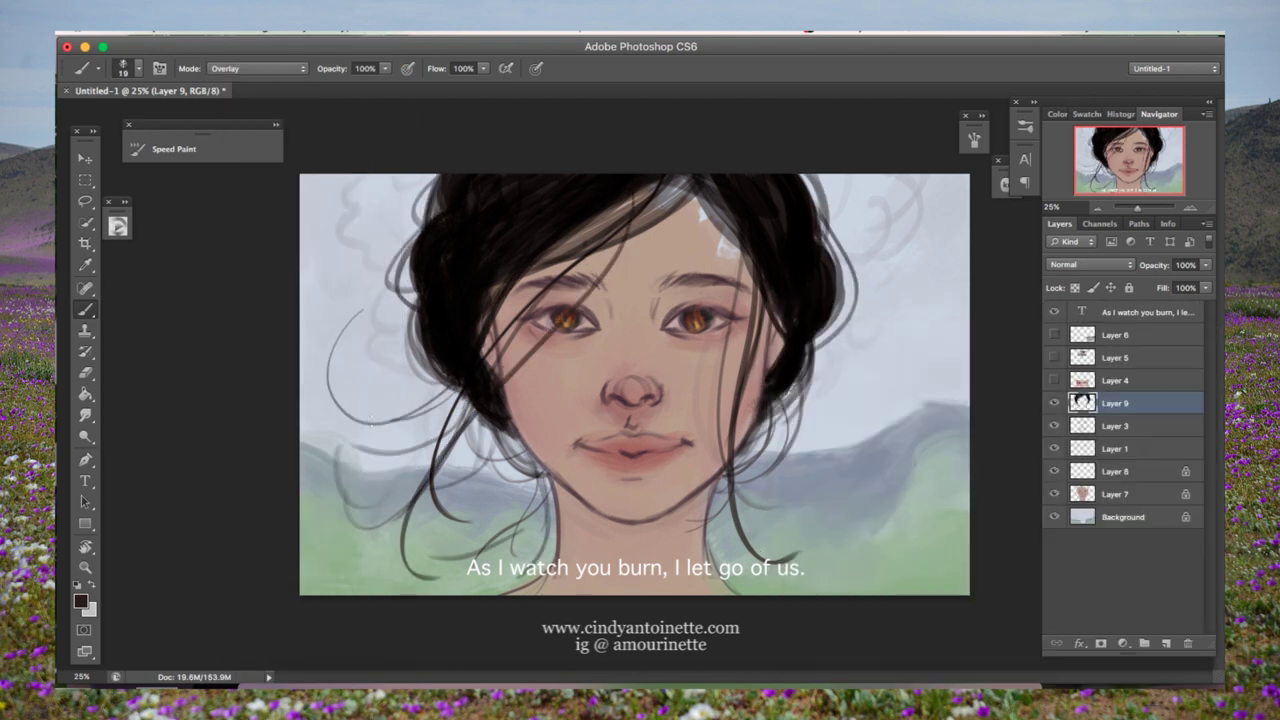
key(e)
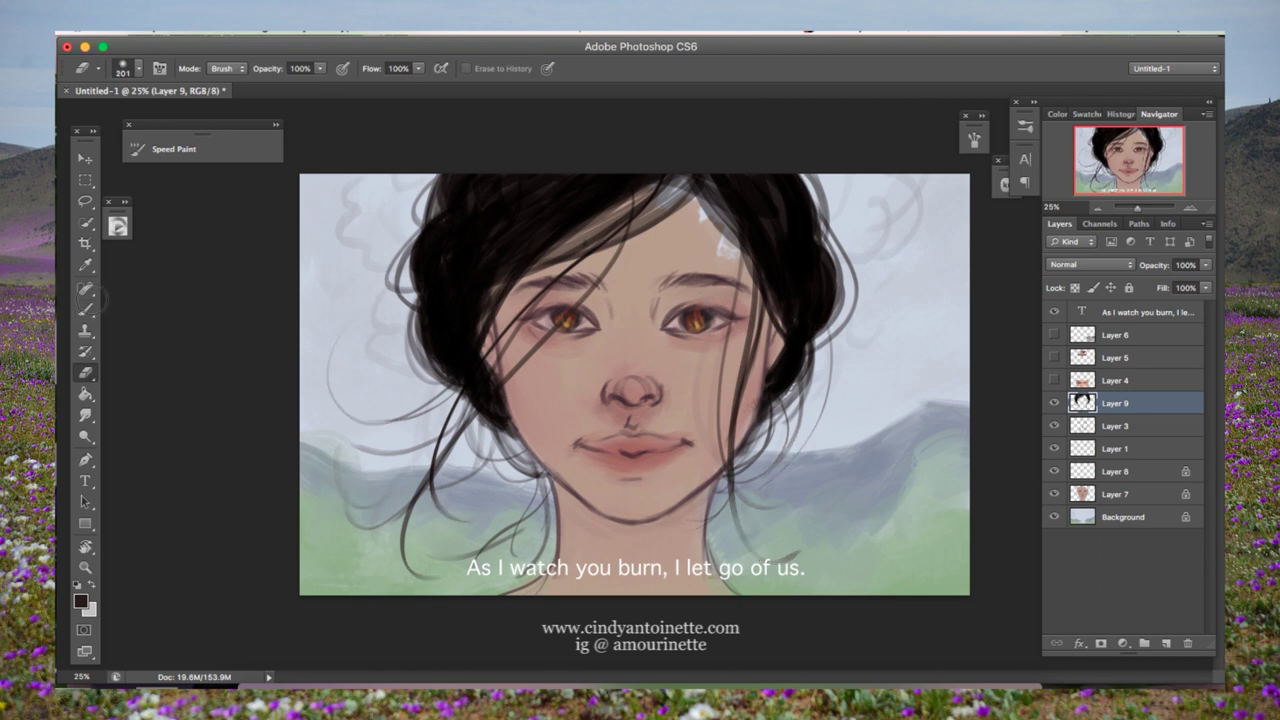
Step: Cover the bare forehead patches on Layer 7 with sampled skin colour, setting the brush mode to Normal
key(b)
key(alt+bracketleft)
key(alt+bracketleft)
key(alt+bracketleft)
key(alt+bracketleft)
right_click(672, 288)
alt+click(632, 237)
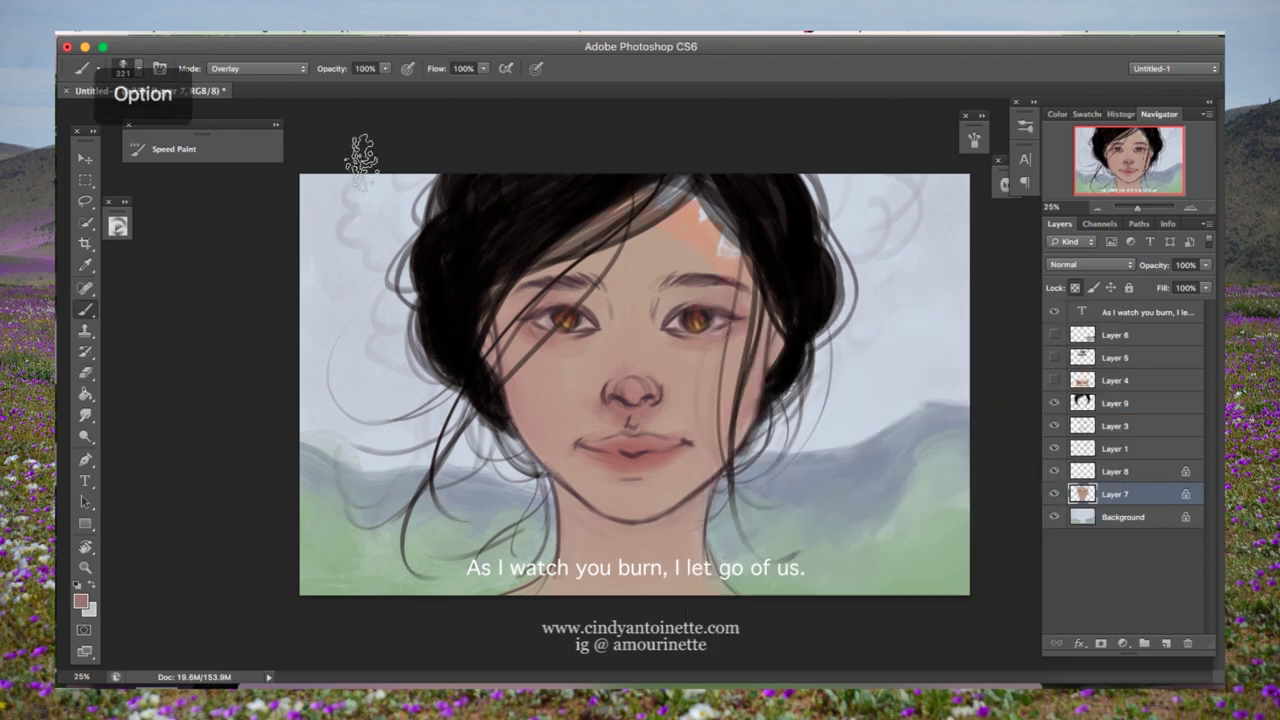
click(257, 68)
click(232, 38)
Step: Darken the skin with a Brightness/Contrast adjustment and merge it with Layer 7
click(1123, 643)
click(1100, 452)
drag(1008, 258, 975, 260)
key(e)
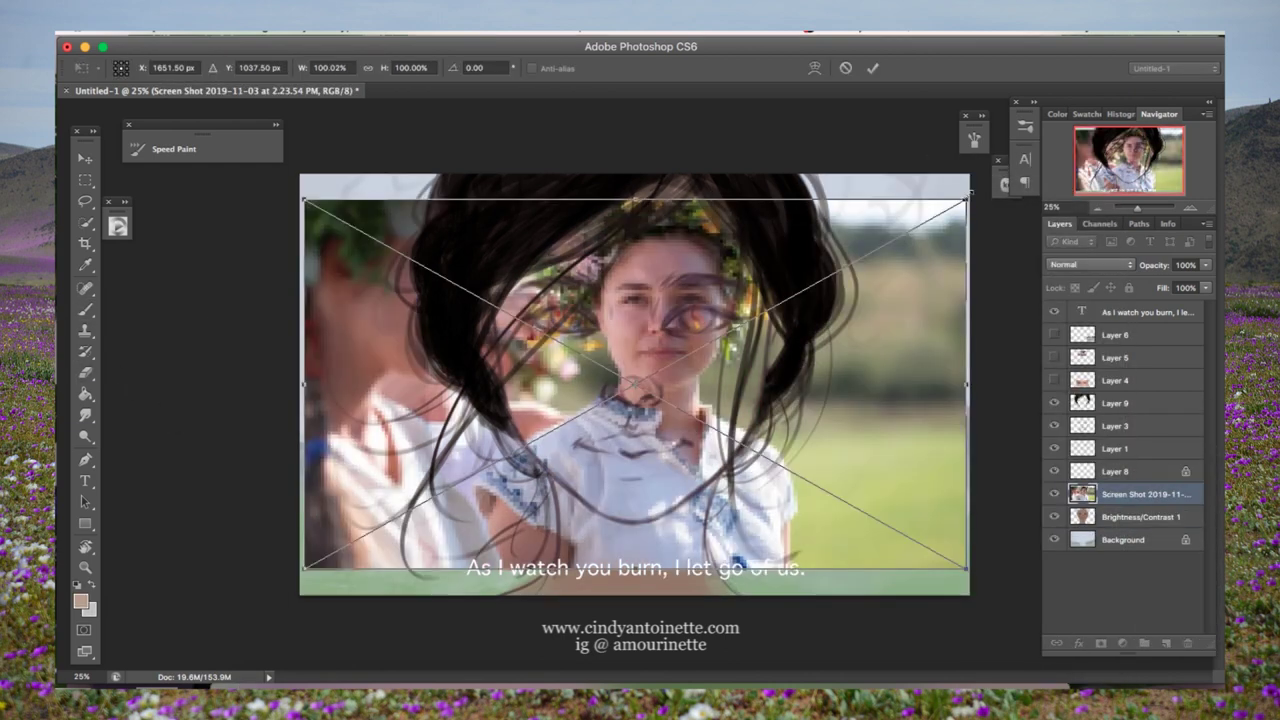
Step: Scale down the placed film still of the woman in the flower crown
drag(969, 594, 820, 570)
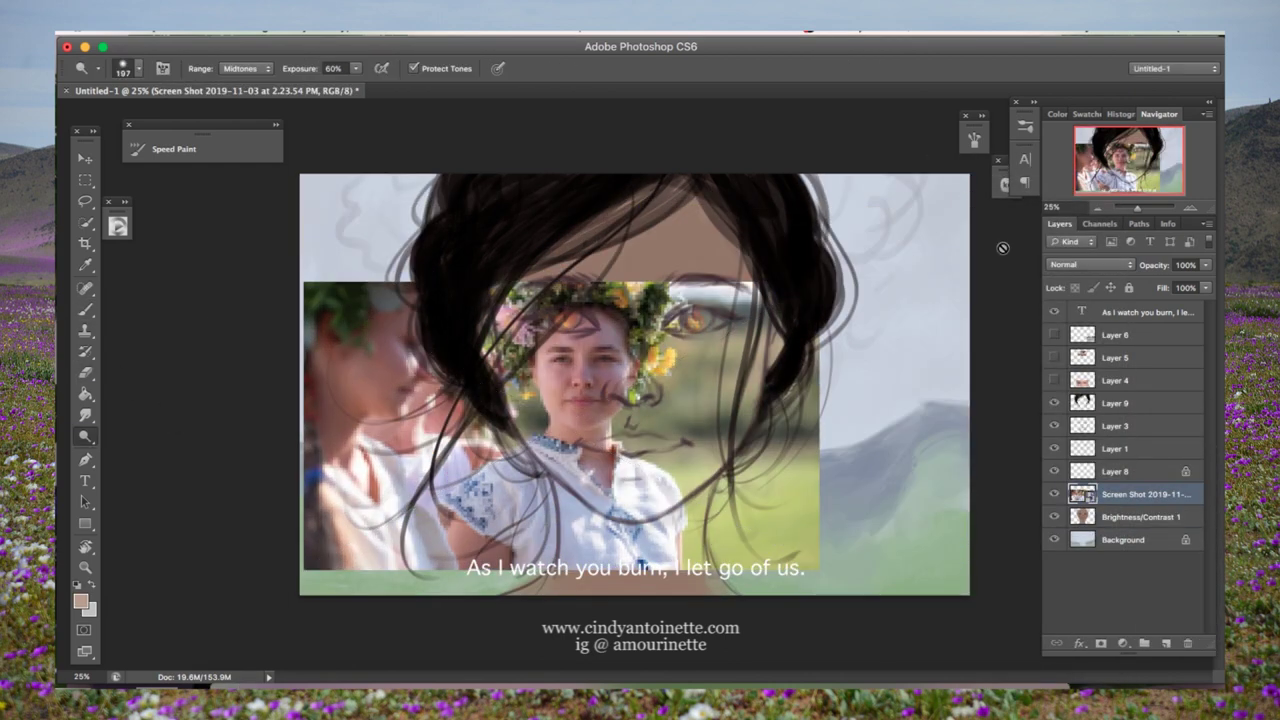
key(Return)
Step: Crop the film still to the woman in the flower crown and move it to the lower right corner of the canvas
drag(432, 234, 771, 580)
key(Delete)
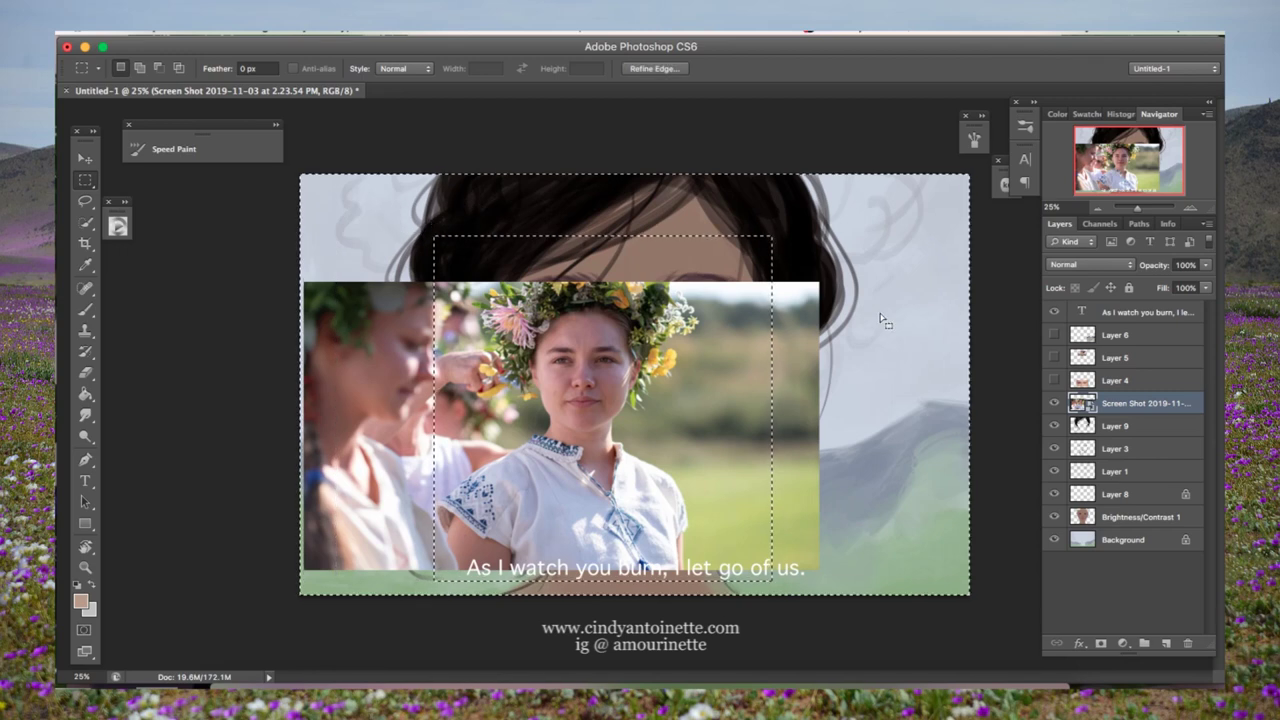
key(Return)
key(v)
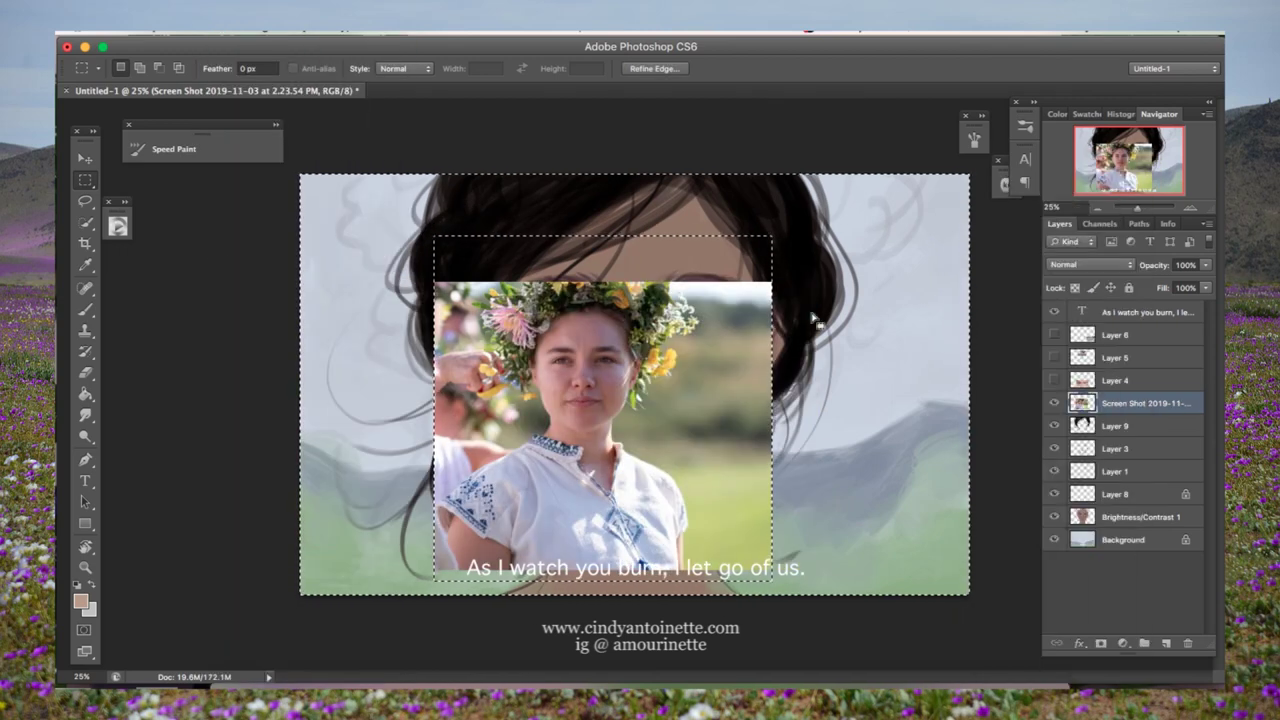
drag(619, 426, 870, 456)
Step: Create Layer 10 in Soft Light mode above the skin and brush pale lavender light over the forehead at 447 px
key(ctrl+shift+n)
key(b)
key(F5)
key(F5)
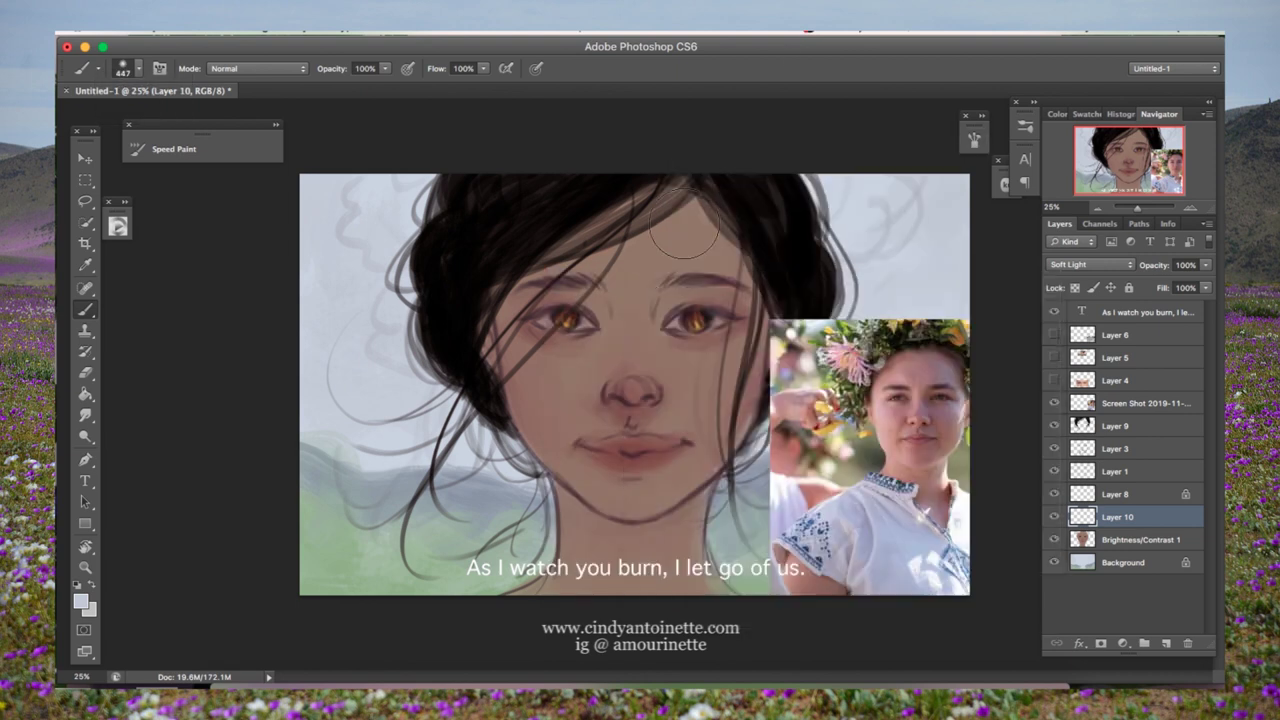
drag(663, 218, 633, 286)
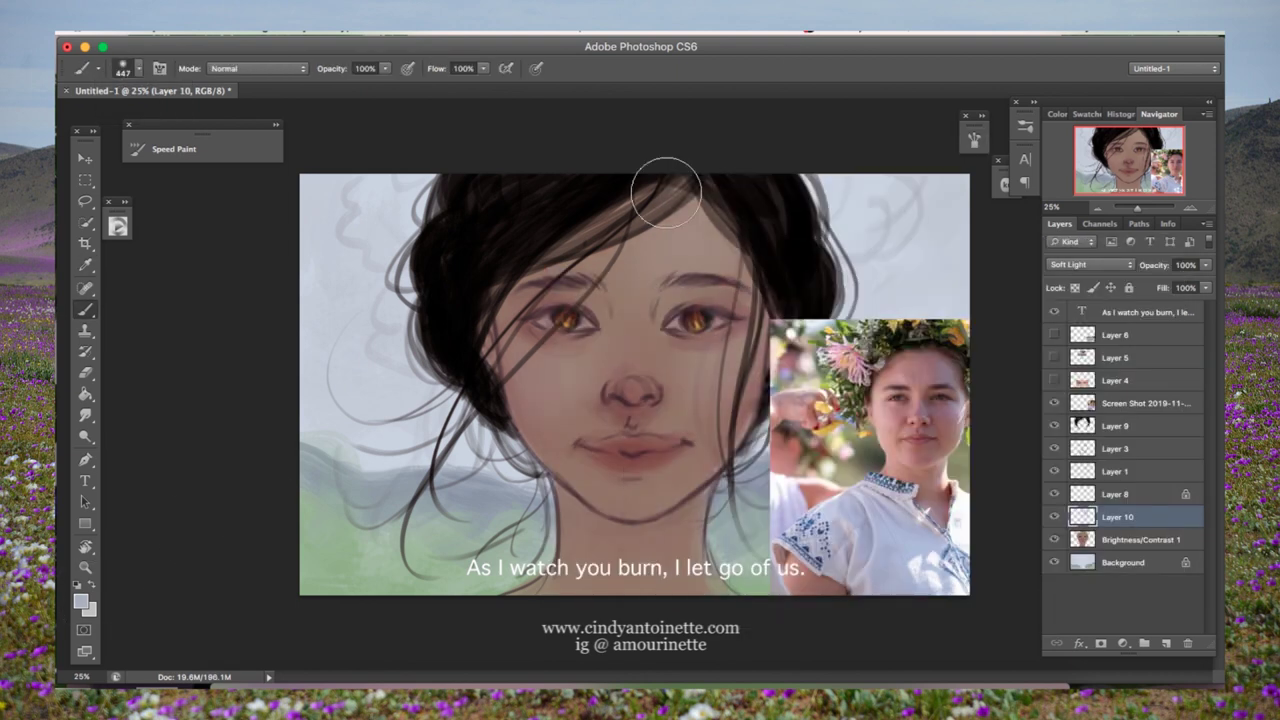
Step: Create Layer 11 in Overlay mode and brush a cream glow onto the face and neck at 153 px
click(1166, 643)
click(1090, 264)
click(1085, 338)
click(82, 602)
click(1074, 271)
right_click(800, 330)
drag(892, 359, 862, 359)
click(693, 585)
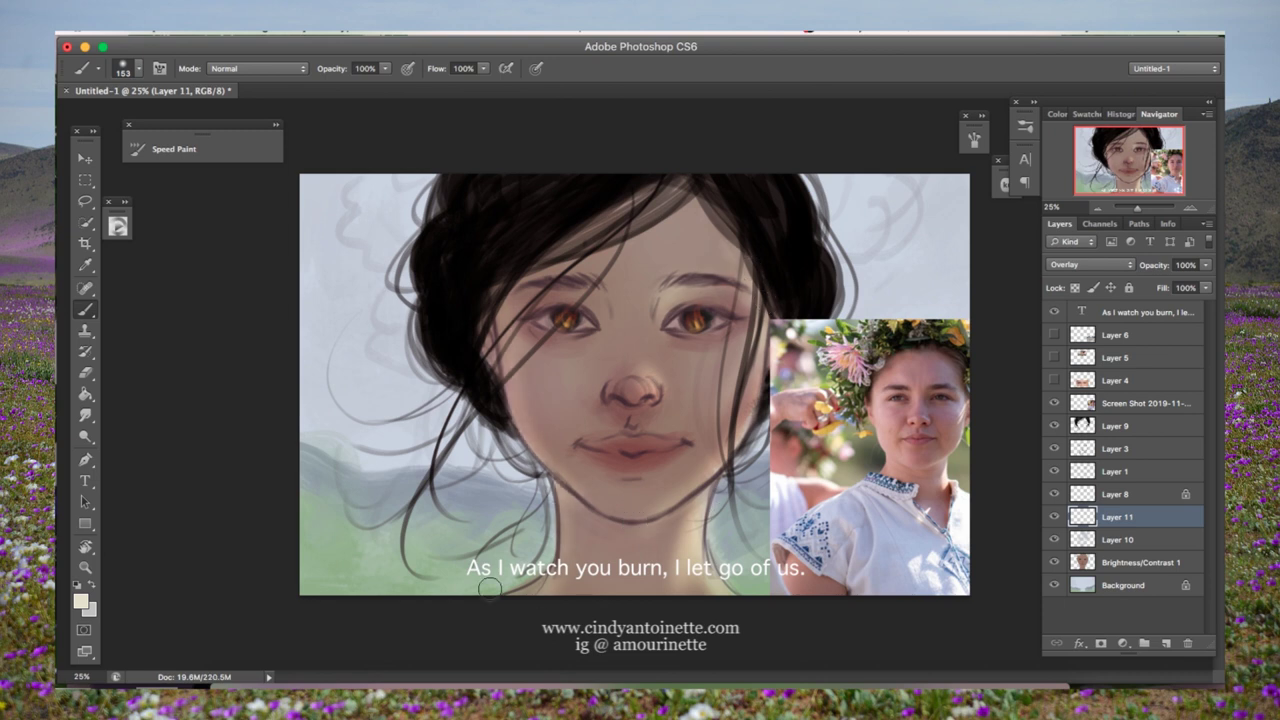
Step: Brush warmer light onto the nose, cheek edge and neck on Layer 11 at 178 px, and hide the film still
click(82, 602)
click(980, 285)
click(1120, 274)
right_click(791, 245)
drag(840, 300, 905, 300)
click(684, 488)
click(82, 602)
click(991, 450)
click(1120, 274)
click(1053, 402)
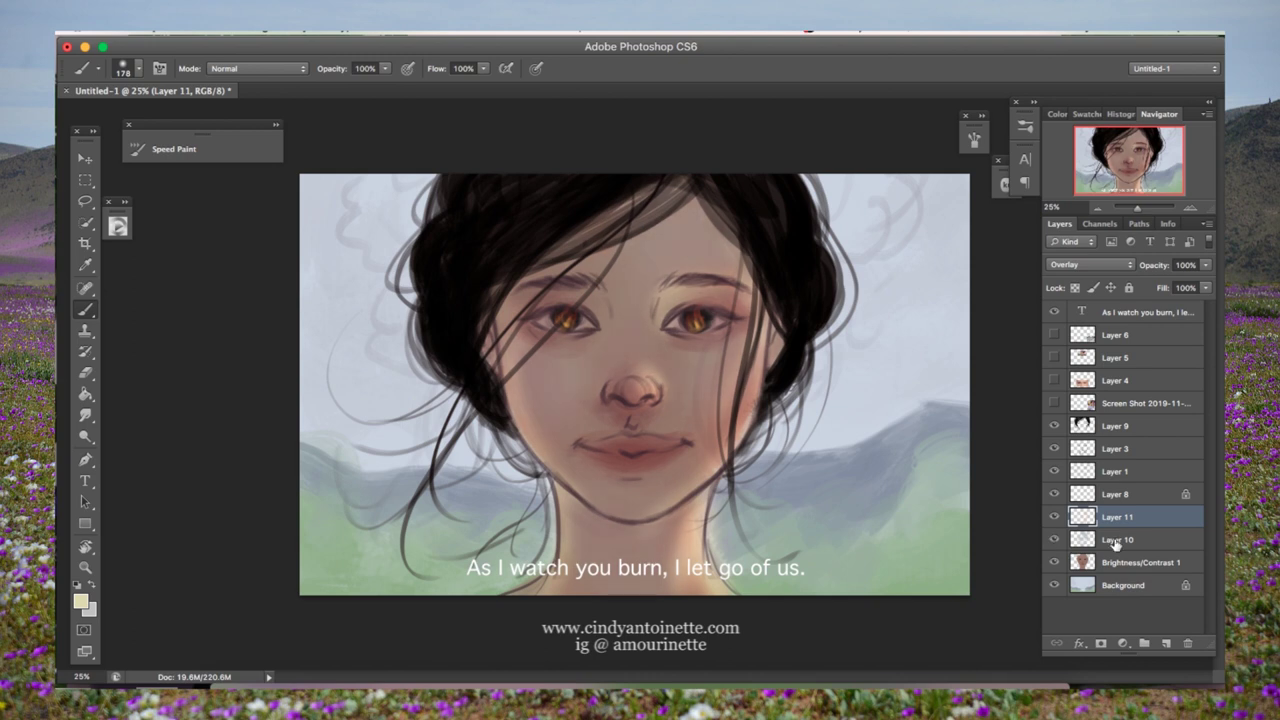
Step: Merge Layer 10 with the Brightness/Contrast 1 skin layer
click(1062, 540)
shift+click(1062, 562)
key(ctrl+e)
Step: Check Layer 3 by toggling its visibility and move it directly above Layer 10
click(1053, 448)
click(1053, 448)
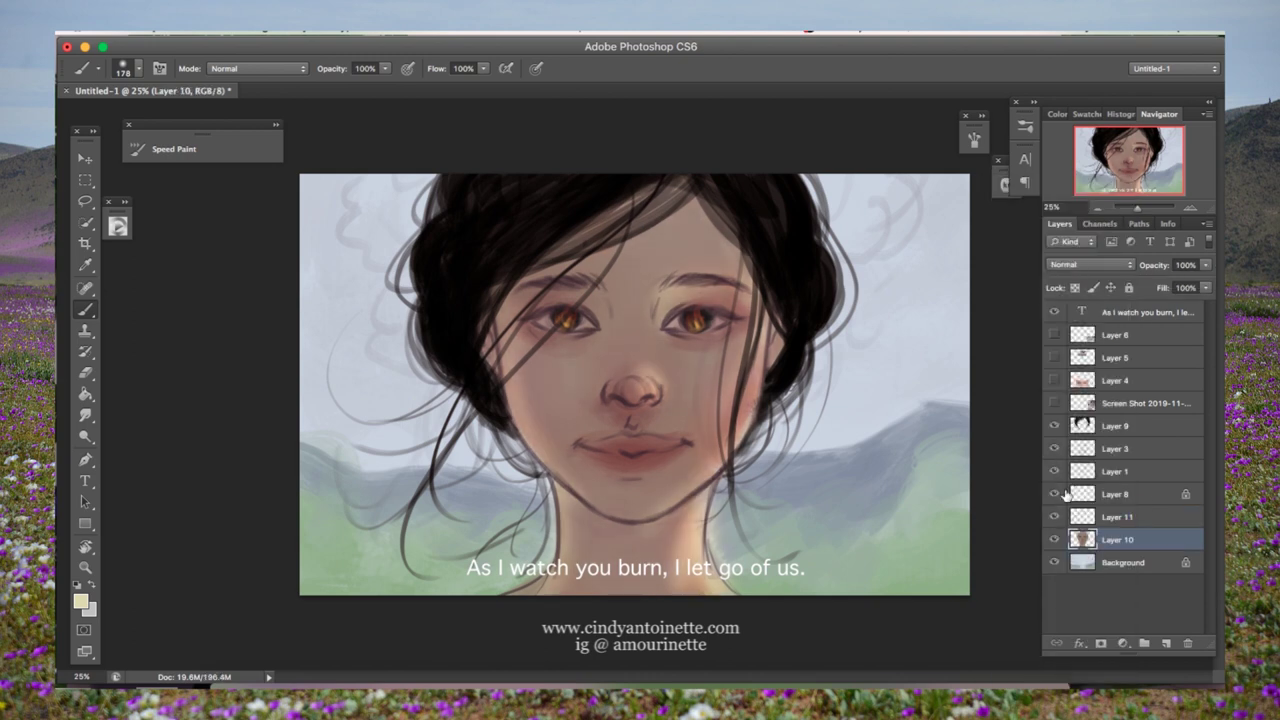
click(1073, 449)
key(ctrl+bracketleft)
key(ctrl+bracketleft)
key(ctrl+bracketleft)
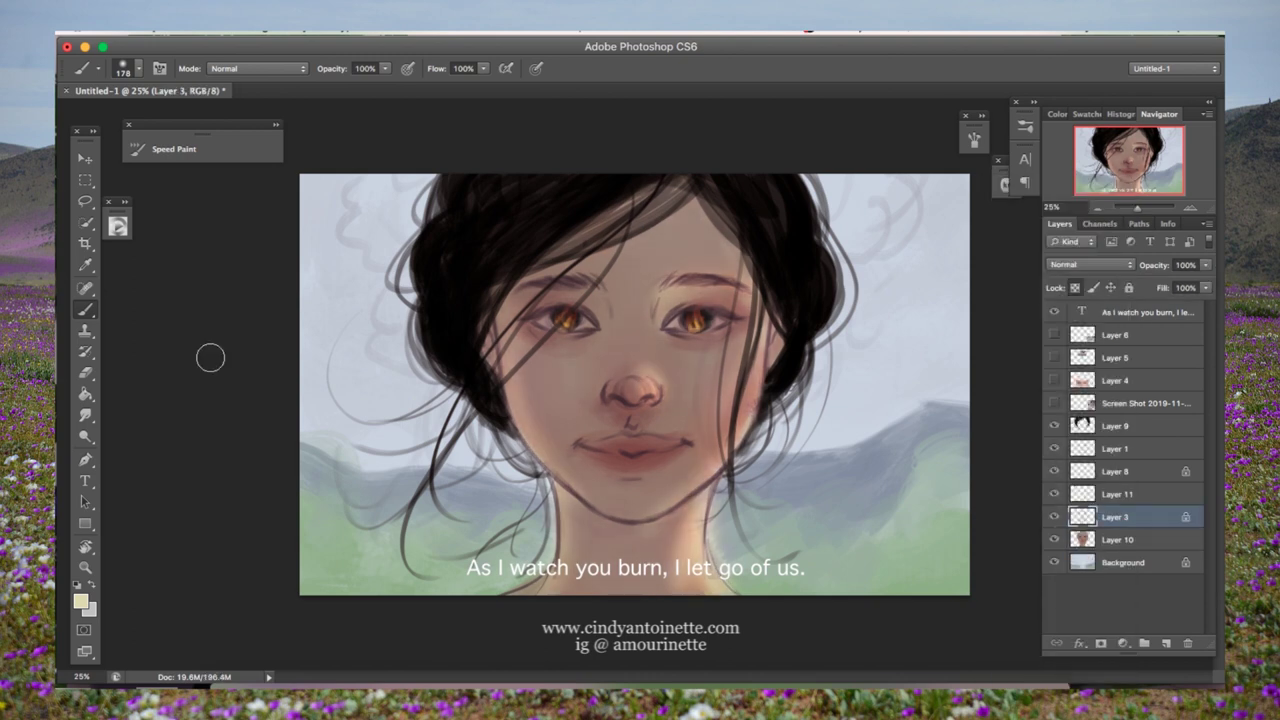
Step: Recolour the brow and eyelid lines on Layer 3 with dark red, keeping transparent pixels locked
alt+click(532, 281)
click(80, 601)
drag(874, 399, 905, 421)
key(Return)
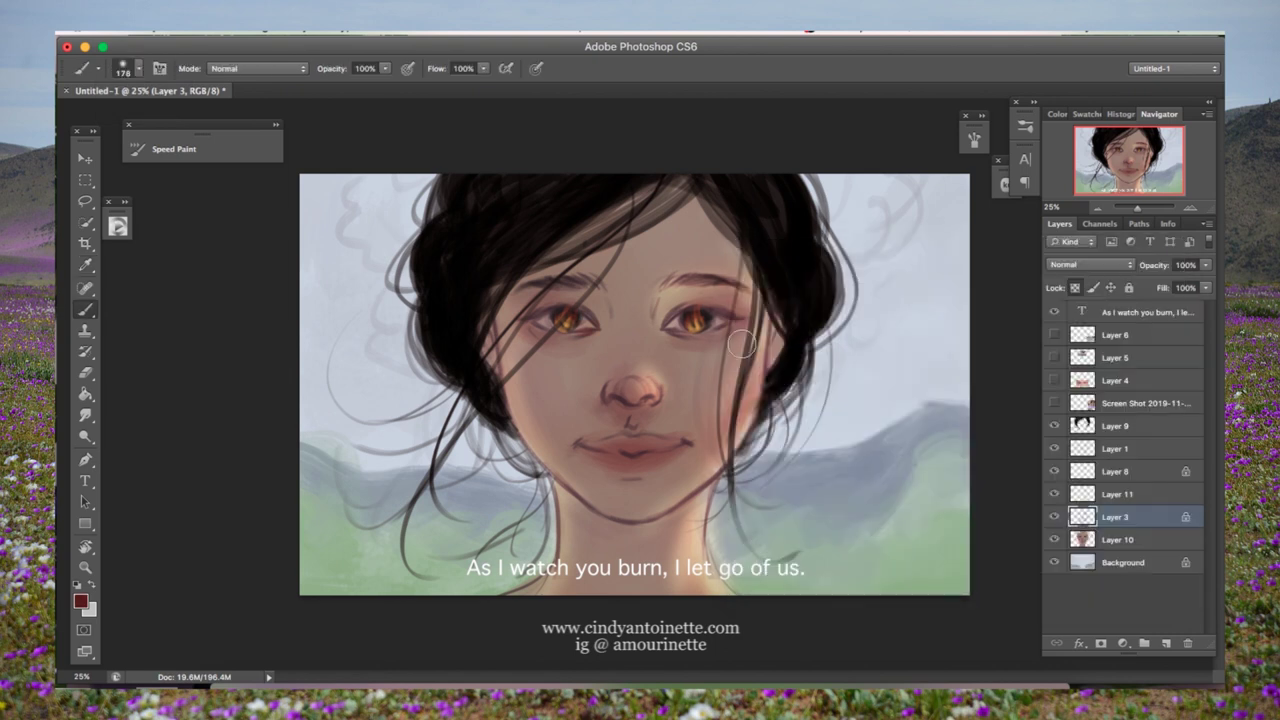
Step: Soften the nose outline on Layer 3 by painting over it with a muted reddish skin tone
key(m)
key(b)
right_click(706, 316)
key(Escape)
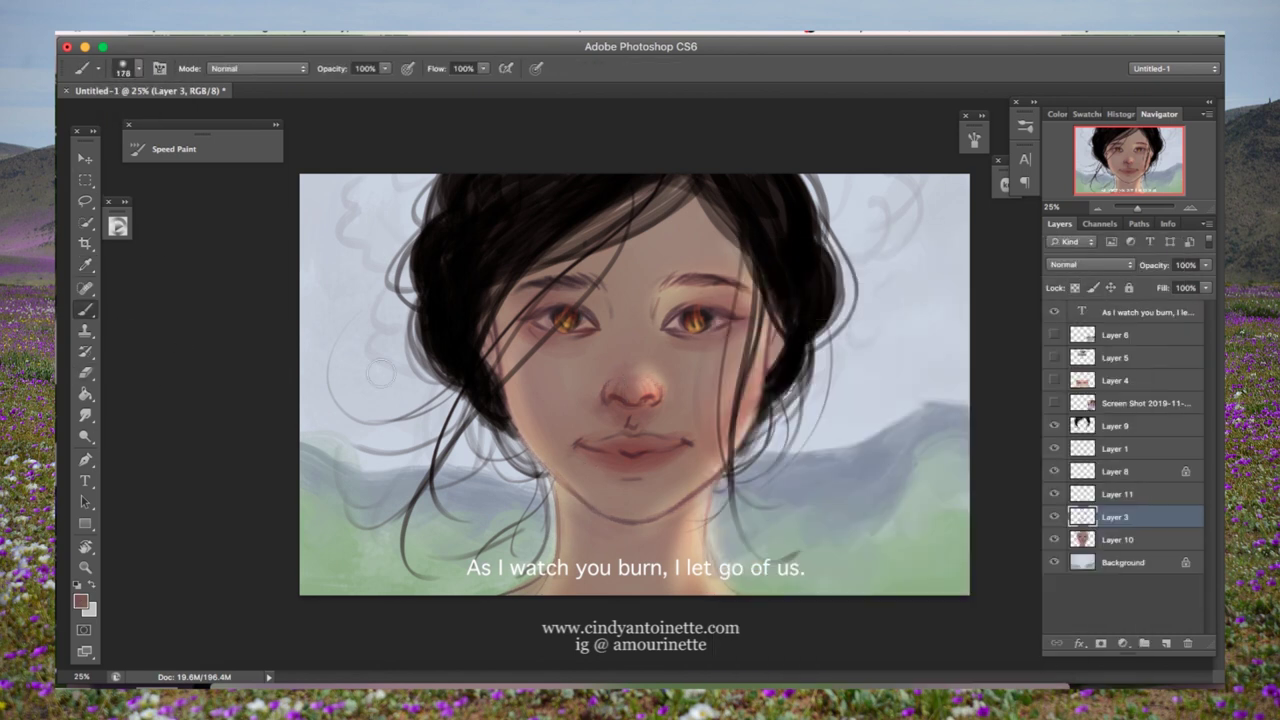
Step: Paint red eyeshadow around the outer corners of both eyes on Layer 10 with a 92 px brush
key(alt+bracketleft)
click(276, 125)
click(276, 125)
key(alt)
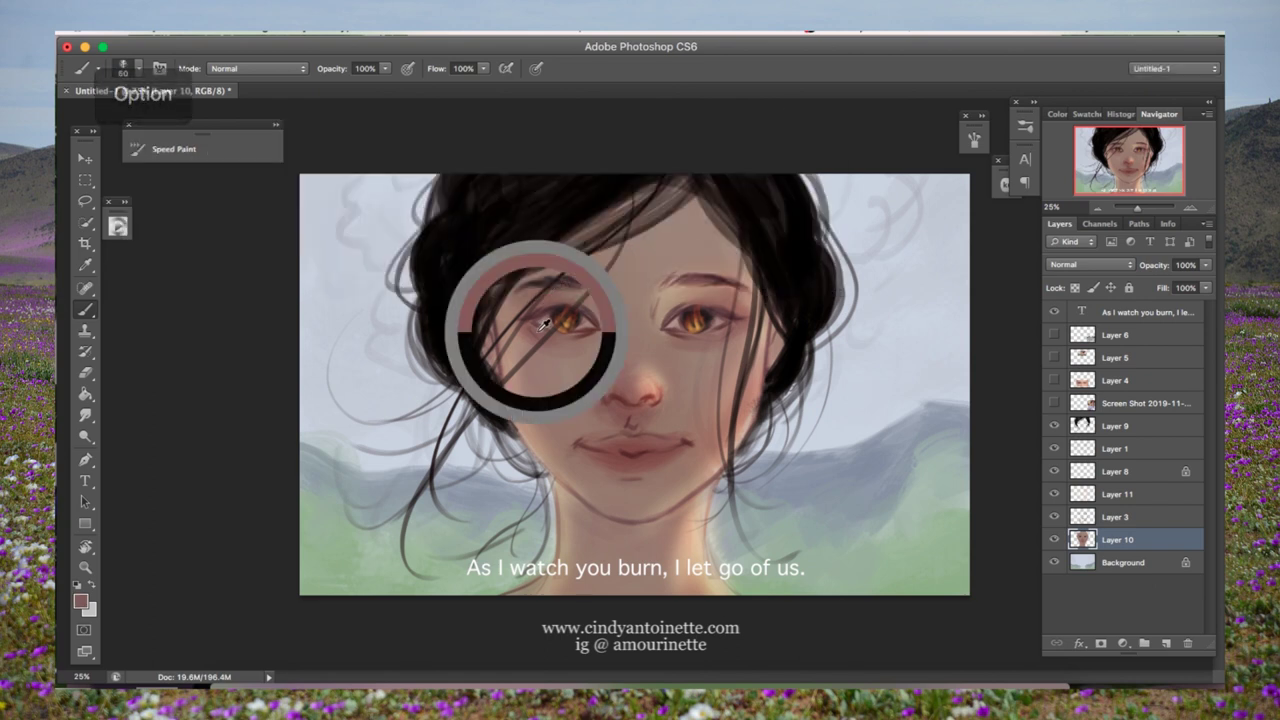
click(969, 290)
click(1097, 279)
key(F5)
key(F5)
key(alt)
click(878, 390)
click(894, 383)
key(Return)
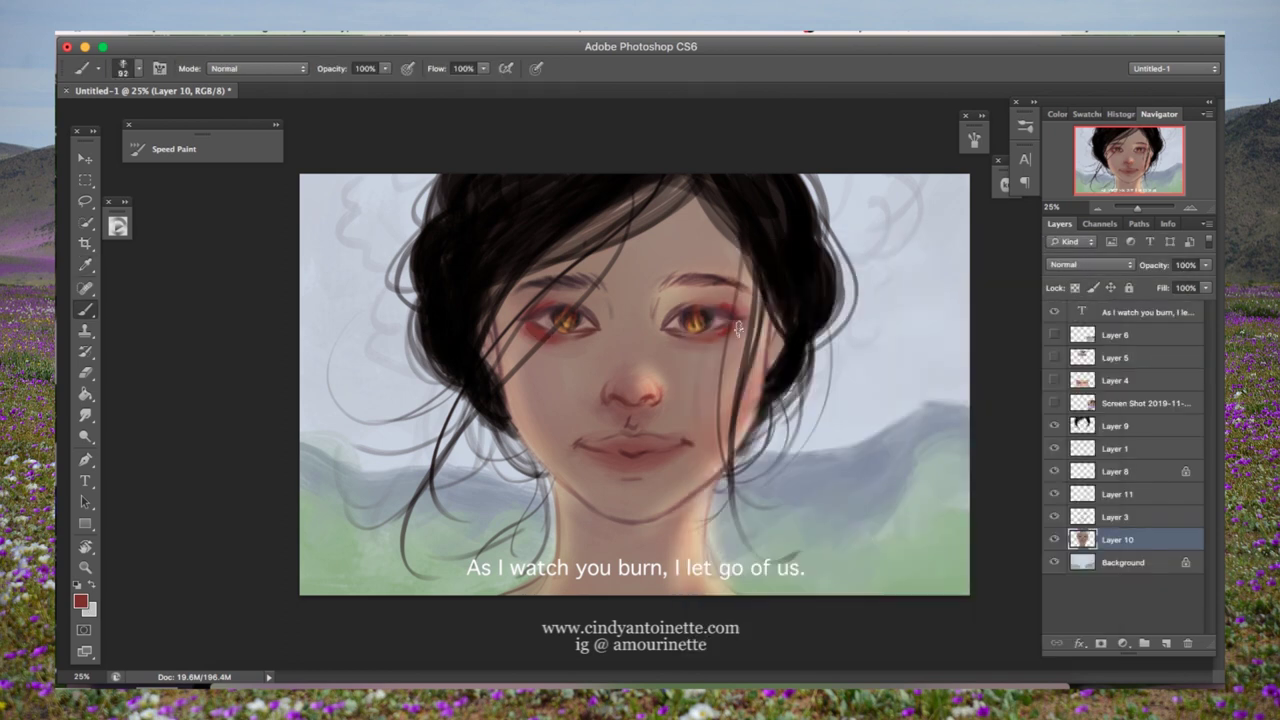
Step: Spread the red eyeshadow over both upper eyelids and pick dark red-brown #642d22 to deepen it
key(alt)
click(886, 380)
key(Return)
alt+click(686, 340)
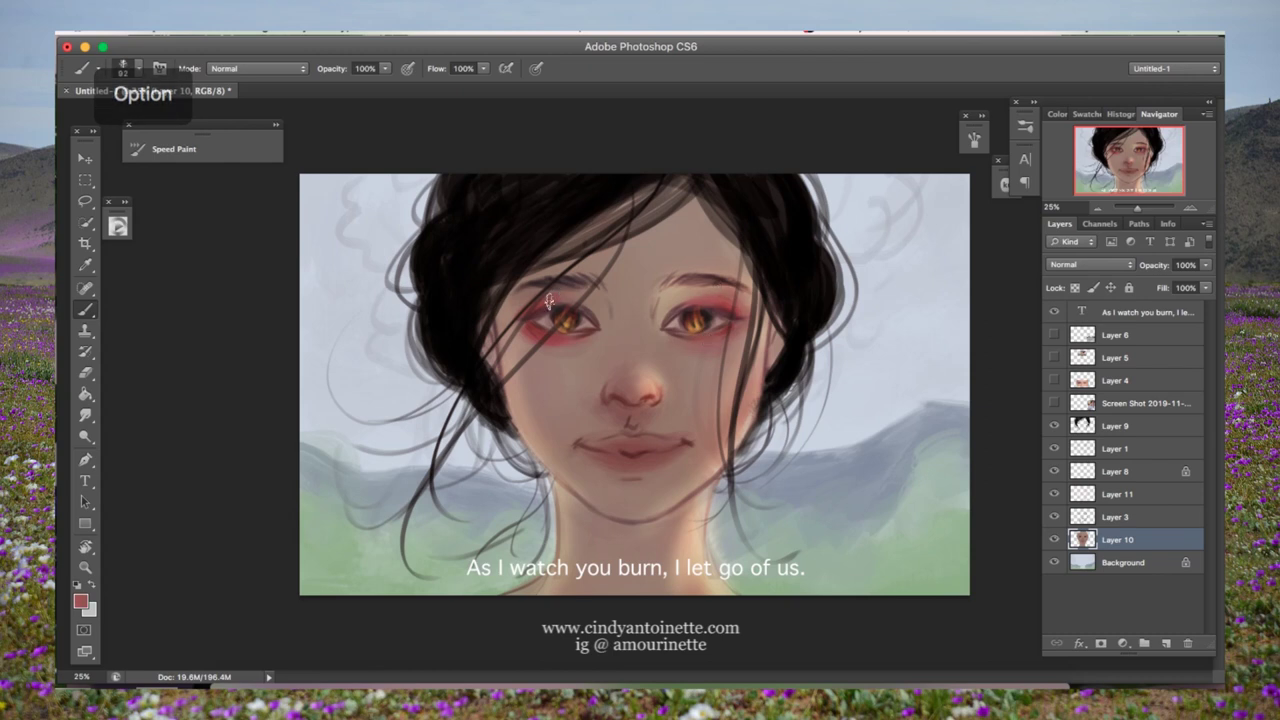
click(866, 403)
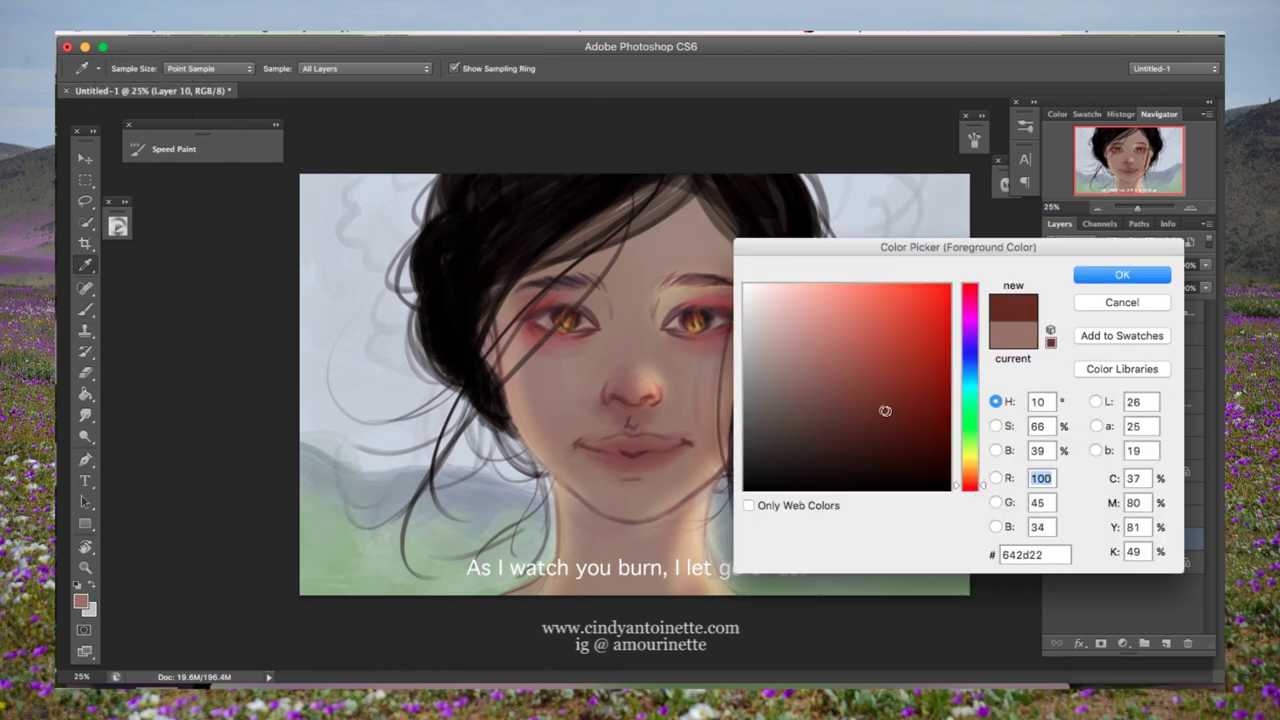
key(Return)
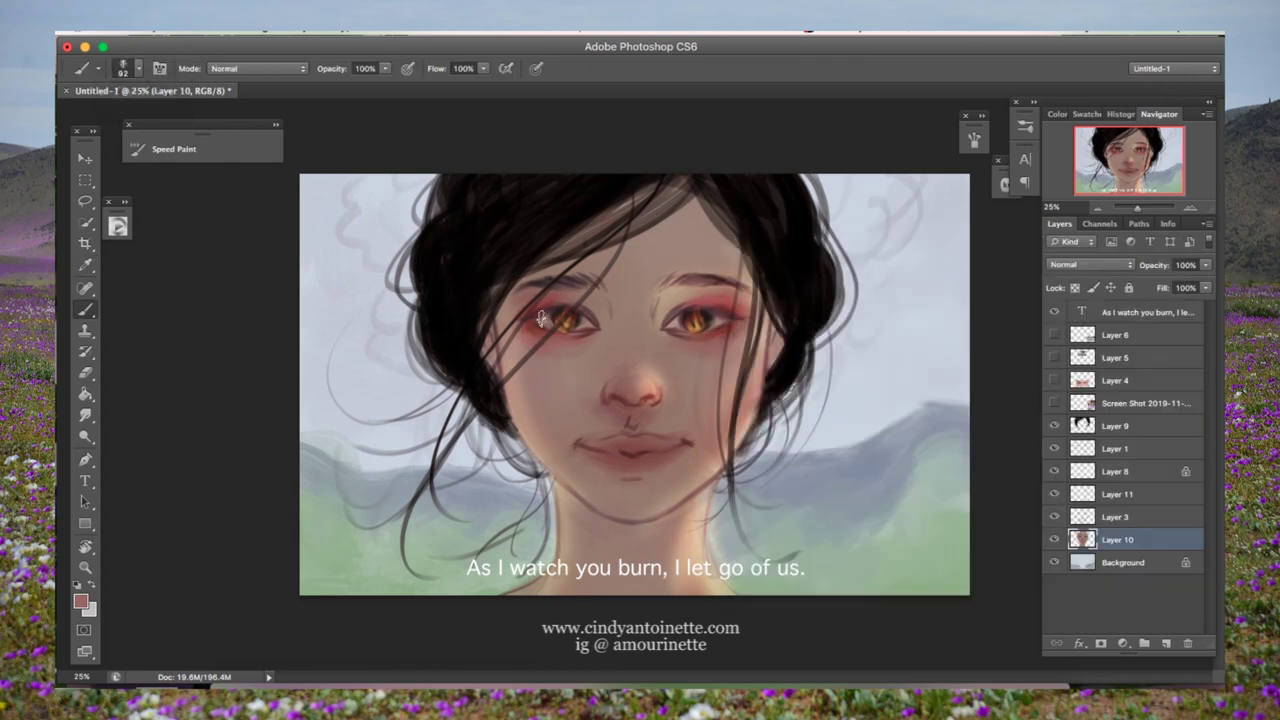
Step: Show the film still, paint brown shadows along the sides of the nose bridge and blend them into the skin
alt+click(622, 252)
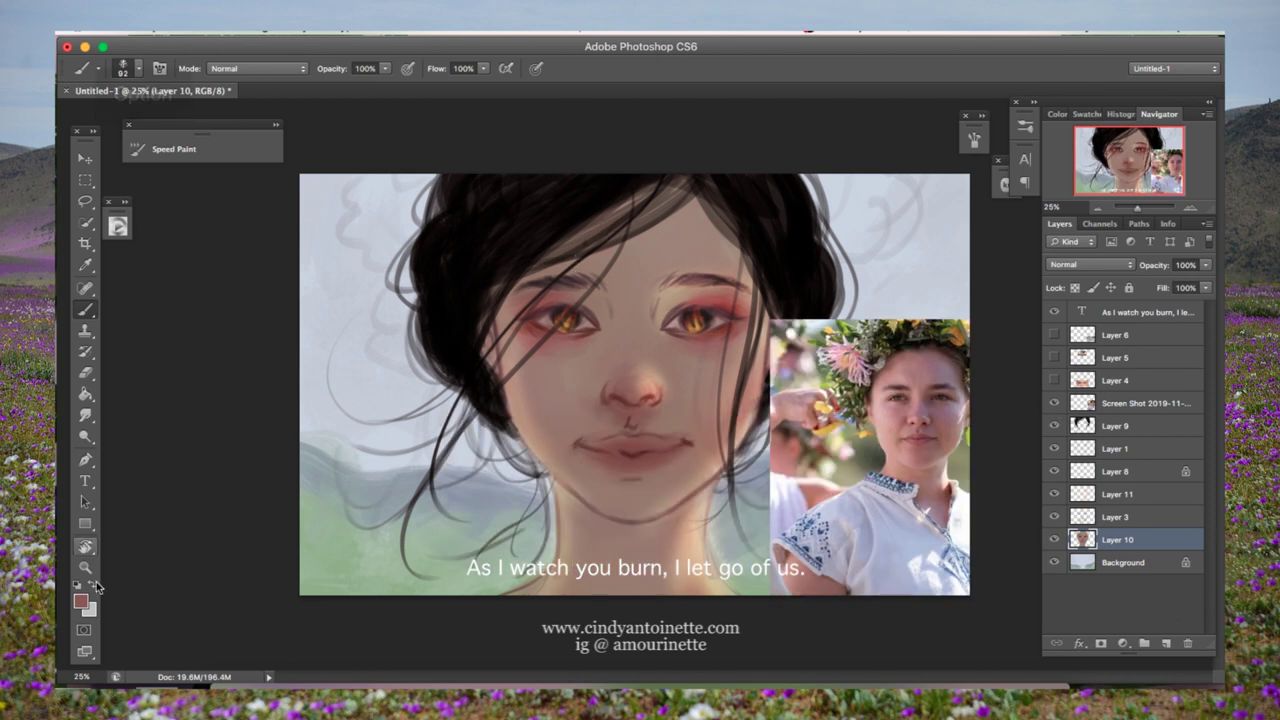
click(900, 300)
key(Return)
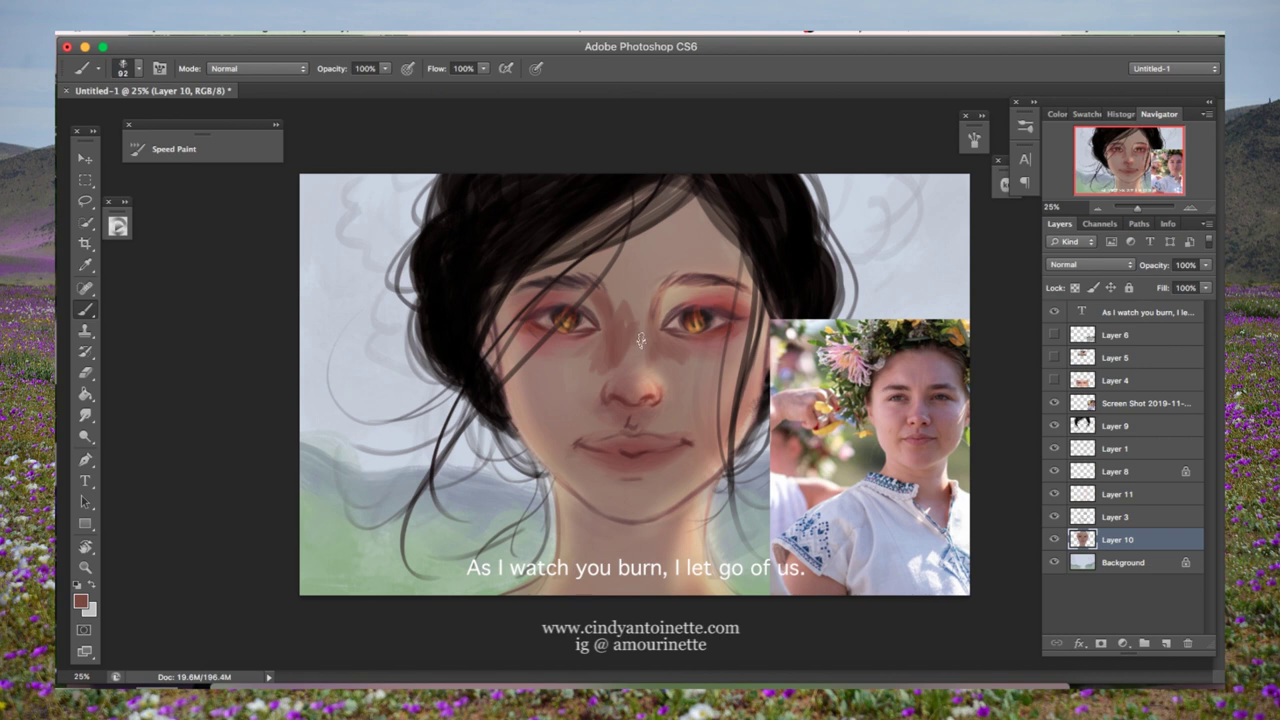
key(alt)
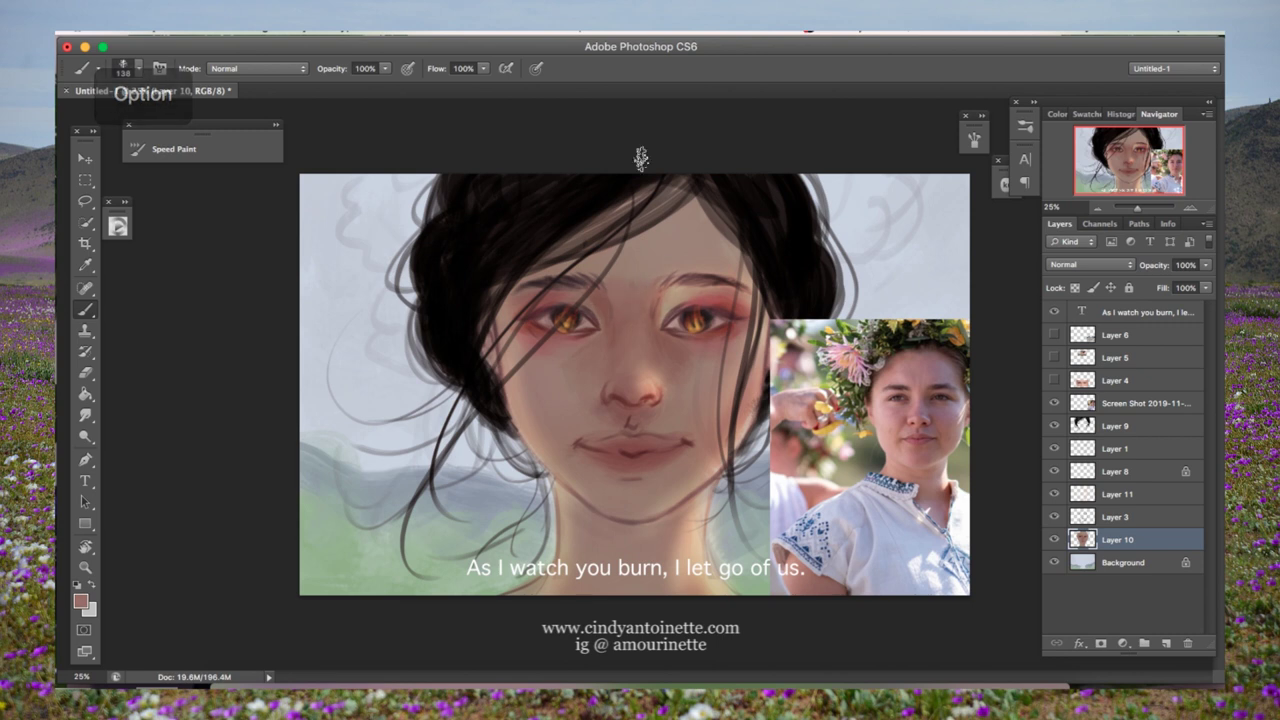
Step: Paint pale highlights on the forehead with a 90 px brush
key(bracketleft)
key(bracketleft)
key(bracketleft)
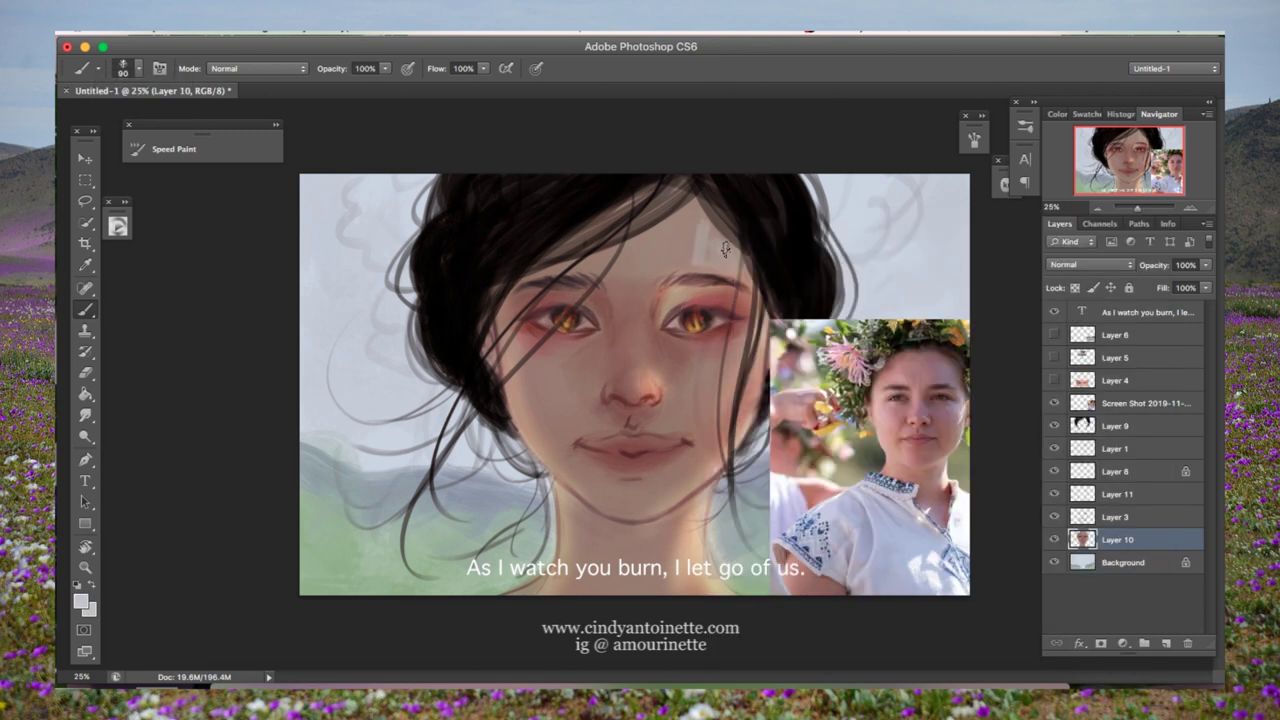
click(217, 30)
click(235, 77)
Step: Paint a light highlight down the nose bridge with a 63 px brush, using a sampled skin tone
alt+click(663, 356)
key(bracketleft)
key(bracketleft)
key(bracketleft)
key(bracketleft)
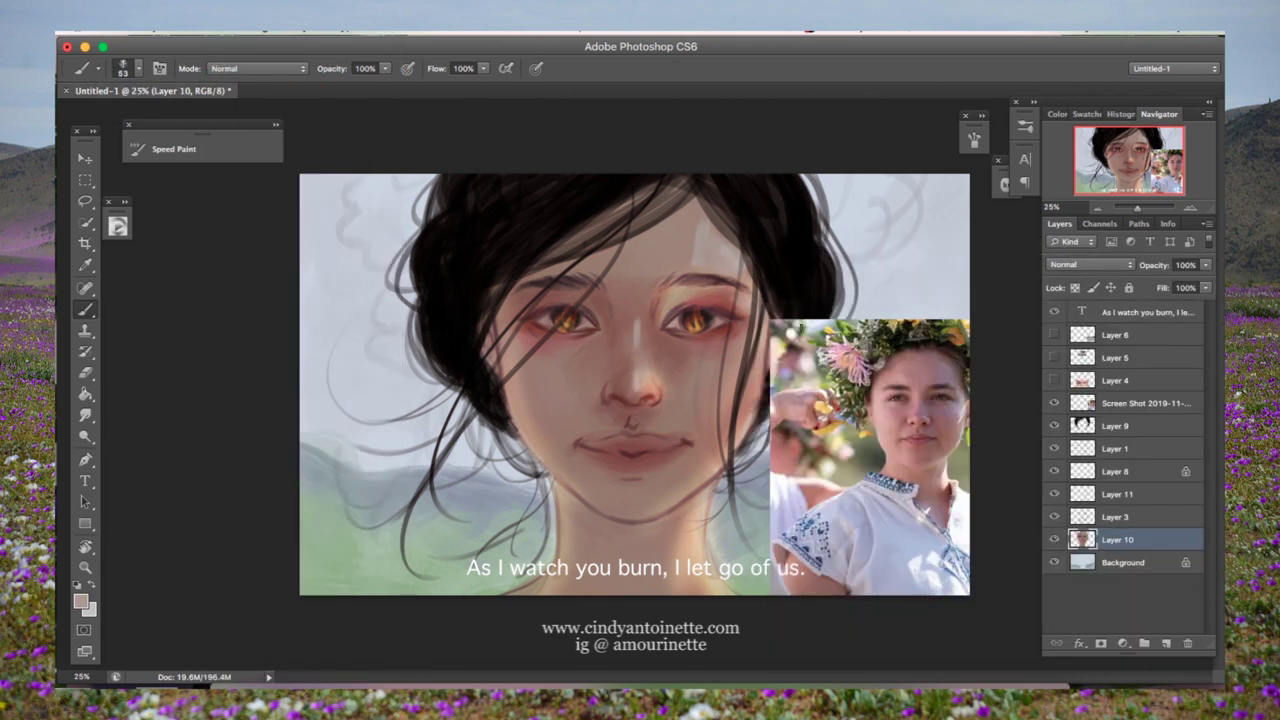
Step: Blend the skin under both eyes with sampled tones, using 85 px and 153 px brushes
right_click(829, 341)
alt+click(592, 342)
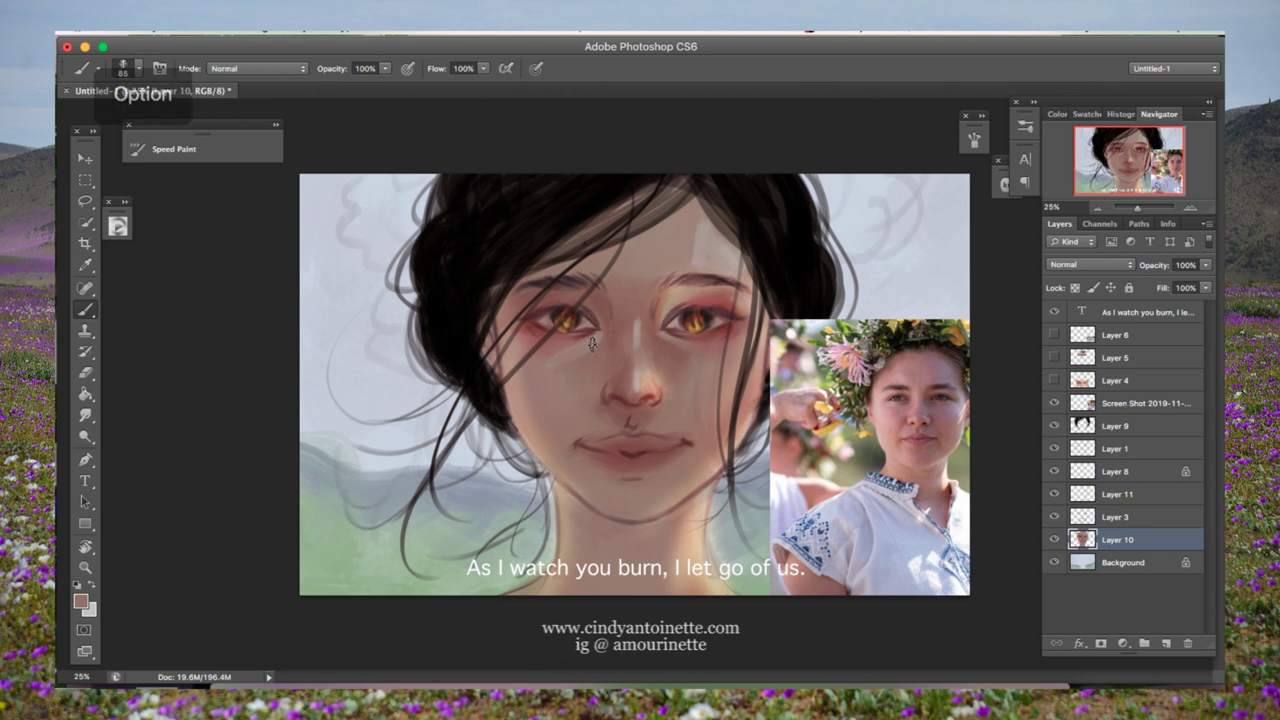
alt+click(691, 344)
right_click(700, 290)
alt+click(586, 343)
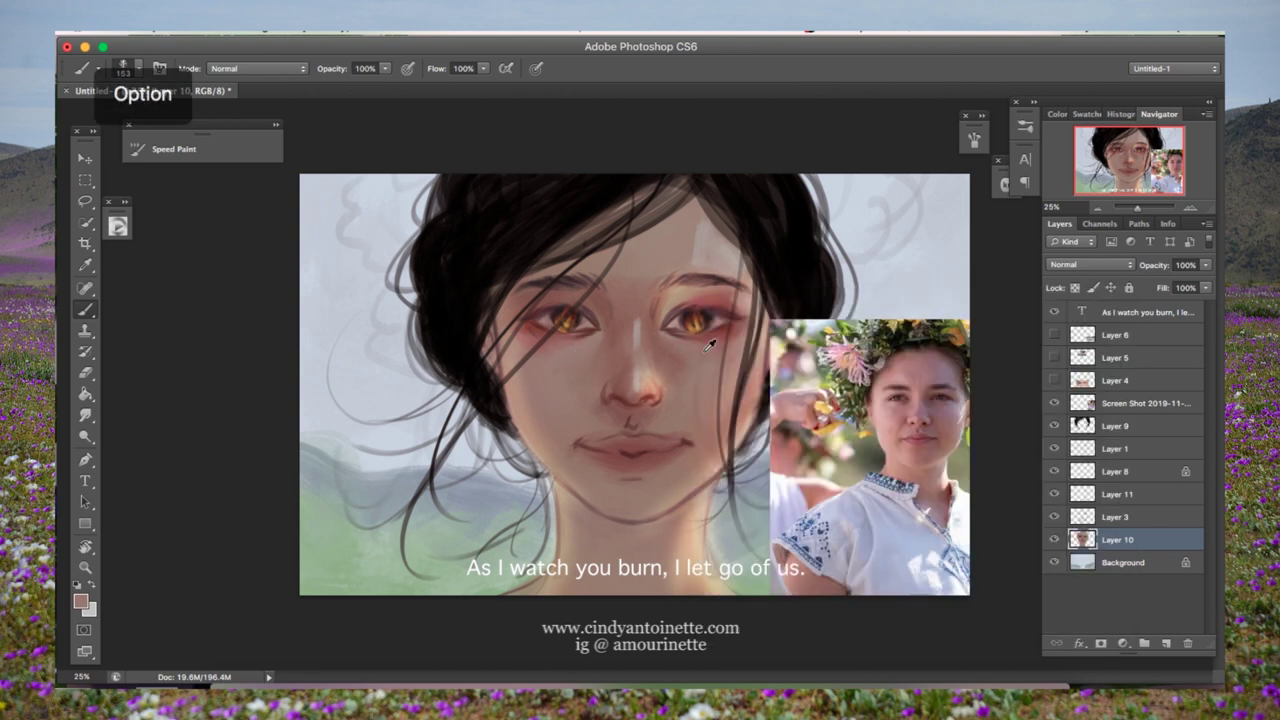
Step: Brush pale lavender highlights onto the cheeks below the eyes with a 191 px brush
right_click(697, 281)
key(Return)
alt+click(864, 281)
right_click(864, 281)
key(Return)
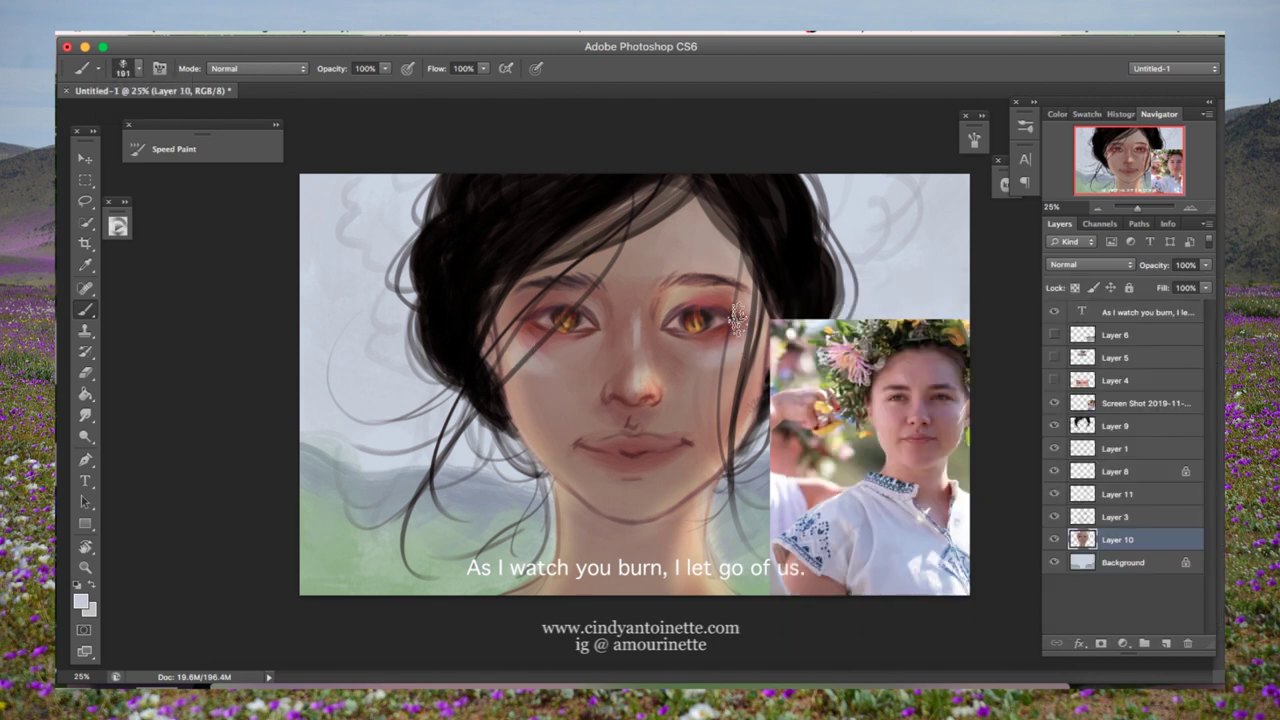
Step: Blend the cheek and forehead highlights into the surrounding skin with sampled tones
alt+click(518, 340)
alt+click(628, 270)
right_click(691, 458)
key(Return)
Step: Paint over the lip outlines and reshape both lips with sampled tones, finishing with an 87 px reddish-brown brush
alt+click(643, 471)
right_click(765, 470)
drag(910, 357, 893, 363)
key(Return)
alt+click(650, 460)
right_click(686, 441)
key(Return)
alt+click(604, 447)
right_click(740, 322)
drag(815, 363, 850, 363)
key(Return)
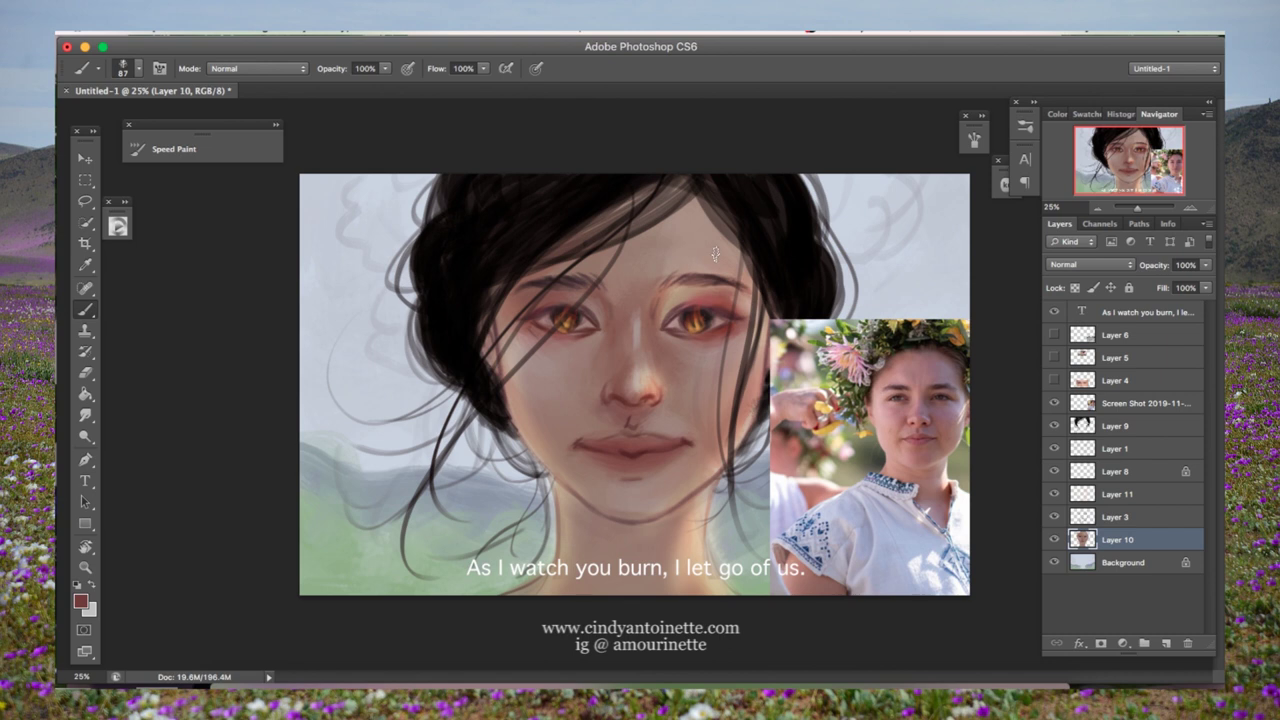
Step: Blend the skin around the mouth and shade below the lower lip with a 67 px brush
alt+click(787, 213)
alt+click(684, 420)
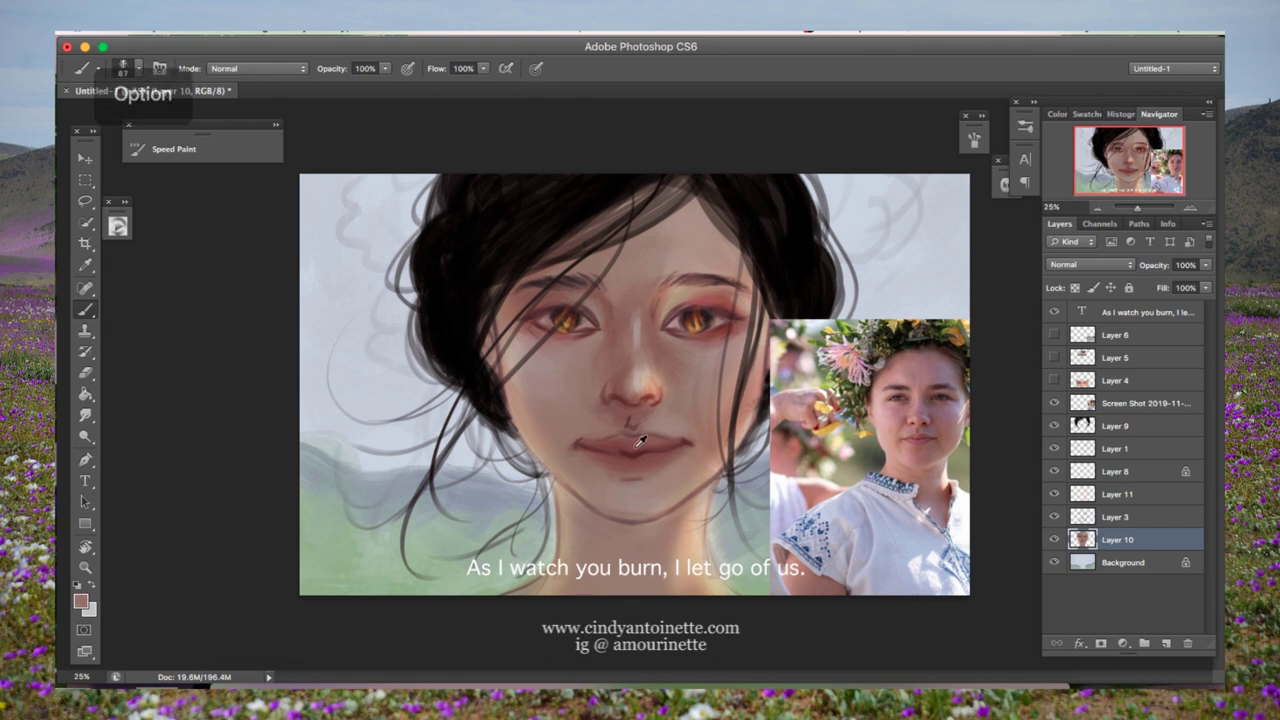
right_click(758, 298)
drag(860, 340, 808, 340)
key(Return)
alt+click(648, 450)
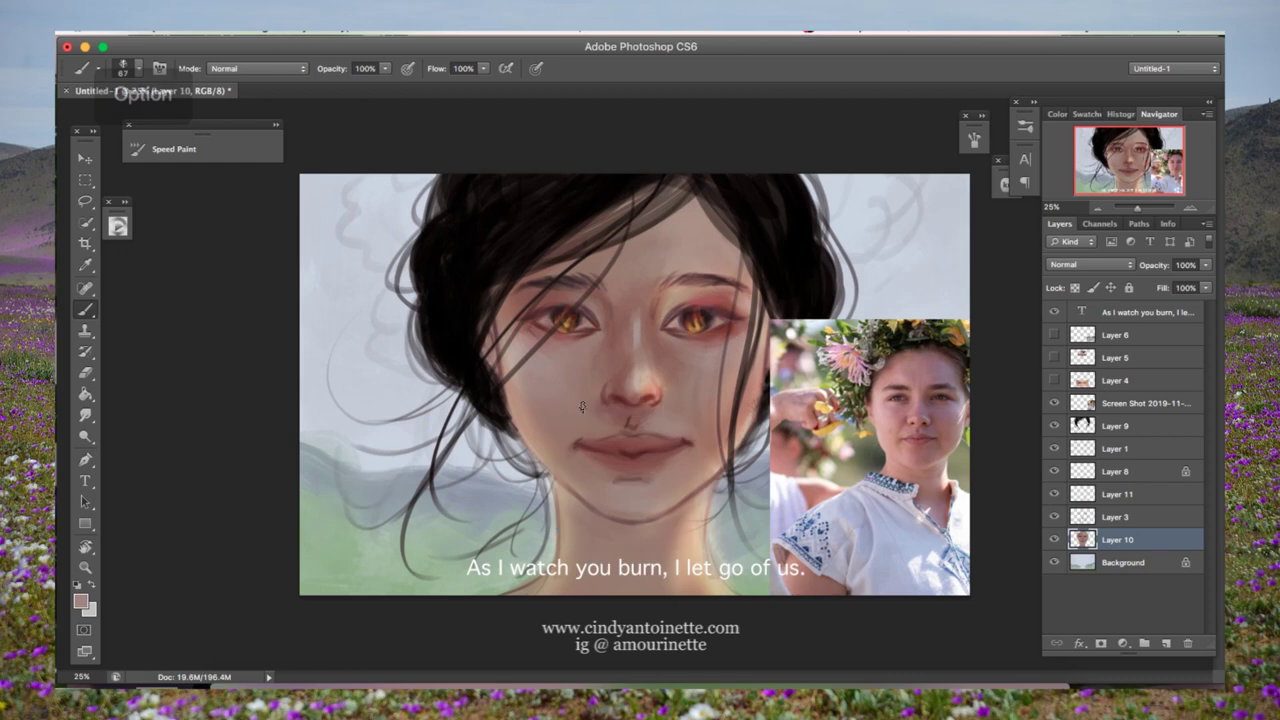
Step: Blend the cheek skin with a 153 px brush and refine the nose-bridge area with an 83 px reddish-brown brush
right_click(793, 343)
drag(793, 343, 850, 343)
key(Return)
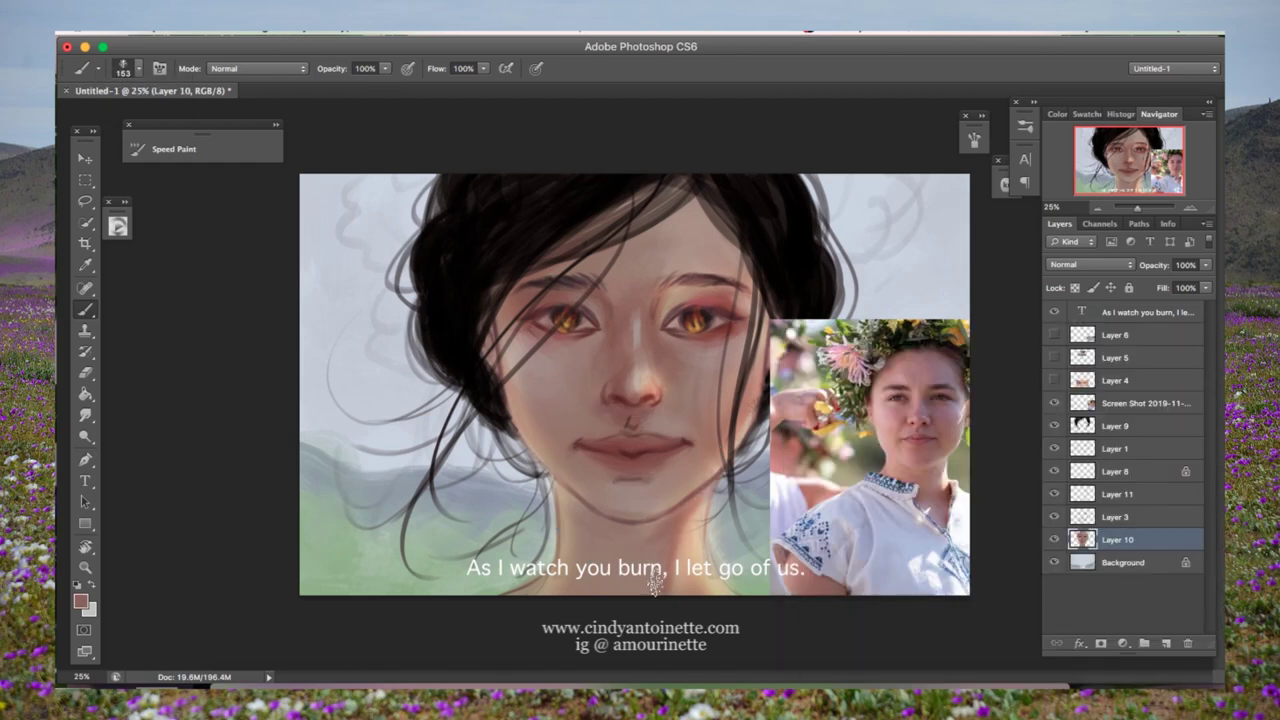
alt+click(909, 257)
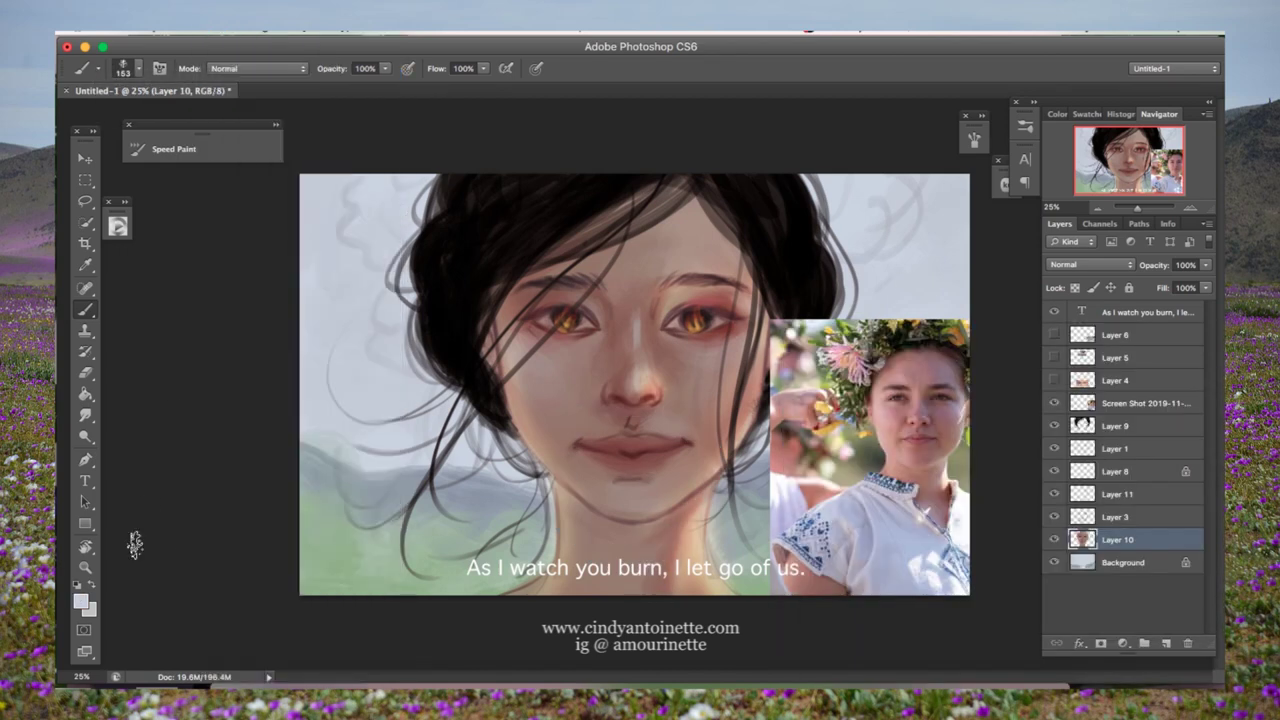
alt+click(98, 600)
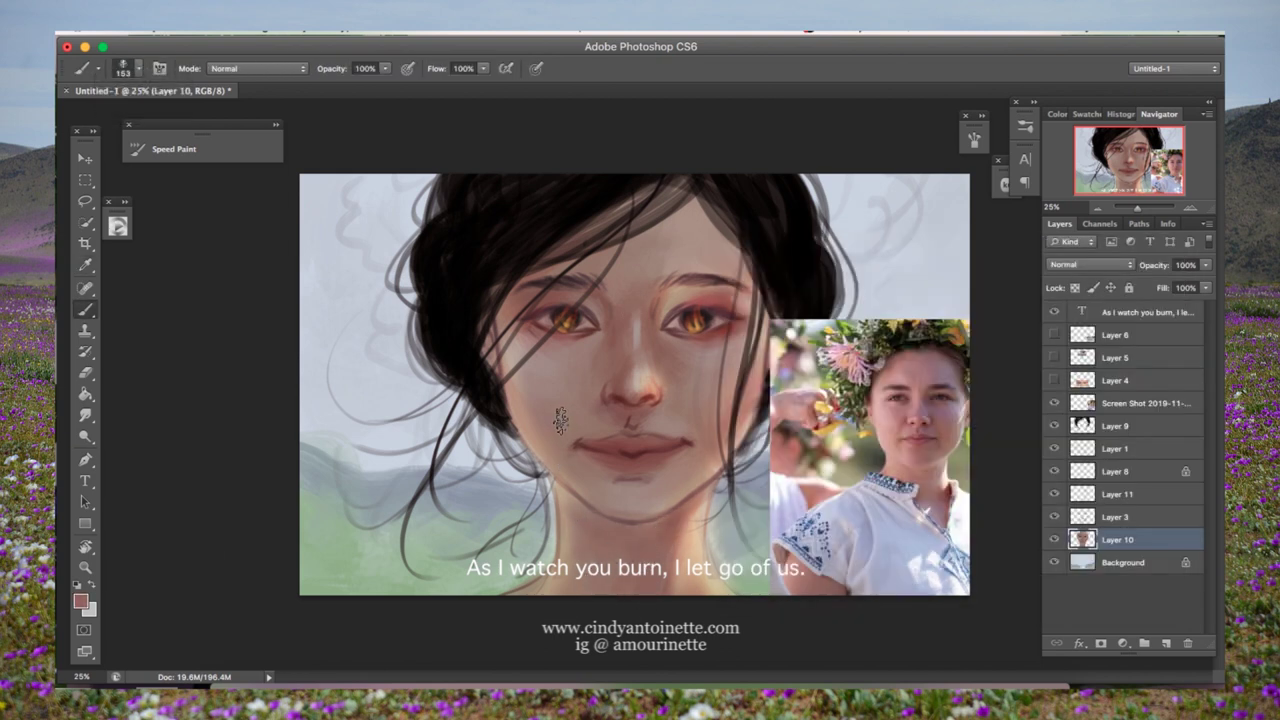
right_click(756, 318)
drag(850, 343, 808, 343)
key(Return)
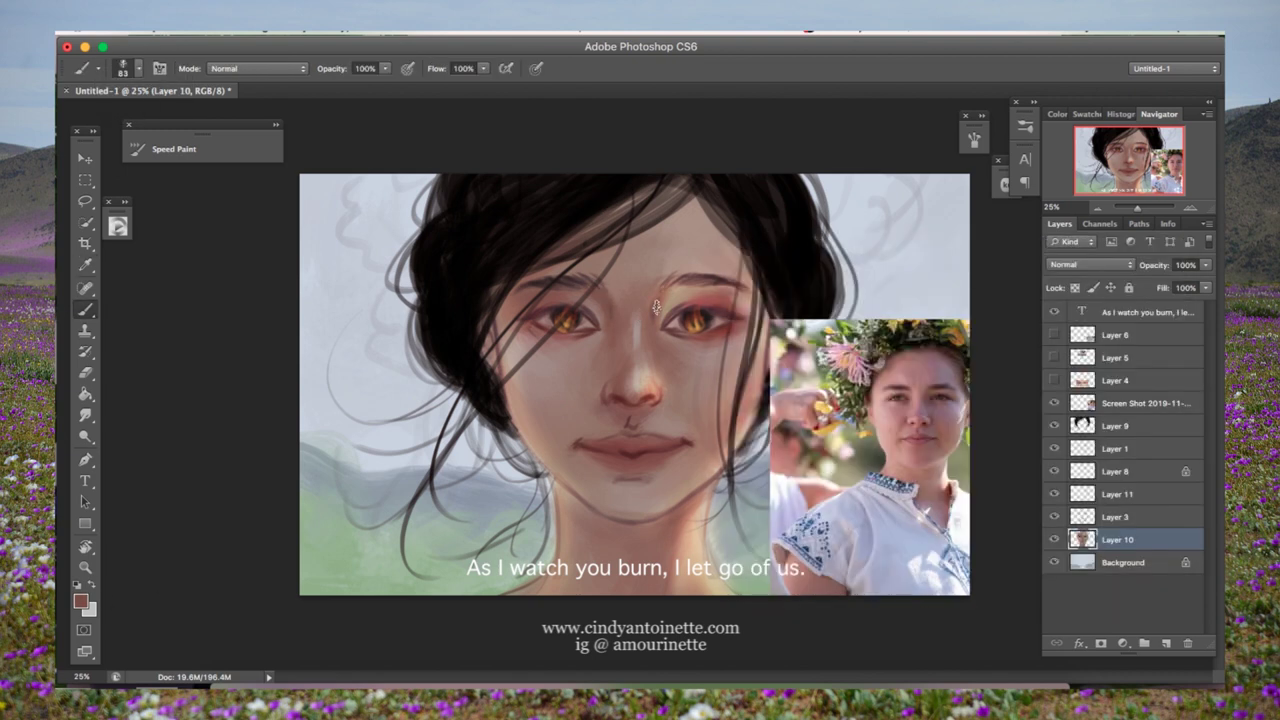
Step: Touch up the skin with a sampled tone and a 48 px brush, and merge Layer 3 with Layer 10
key(d)
click(1054, 517)
click(1054, 517)
click(1090, 517)
right_click(864, 296)
drag(852, 316, 838, 316)
key(Return)
alt+click(741, 298)
right_click(1110, 517)
click(905, 506)
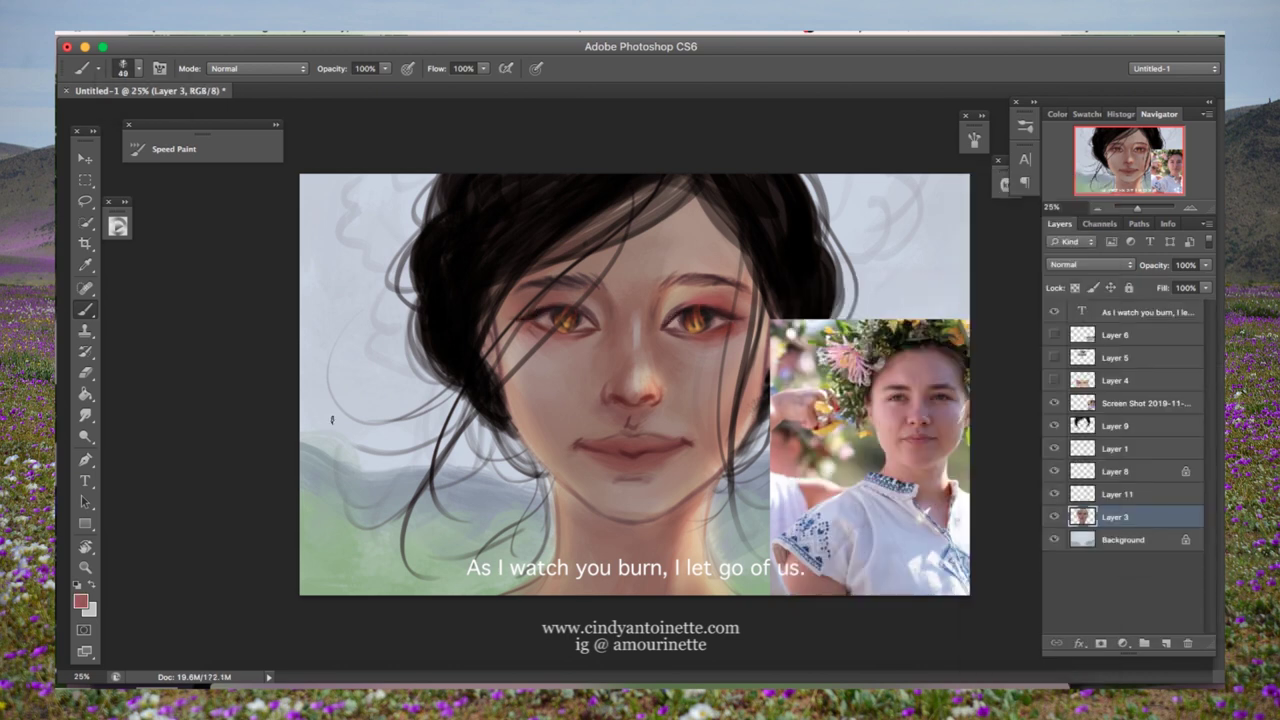
Step: Refine the lips and mouth corners from a rotated canvas view using sampled tones and a 63 px brush
double_click(85, 567)
double_click(85, 547)
key(r)
drag(634, 250, 770, 384)
key(b)
right_click(660, 318)
key(Return)
alt+click(570, 372)
alt+click(570, 374)
alt+click(566, 374)
right_click(568, 372)
key(Return)
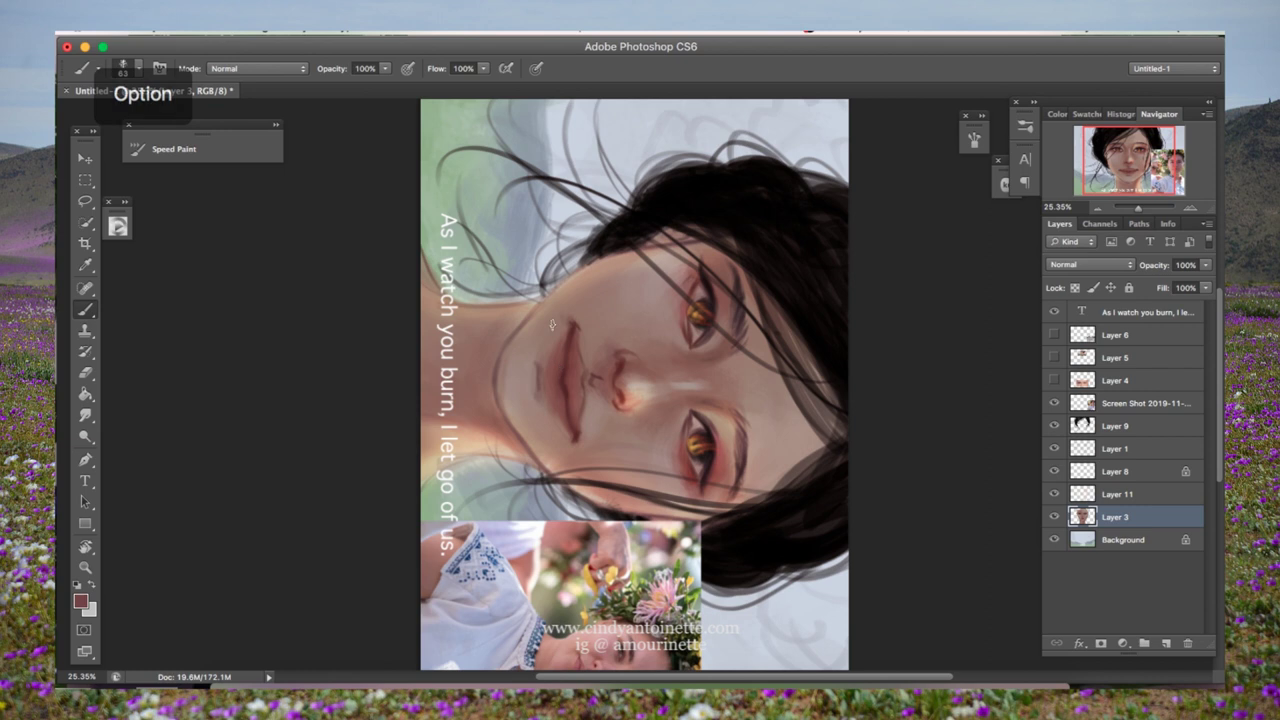
key(r)
key(Escape)
key(b)
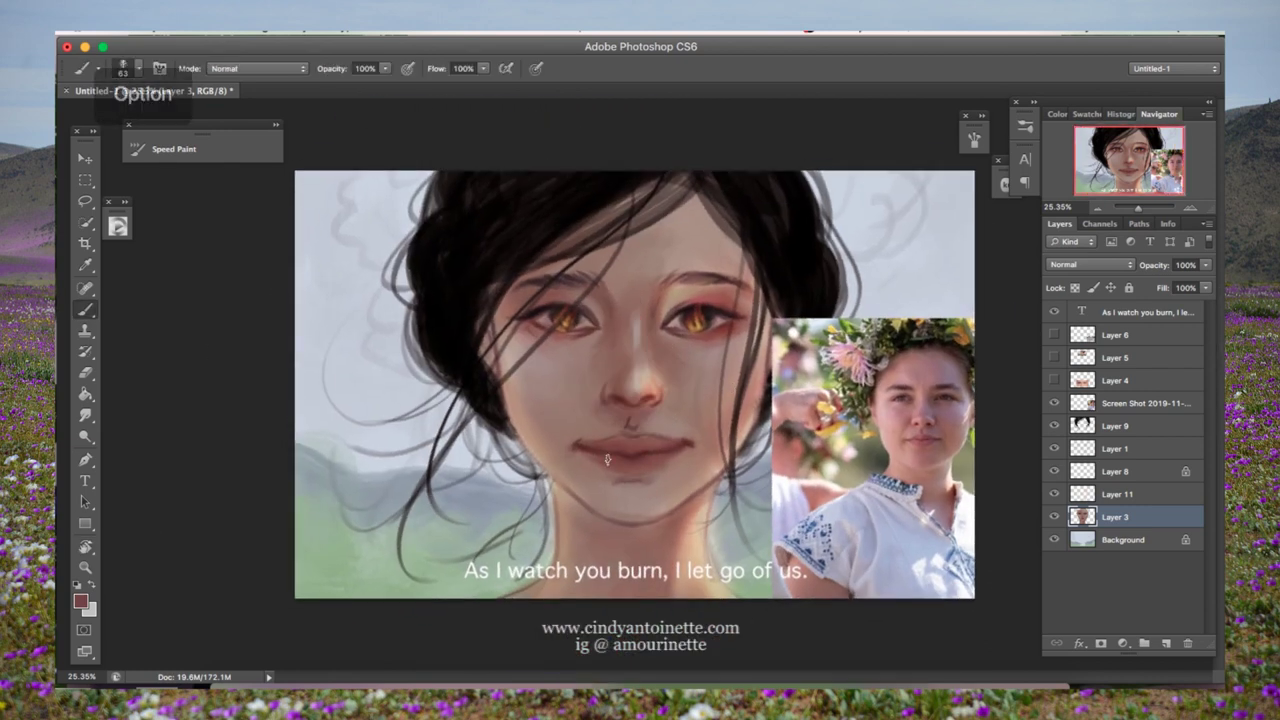
Step: Paint over the remaining line on the upper lip and define the lip edges with sampled reddish tones
alt+click(642, 462)
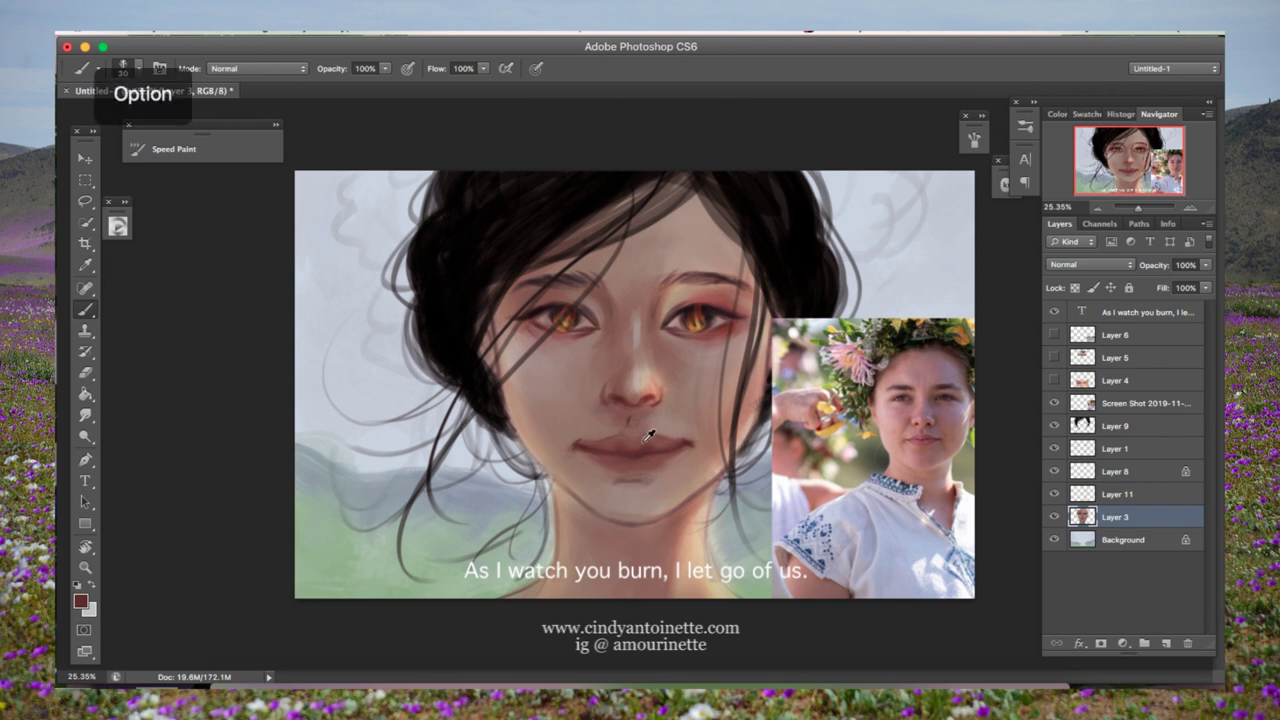
click(80, 601)
right_click(650, 440)
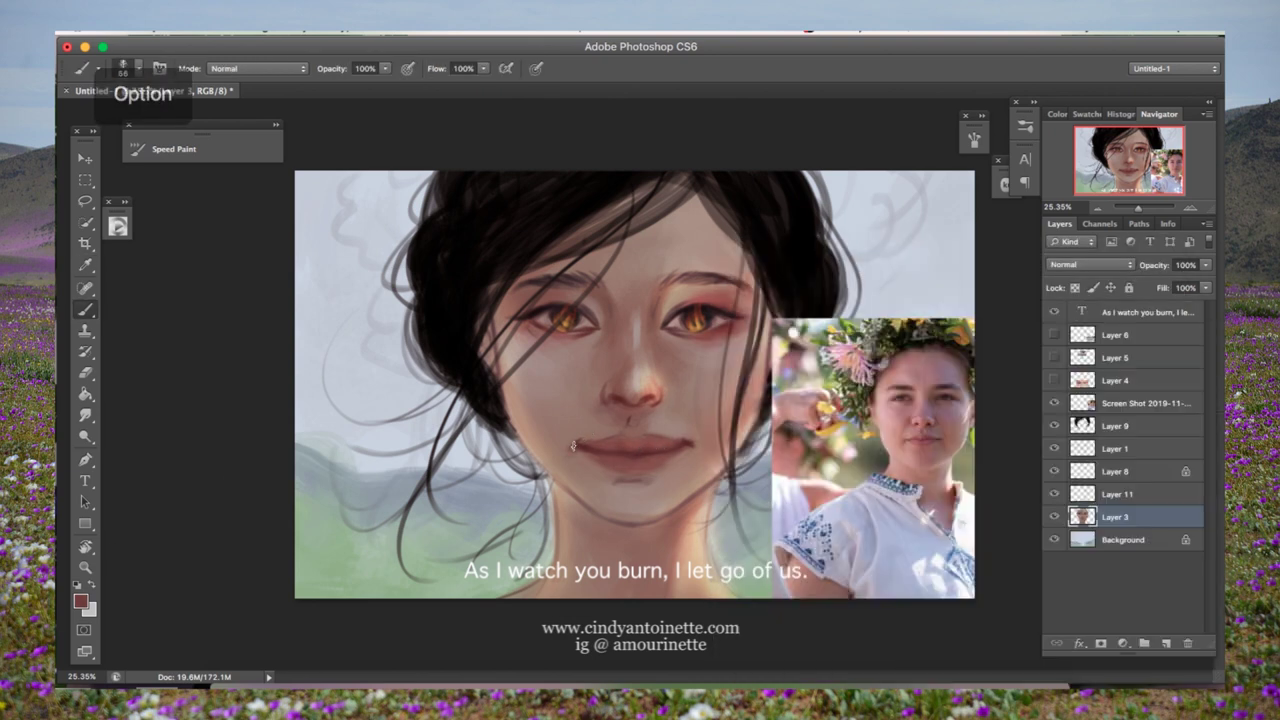
alt+click(574, 431)
right_click(704, 449)
key(Escape)
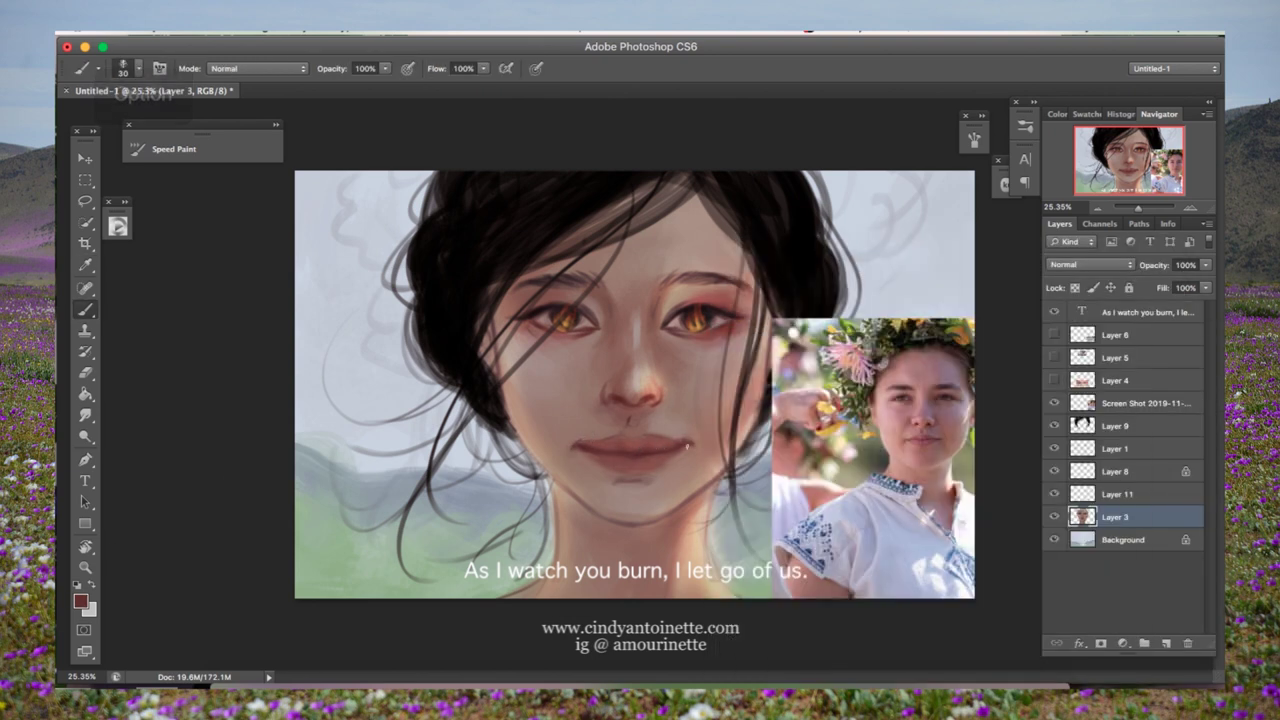
Step: Sharpen the mouth corners in dark red and clean up the shadow below the lower lip with sampled skin tones
key(bracketright)
key(bracketright)
key(bracketright)
key(bracketright)
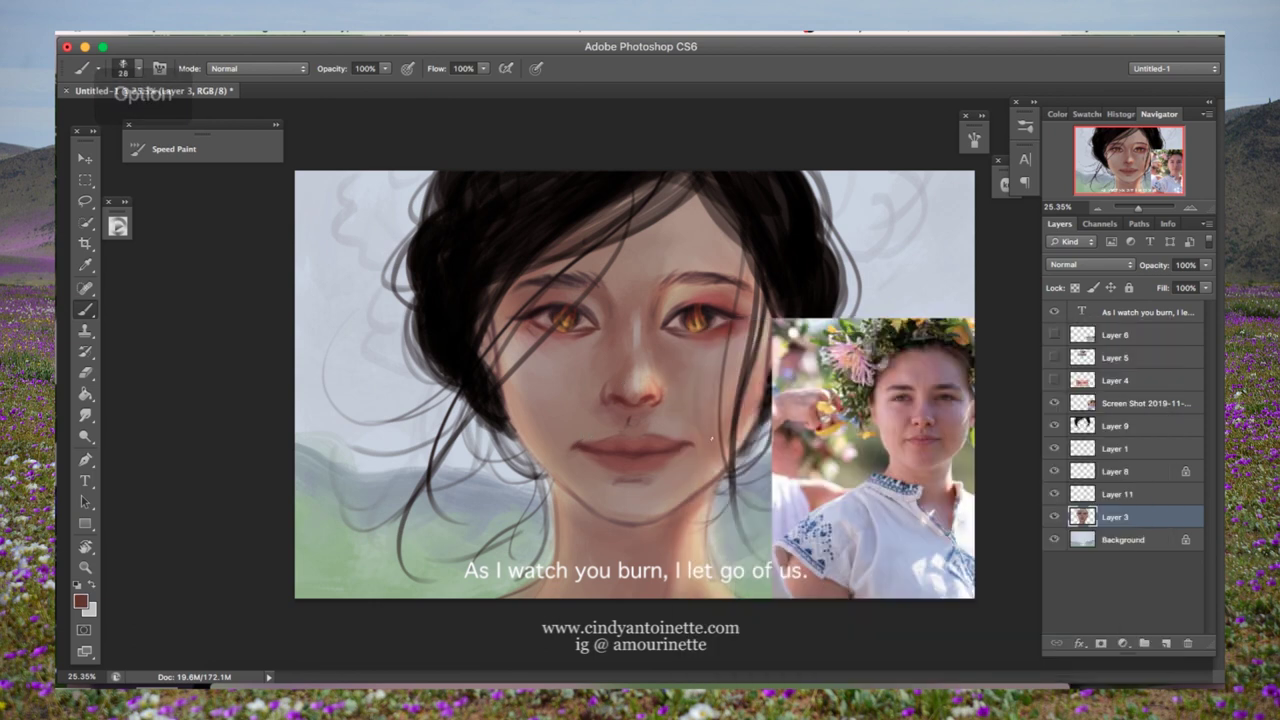
alt+click(689, 442)
right_click(708, 320)
key(Escape)
alt+click(600, 462)
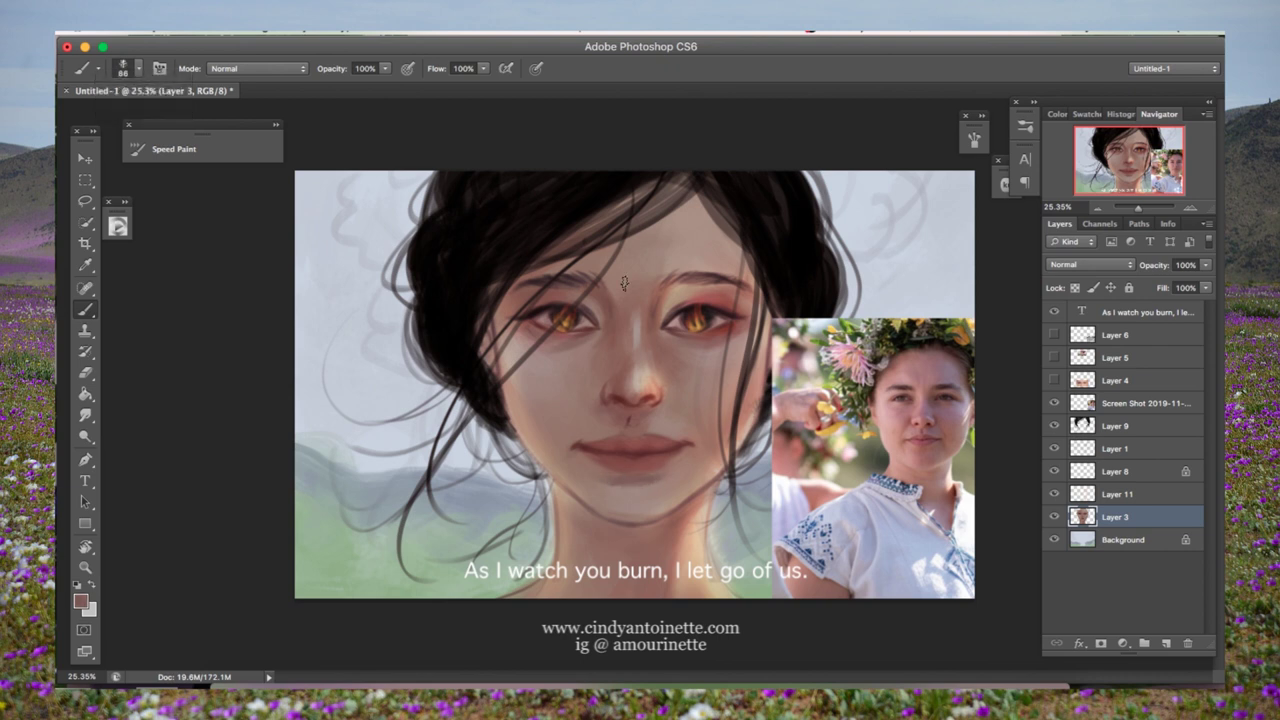
Step: Brush a warm reddish tone over the cheeks with a 161 px brush, blending with sampled skin color
right_click(712, 290)
key(Escape)
click(80, 600)
click(851, 362)
click(1100, 268)
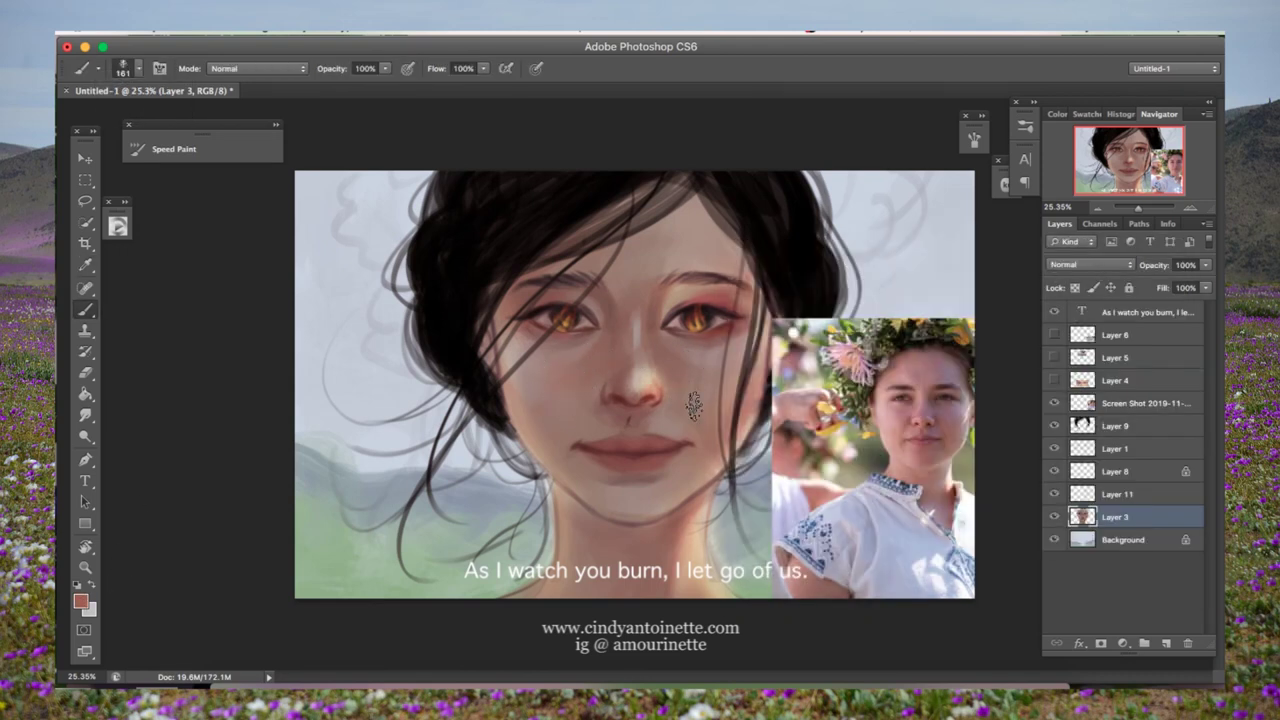
alt+click(560, 375)
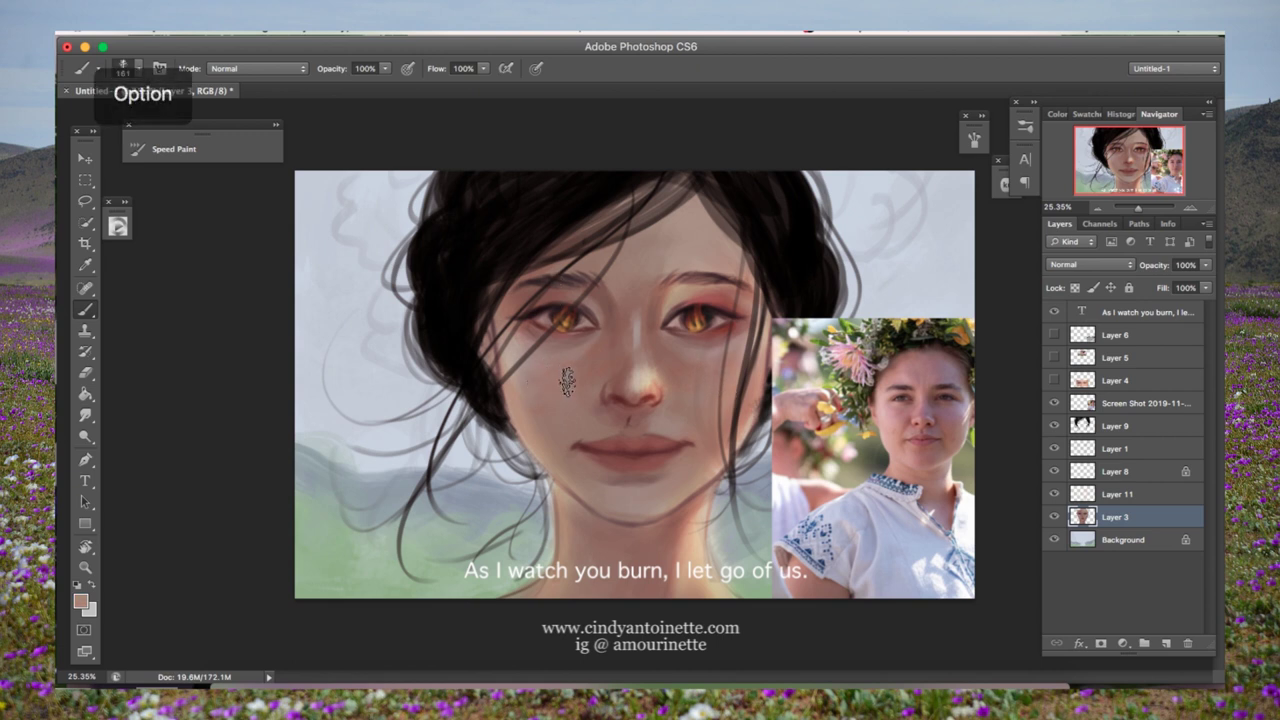
Step: Smooth the lower cheeks and the skin around the mouth with sampled tones and 47, 132 and 89 px brushes
right_click(540, 440)
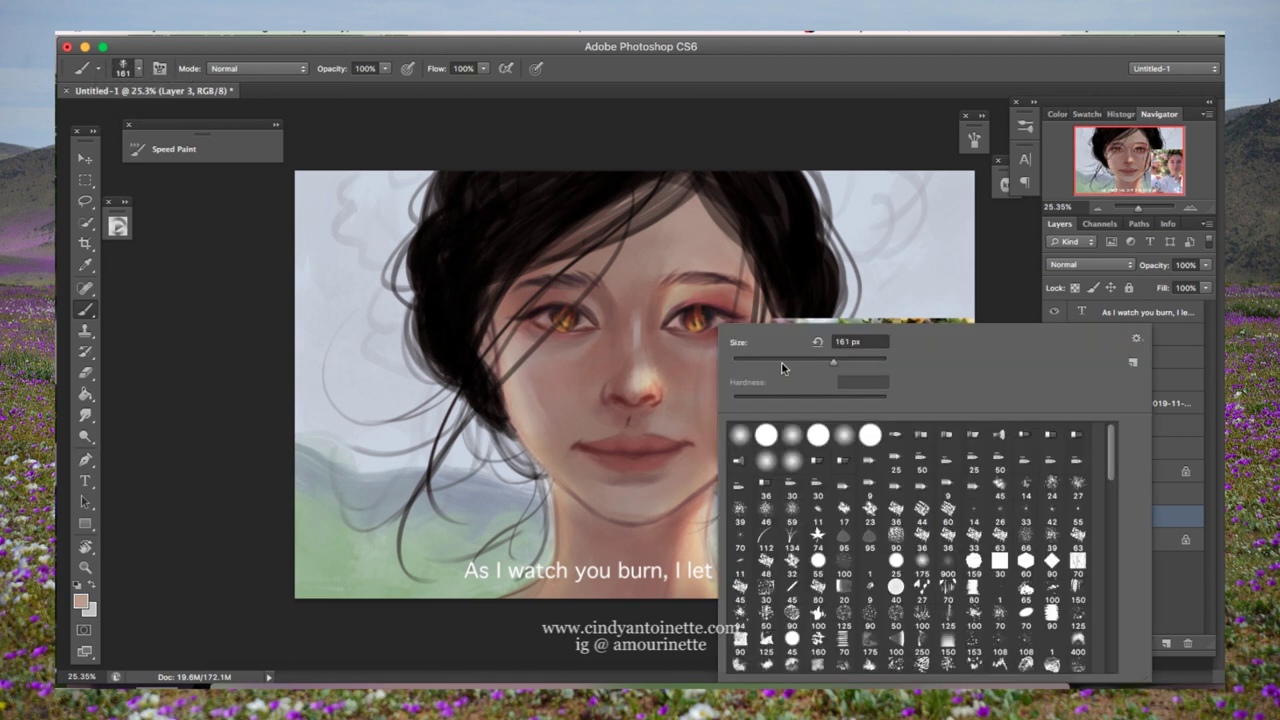
right_click(590, 463)
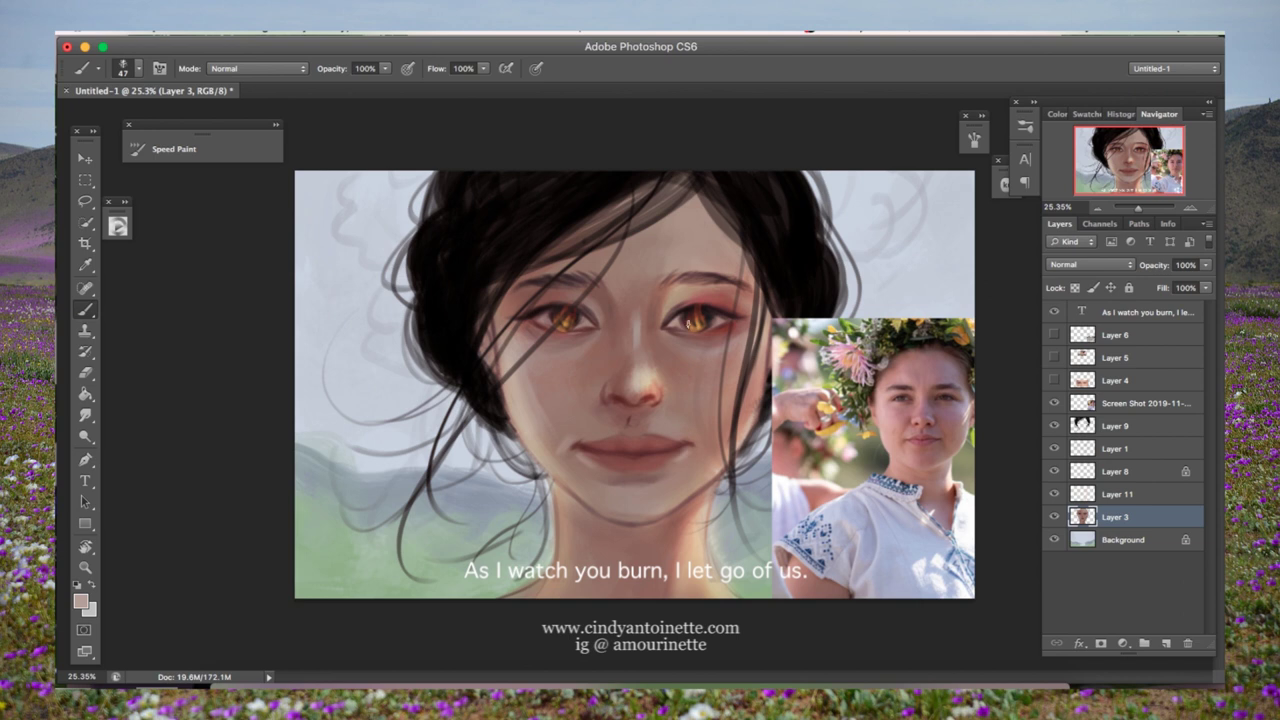
alt+click(666, 469)
right_click(613, 352)
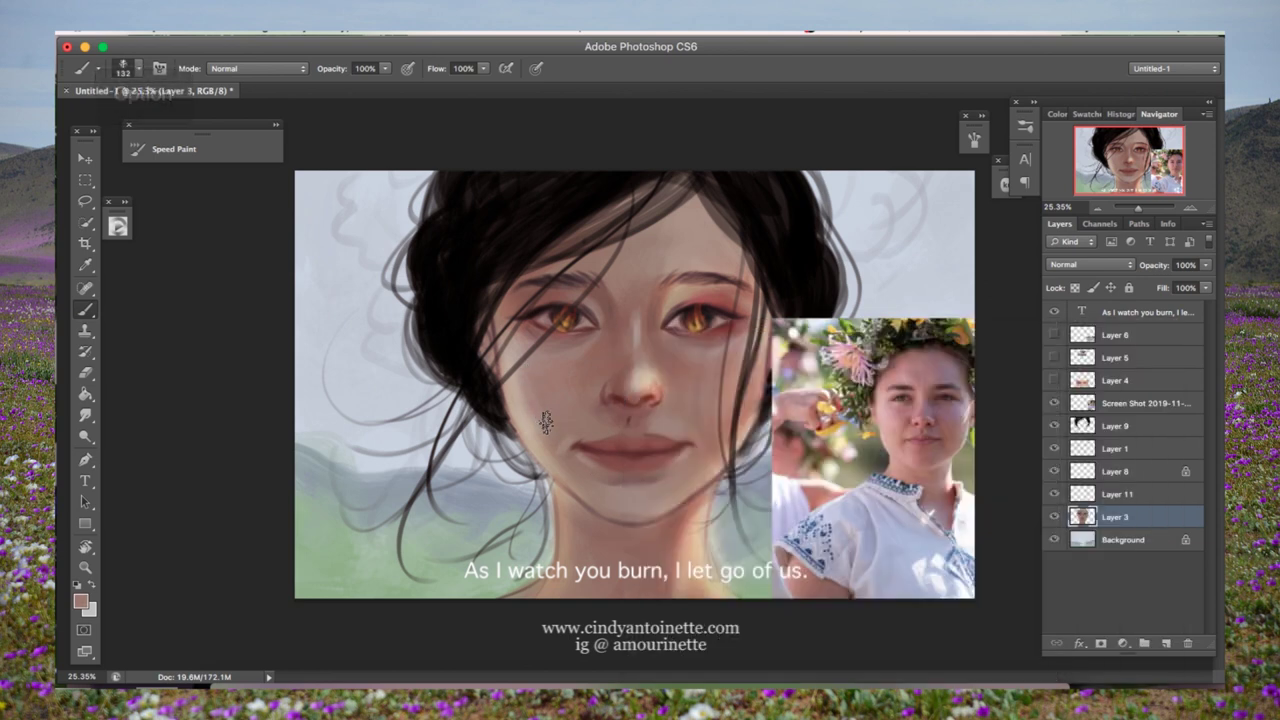
right_click(782, 322)
alt+click(712, 456)
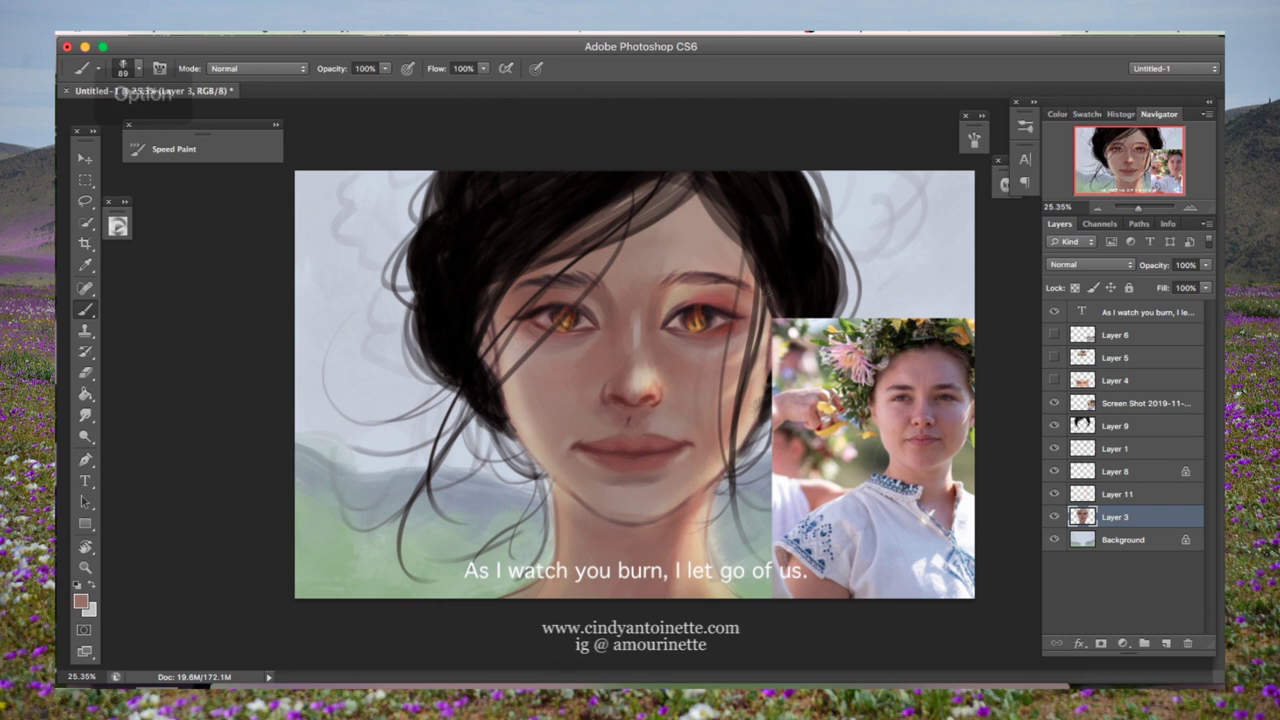
Step: Add an Overlay layer above Layer 3 and brush light blue highlights onto the forehead, using a 405 px and a 180 px brush
click(80, 600)
click(1123, 271)
click(1166, 643)
click(1078, 264)
click(1066, 419)
right_click(786, 300)
key(Escape)
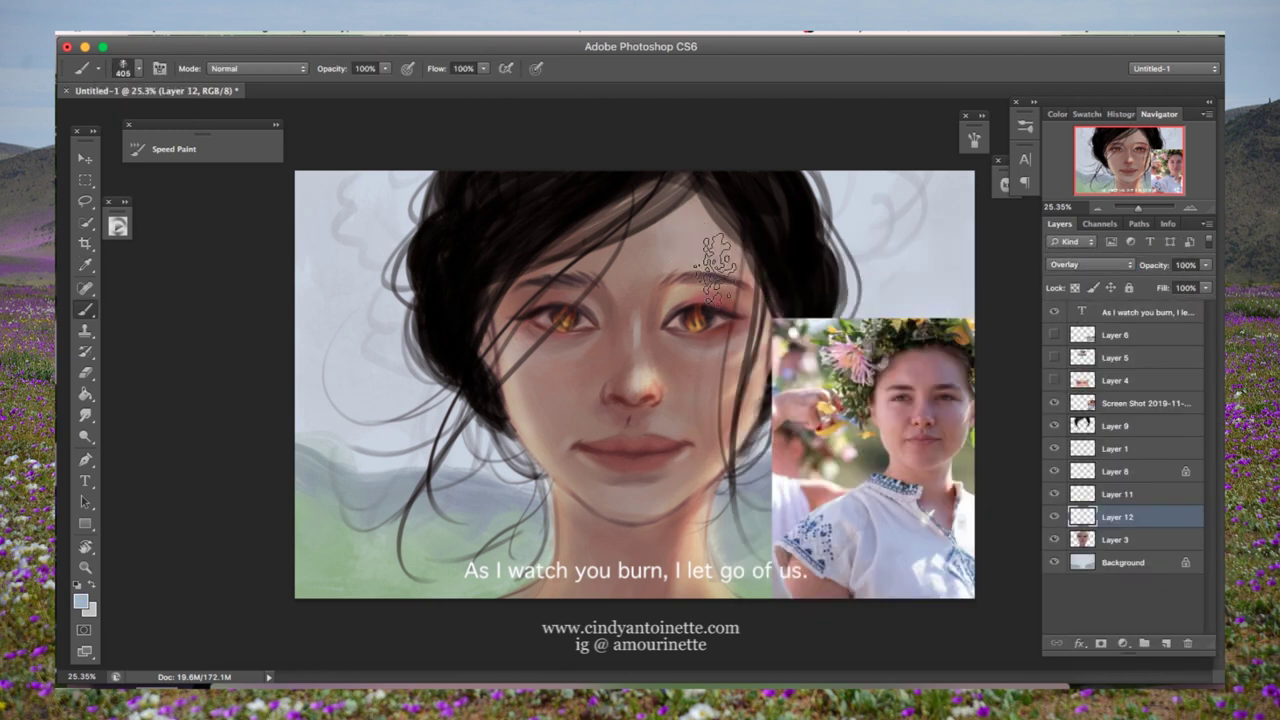
right_click(782, 310)
text(180)
key(Return)
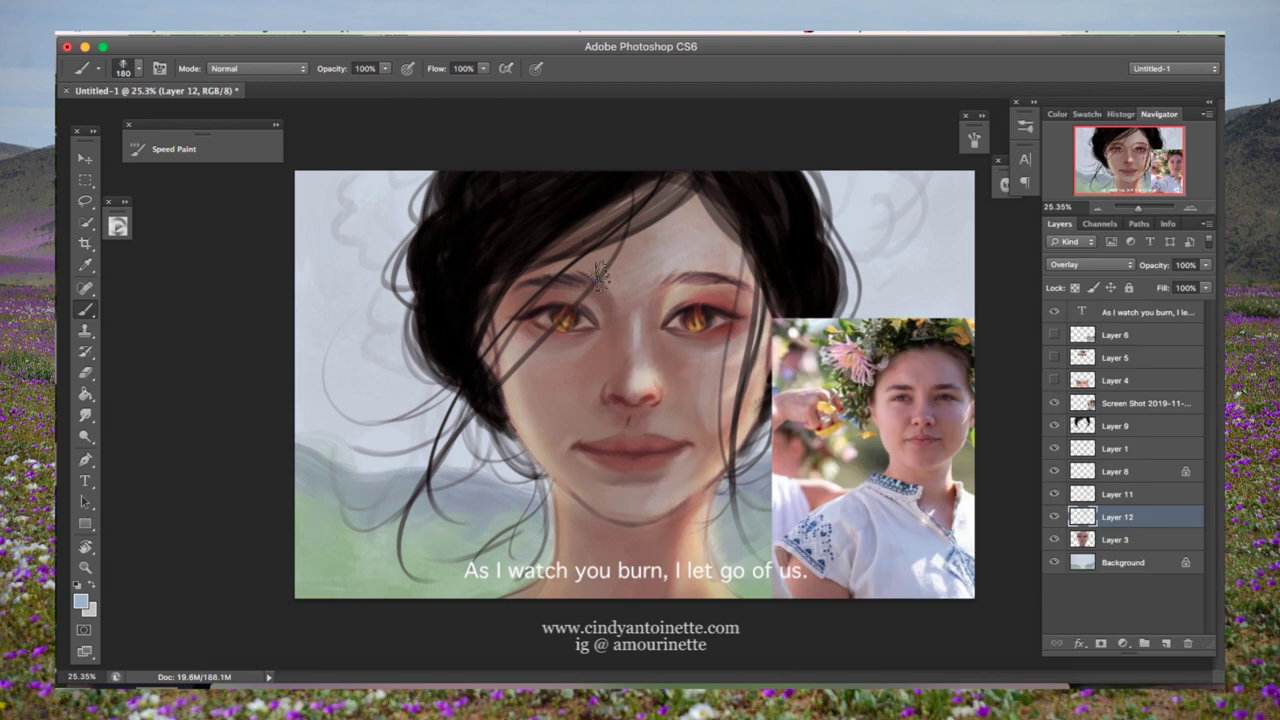
Step: Soften the Overlay highlights with a 374 px eraser and merge that layer into Layer 3
click(86, 372)
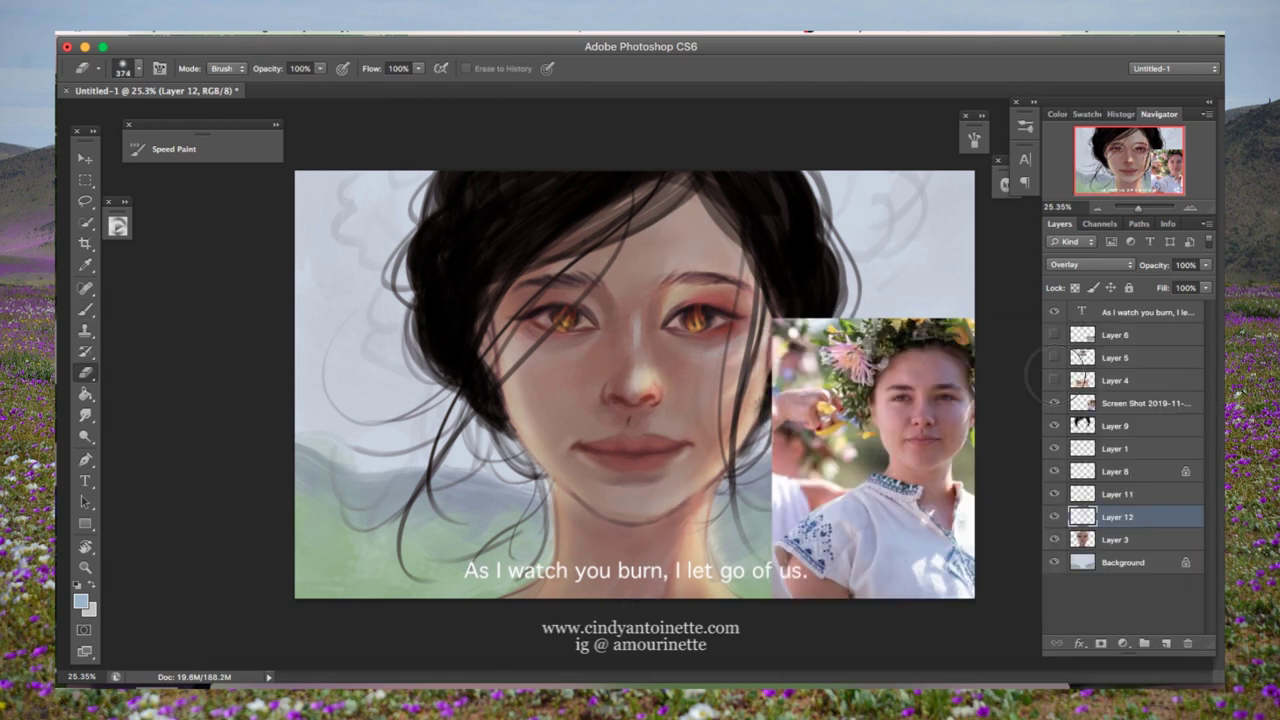
right_click(1133, 540)
key(Escape)
Step: Hide the reference screenshot layer and merge Layer 3 with Layer 11
click(1054, 403)
key(z)
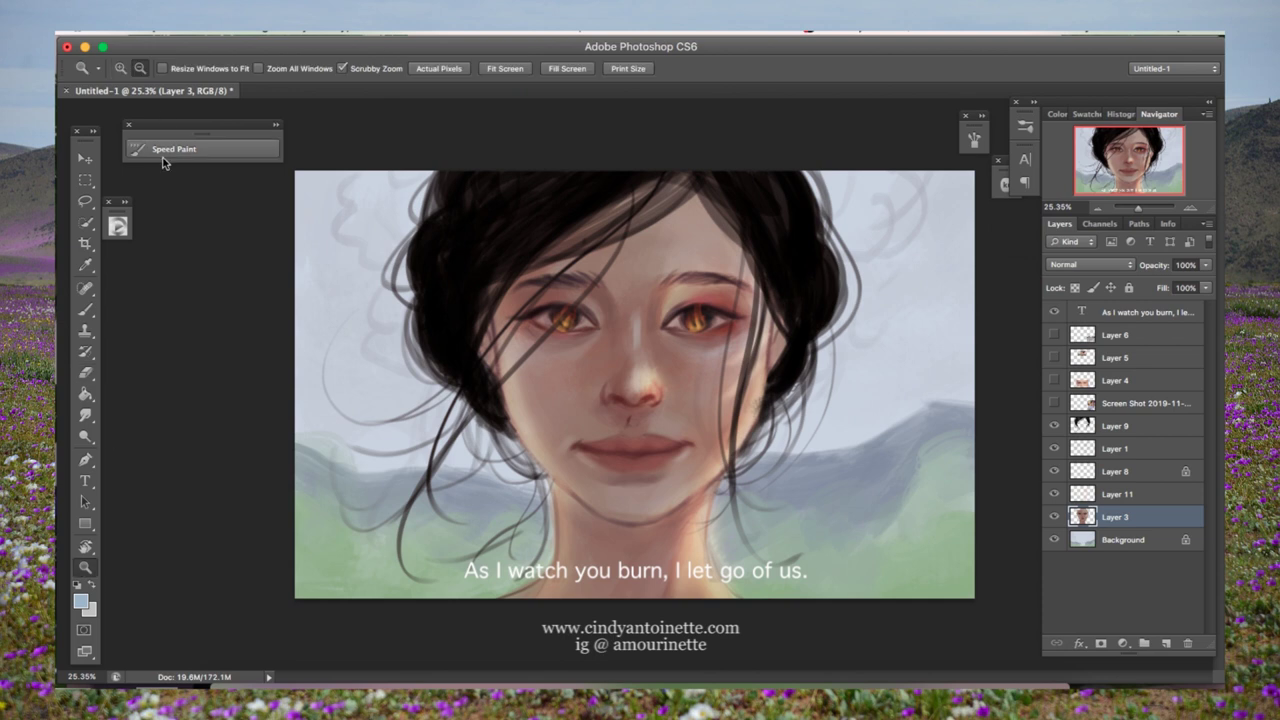
alt+click(938, 480)
shift+click(1117, 494)
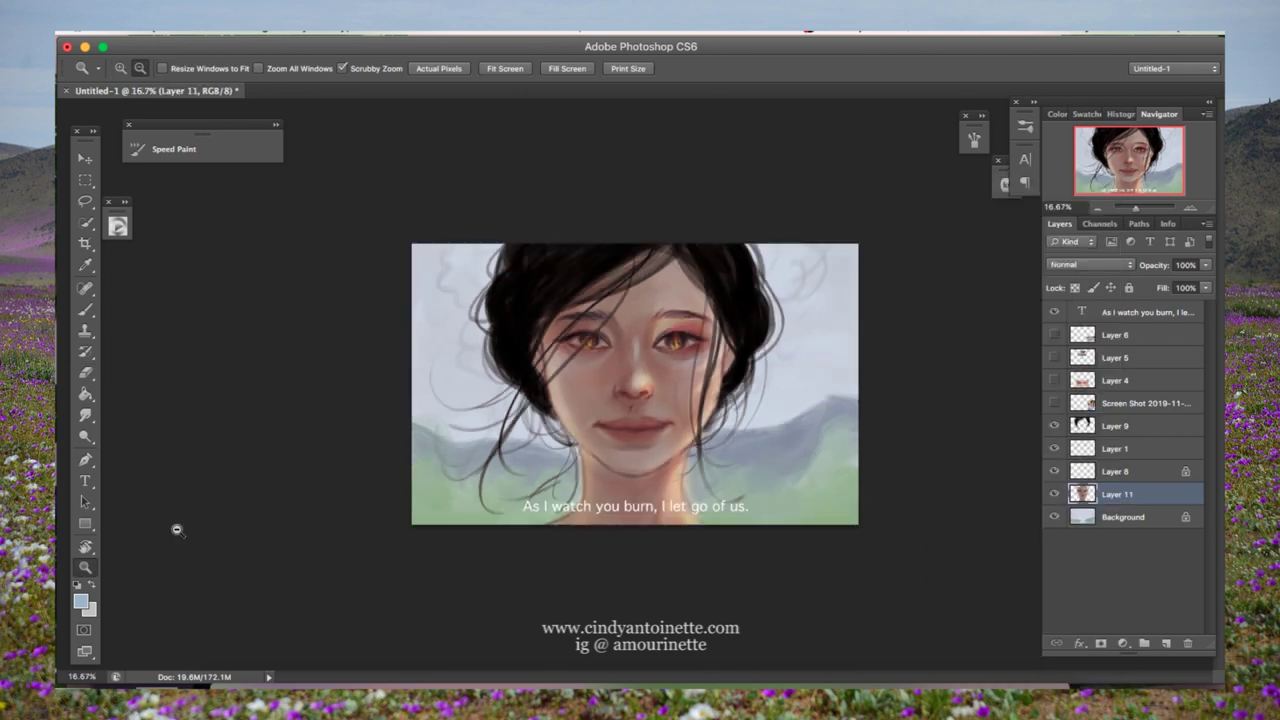
key(ctrl+e)
key(ctrl+plus)
Step: Lasso the lips and paste a copy of them in place on a new layer
key(l)
drag(630, 481, 705, 437)
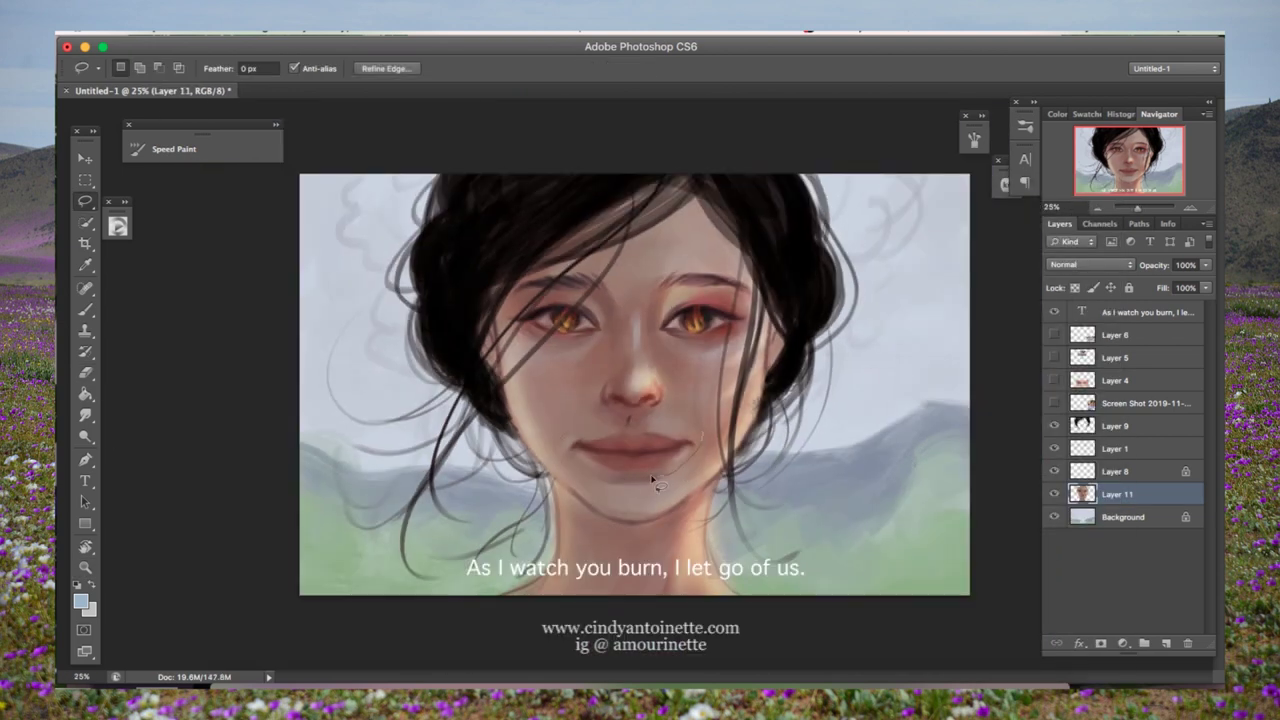
key(ctrl+c)
key(ctrl+shift+v)
click(218, 31)
click(456, 585)
key(ctrl+z)
Step: Transform the copied lips to reshape the mouth and its corners, and apply the change
click(218, 31)
mouse_move(290, 385)
click(260, 369)
drag(690, 445, 706, 424)
click(874, 68)
key(z)
Step: Blend the reshaped lips and the groove under the nose on Layer 12 with sampled tones and 50 to 60 px brushes
key(b)
right_click(660, 320)
key(Escape)
alt+click(629, 427)
alt+click(633, 400)
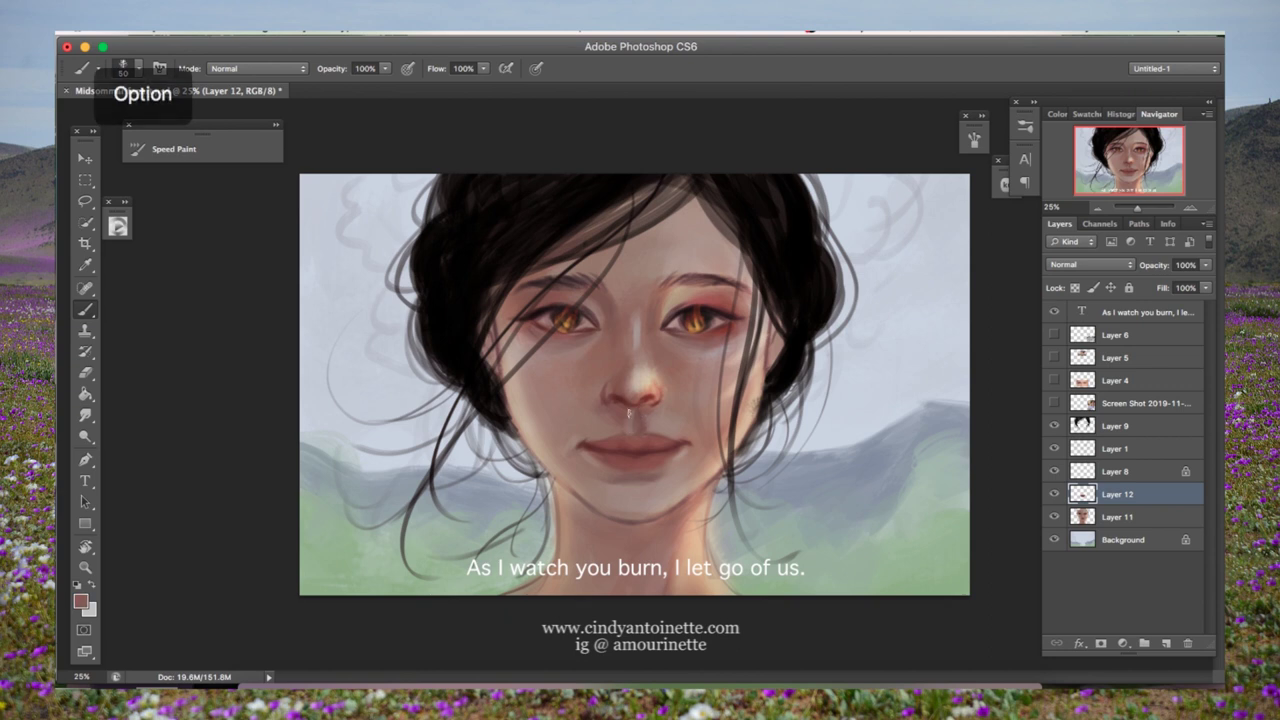
alt+click(592, 437)
alt+click(672, 392)
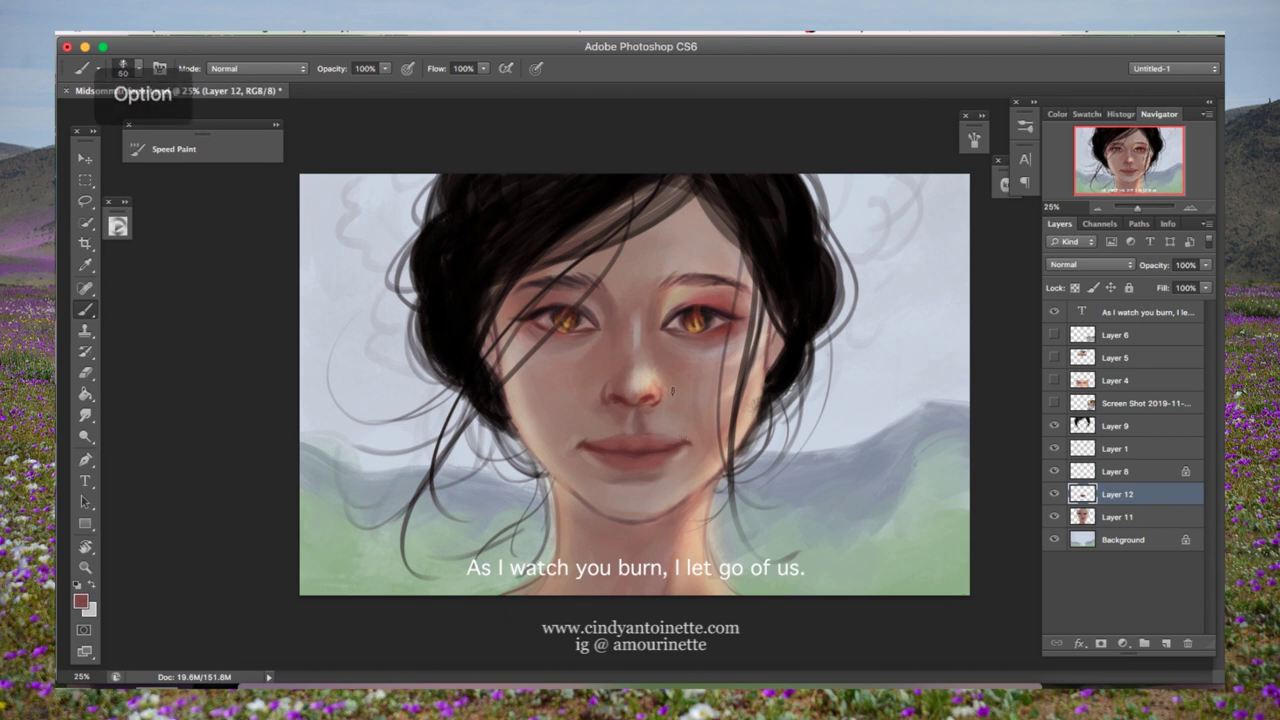
alt+click(662, 456)
alt+click(627, 460)
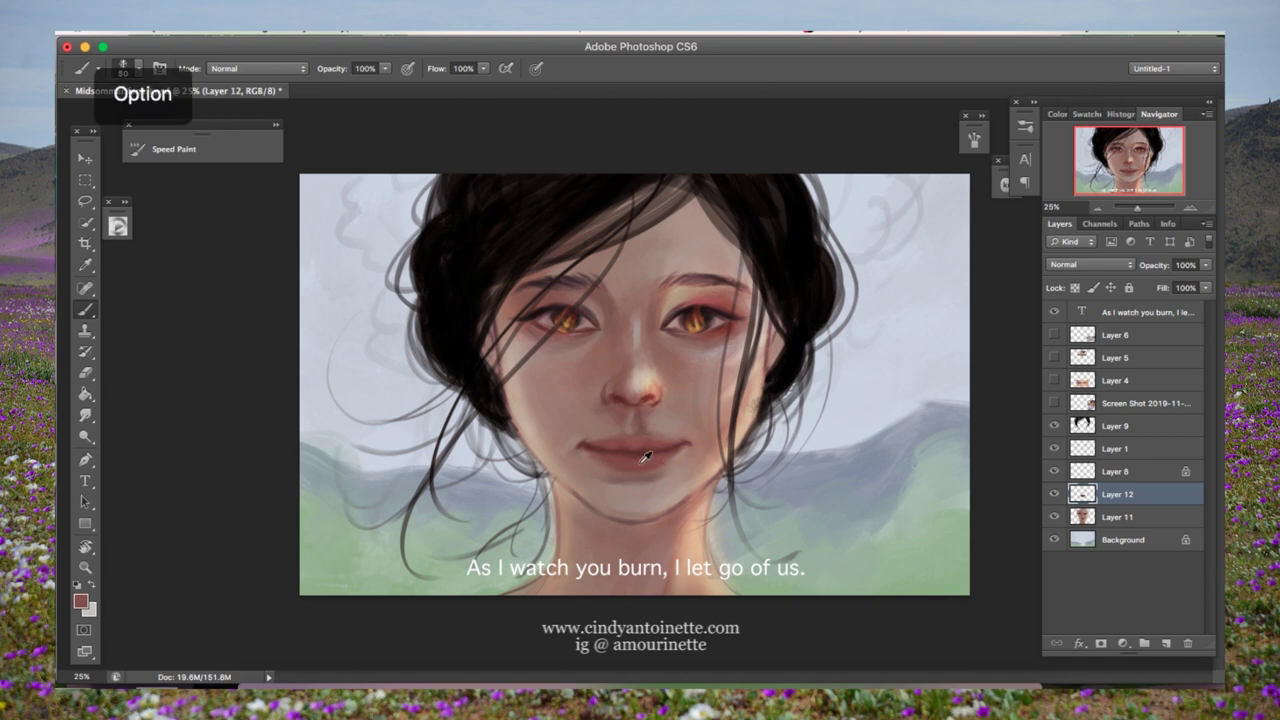
Step: Paint pink highlights on the lower lip with a 38 px brush and blend them with a sampled lip tone
click(80, 601)
click(1120, 274)
right_click(830, 357)
key(Return)
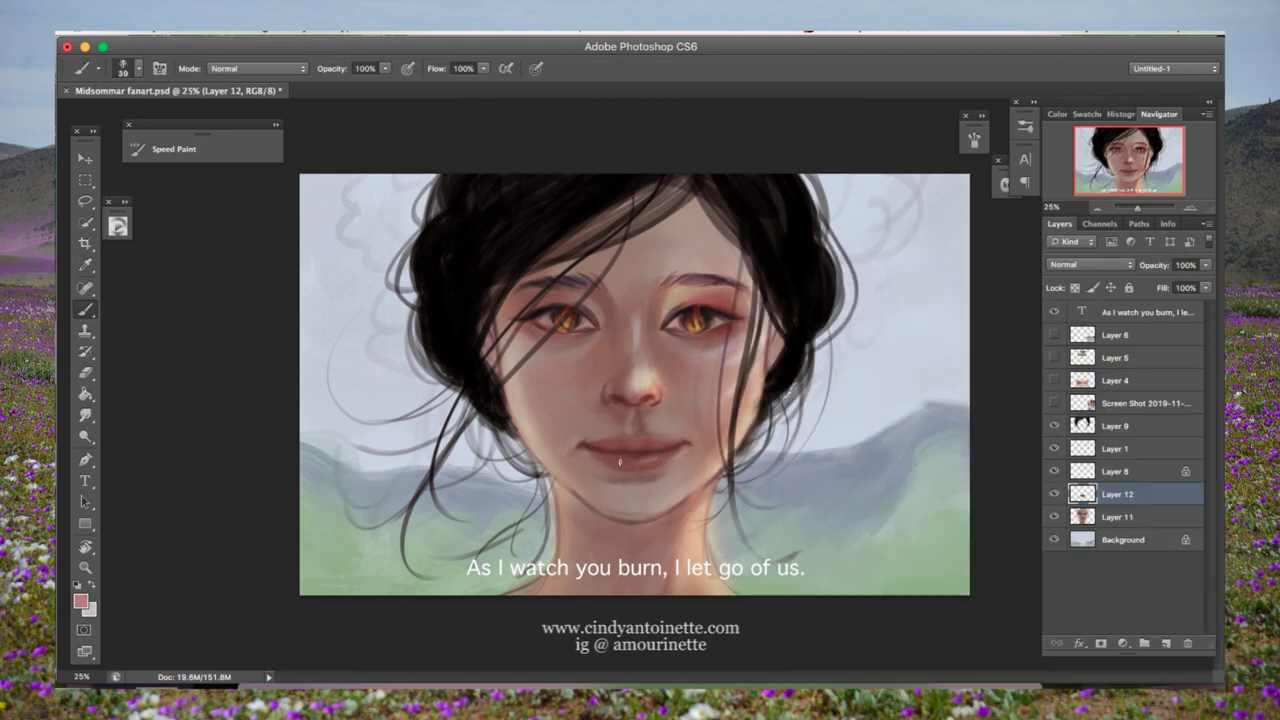
alt+click(652, 455)
Step: Blend the skin under both eyes with a sampled brownish-pink tone and a brush enlarged to 60 px
alt+click(605, 403)
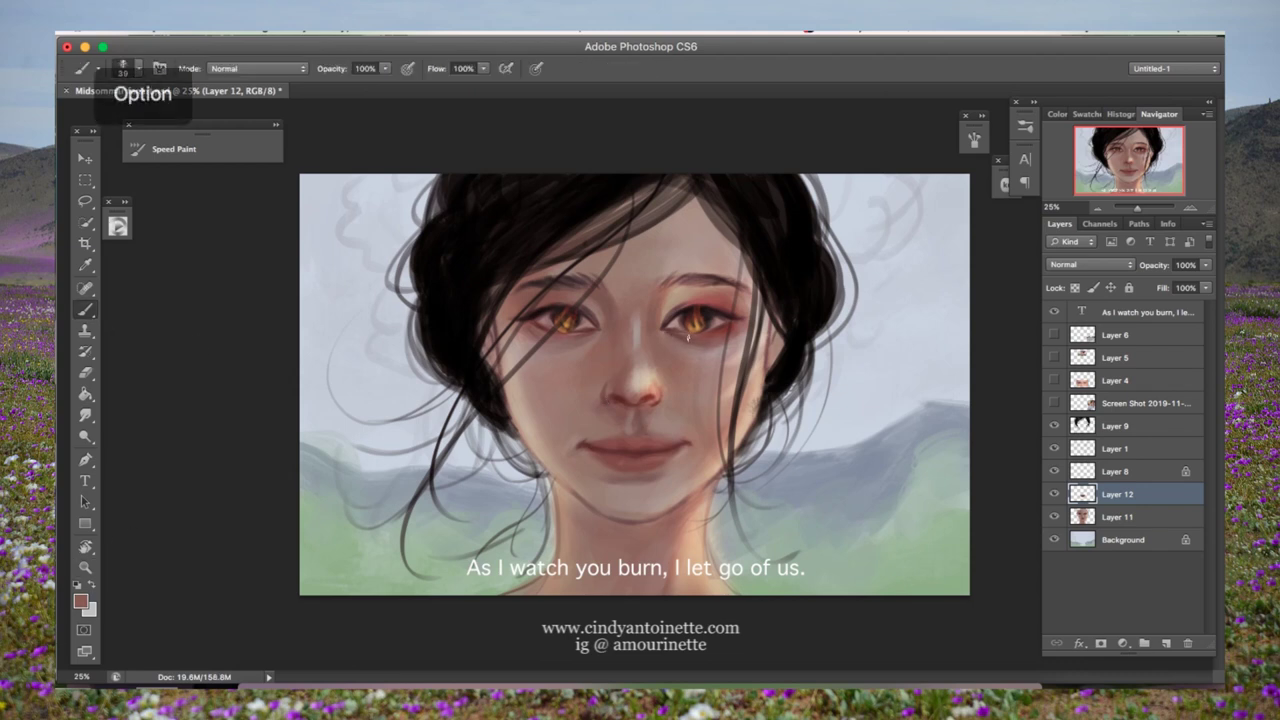
key(bracketright)
key(bracketright)
key(bracketright)
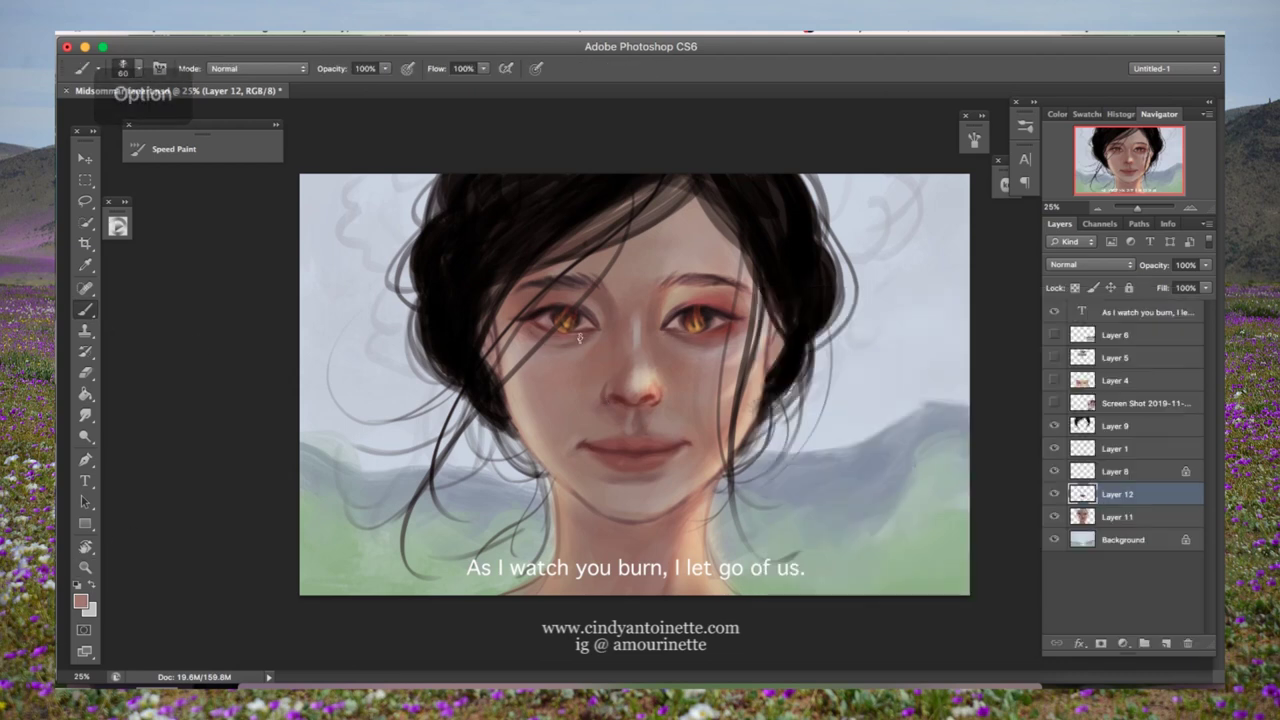
Step: Darken the outer eye corners with a dark red 22 px brush
key(super+equal)
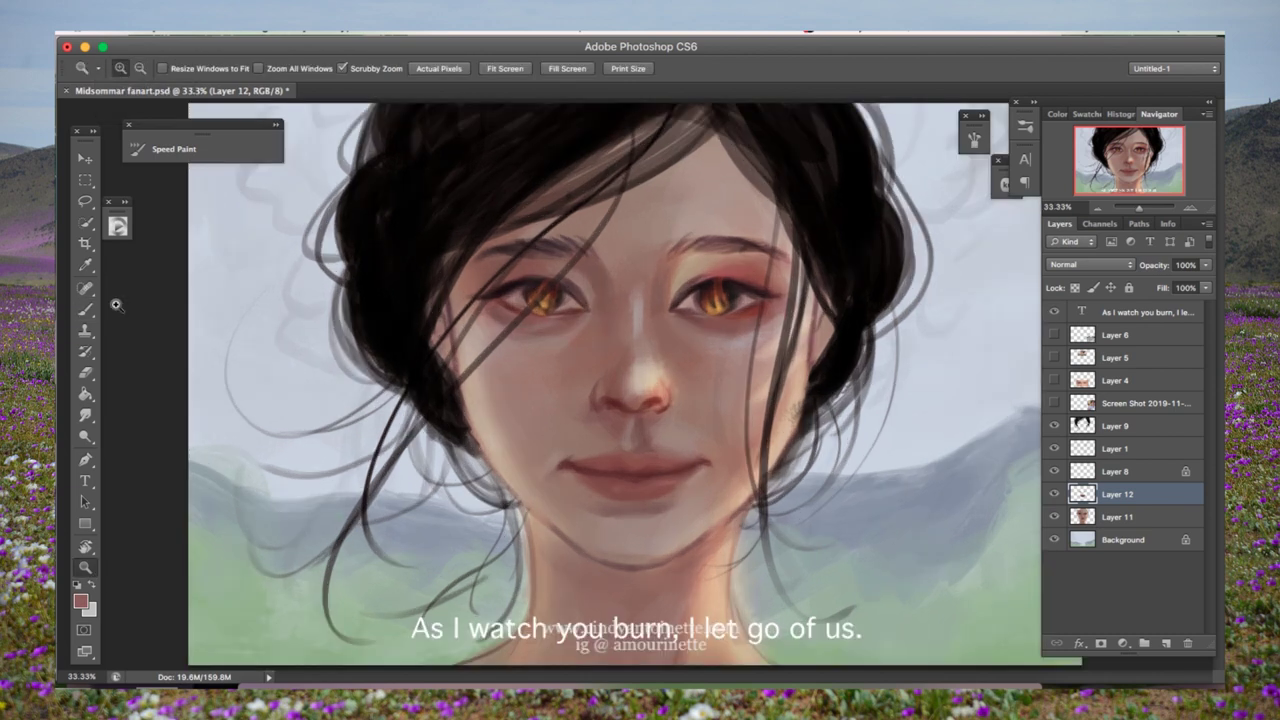
right_click(90, 600)
right_click(90, 600)
key(Return)
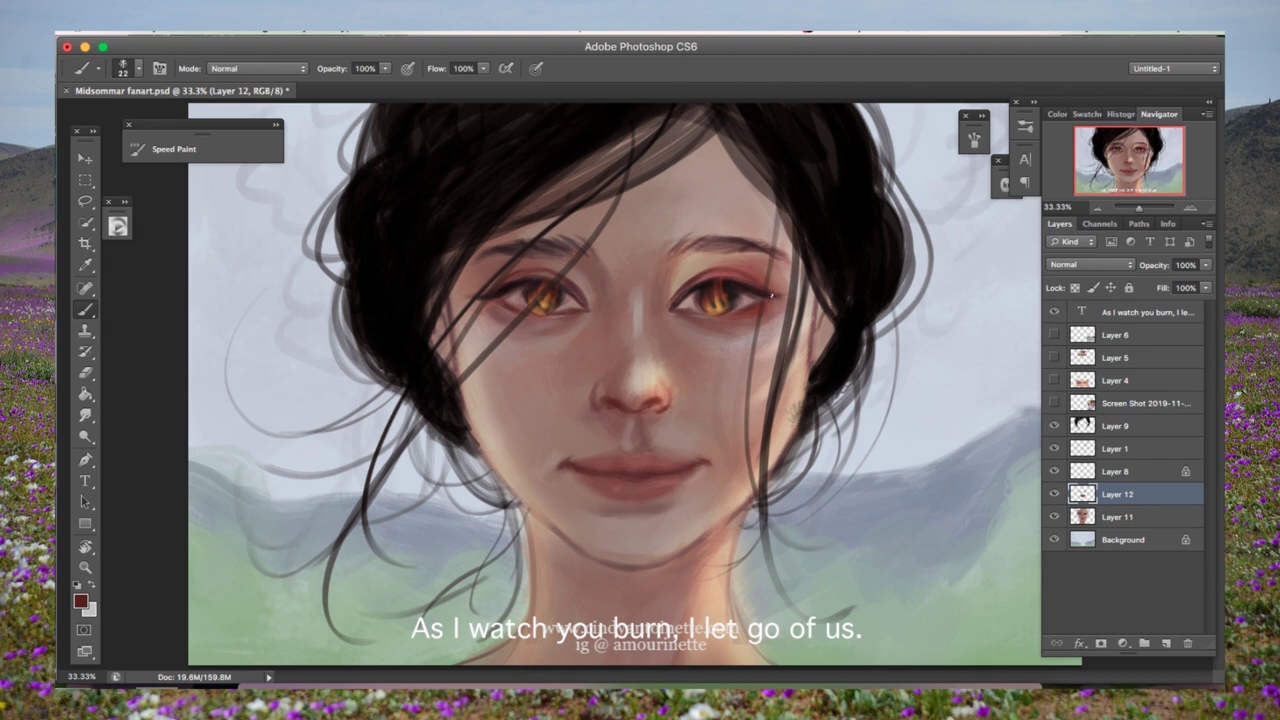
Step: Refine the eyelids and reddish eye makeup from a rotated canvas view with sampled tones and a 37 px brush
key(r)
drag(748, 190, 329, 443)
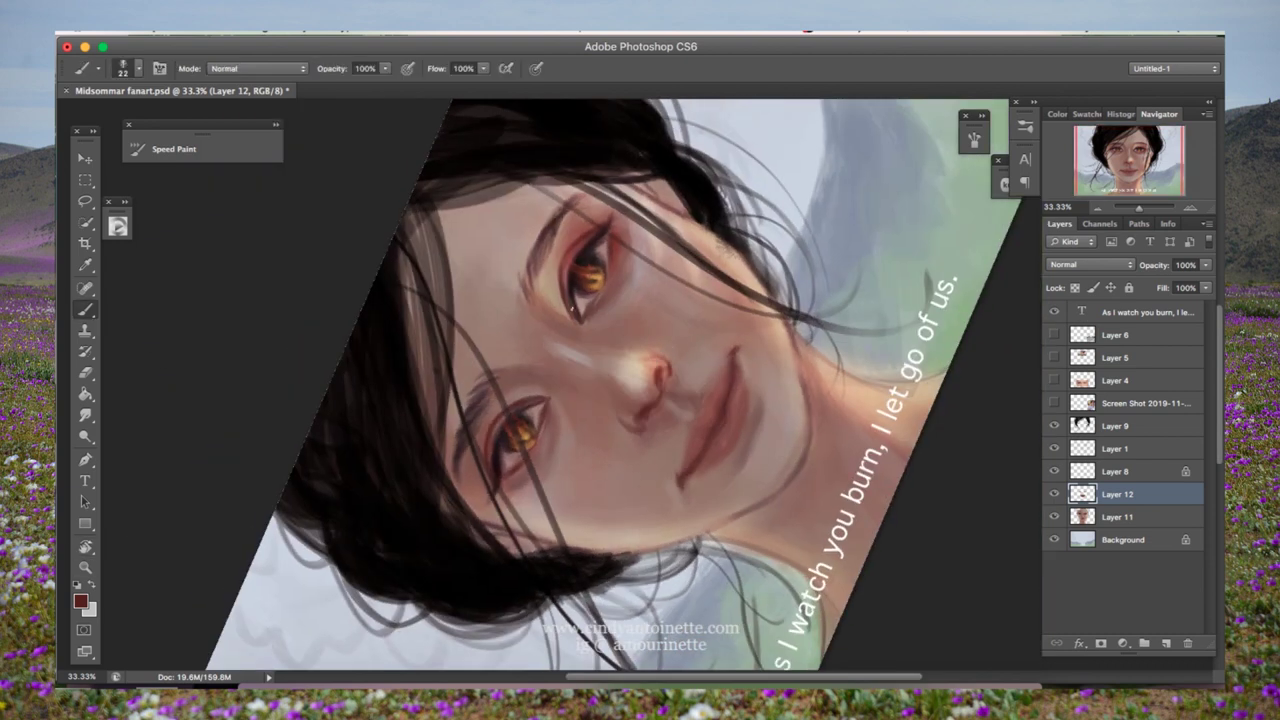
alt+click(551, 258)
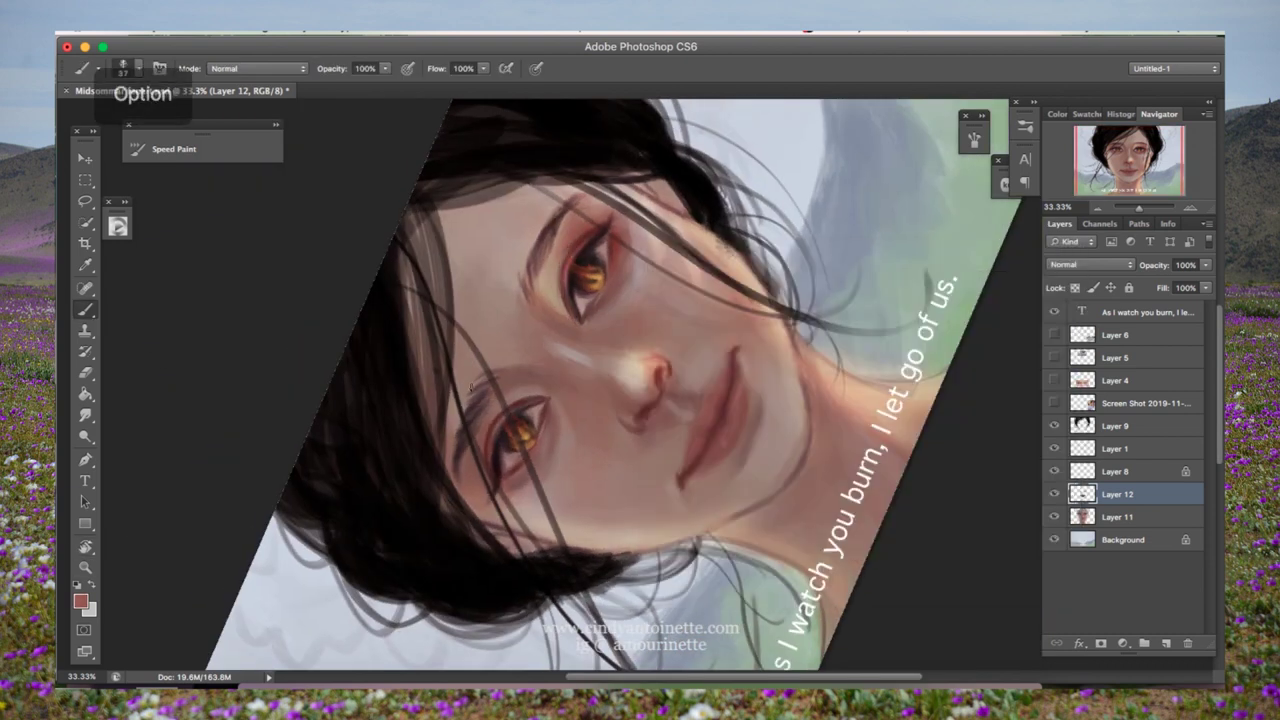
key(r)
drag(565, 250, 338, 253)
key(alt)
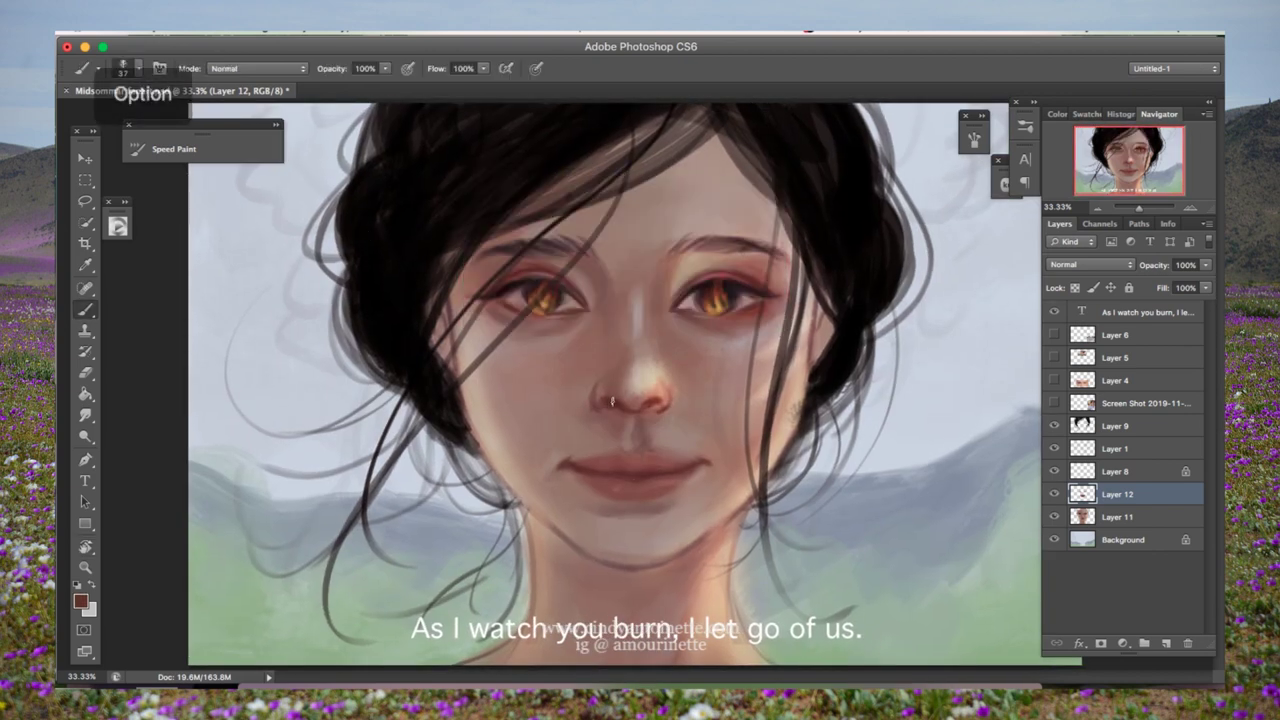
Step: Refine the shading on the side of the nose with a sampled dark red tone and a 43 px brush
key(bracketleft)
key(alt)
key(bracketright)
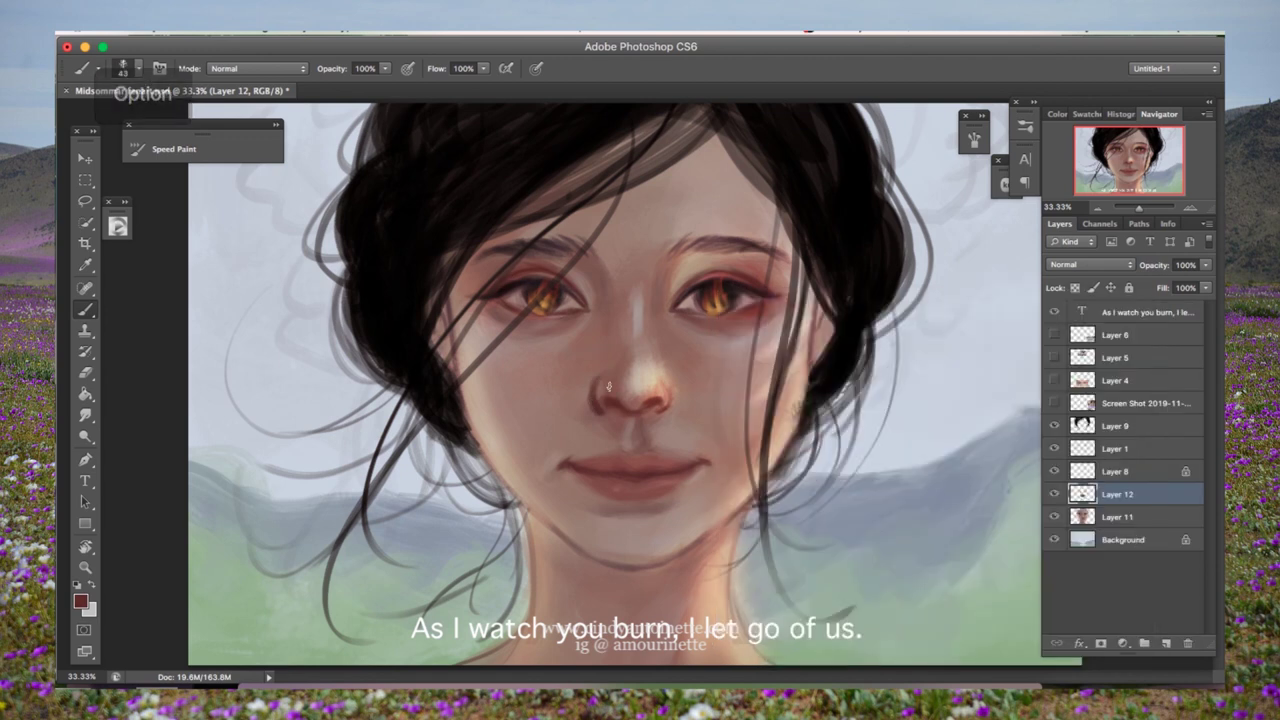
Step: Check the hidden reference photos on Layer 4 and Layer 5, and show the flower-crown screenshot reference beside the portrait
click(1055, 382)
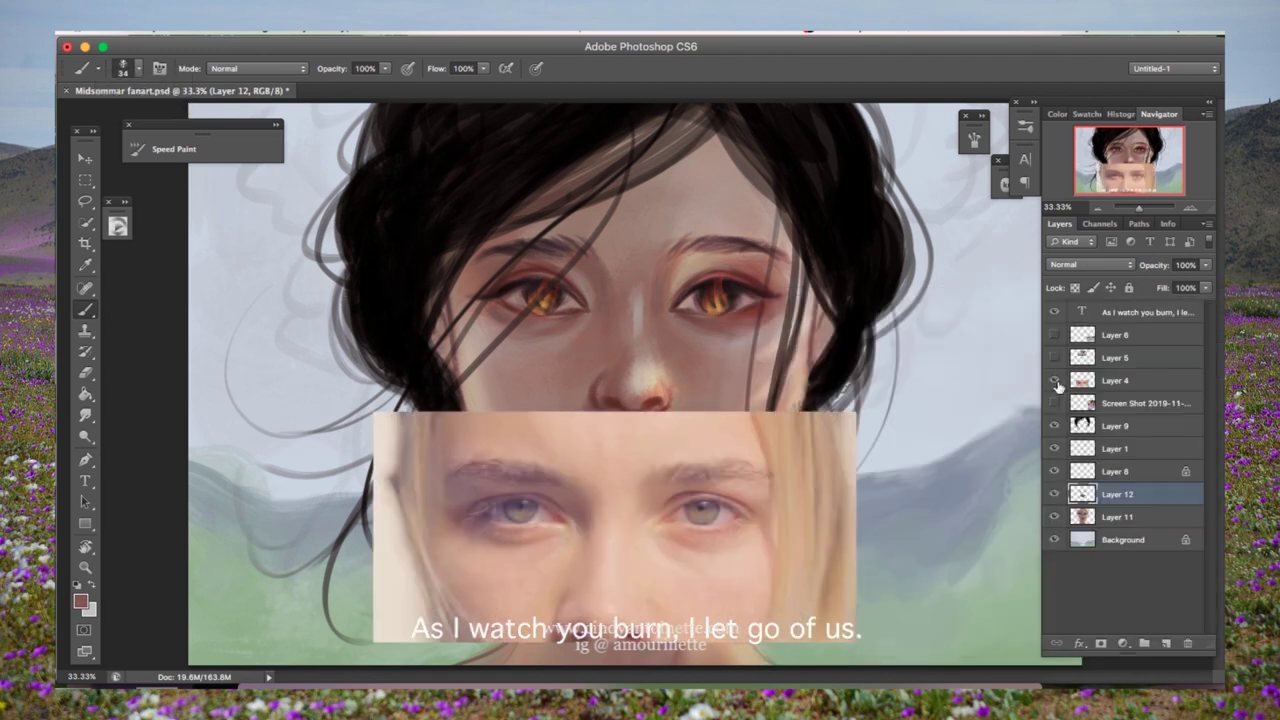
click(1055, 381)
click(1055, 358)
click(1055, 358)
click(1055, 403)
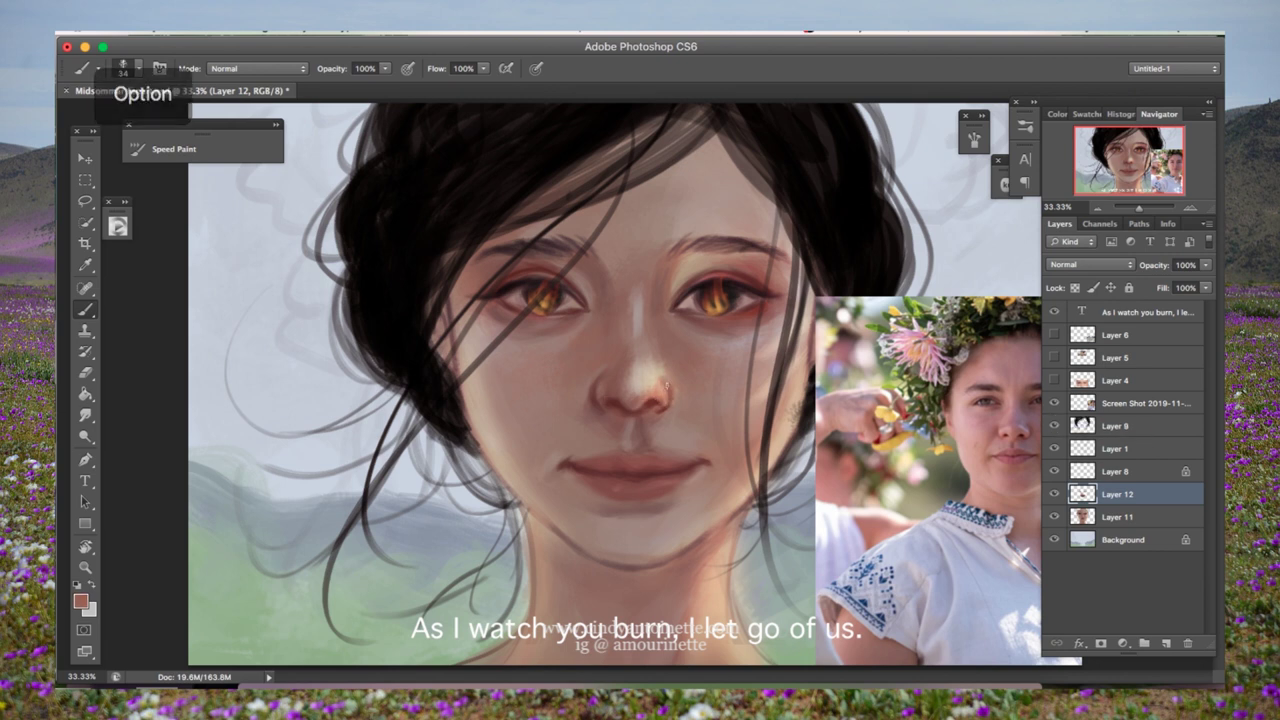
Step: Refine the nose tip, nostril and bridge with sampled skin tones, and hide the flower-crown reference photo
alt+click(668, 407)
alt+click(645, 393)
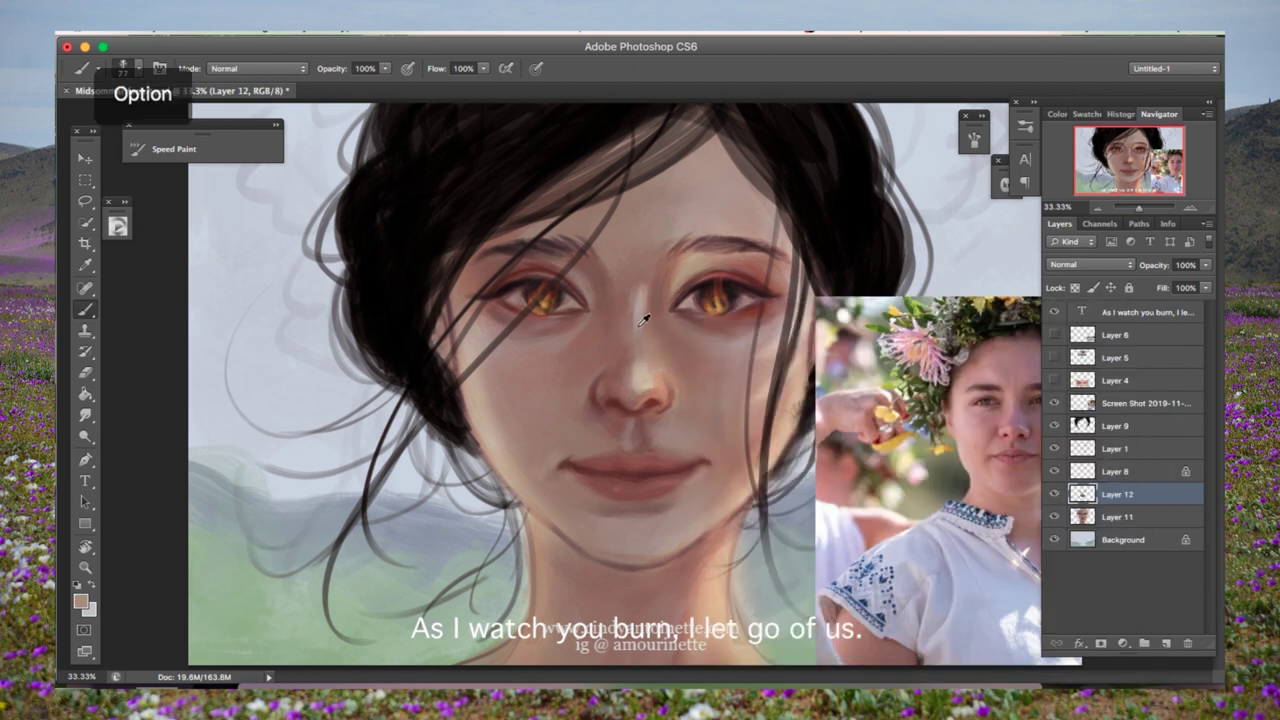
key(bracketleft)
key(bracketleft)
key(bracketleft)
key(bracketleft)
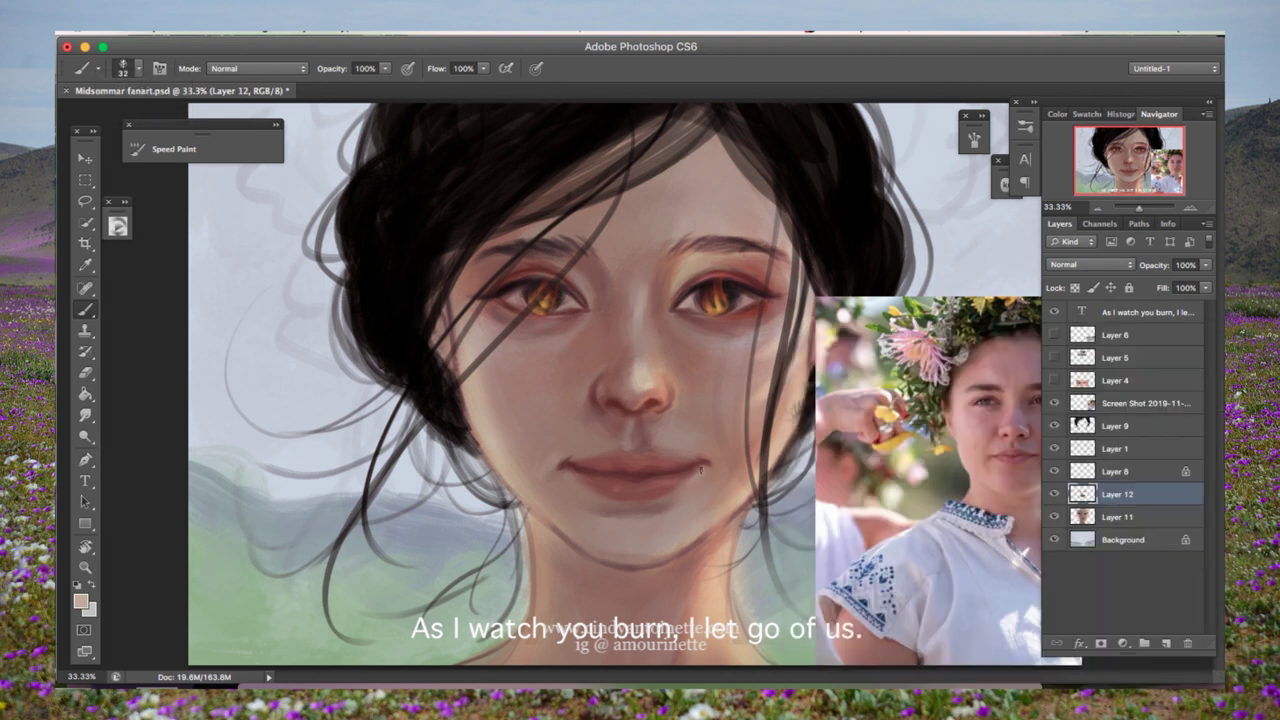
click(1054, 403)
Step: Blend the shadow under the chin and along the neck and jaw with sampled skin tones and a 73 px brush
alt+click(634, 556)
key(bracketright)
key(bracketright)
key(bracketright)
key(bracketright)
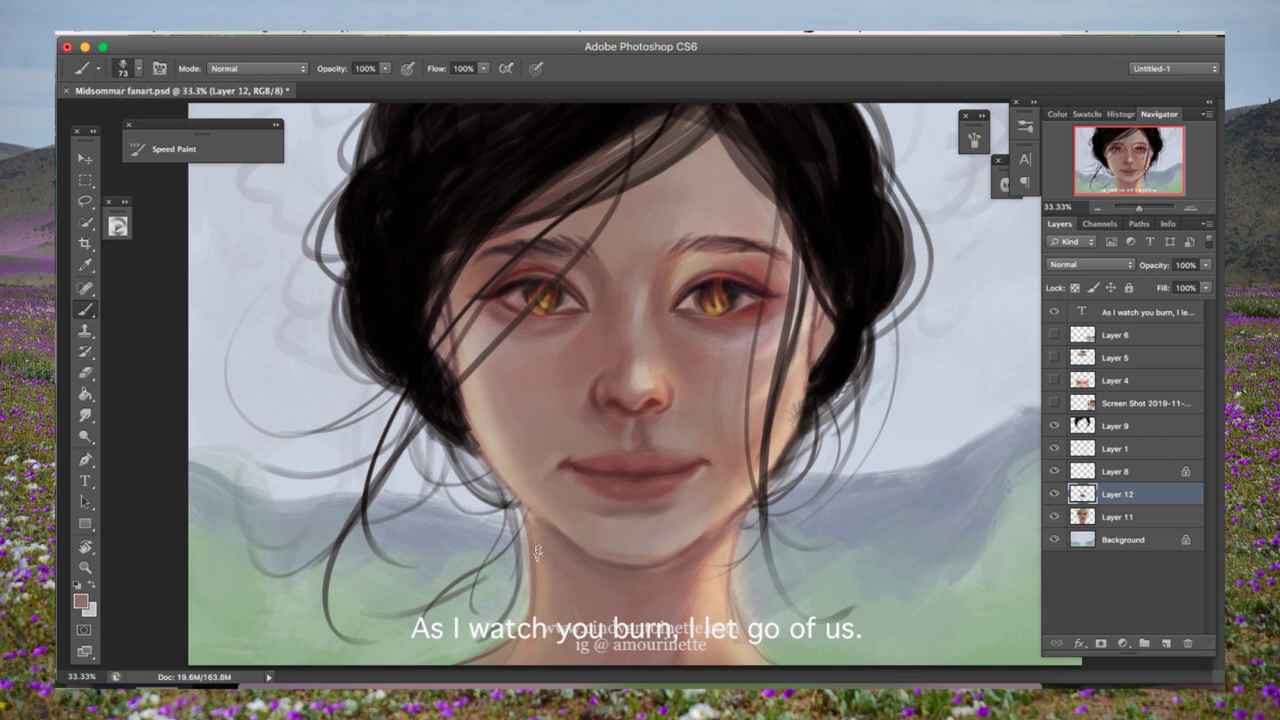
alt+click(746, 630)
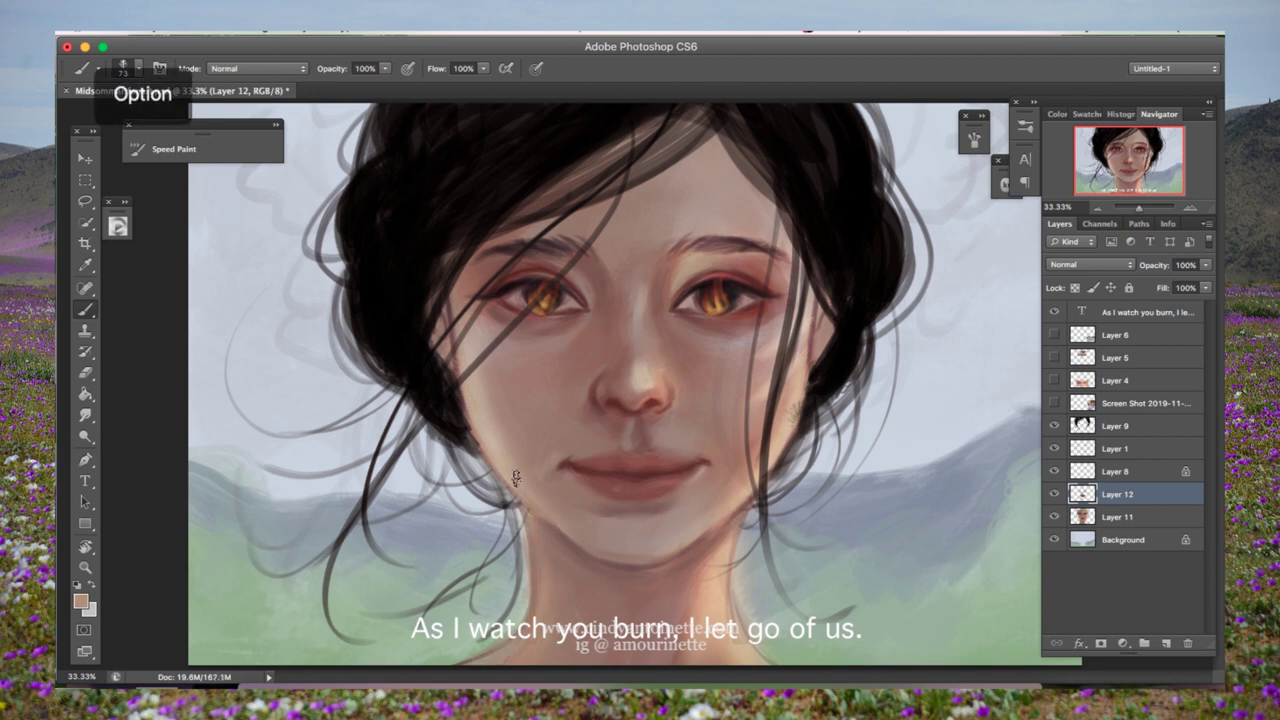
alt+click(740, 488)
Step: Add subtle reddish-brown skin texture to the cheeks on a new layer with a speckled brush at 311 px and 165 px
click(80, 601)
click(1120, 274)
key(b)
key(ctrl+shift+alt+n)
right_click(654, 324)
key(Escape)
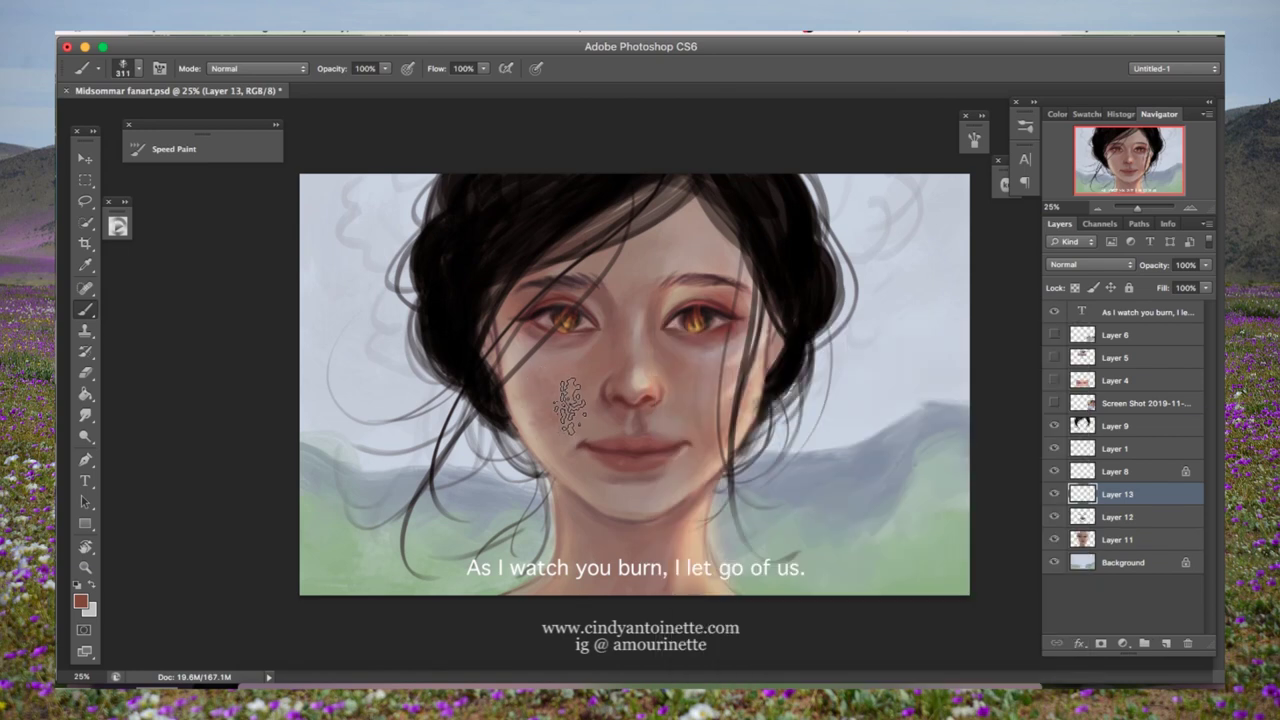
right_click(654, 322)
key(Escape)
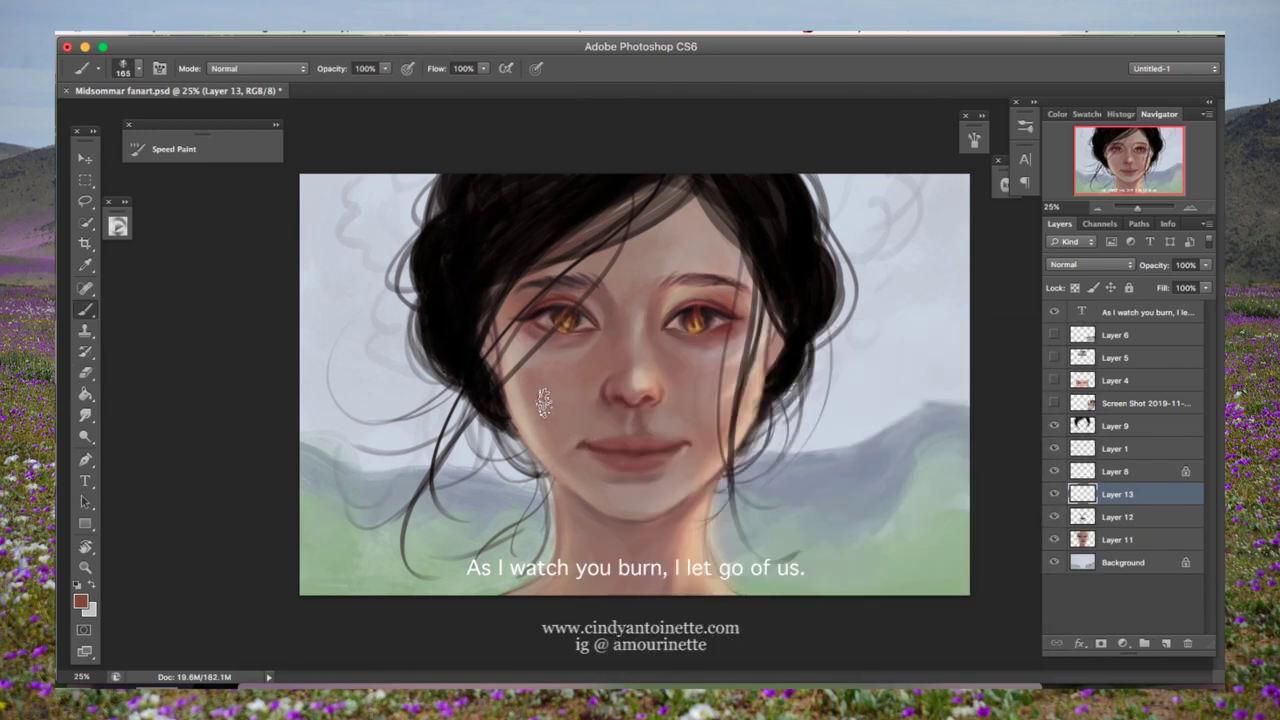
Step: Soften the cheek texture with a 92 px eraser and merge Layers 11, 12 and 13
click(86, 373)
right_click(820, 320)
key(Escape)
right_click(1066, 517)
click(990, 506)
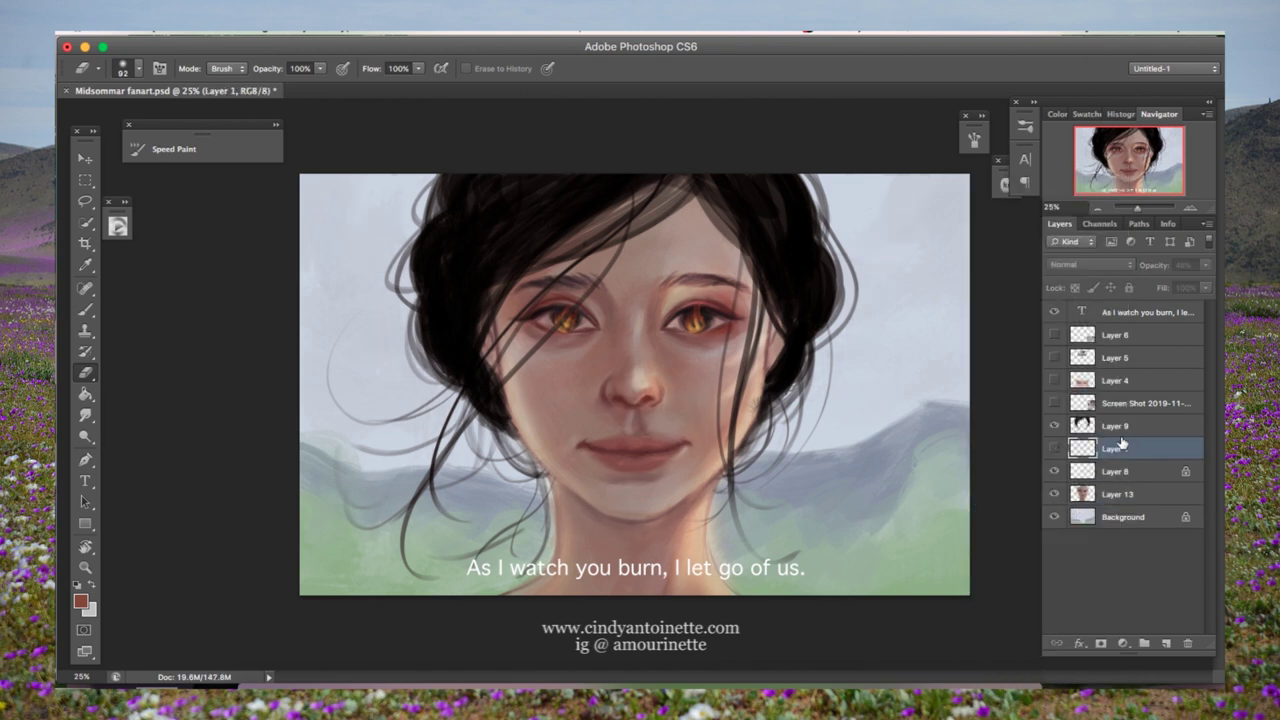
Step: Delete the unused Layer 1, and copy a lassoed selection of the nose to its own layer and transform it
key(w)
key(l)
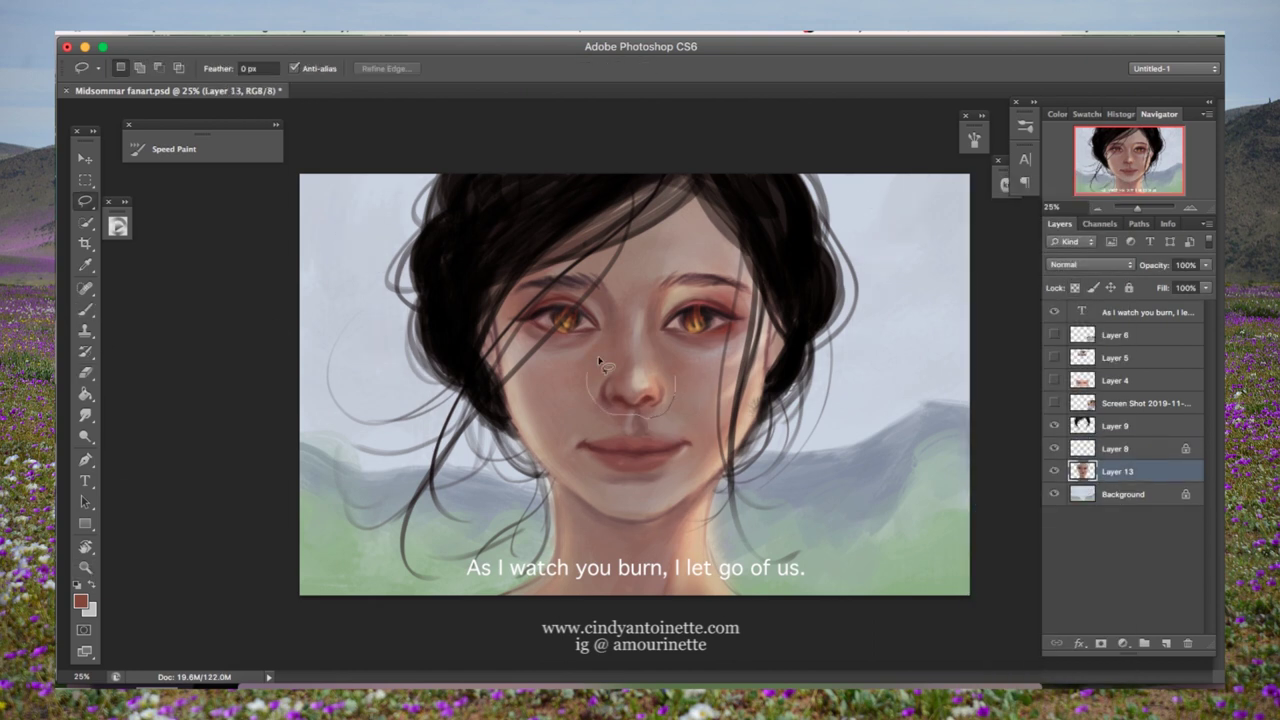
drag(593, 402, 640, 350)
key(super+j)
key(super+t)
key(Return)
Step: Flip the canvas horizontally and merge the copied nose layer with the face layer
key(super+shift+h)
key(e)
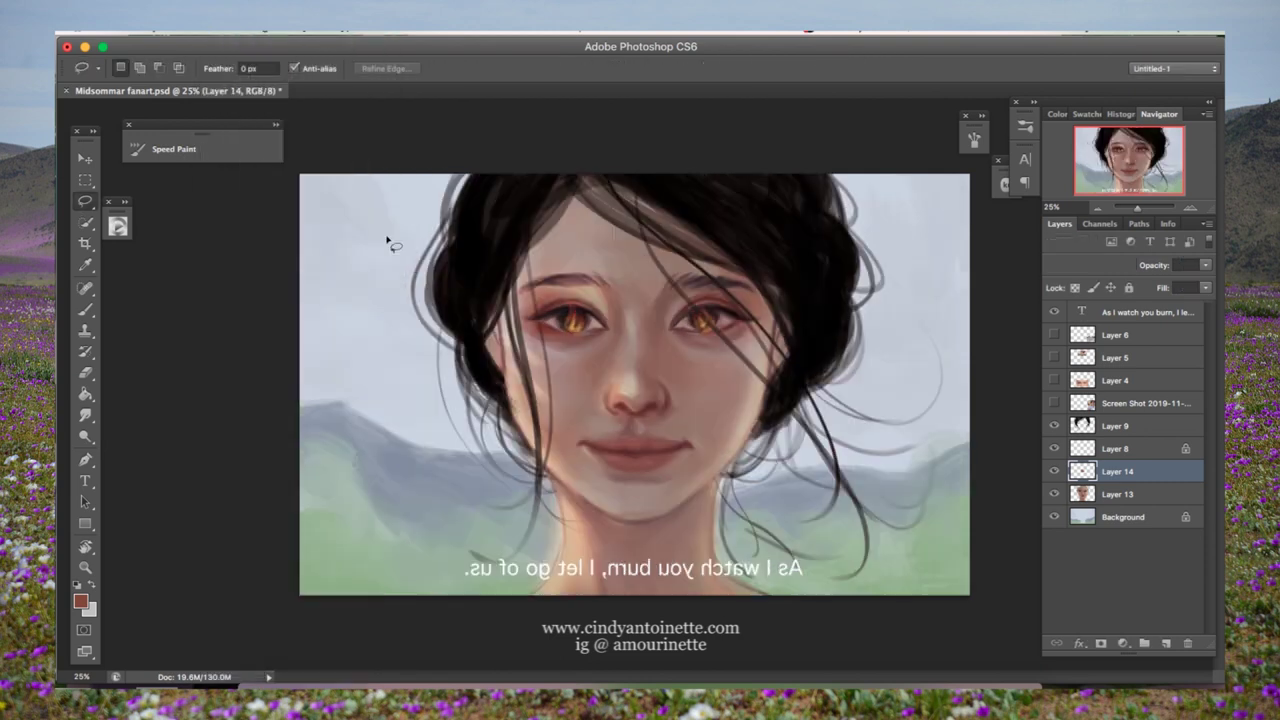
right_click(1113, 492)
click(1113, 492)
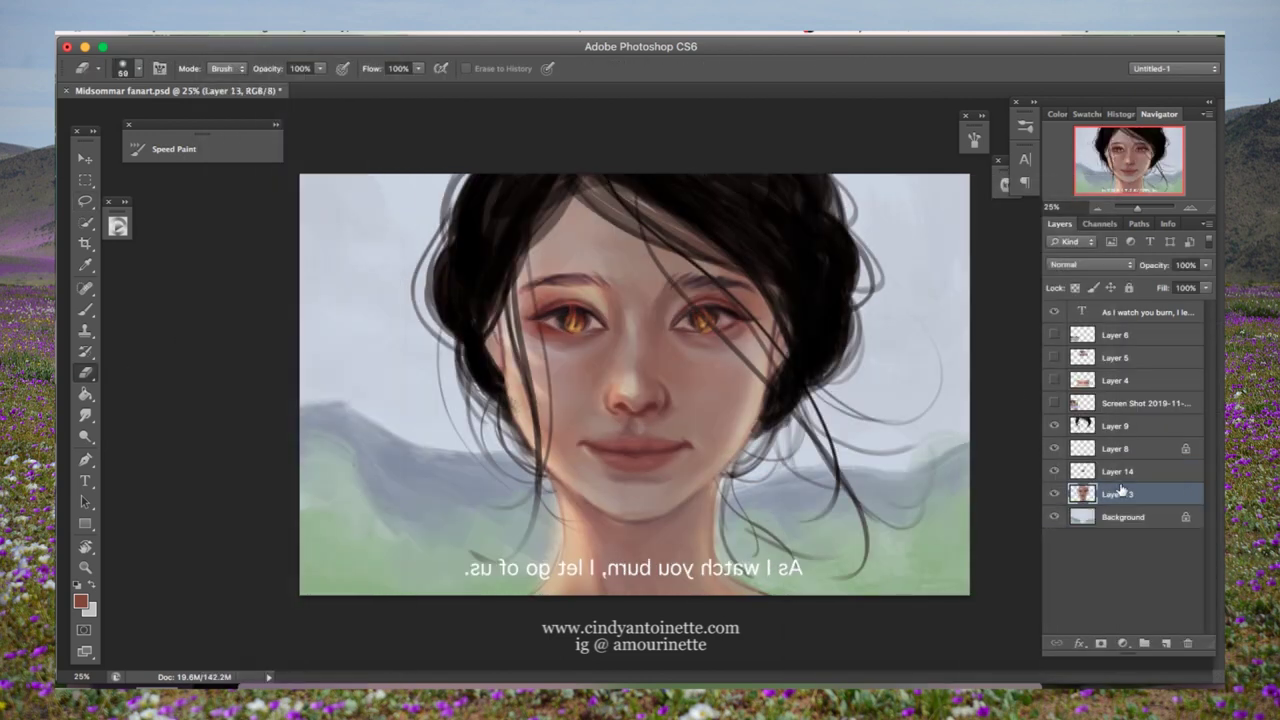
shift+click(1113, 471)
key(super+e)
Step: Duplicate the merged face layer, Layer 14
super+click(519, 254)
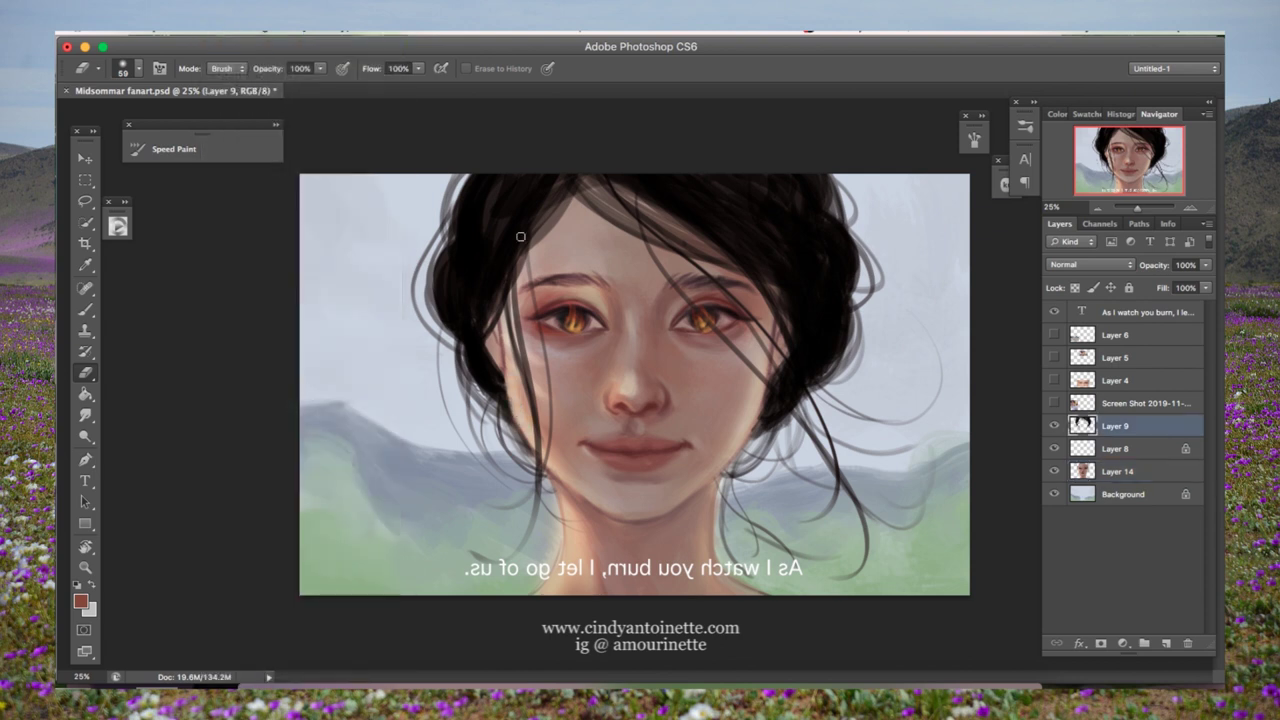
click(1117, 471)
click(1115, 426)
click(1117, 471)
click(437, 28)
click(453, 153)
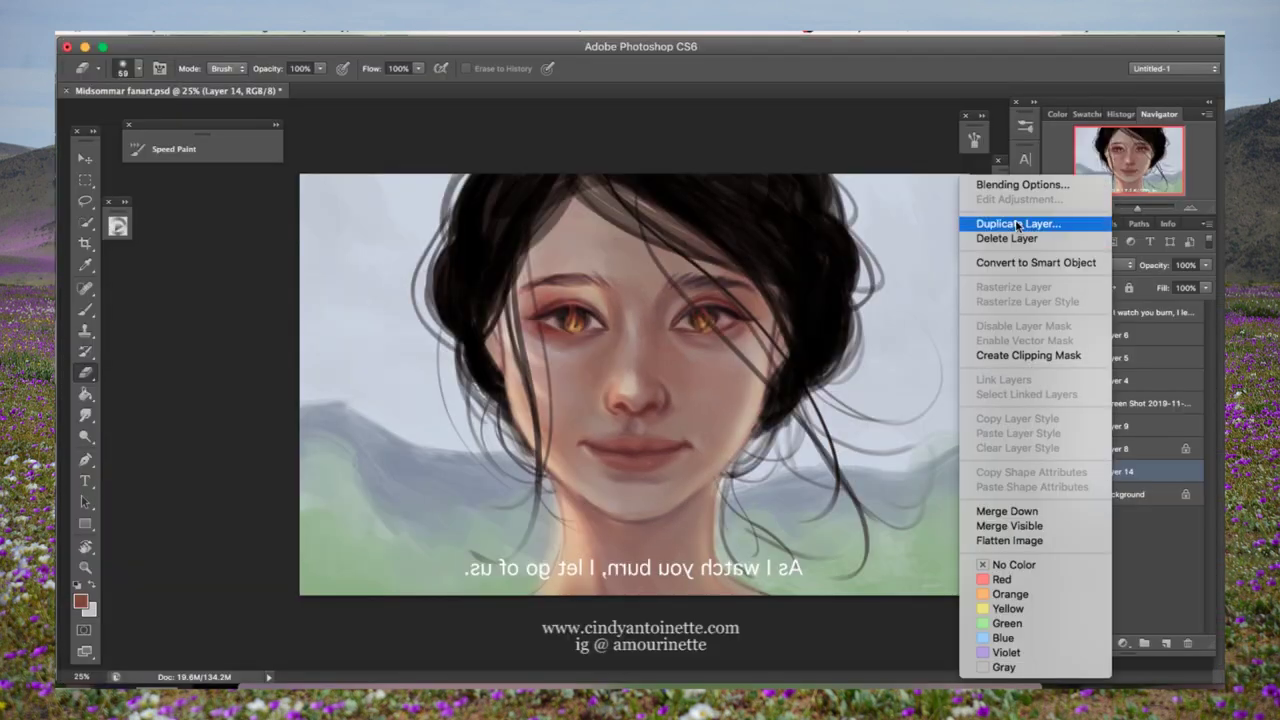
click(1014, 220)
Step: Adjust the face shape on the duplicated layer with Liquify, using brush size 751 and brush pressure 48
click(437, 28)
click(452, 150)
drag(1121, 202, 1081, 207)
click(1046, 203)
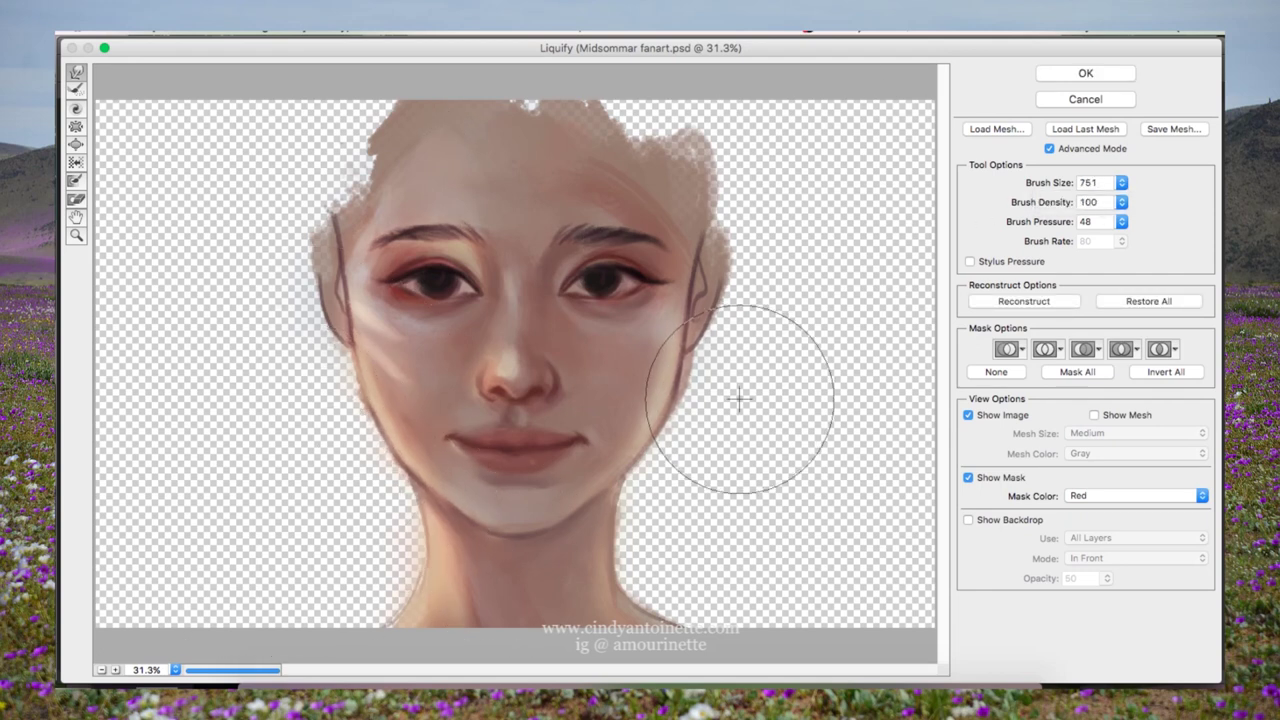
click(1092, 78)
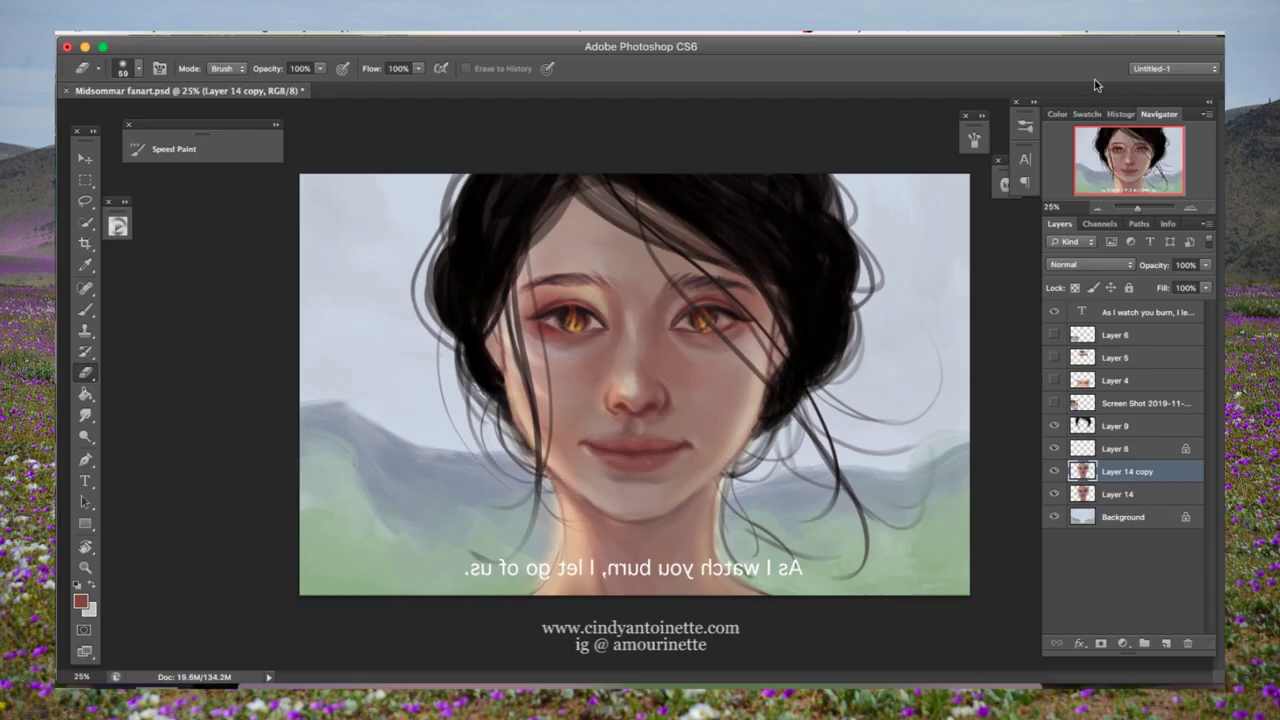
Step: Flip the canvas back horizontally and keep only Layer 14 copy as the face layer
click(428, 267)
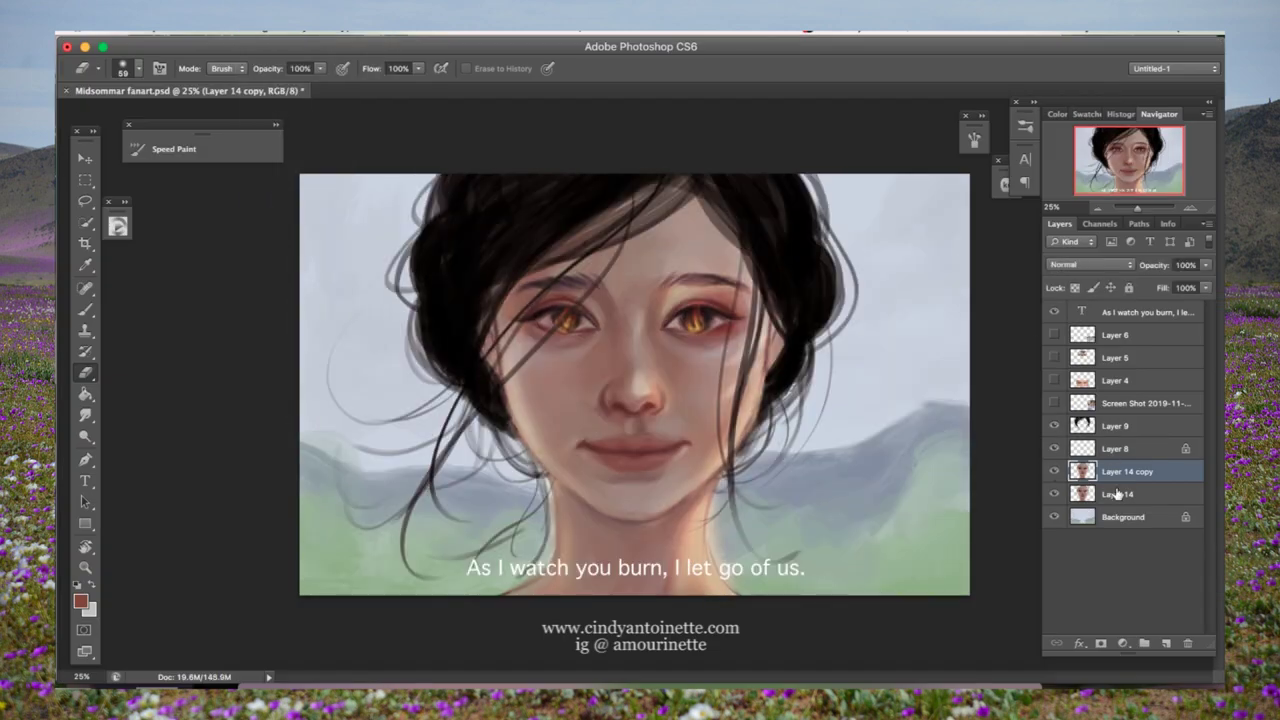
key(z)
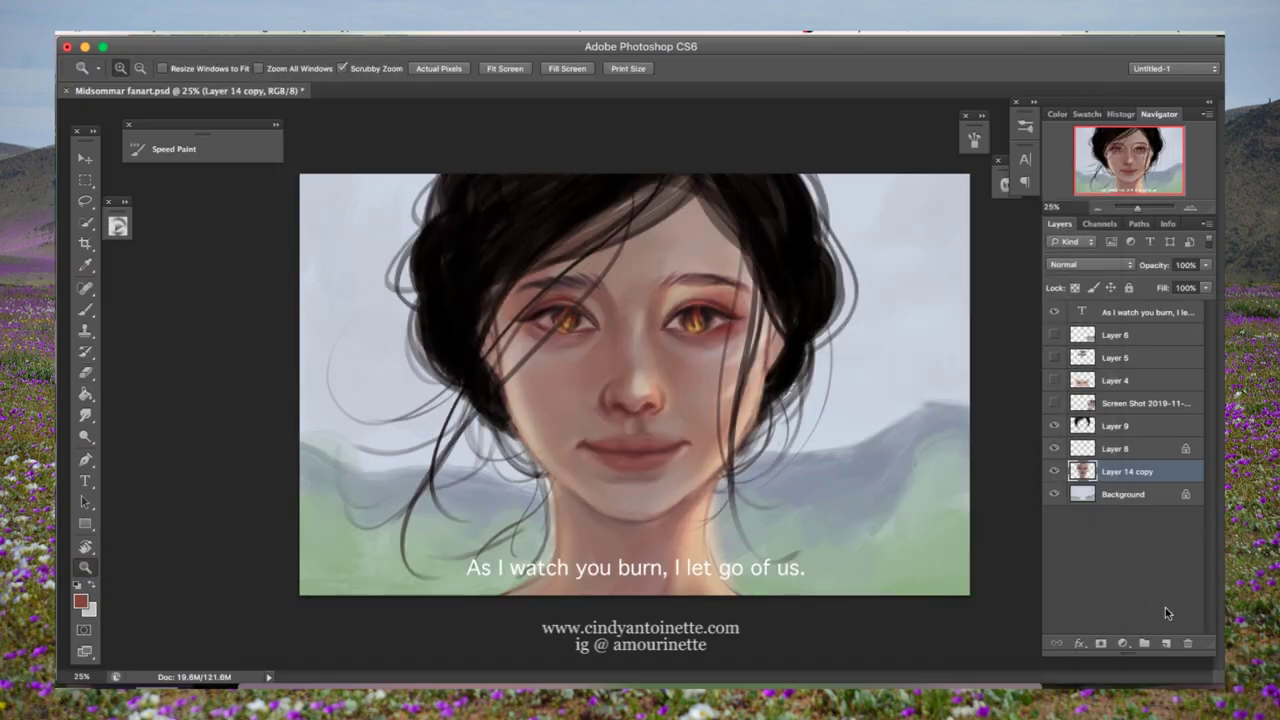
Step: Glaze warm peach light over the portrait and background on a new Overlay layer with a soft 384 px brush
click(1166, 643)
key(v)
click(1140, 403)
click(1054, 380)
click(1054, 380)
click(1117, 471)
key(b)
key(F5)
key(F5)
right_click(925, 330)
key(Return)
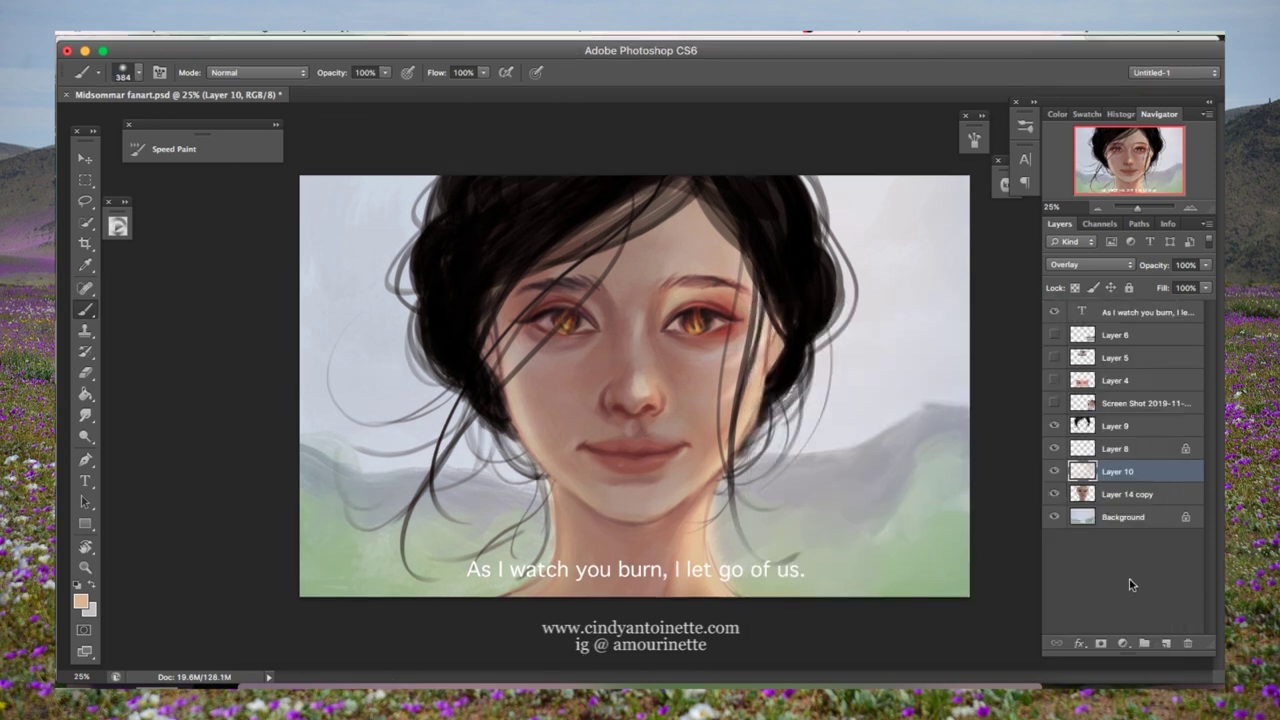
Step: Paint pale lavender on a new Multiply layer with a soft 974 px brush, and set the layer's opacity to 50%
click(1166, 643)
click(1090, 264)
click(1085, 307)
right_click(700, 318)
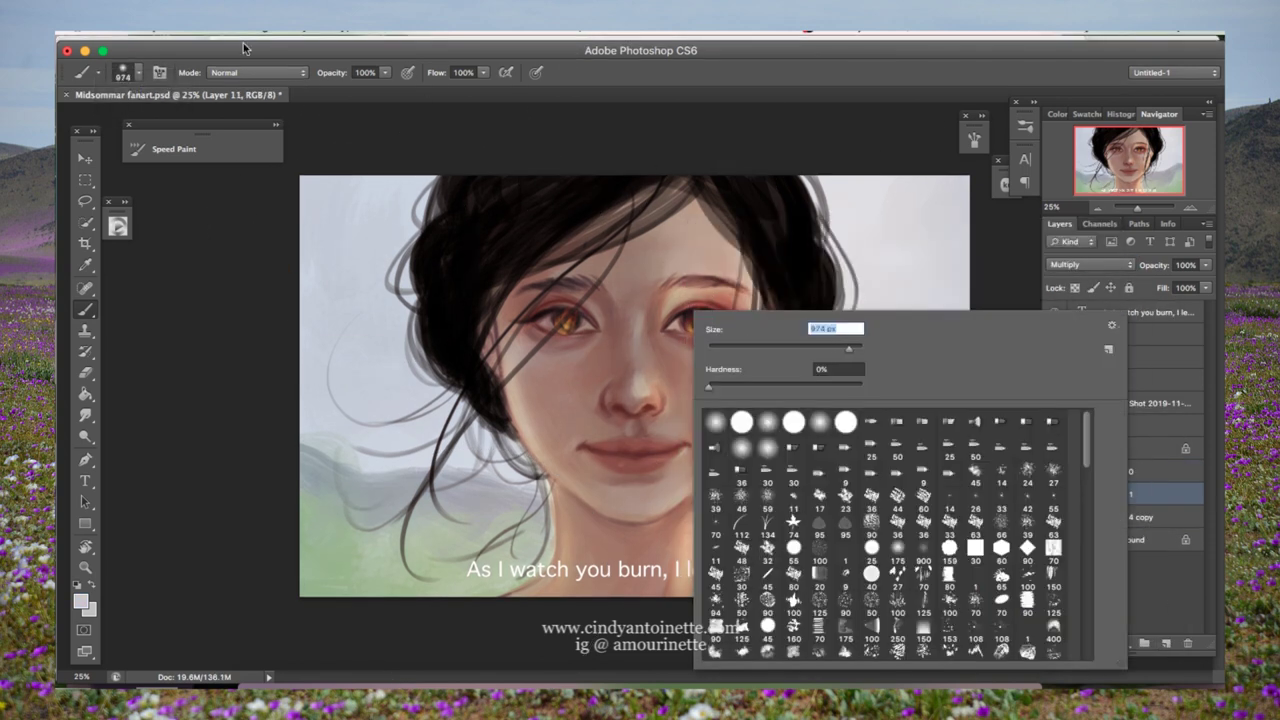
key(Return)
key(e)
drag(1205, 265, 1138, 280)
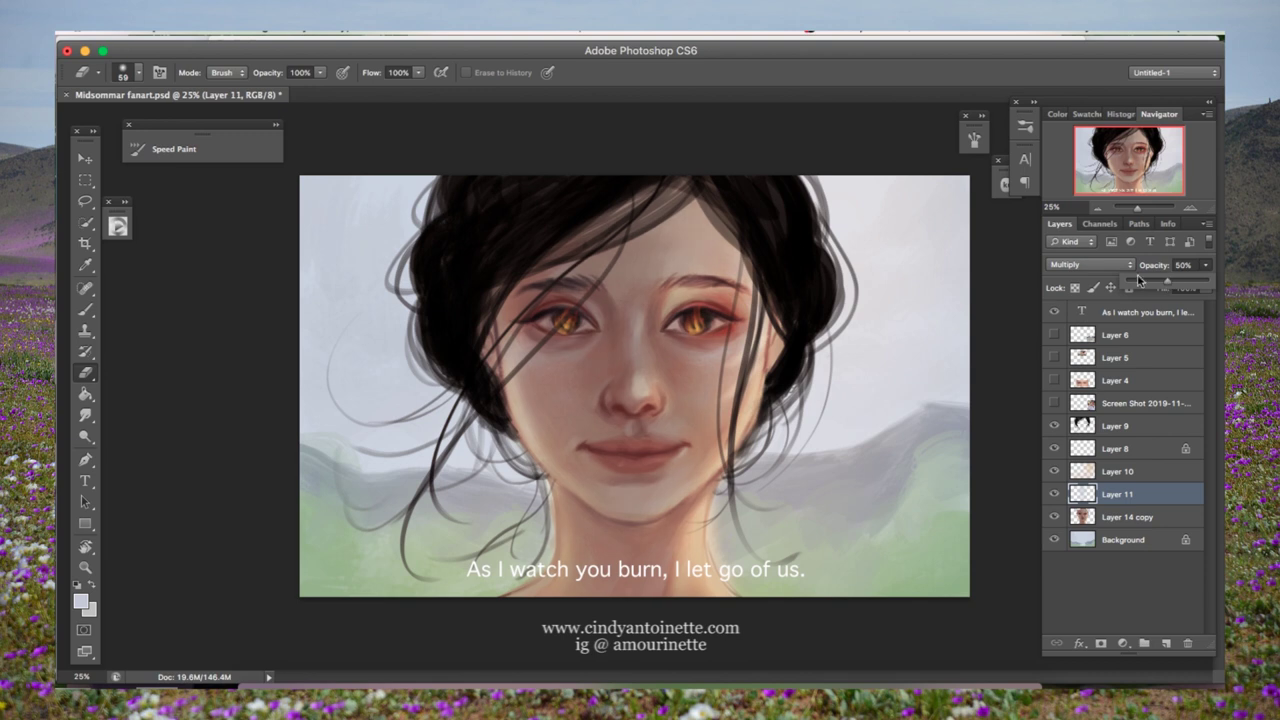
Step: Erase parts of the lavender Multiply layer with the eraser enlarged to 405 px
key(bracketright)
key(bracketright)
key(bracketright)
key(bracketright)
key(bracketright)
key(bracketright)
key(bracketright)
key(bracketright)
key(bracketright)
key(bracketright)
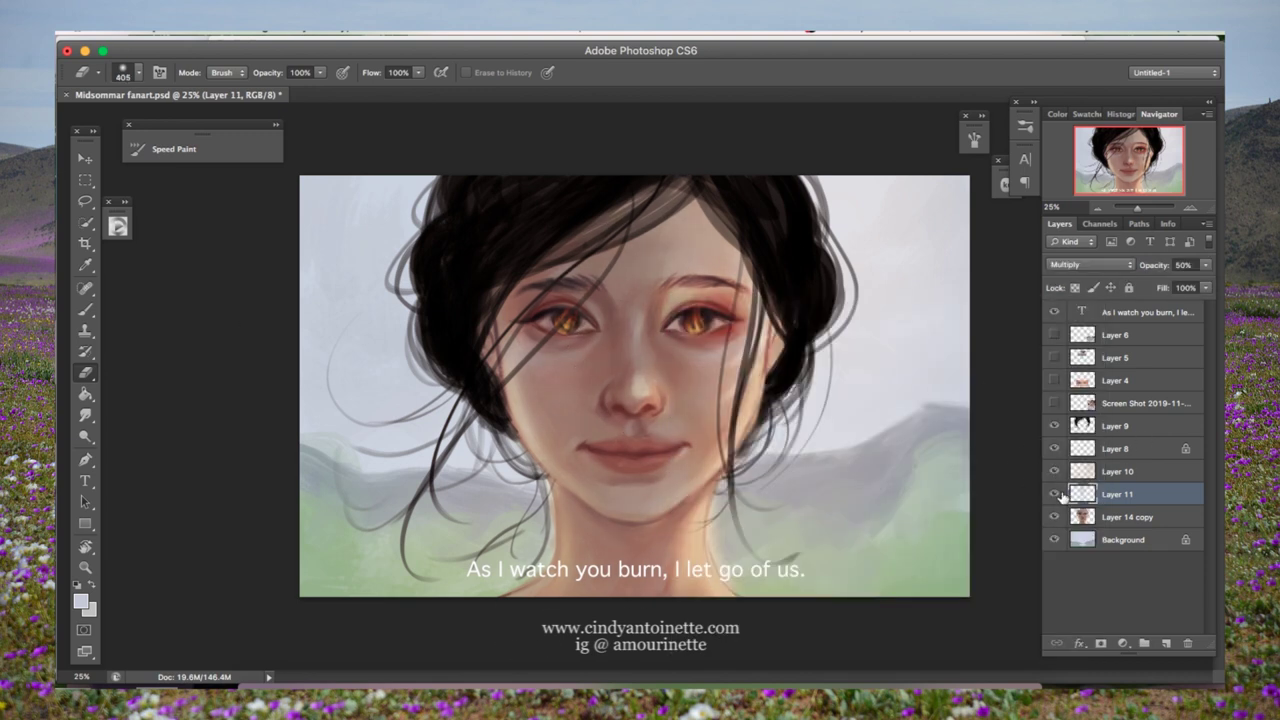
Step: Merge Layer 10, Layer 11 and Layer 14 copy into the Background
key(alt+bracketleft)
shift+click(1105, 517)
right_click(1105, 517)
click(1040, 440)
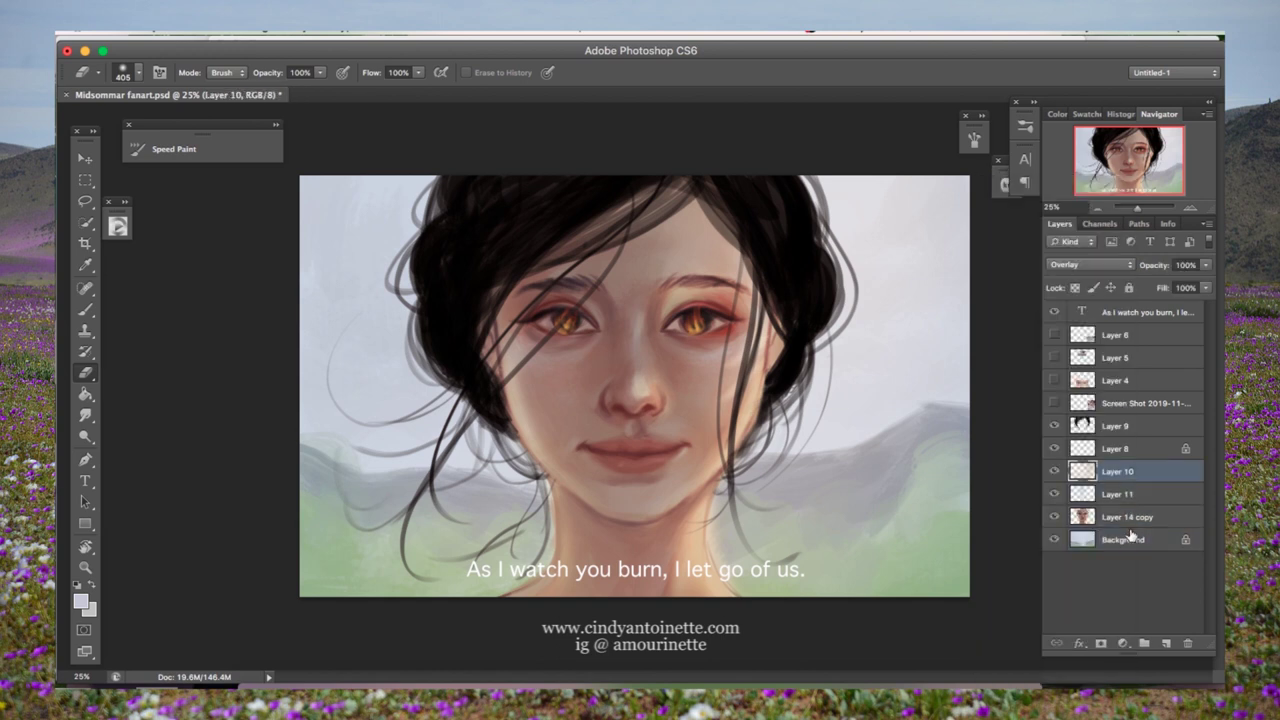
Step: Soften the meadow and hills on the Background with sampled green tones and a soft 426 px brush
click(85, 310)
right_click(627, 370)
key(Escape)
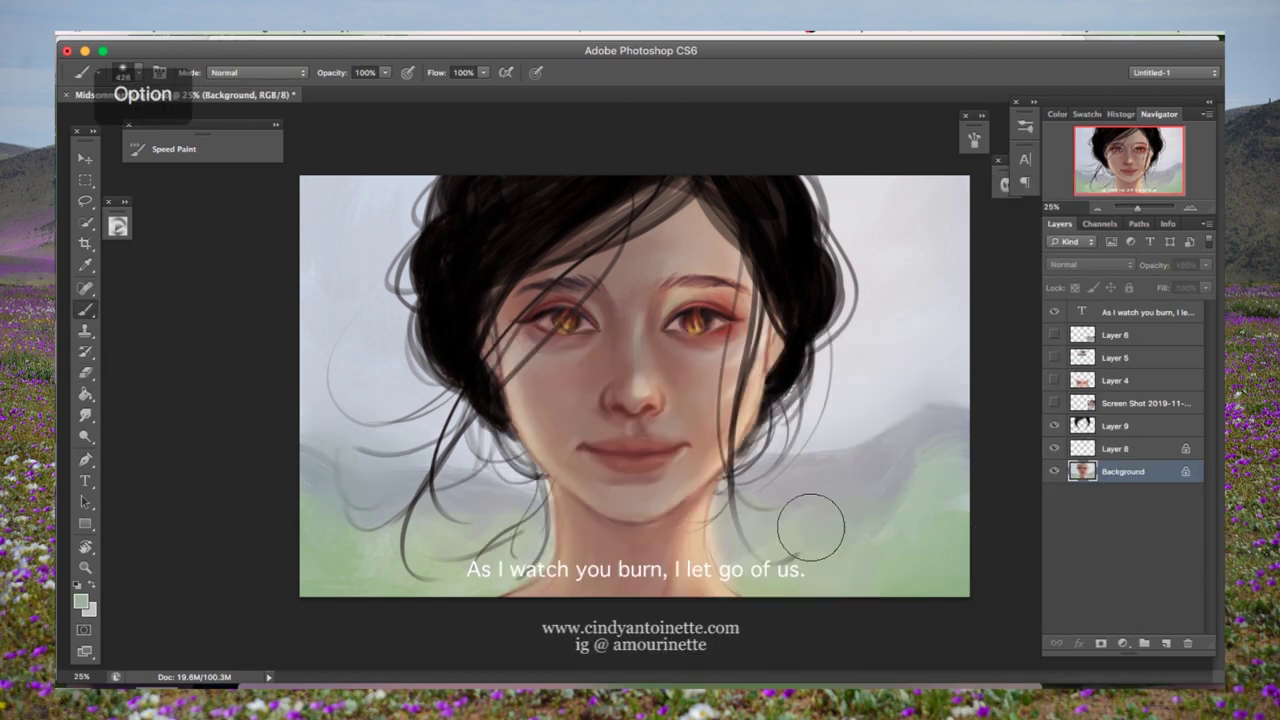
alt+click(335, 556)
key(Return)
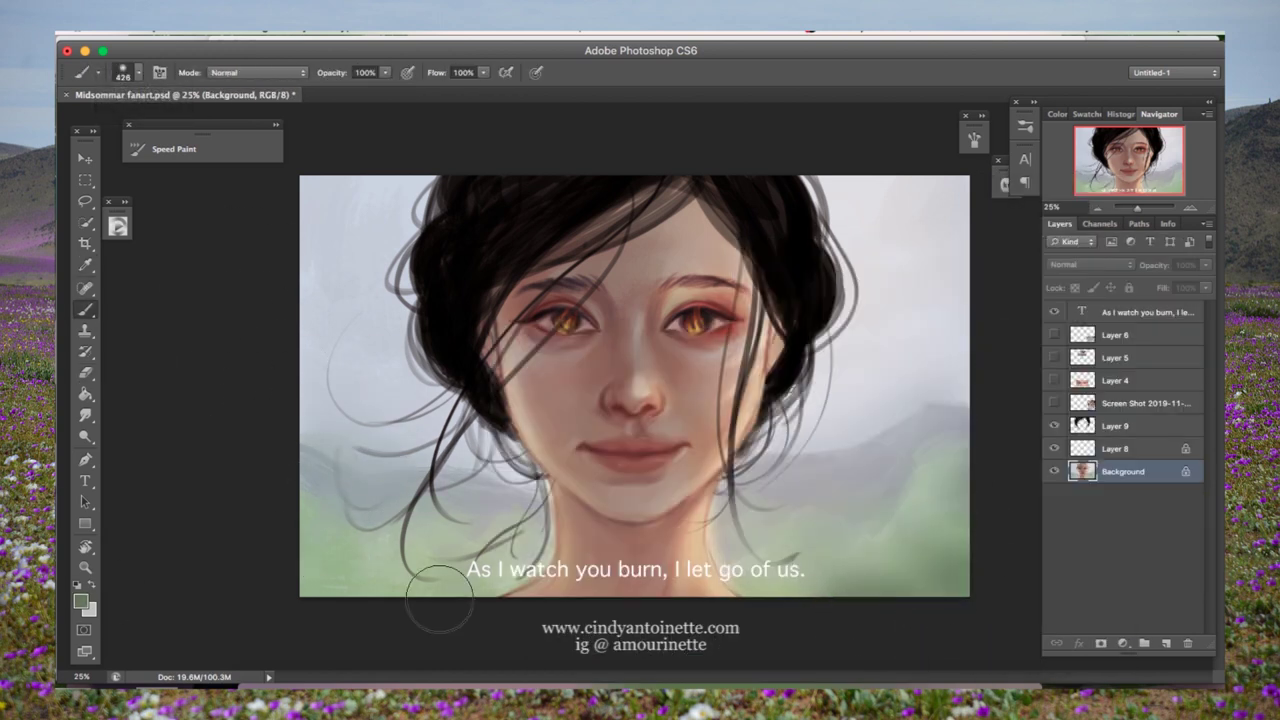
key(o)
key(b)
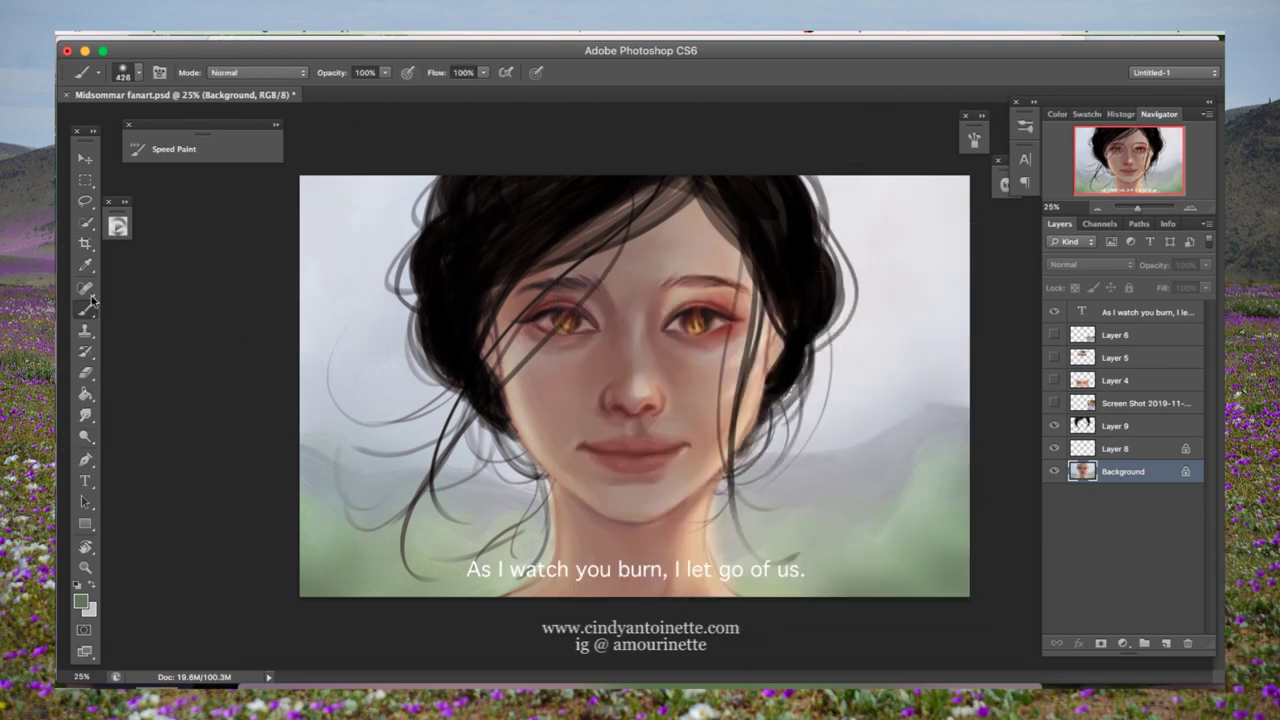
Step: Paint a pale tear trail from the eye on the portrait's left down to the jaw on a new layer with a 17 px textured brush
key(z)
alt+click(215, 305)
key(b)
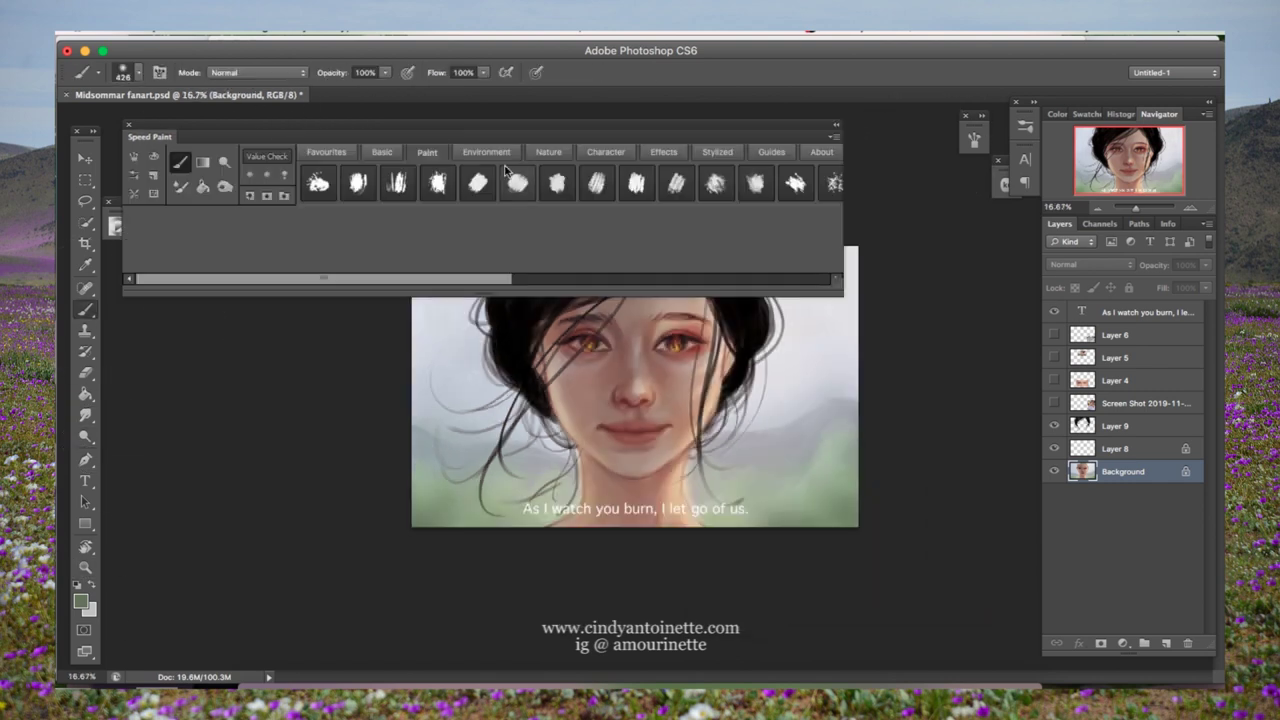
key(ctrl+shift+alt+n)
key(z)
key(ctrl+equal)
key(ctrl+equal)
key(b)
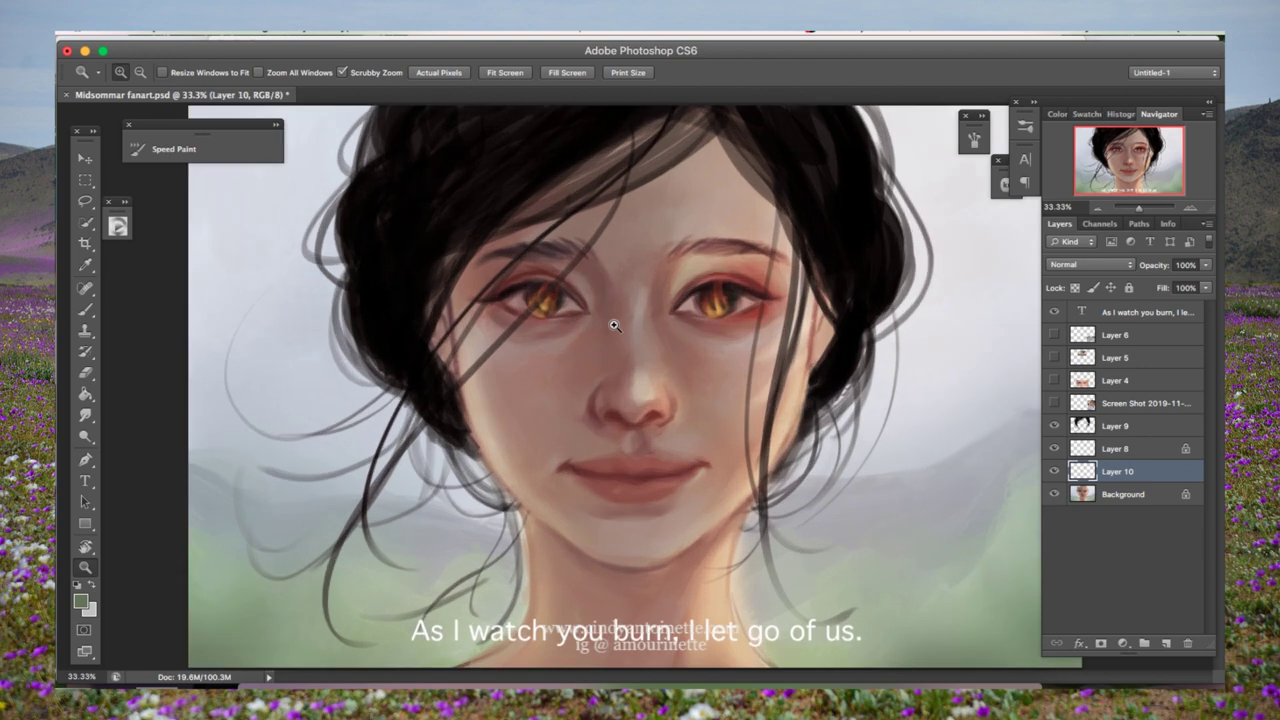
key(Return)
right_click(794, 326)
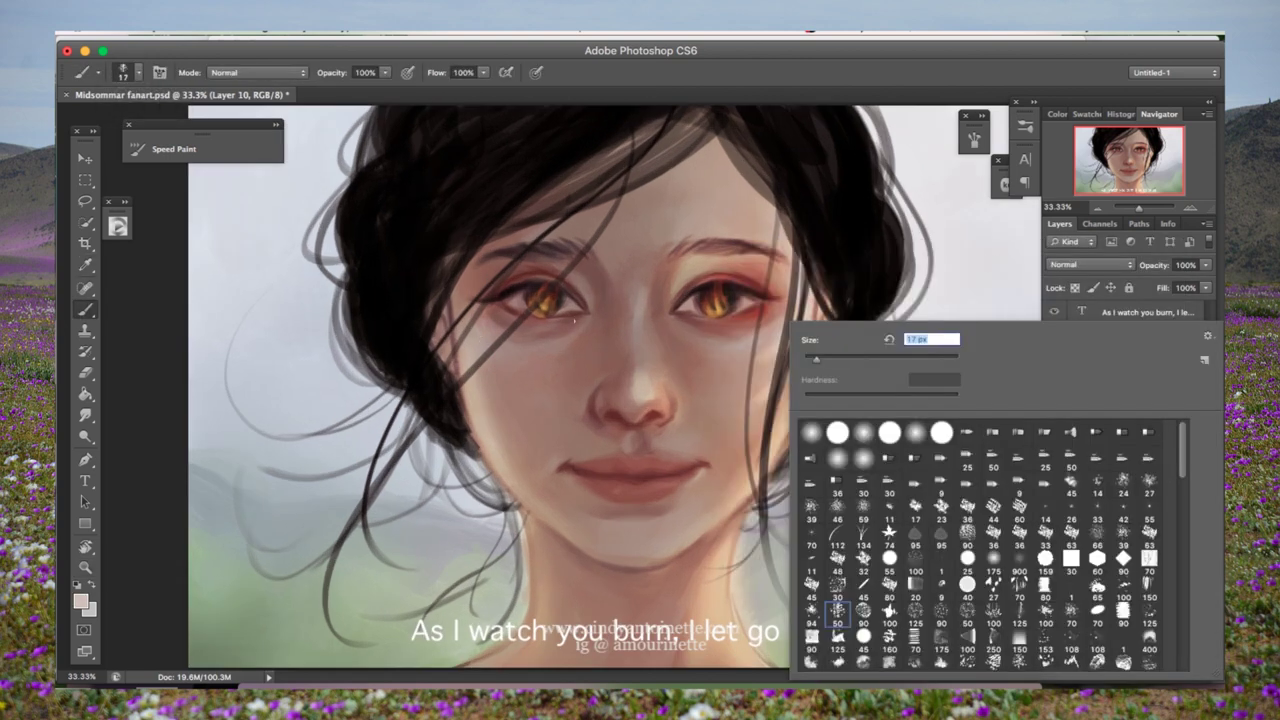
click(571, 322)
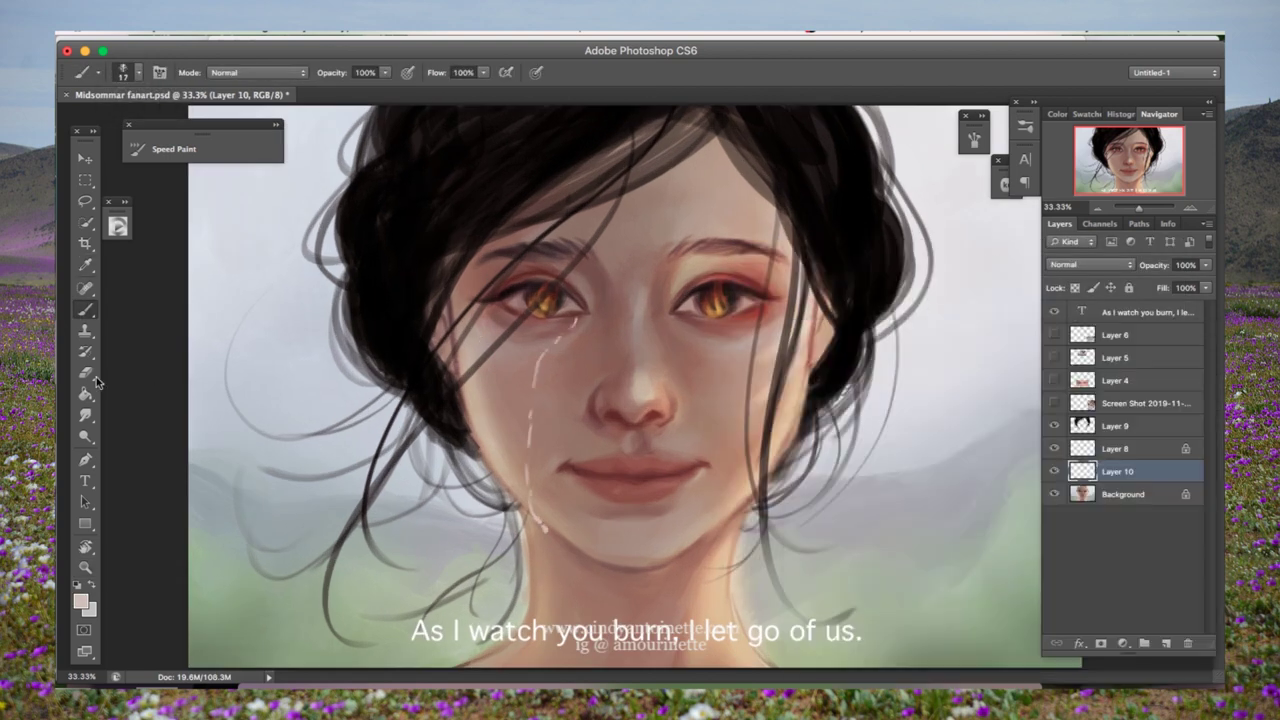
Step: Fade the first tear trail with the eraser, and paint and refine a second tear trail beneath the other eye
key(e)
drag(533, 380, 528, 465)
key(b)
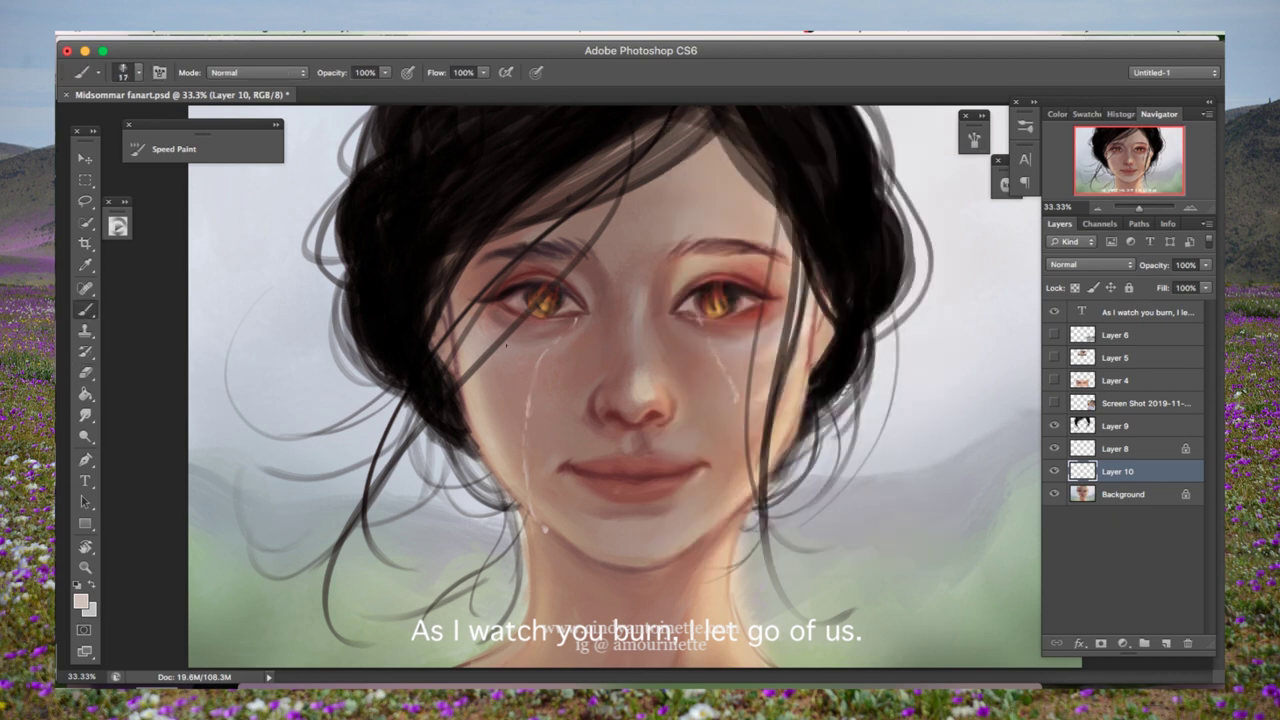
key(e)
click(86, 309)
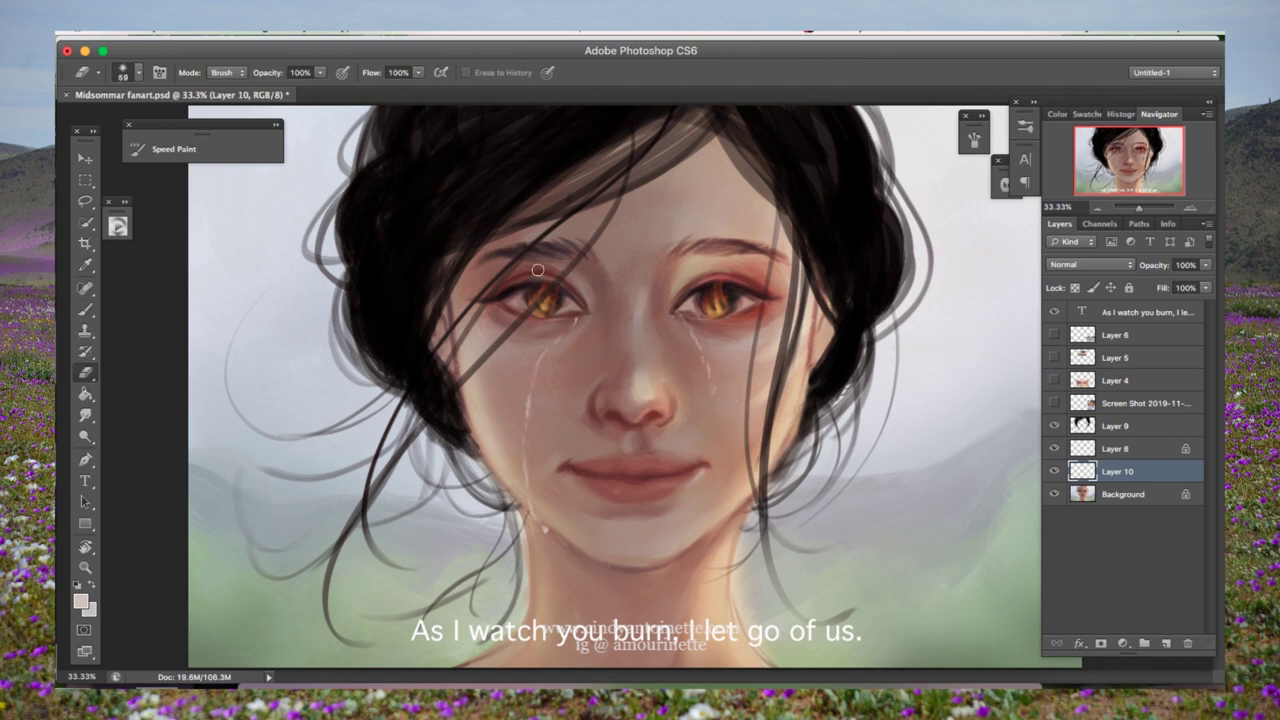
Step: Touch up the tear highlights beneath the eyes on Layer 10 with a 17 px brush and a 59 px eraser
key(z)
alt+click(494, 269)
key(super+equal)
key(b)
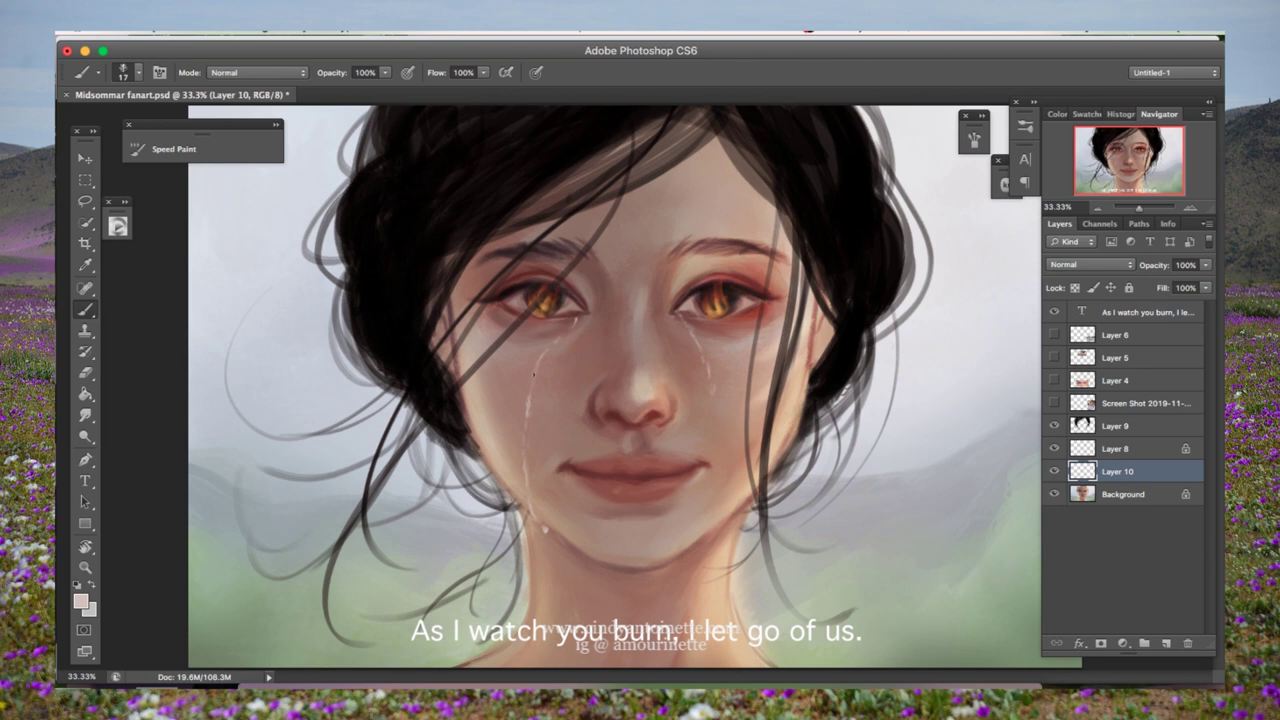
key(e)
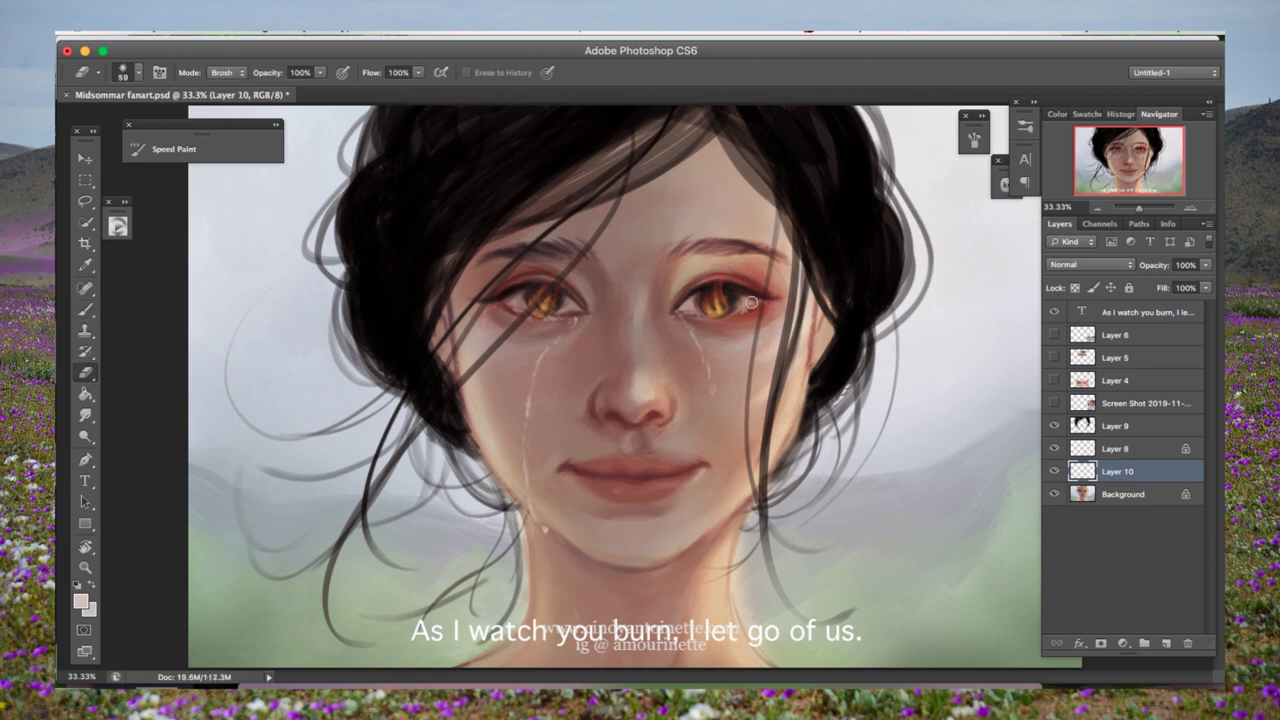
Step: Unlock the transparent pixels of Layer 8 and reselect Layer 10
click(1130, 494)
click(1130, 448)
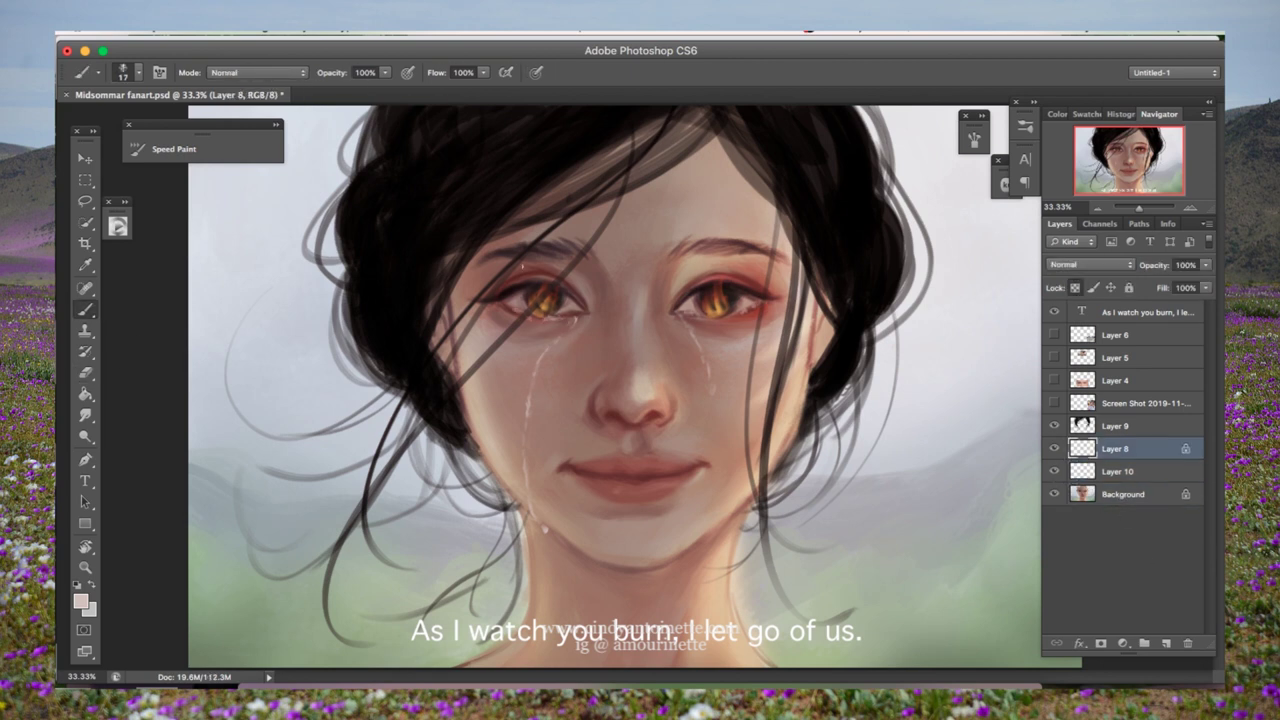
click(1075, 287)
click(1130, 471)
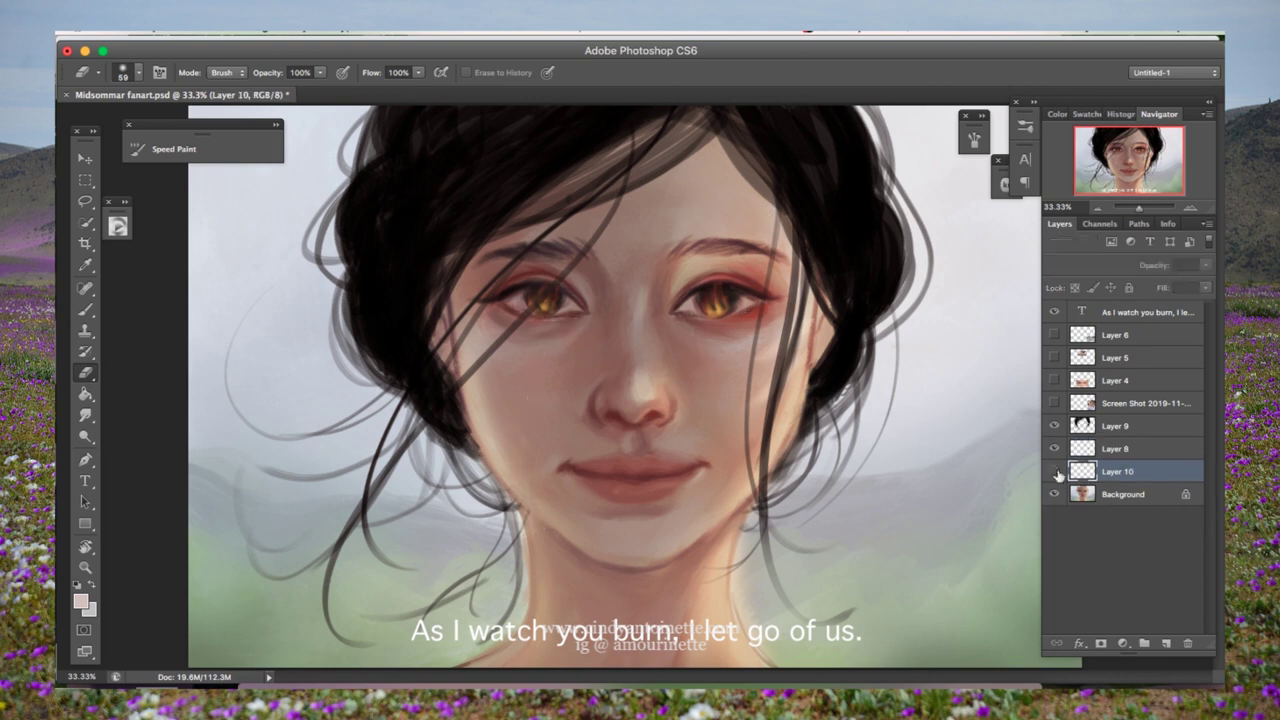
Step: Add a layer directly beneath Layer 10 and start reshaping the eyebrows with sampled skin tones and a 55 px brush
super+click(1166, 643)
key(b)
key(d)
right_click(745, 245)
key(Escape)
alt+click(572, 222)
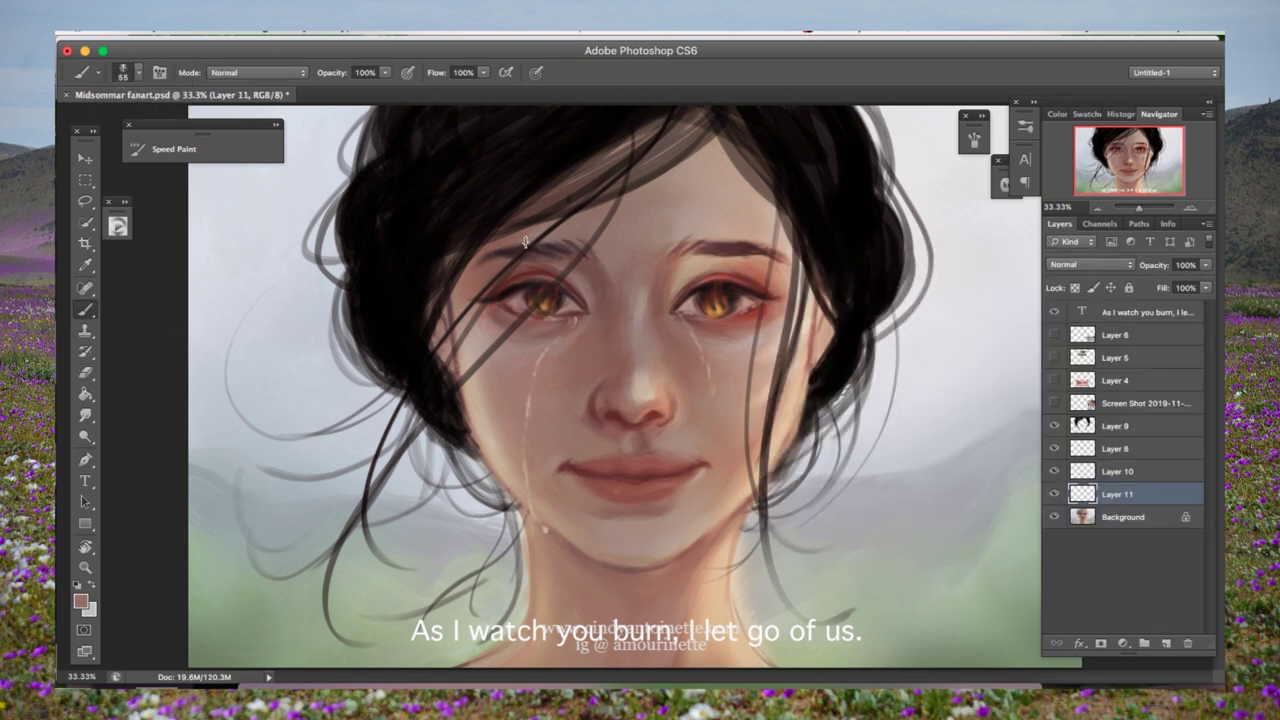
Step: Darken and angle both eyebrows into a sorrowful shape with sampled brow and skin colours and a 21 px brush
right_click(786, 208)
key(Escape)
alt+click(760, 257)
alt+click(777, 260)
right_click(730, 236)
key(Escape)
alt+click(737, 231)
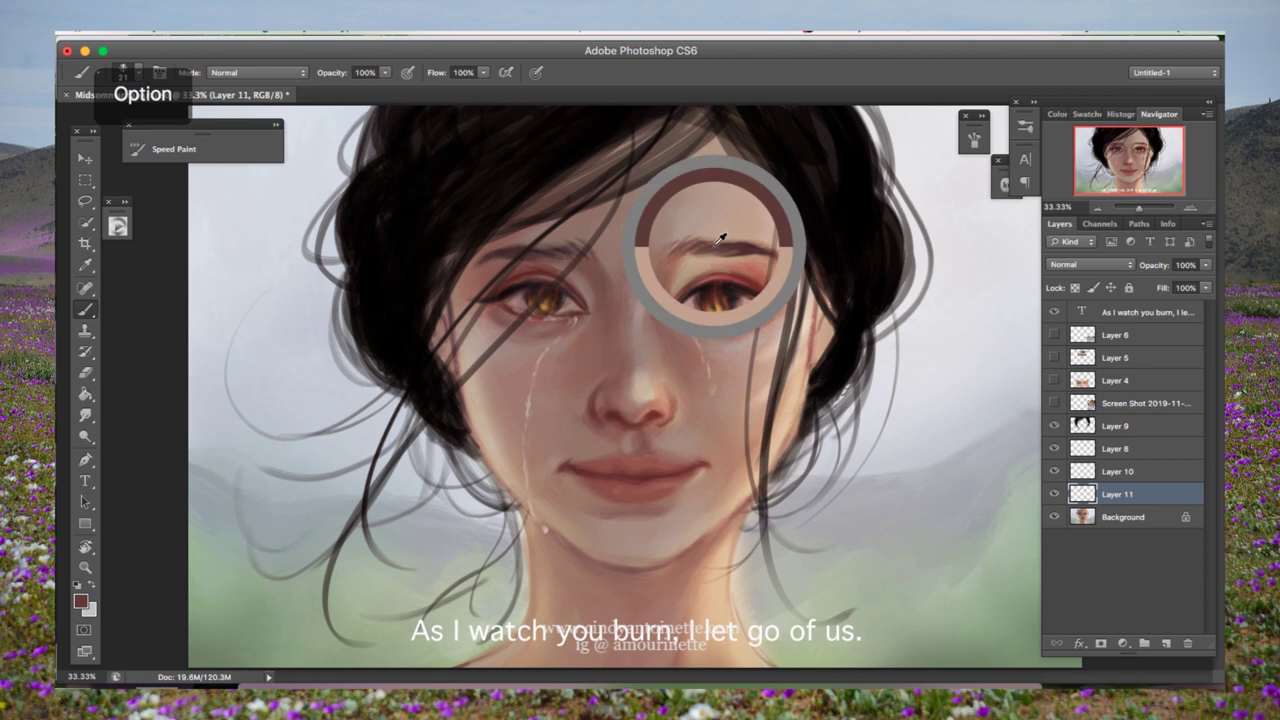
alt+click(572, 231)
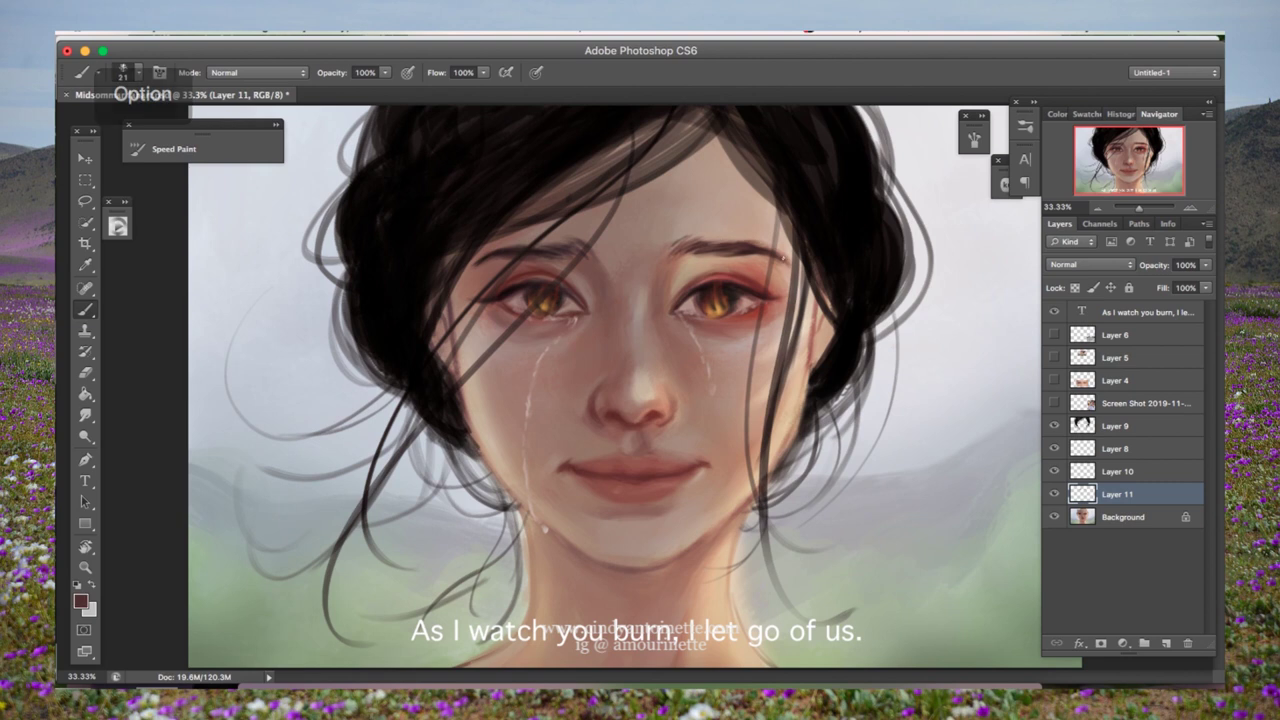
Step: Consult the reference photo and paint soft frown creases between the eyebrows with sampled tones and 36 to 98 px brushes
click(1054, 403)
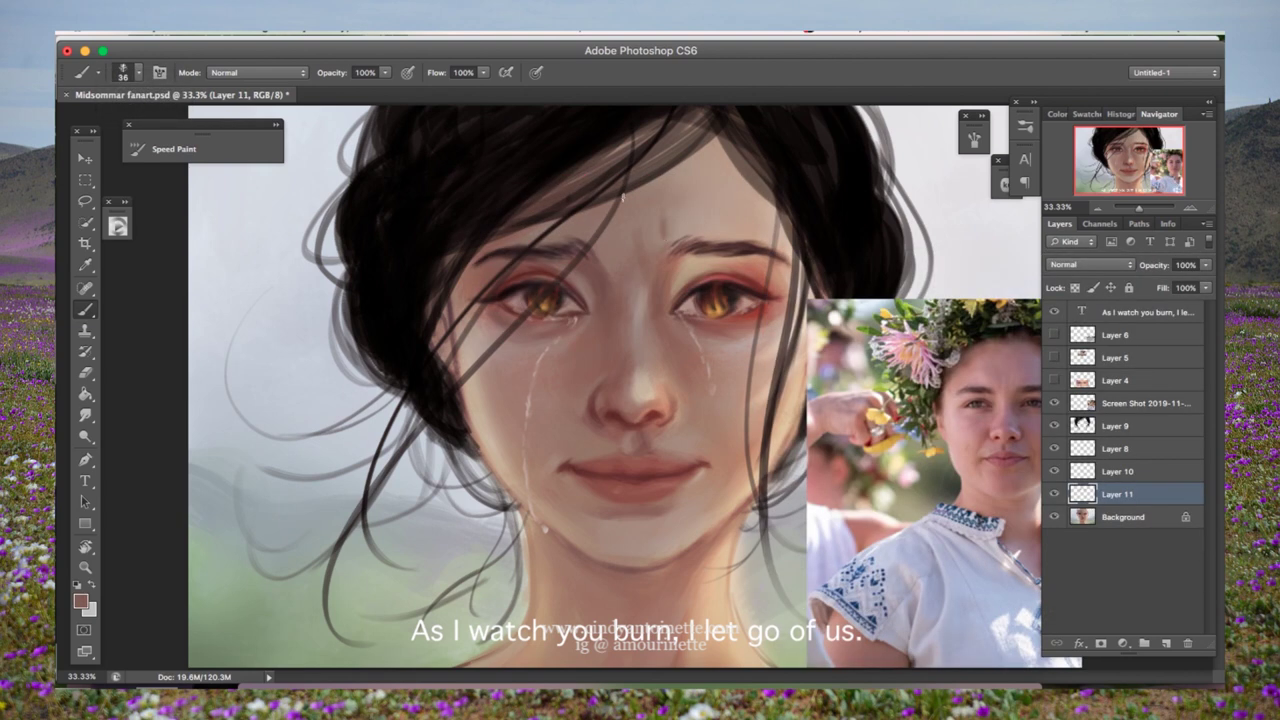
click(1054, 402)
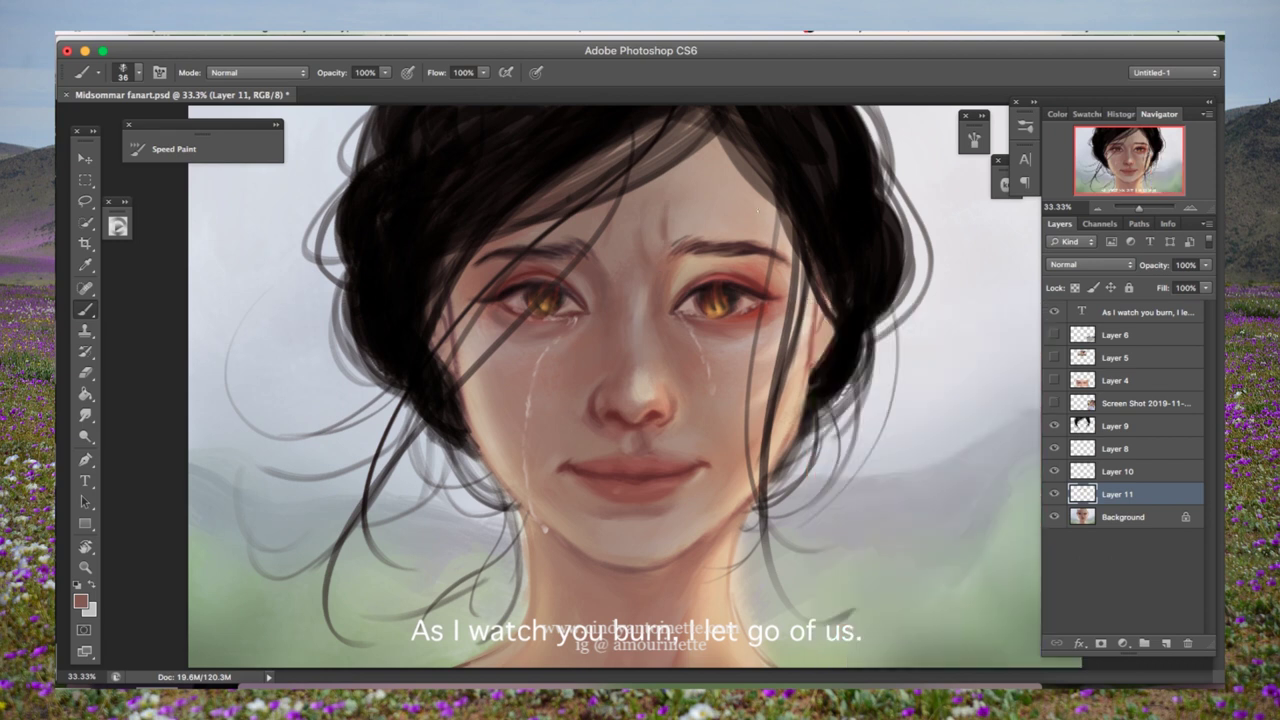
alt+click(645, 242)
alt+click(712, 205)
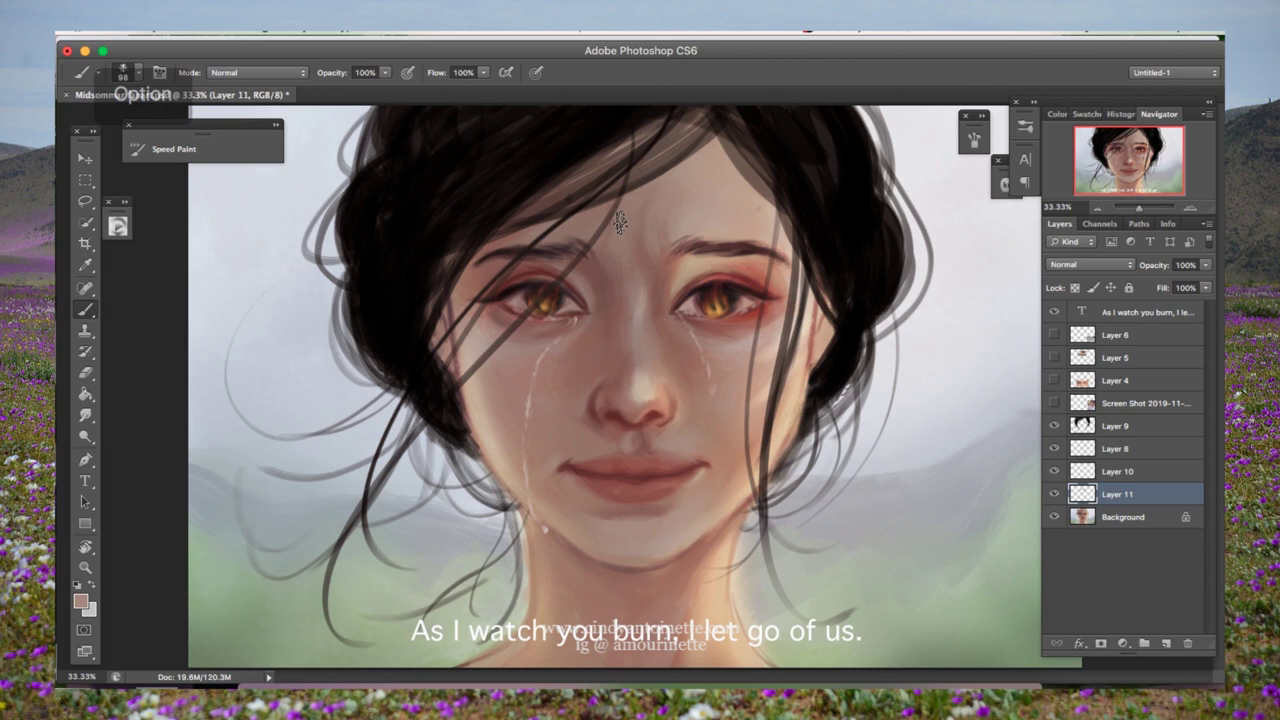
Step: Deepen the corners of the mouth on Layer 11 with a sampled dark red and a 19 px brush
key(z)
alt+click(511, 258)
click(623, 306)
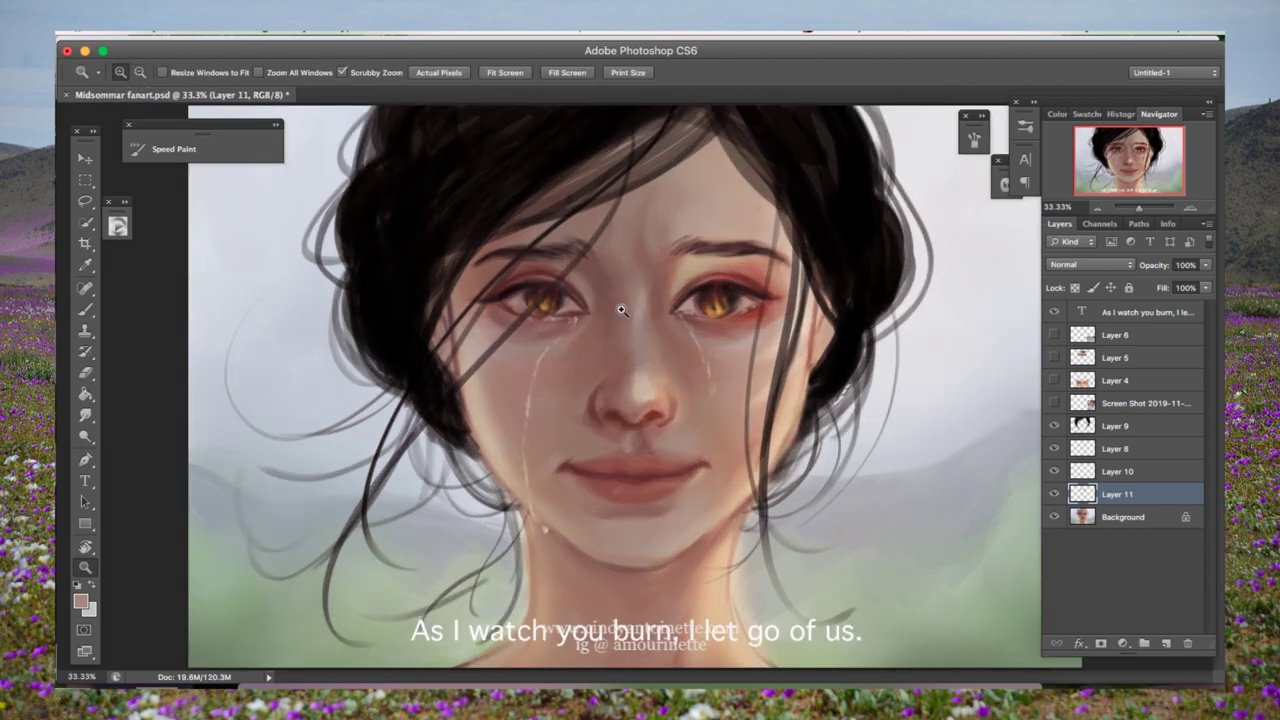
click(623, 306)
key(b)
right_click(810, 415)
key(Return)
alt+click(745, 500)
right_click(805, 415)
key(Escape)
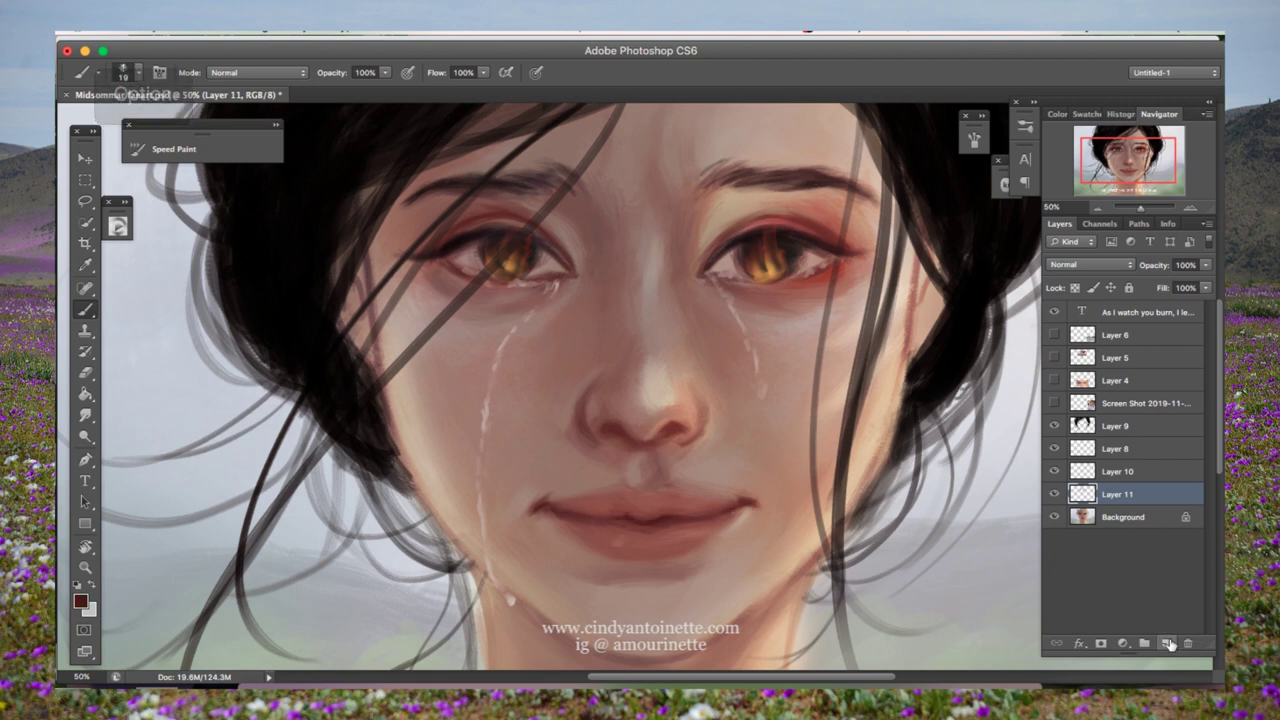
Step: Paint fine dark eyelashes on a new layer with a 15 px brush and soften them with a 59 px eraser
key(super+shift+alt+n)
right_click(592, 282)
key(Return)
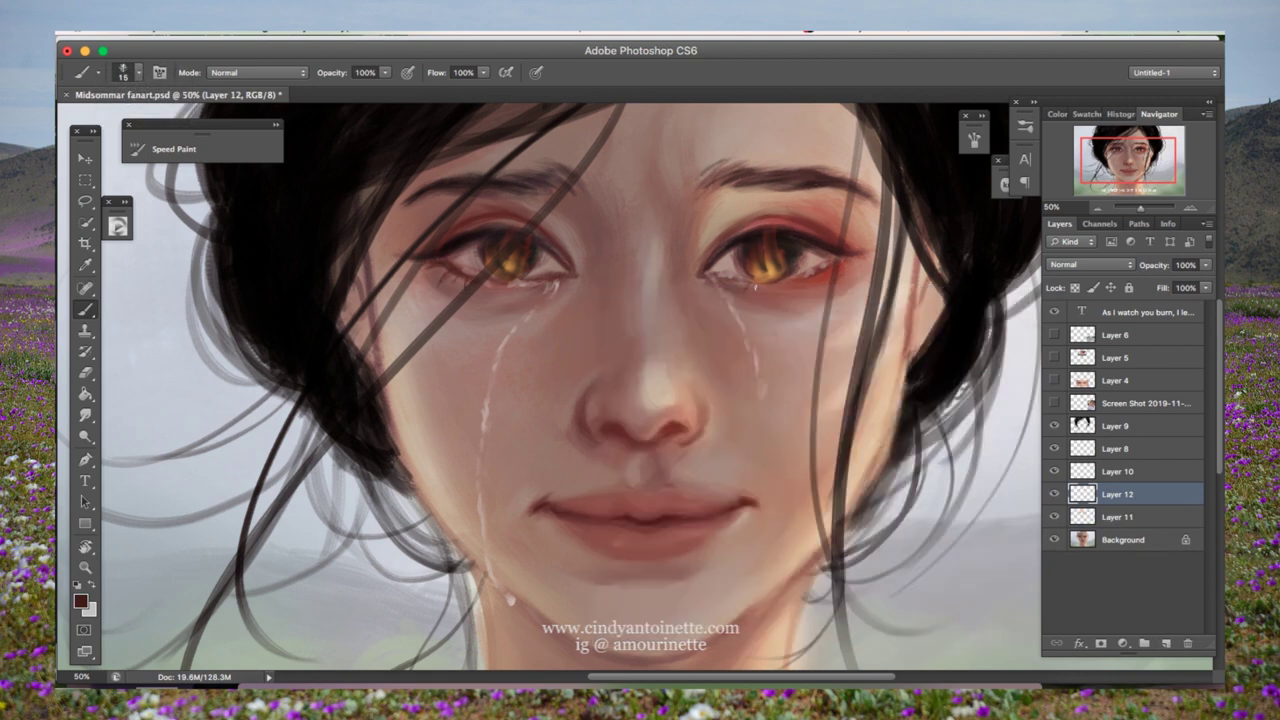
key(e)
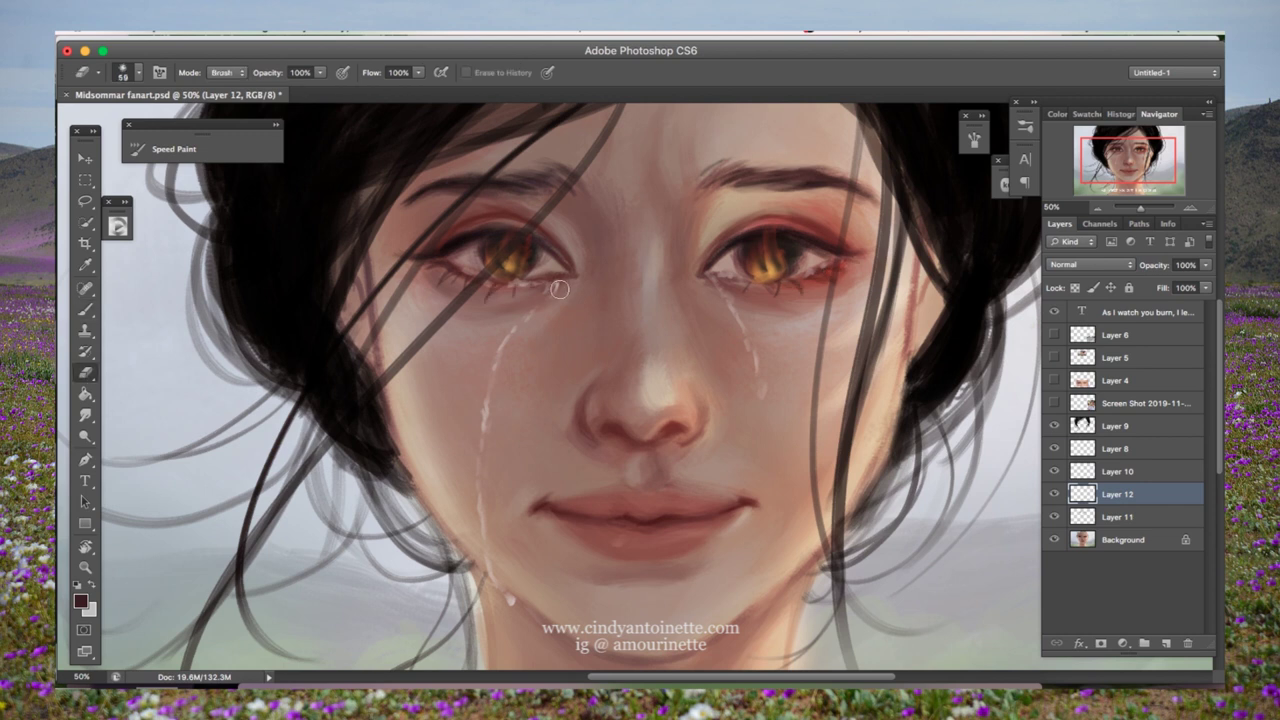
key(b)
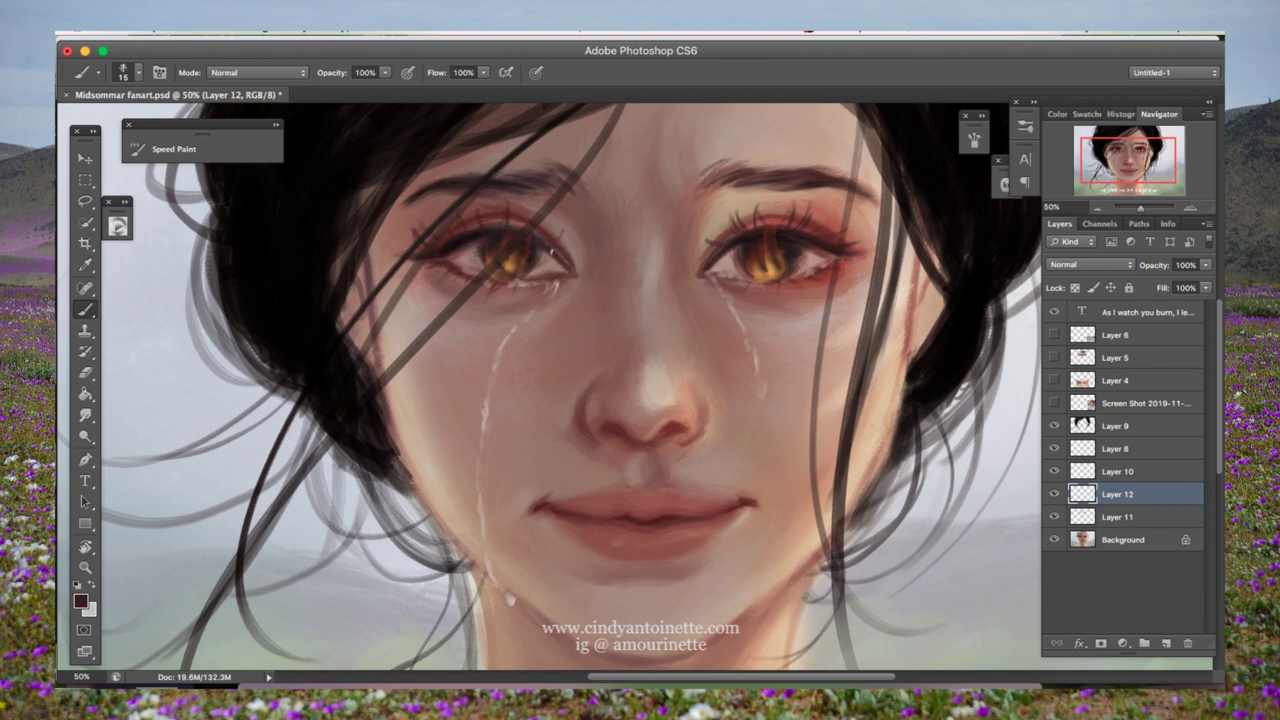
key(e)
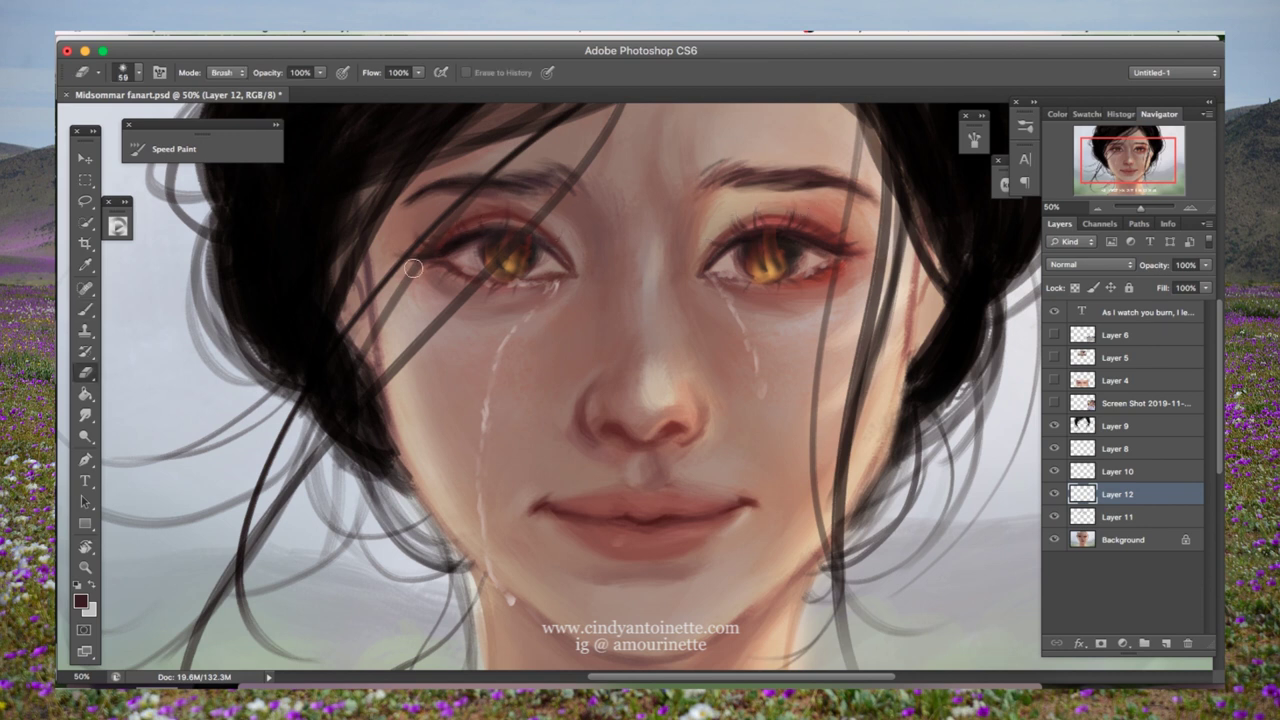
Step: Compare the portrait with and without the frown layer, and merge Layer 12 with Layer 11
key(z)
key(ctrl+minus)
key(ctrl+minus)
key(ctrl+minus)
click(140, 72)
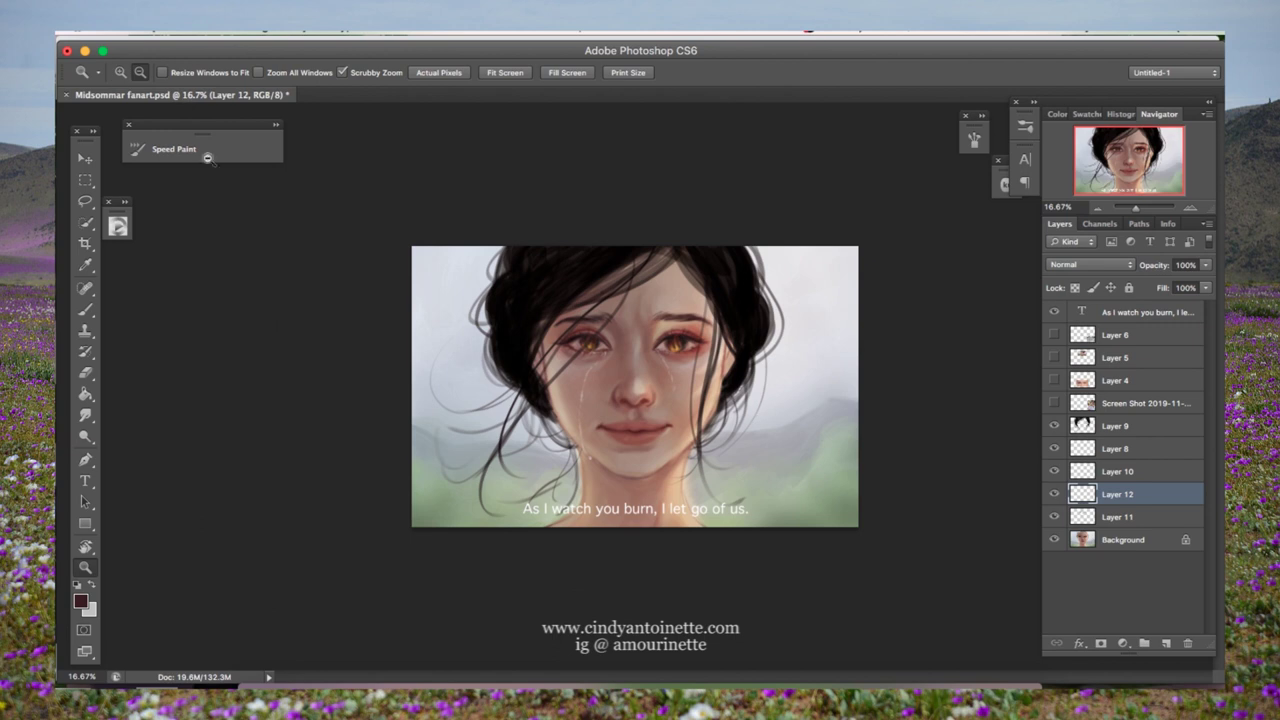
click(548, 360)
click(1054, 516)
click(1054, 516)
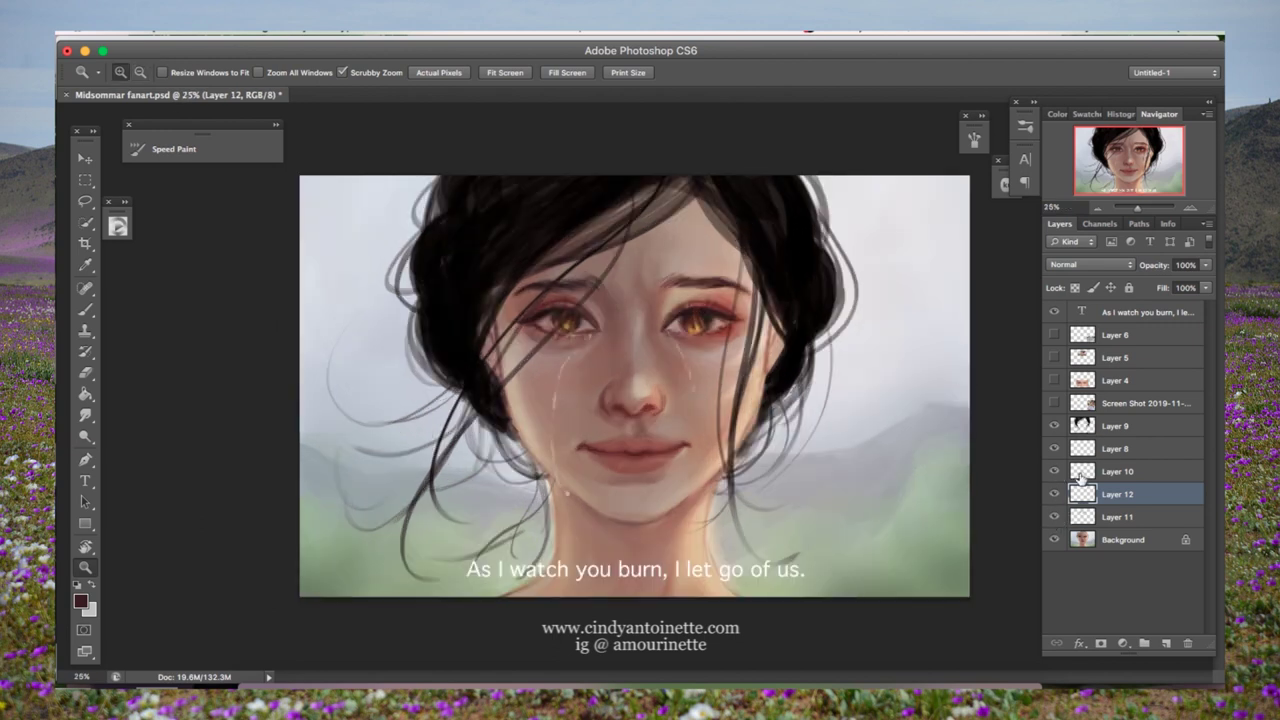
key(ctrl+e)
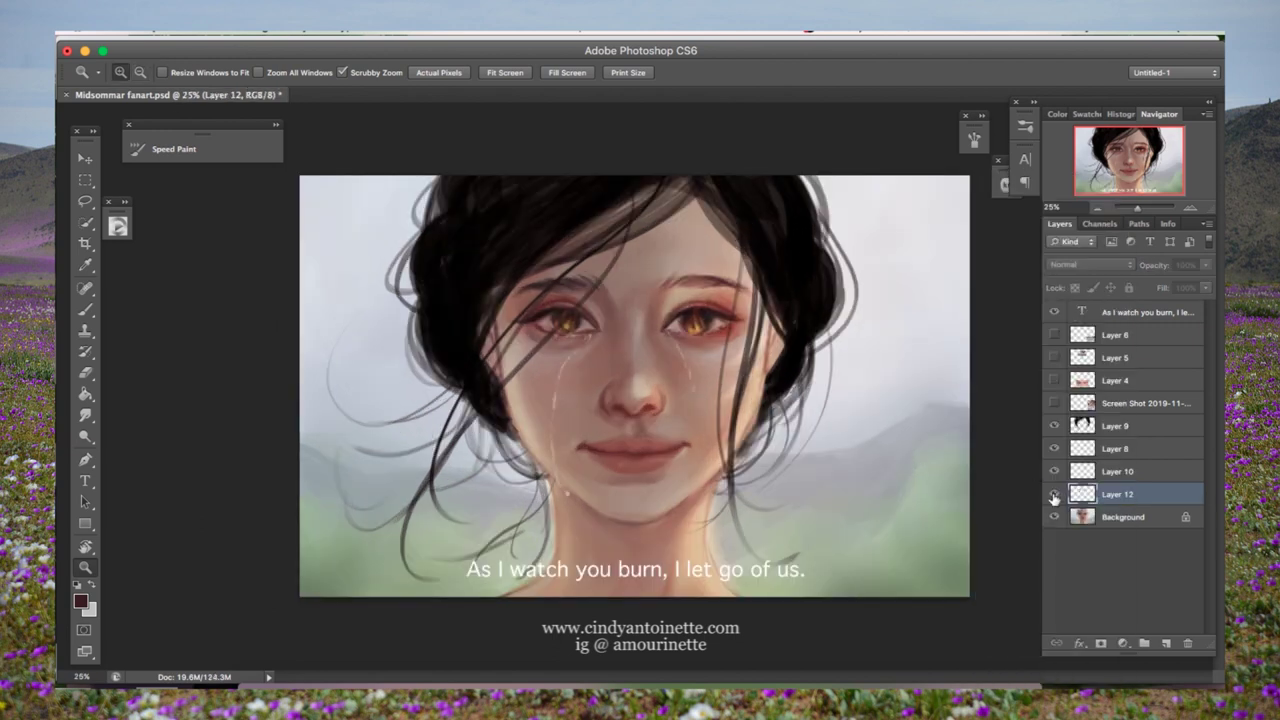
Step: Add a layer above Layer 9 and paint pale haze over the hair with a soft 1447 px brush
click(1121, 427)
key(super+shift+alt+n)
key(b)
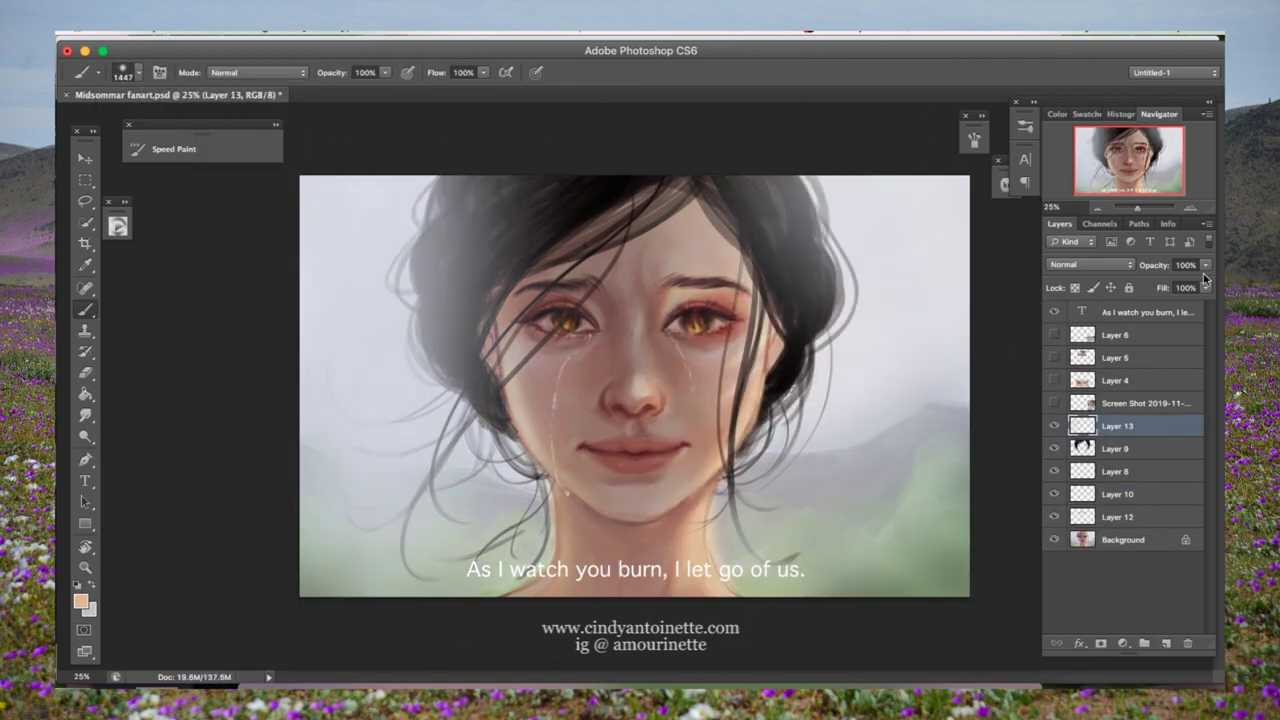
drag(450, 250, 760, 420)
Step: Paint a warm peach glow over the background and hair on a new Overlay layer, and clean it with a 600 px eraser
key(super+shift+n)
click(80, 601)
click(1120, 274)
mouse_move(805, 196)
mouse_down()
mouse_move(857, 205)
mouse_move(782, 510)
mouse_move(247, 381)
mouse_up()
key(e)
right_click(698, 357)
key(Escape)
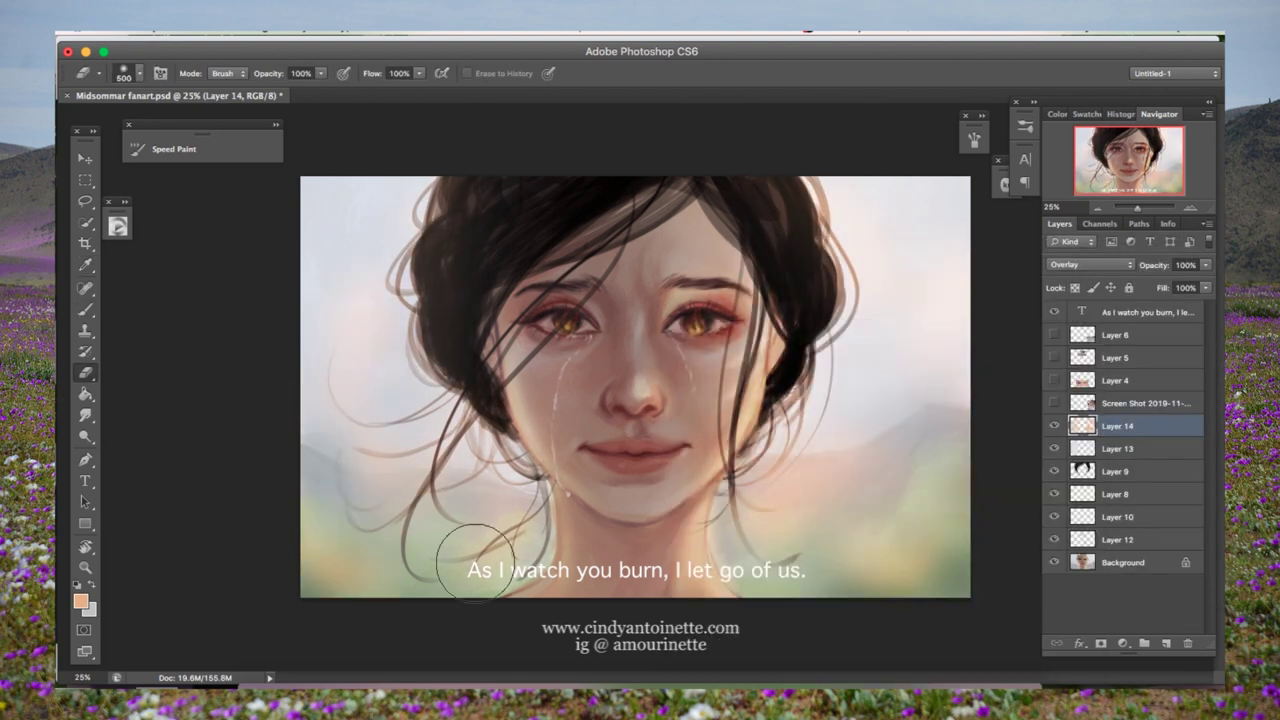
key(super+z)
key(super+z)
Step: Check the glow across the whole portrait and show the flower-crown reference photo
key(z)
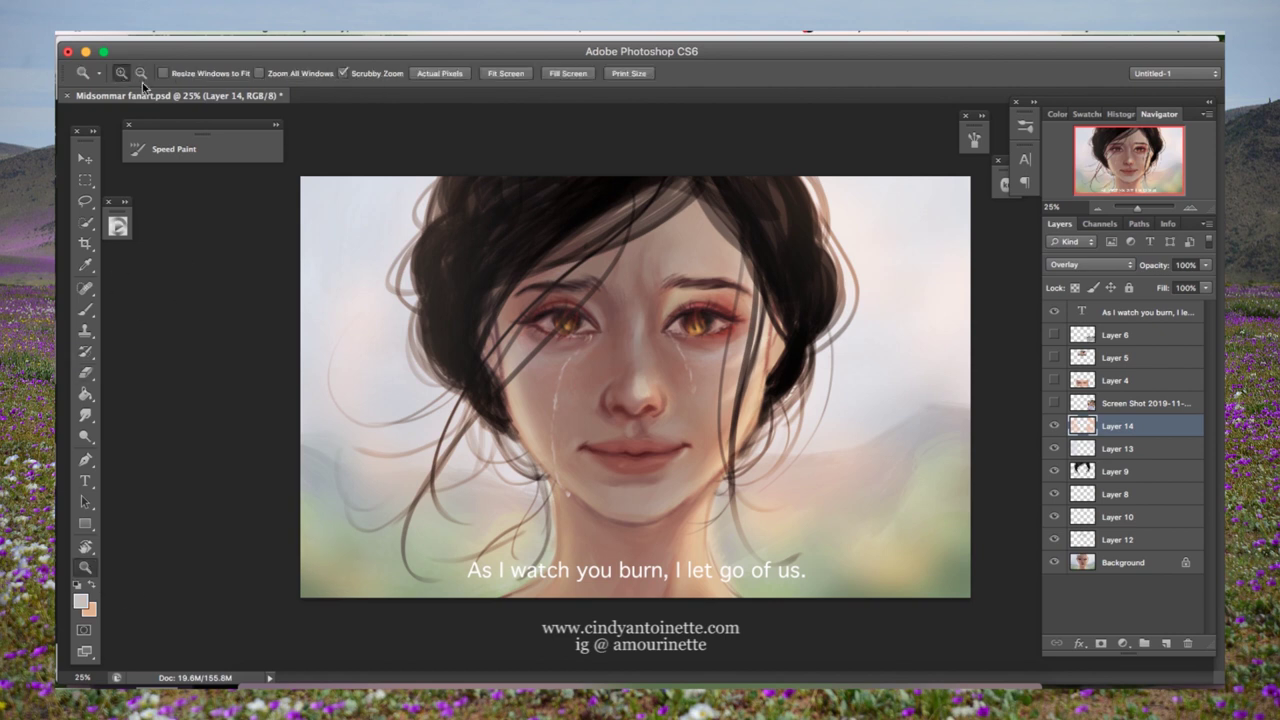
key(super+minus)
key(super+s)
key(b)
click(173, 148)
click(836, 125)
click(1053, 403)
key(z)
key(super+plus)
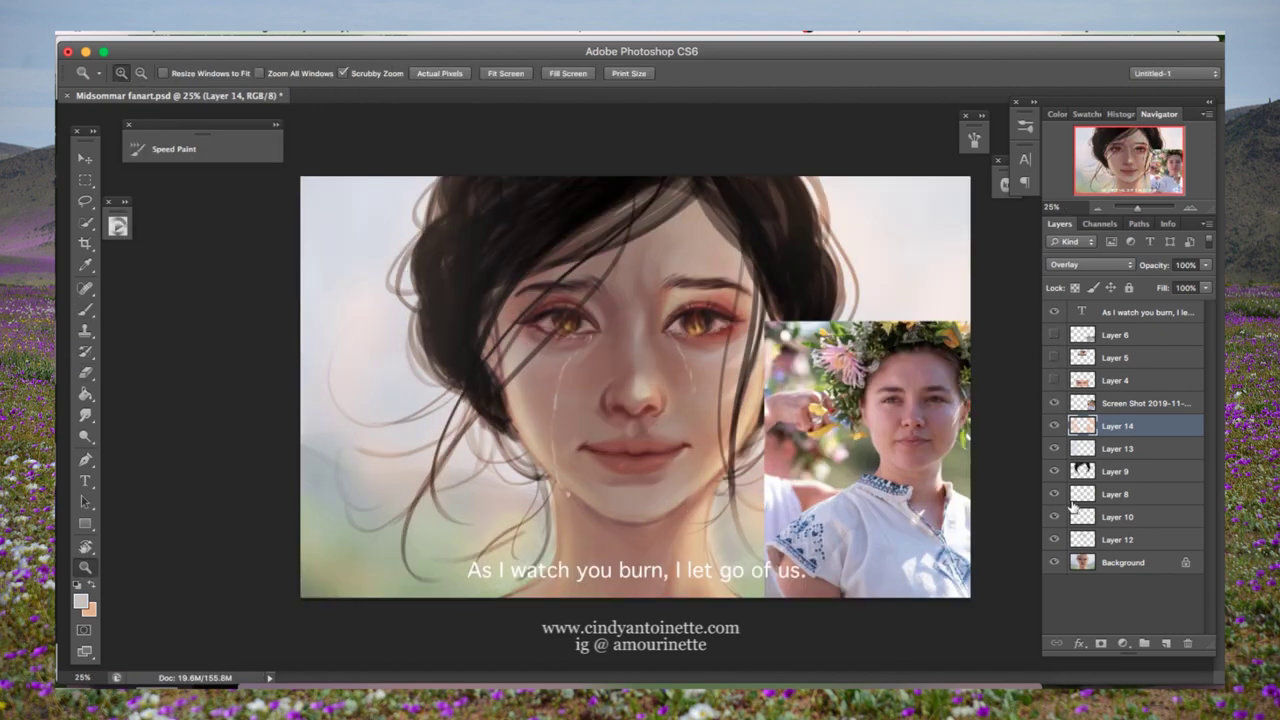
Step: Add a new layer above Layer 9 and choose a dark green foreground colour
click(1117, 471)
key(super+shift+alt+n)
key(j)
key(Escape)
click(80, 601)
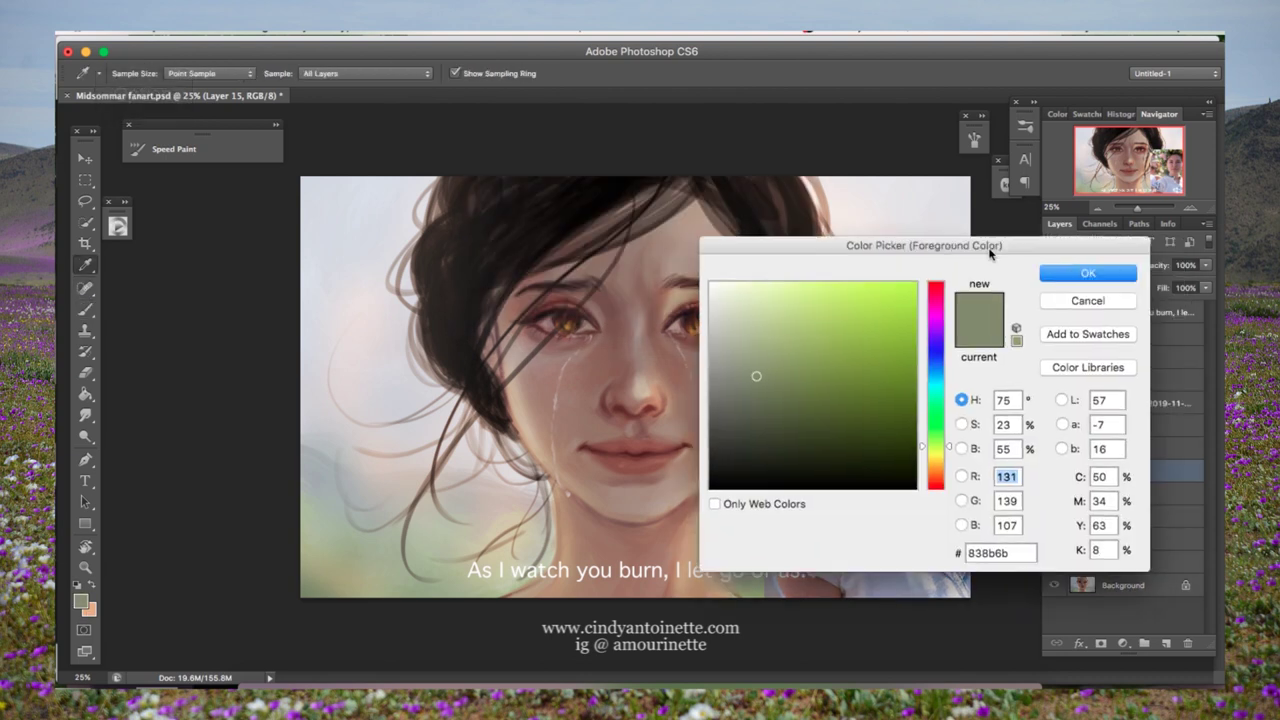
drag(886, 246, 357, 251)
click(380, 449)
click(623, 277)
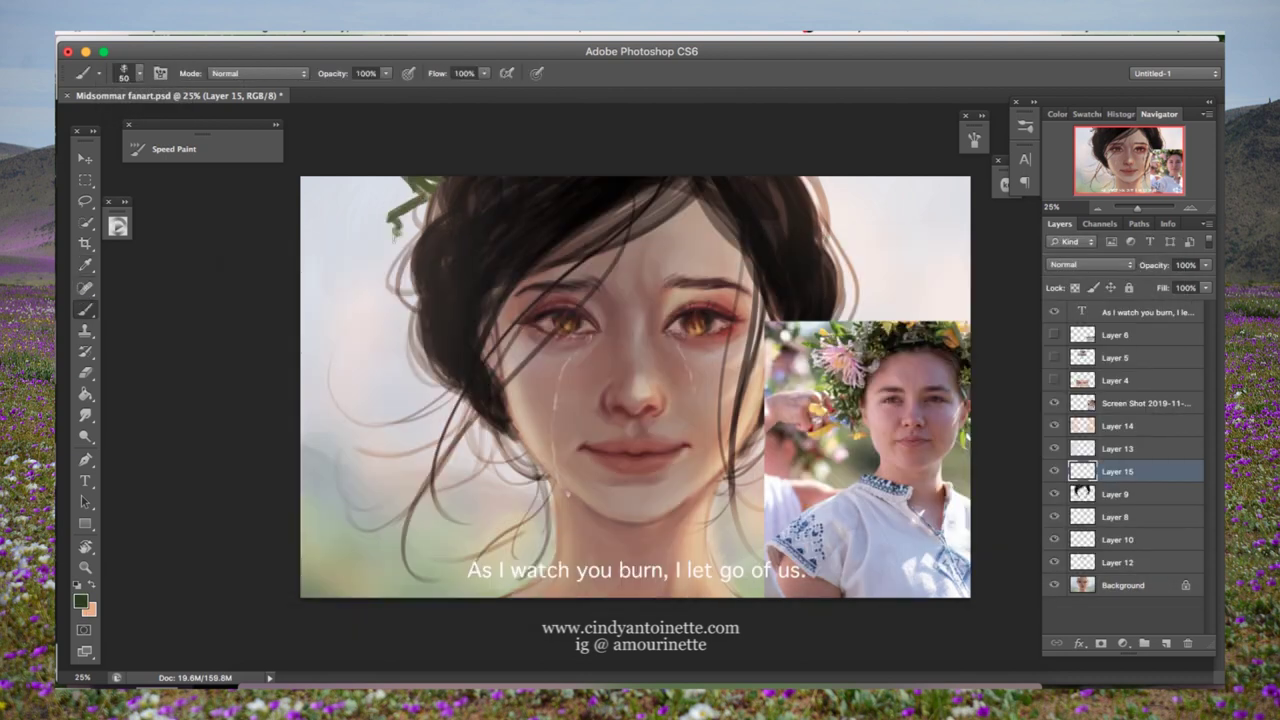
Step: Block in green foliage around the top of the hair with a 155 px brush
right_click(528, 271)
text(155)
key(Return)
drag(380, 340, 443, 314)
mouse_move(790, 200)
mouse_down()
mouse_move(835, 222)
mouse_move(885, 192)
mouse_up()
drag(505, 188, 436, 192)
Step: Extend the leafy crown down both sides of the head with a 737 px foliage brush
click(174, 148)
click(358, 184)
right_click(584, 252)
text(737)
key(Return)
mouse_move(410, 270)
mouse_down()
mouse_move(380, 388)
mouse_move(330, 400)
mouse_up()
drag(900, 220, 930, 290)
Step: Fill out the foliage beside the hair on the portrait's left with another brush preset
click(174, 148)
click(358, 184)
right_click(456, 246)
key(Return)
drag(340, 300, 480, 440)
Step: Hide the reference photo and add more leaves to the crown with a 426 px brush preset
right_click(508, 230)
text(426)
key(Return)
click(1054, 403)
click(174, 148)
click(320, 240)
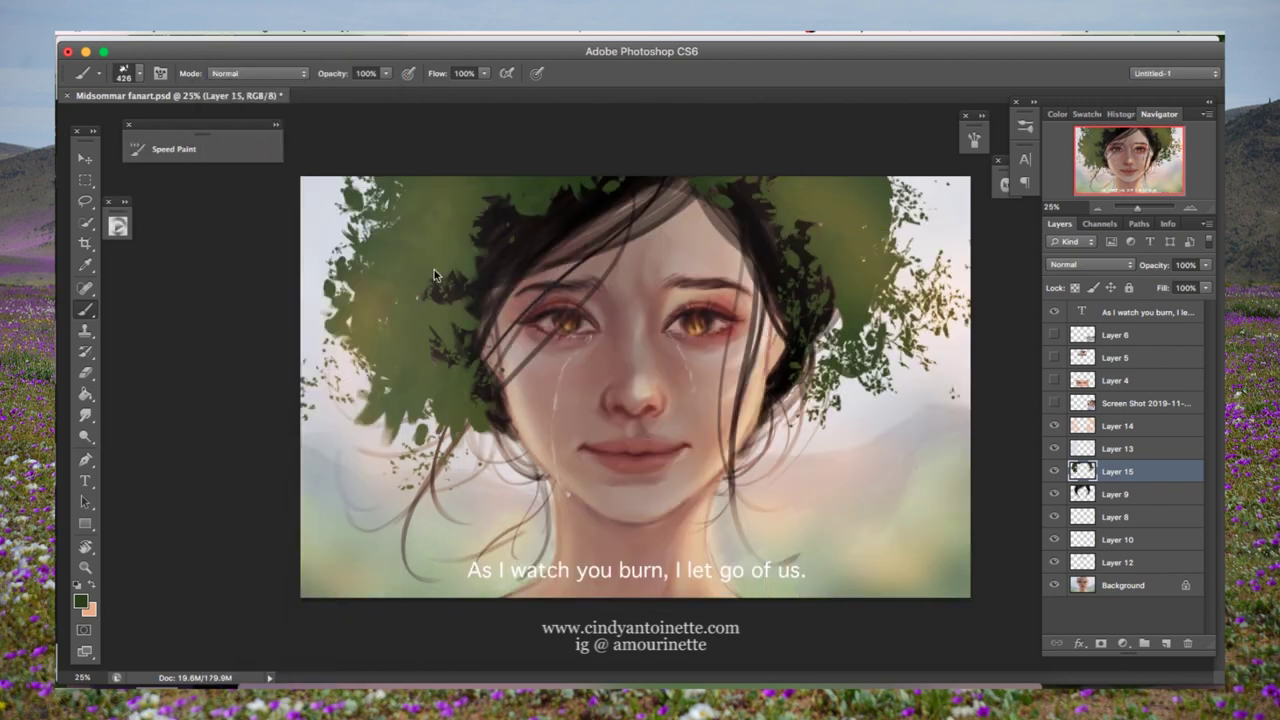
drag(480, 450, 350, 320)
drag(350, 220, 472, 392)
Step: Fade the outer edges of the foliage on both sides with a soft 600 px eraser
key(e)
drag(340, 370, 480, 460)
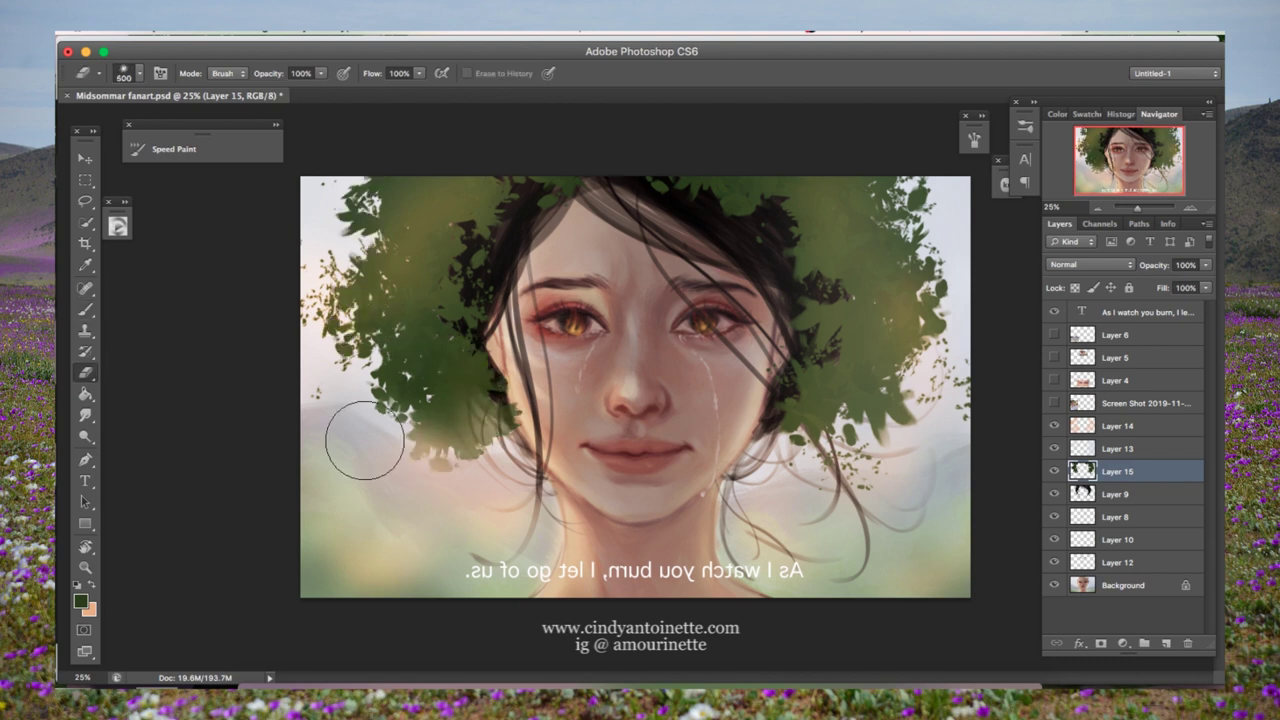
drag(830, 380, 940, 300)
drag(320, 260, 340, 350)
mouse_move(900, 140)
mouse_down()
mouse_move(930, 220)
mouse_move(900, 320)
mouse_up()
drag(290, 190, 430, 290)
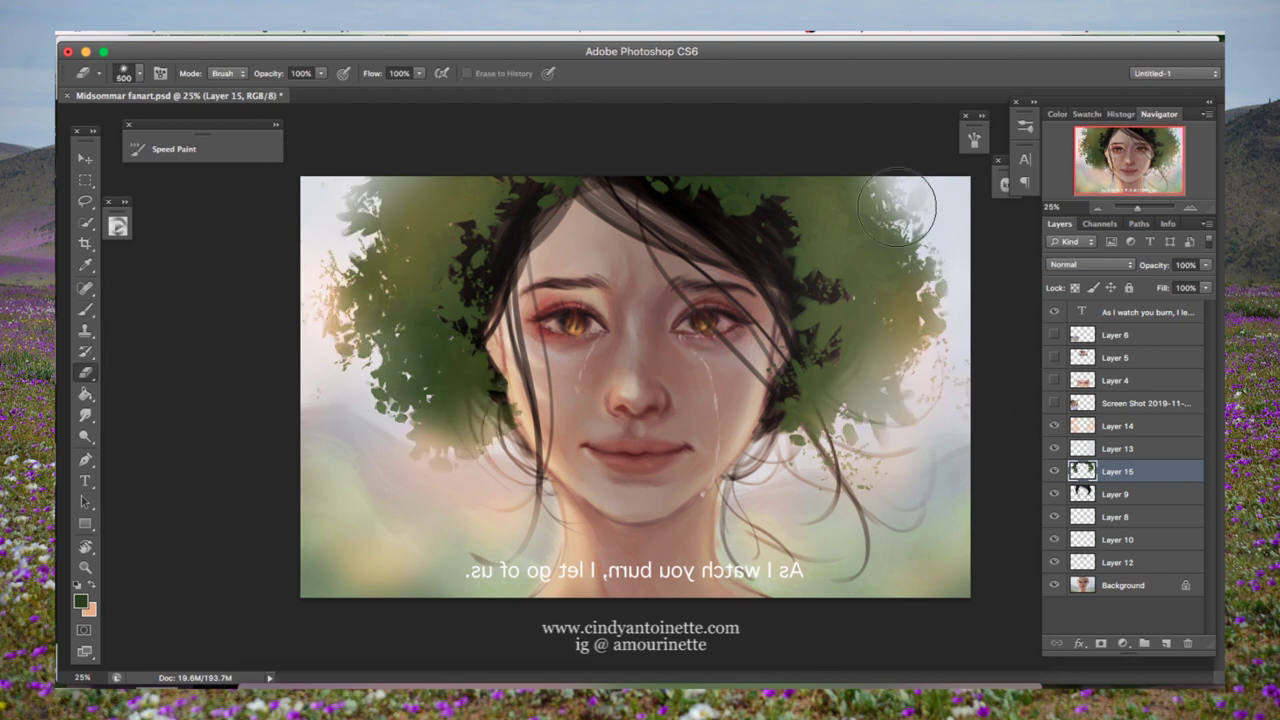
Step: Erase the foliage covering the hair beside the face with a 468 px eraser
right_click(630, 309)
text(468)
key(Return)
drag(800, 230, 815, 390)
Step: Switch to a different brush preset and add a new layer above the foliage layer
click(85, 310)
click(139, 73)
double_click(478, 183)
key(ctrl+shift+alt+n)
Step: Look through the reference layers, show the Screen Shot reference and move it over the woman's chin and neck
click(1054, 335)
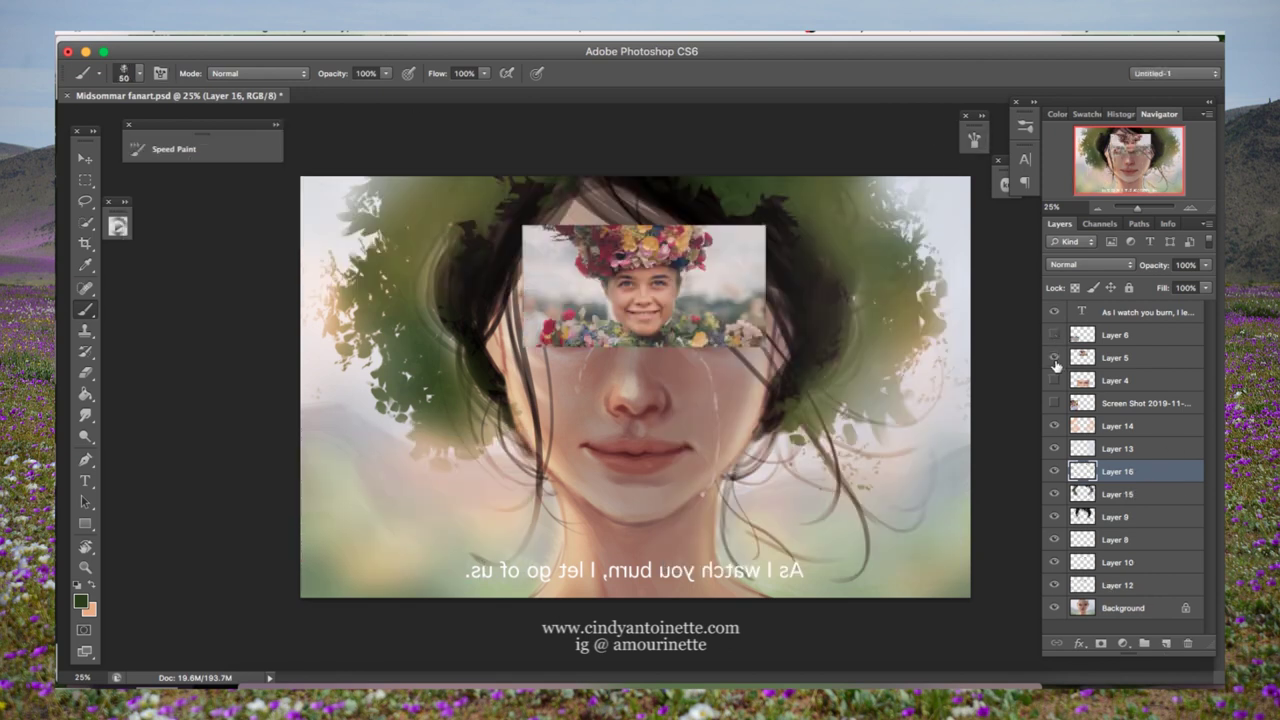
click(1054, 335)
click(1054, 380)
click(1054, 380)
click(1054, 403)
click(1140, 403)
key(v)
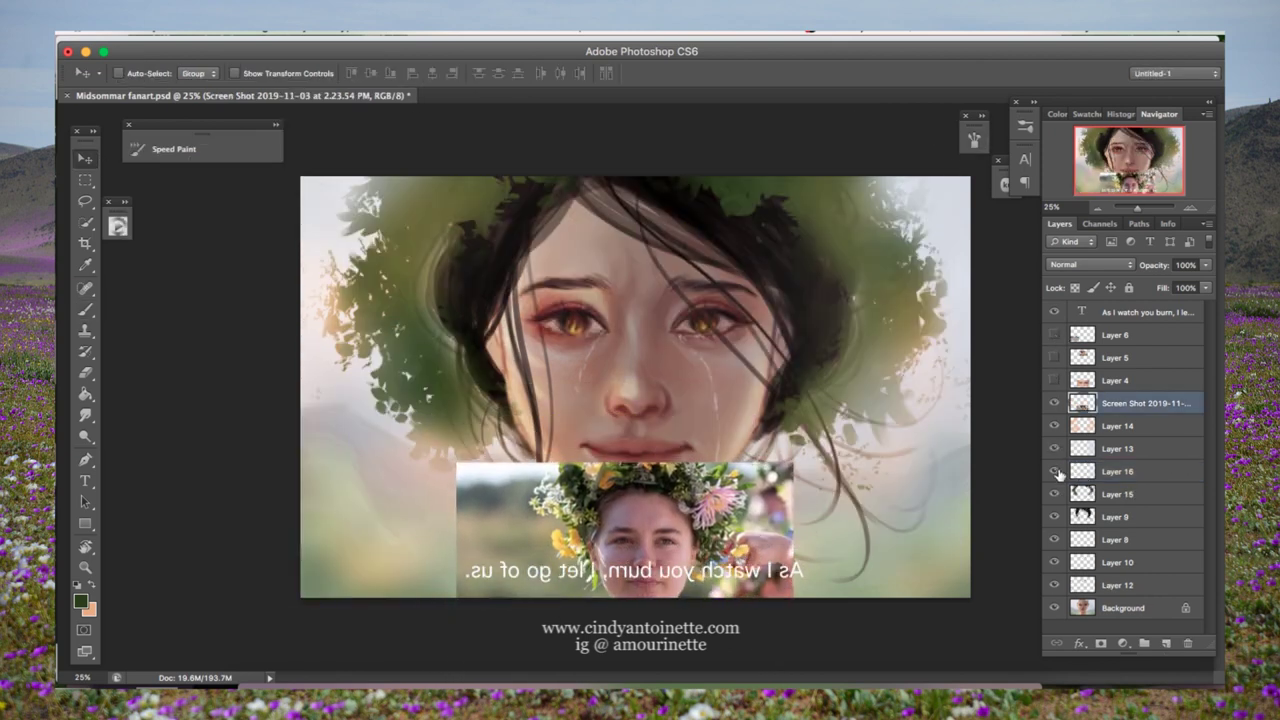
Step: Paint light pink flowers across both sides of the leafy crown on Layer 16
click(1080, 471)
key(b)
click(80, 601)
click(477, 300)
click(315, 306)
click(617, 277)
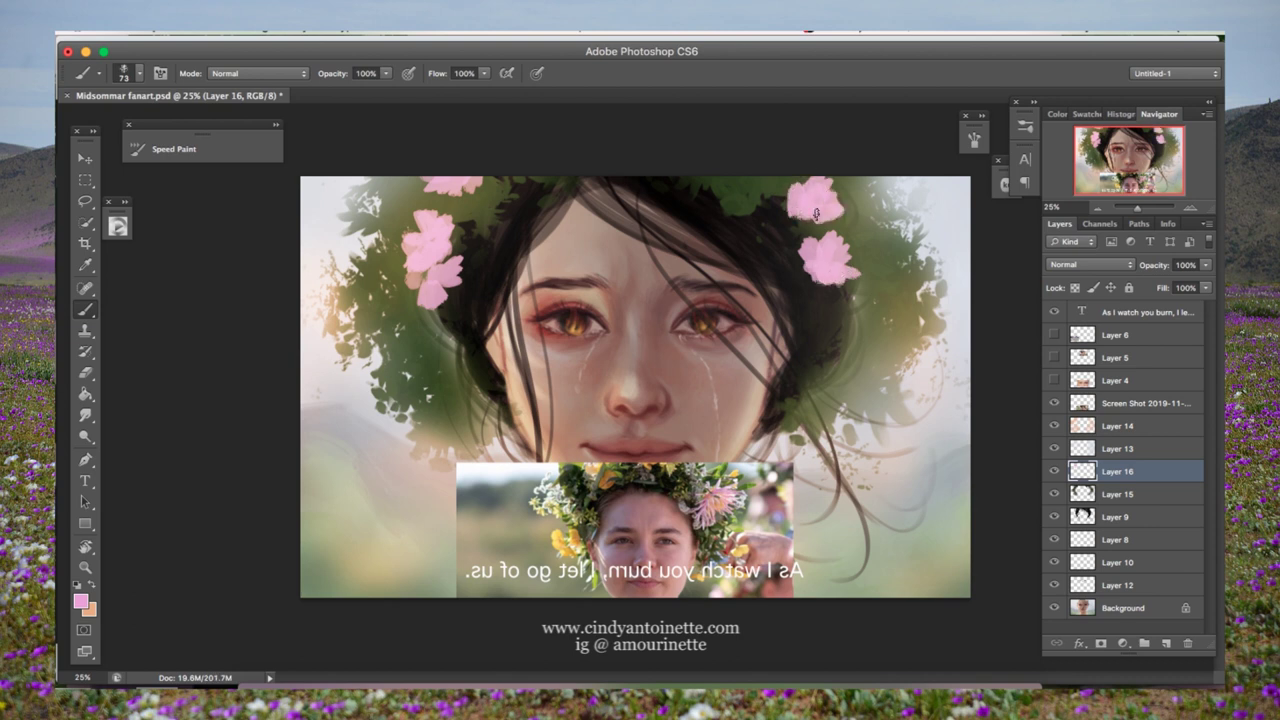
right_click(514, 232)
drag(430, 405, 445, 418)
drag(862, 358, 880, 378)
Step: Paint small pale blue flowers between the pink ones on both sides of the crown
click(398, 190)
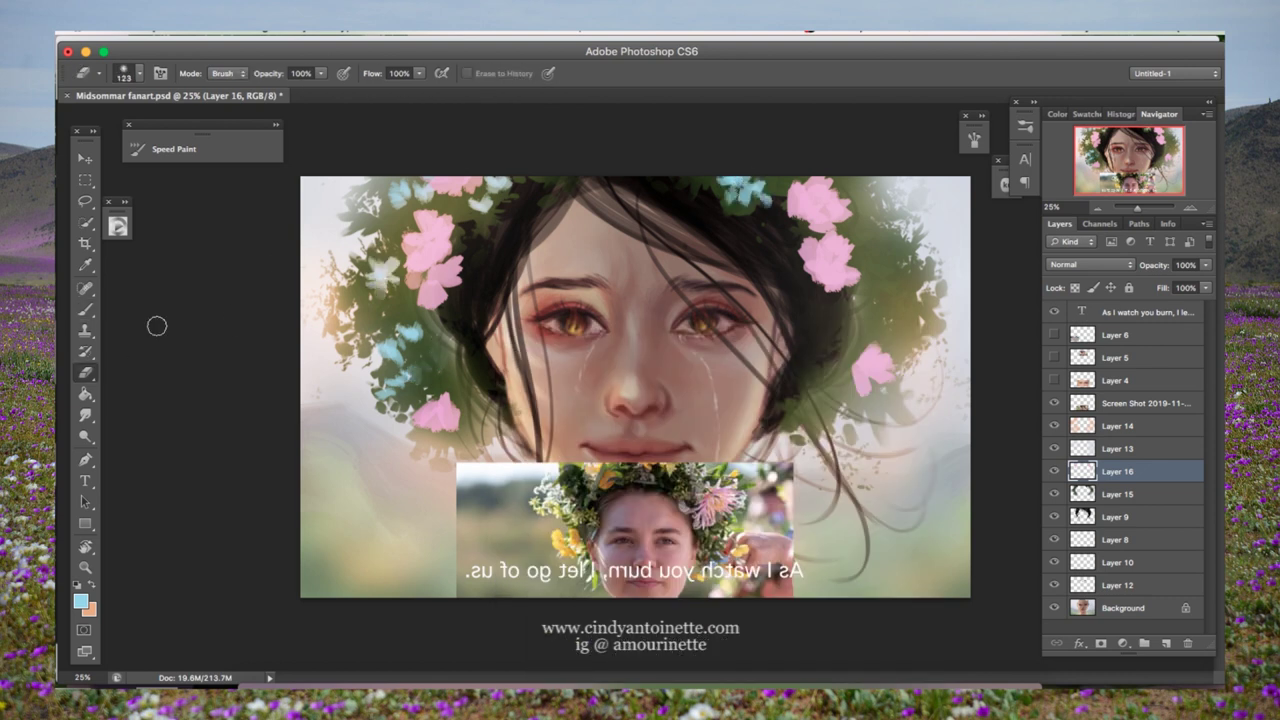
click(486, 249)
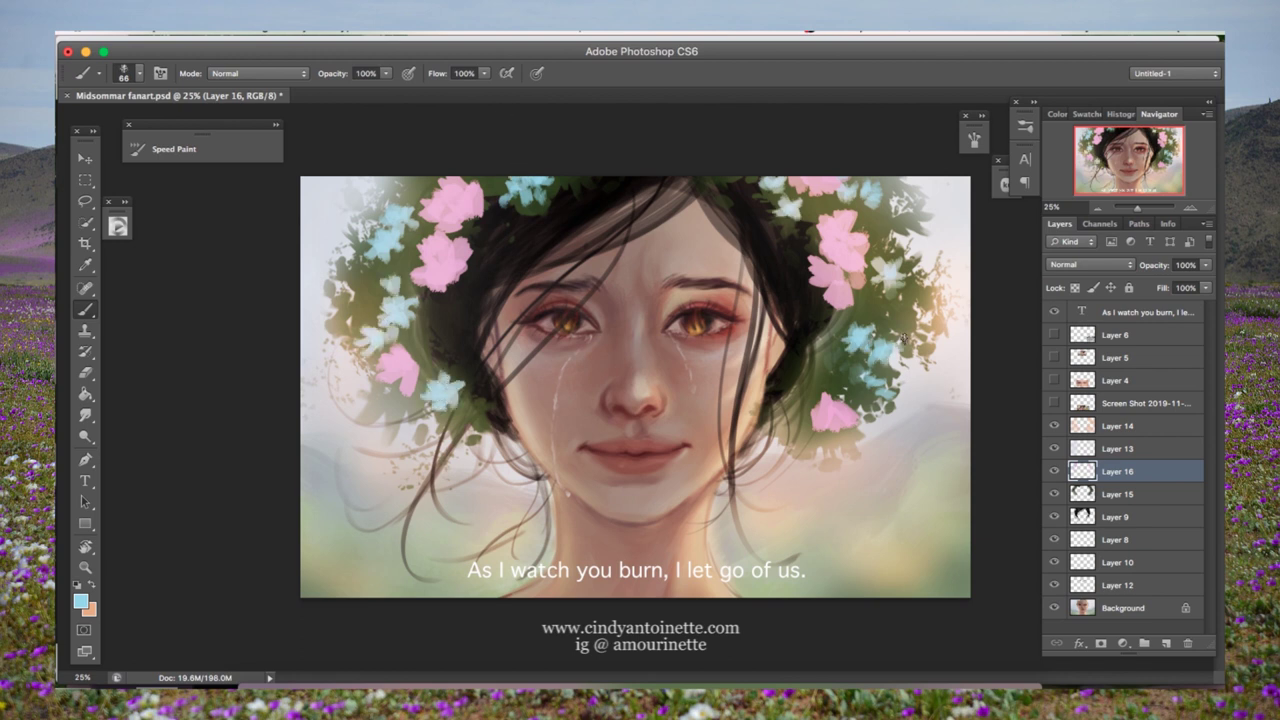
Step: Darken the flowers with a Brightness/Contrast adjustment at brightness -109 and contrast -1, masking it into soft shading with a 191 px soft brush
click(1122, 643)
click(1150, 458)
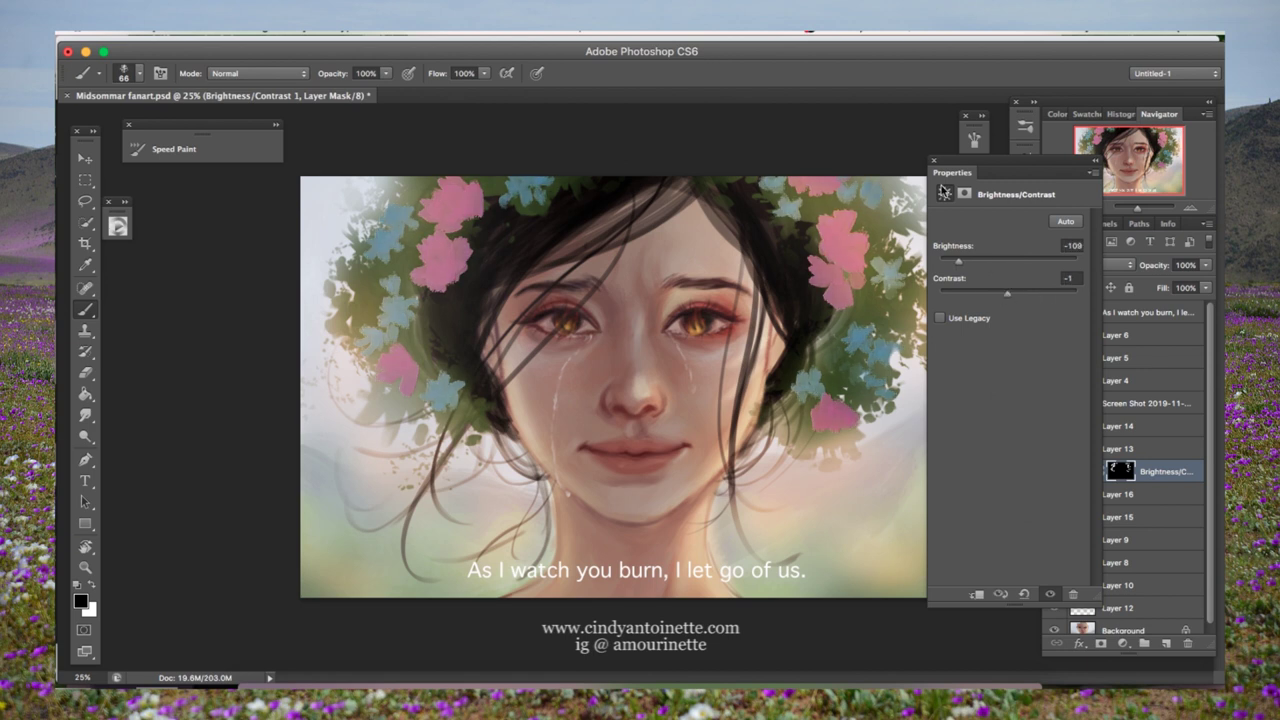
right_click(714, 330)
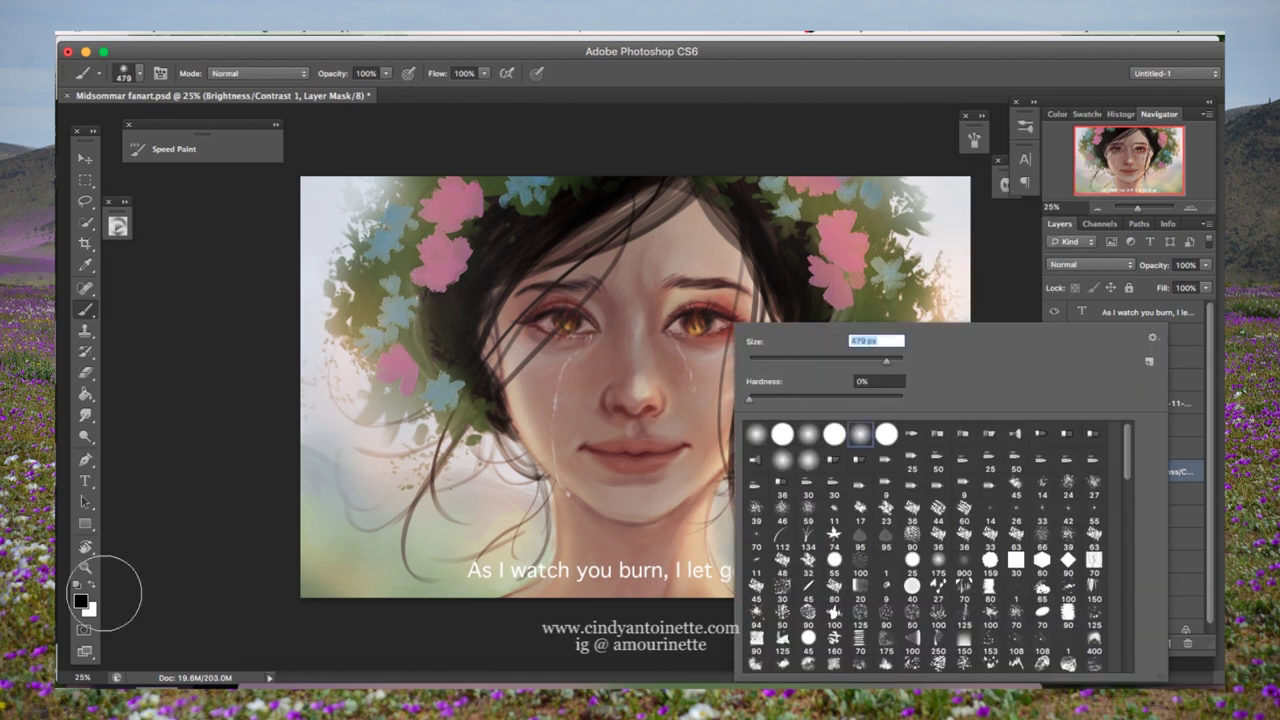
right_click(522, 259)
text(191)
key(Return)
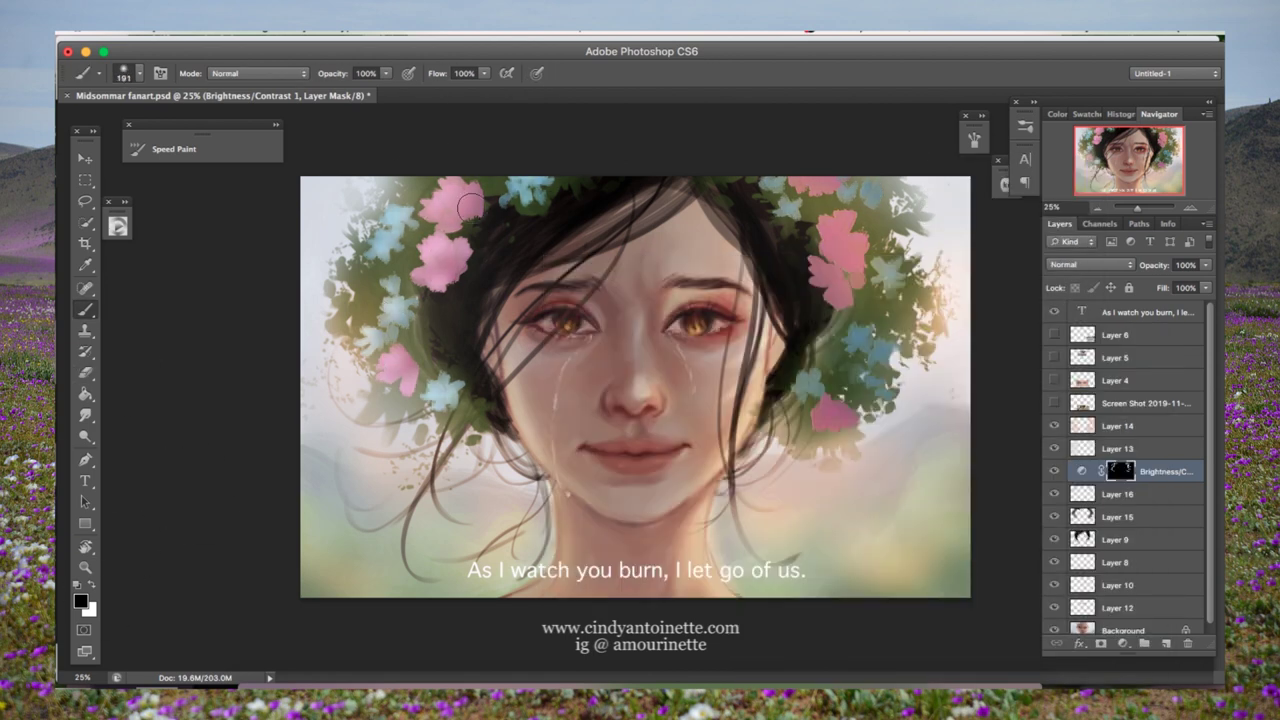
drag(865, 247, 900, 304)
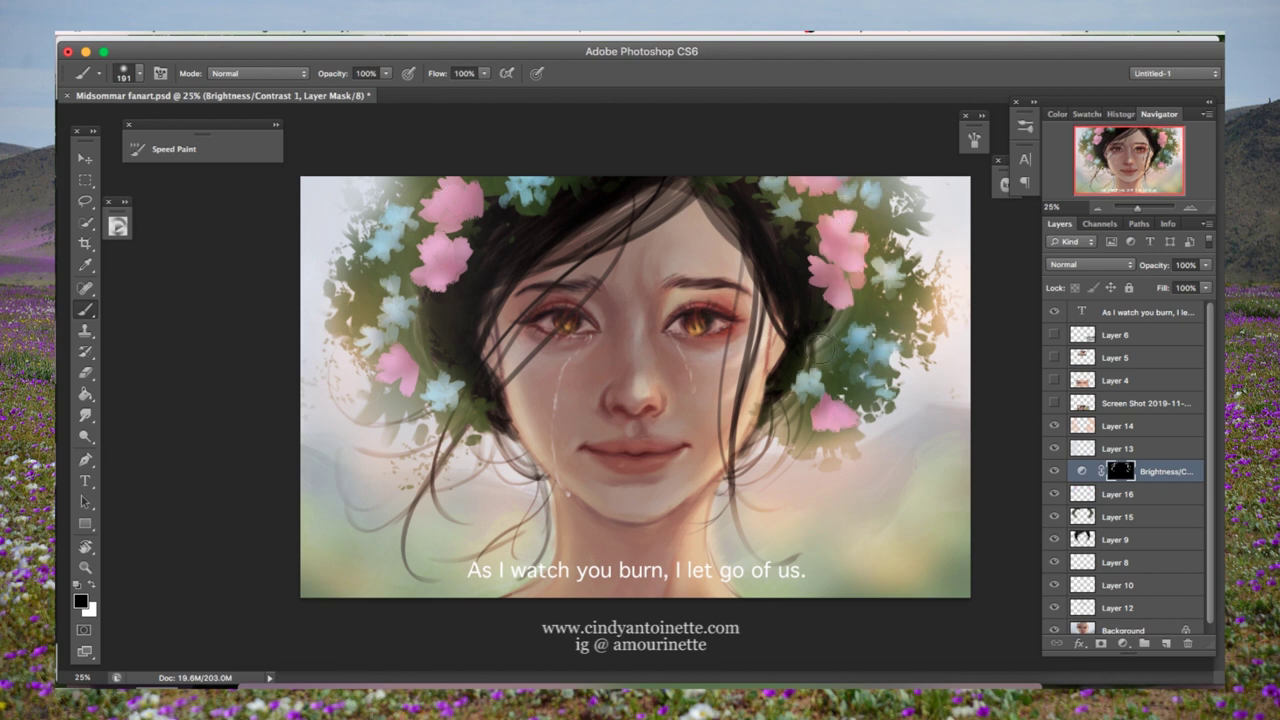
Step: Add a second Brightness/Contrast adjustment that darkens the crown's green foliage
click(1123, 643)
click(960, 385)
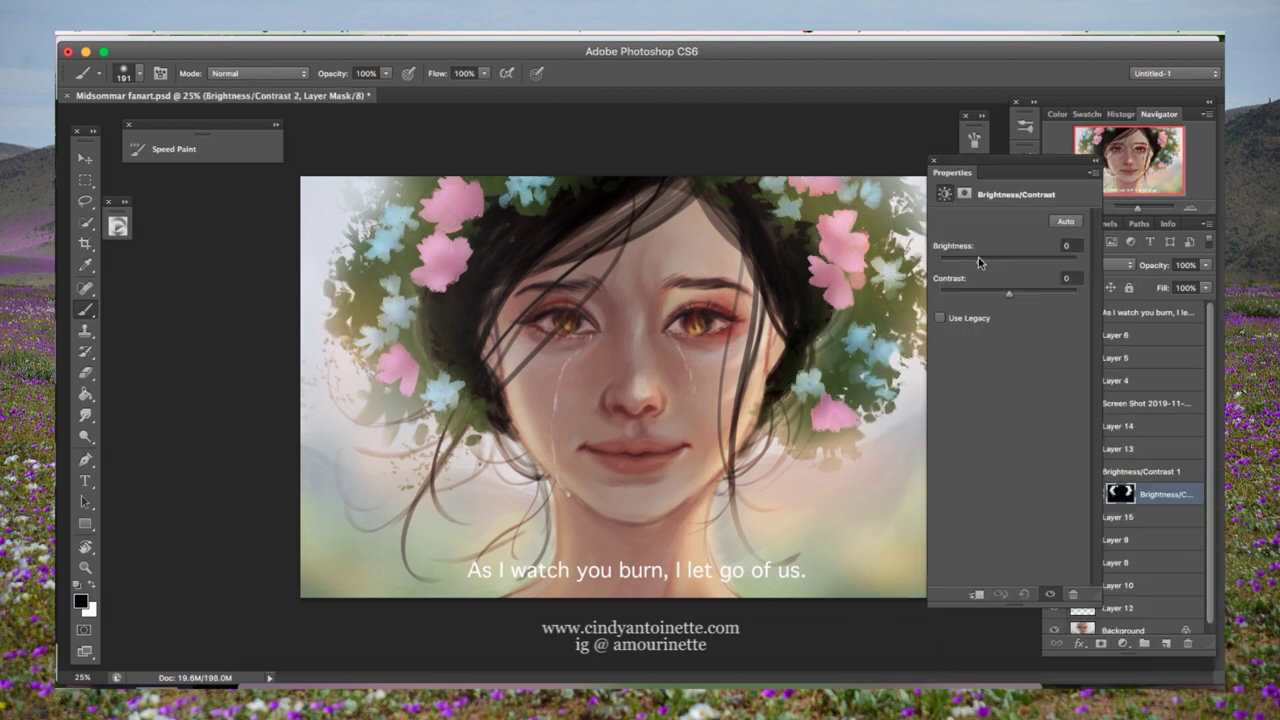
click(106, 338)
Step: Switch to a textured paint brush and mask the foliage adjustment to bring back lighter patches among the leaves
click(140, 73)
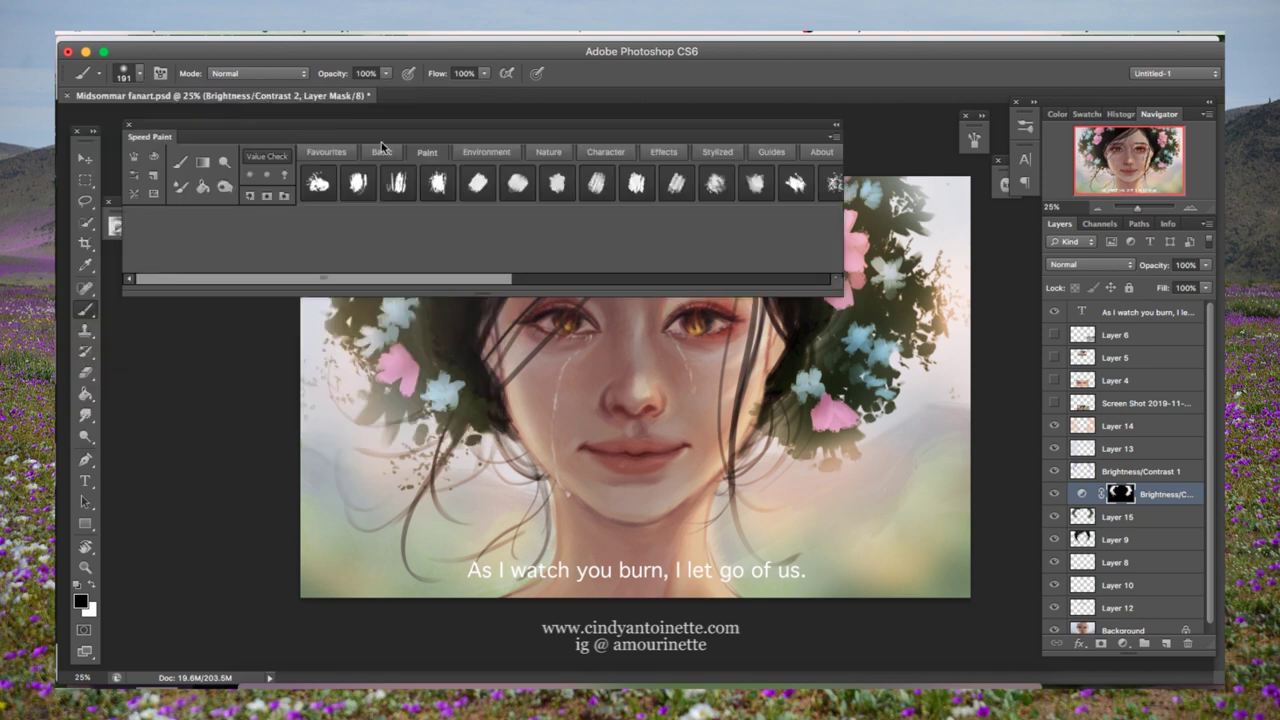
double_click(480, 180)
key(F5)
key(F5)
right_click(573, 296)
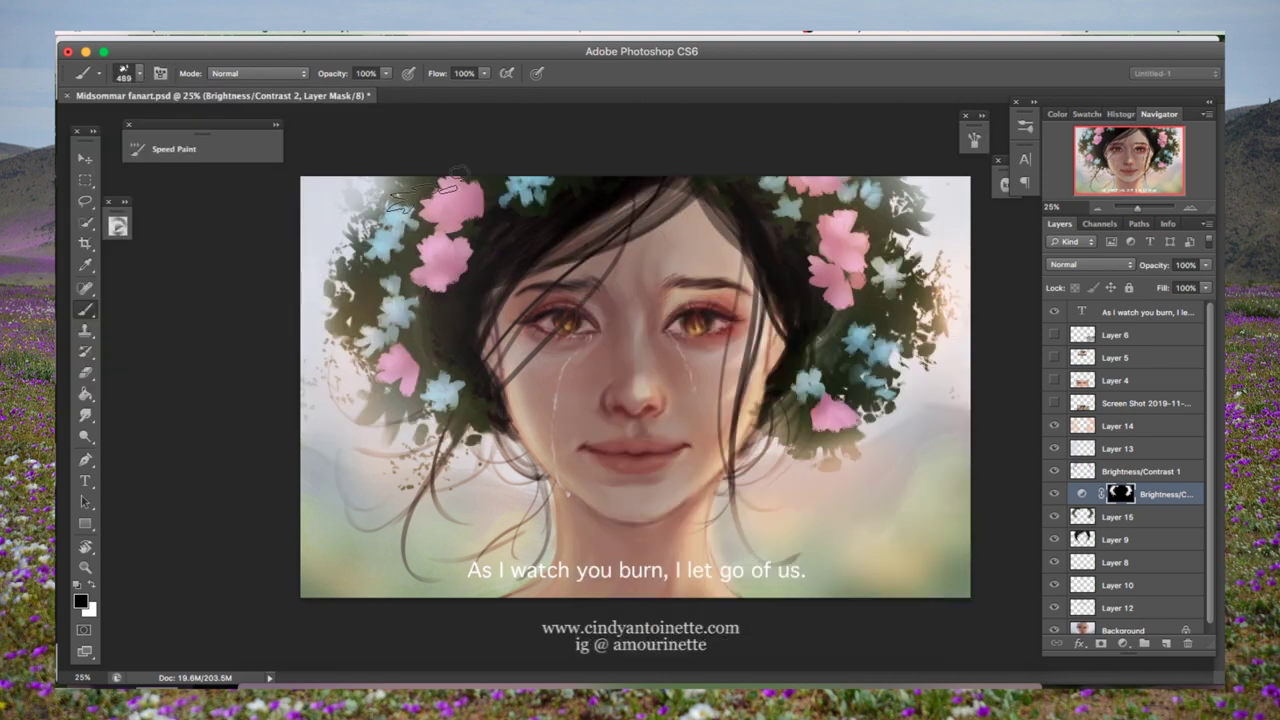
key(Return)
right_click(622, 290)
key(Return)
Step: Add a new layer above the flowers and try dark green leaf strokes over the pink flowers with a color sampled from the foliage
click(1166, 642)
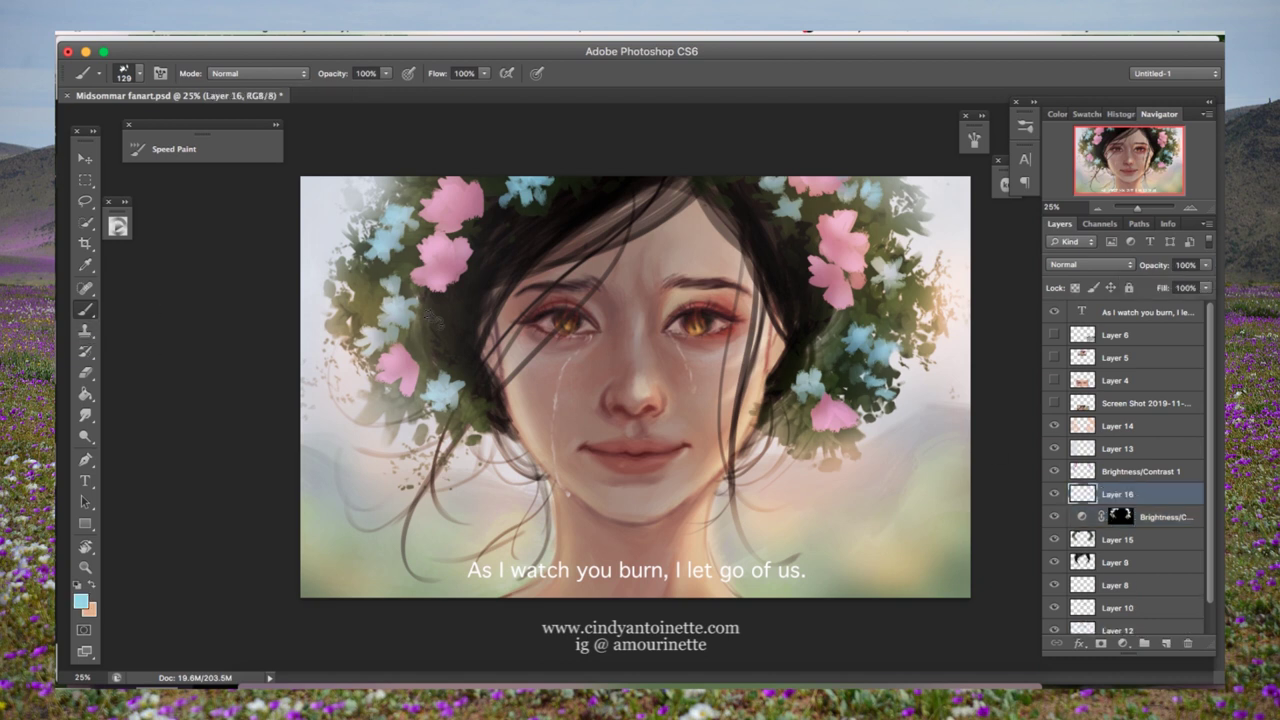
alt+click(731, 435)
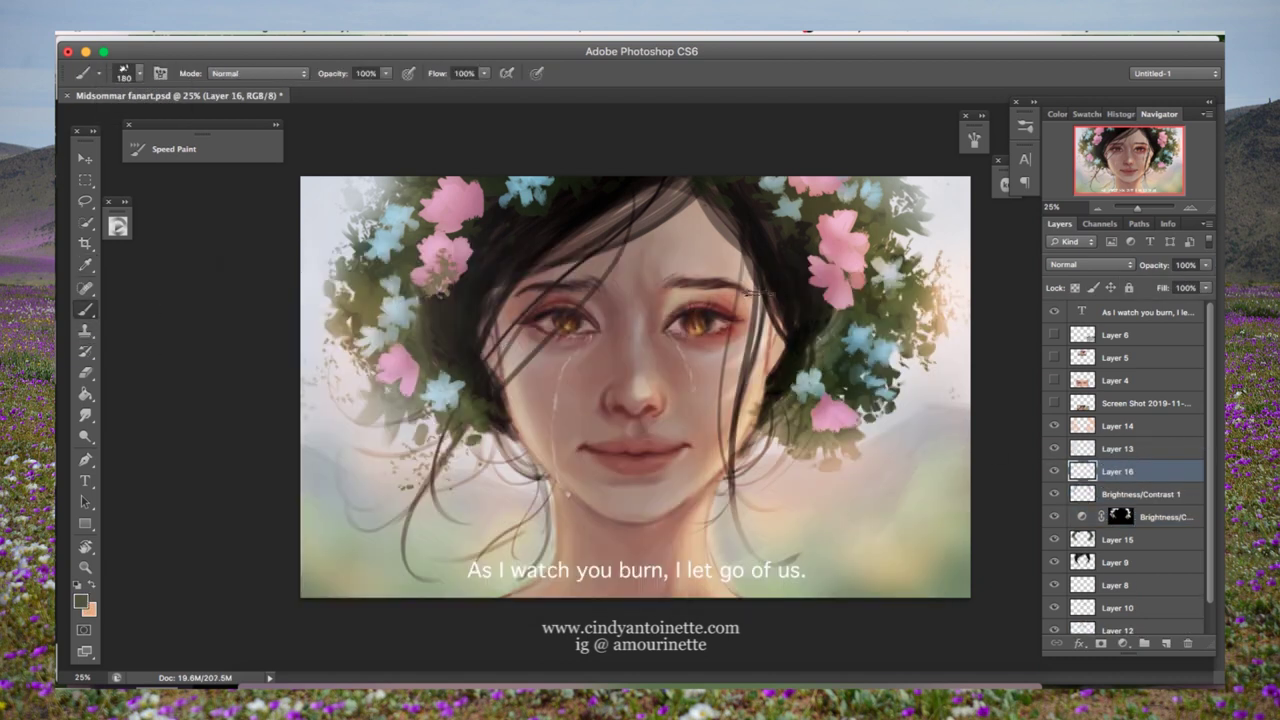
right_click(385, 352)
key(Return)
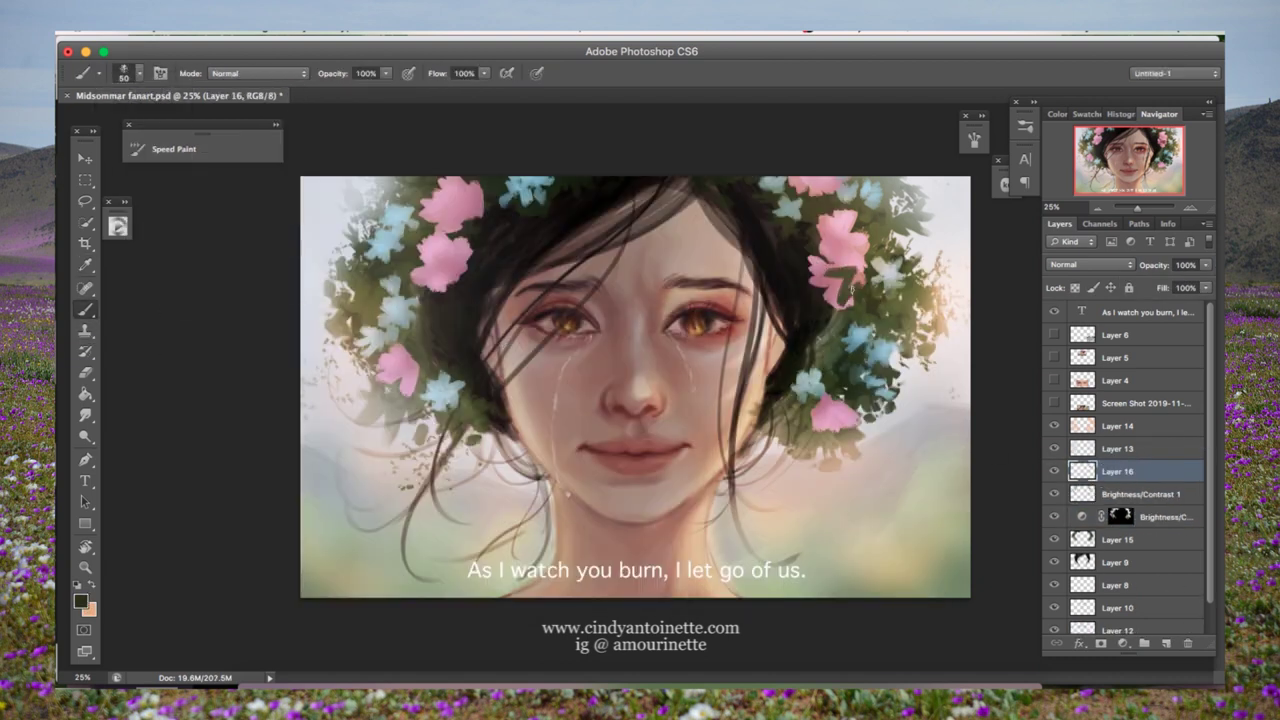
right_click(784, 272)
key(Return)
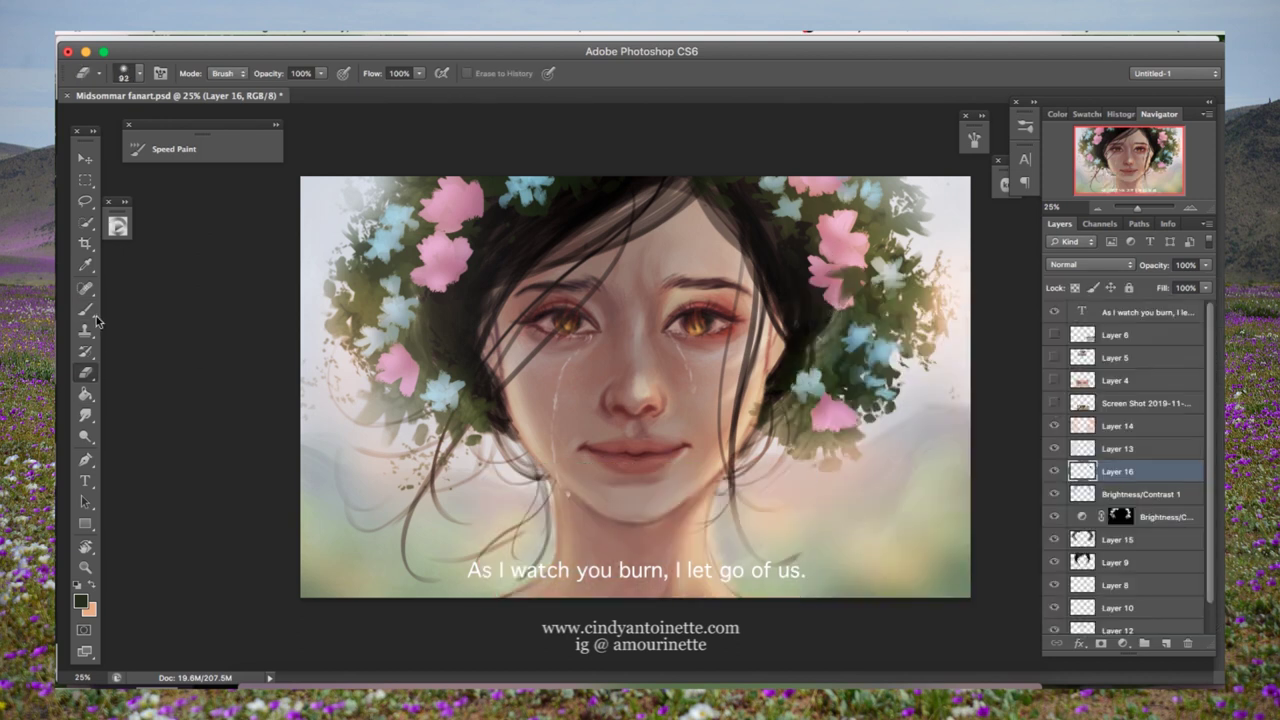
Step: Paint dark green leaves around the pink flowers on the left half of the crown, trimming the strokes with the eraser
right_click(782, 238)
key(Return)
key(e)
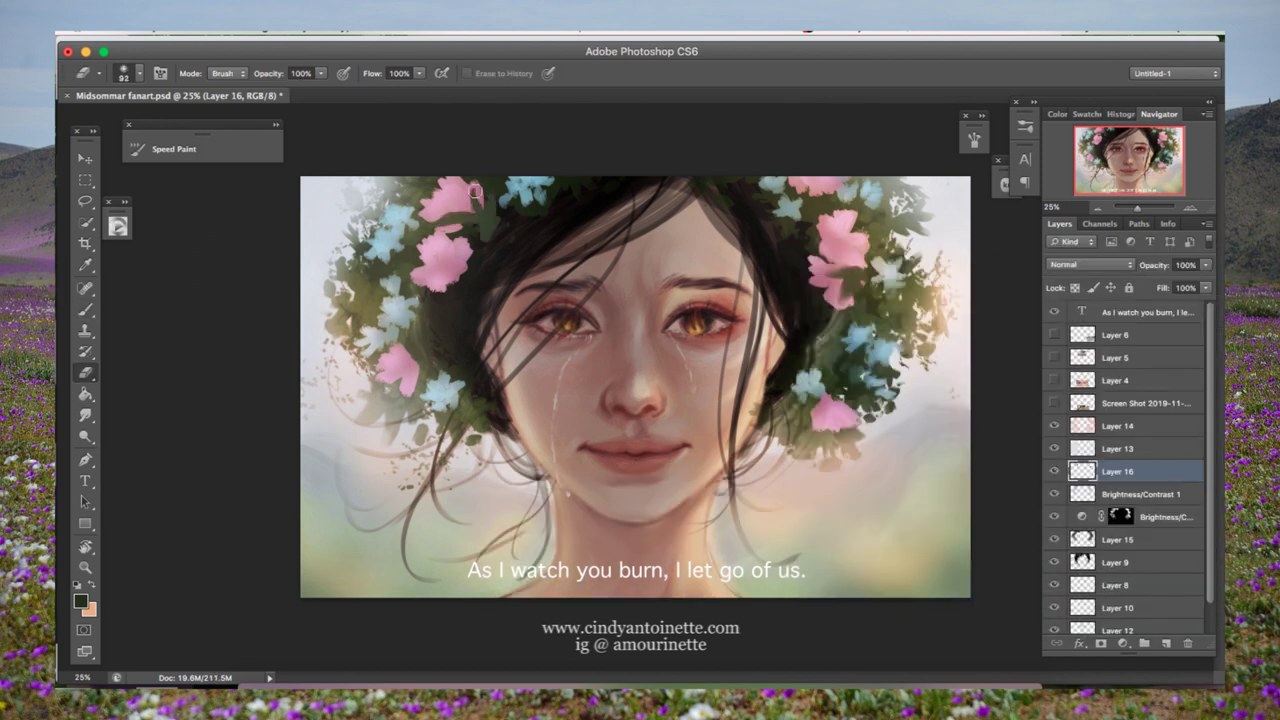
click(89, 306)
key(e)
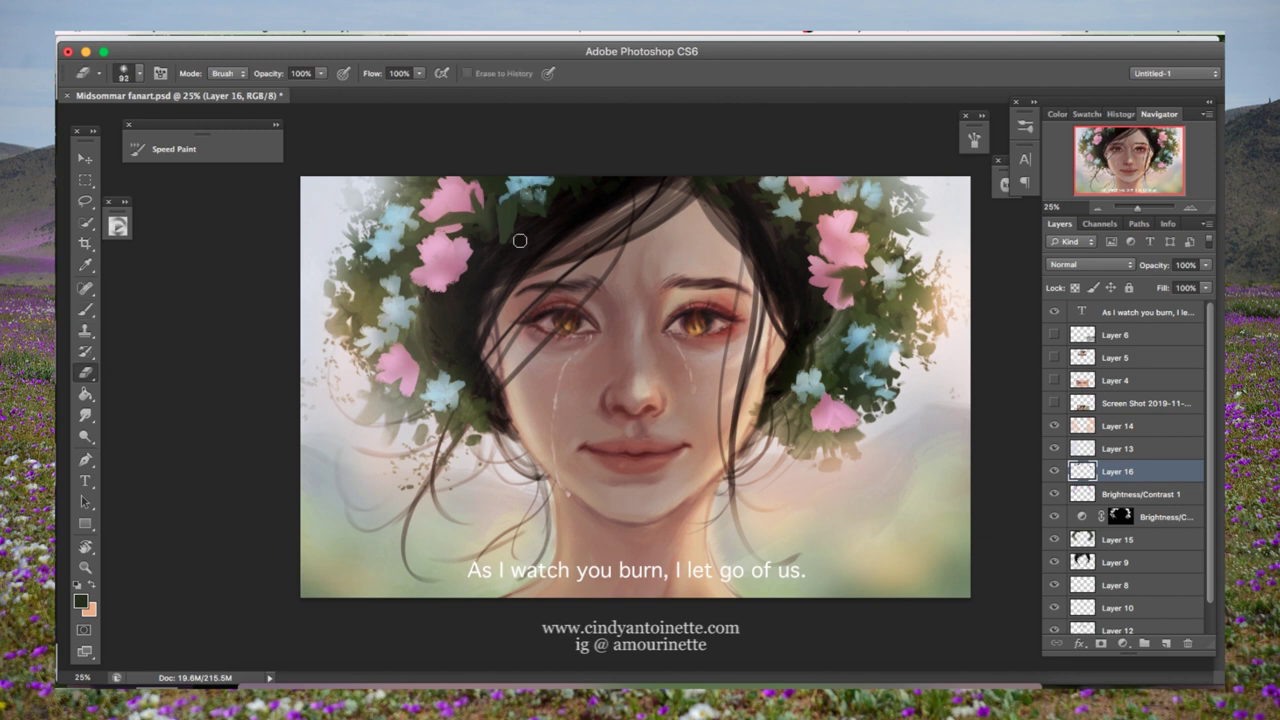
click(89, 309)
drag(445, 330, 457, 284)
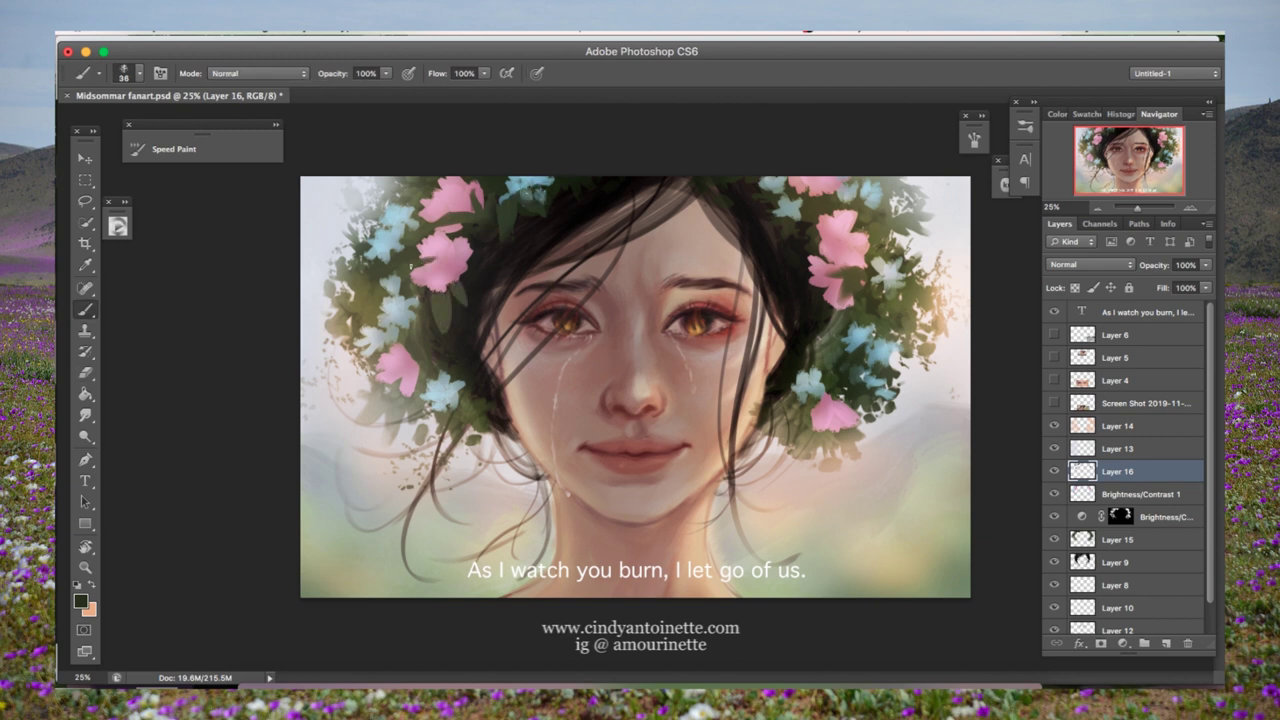
key(e)
key(b)
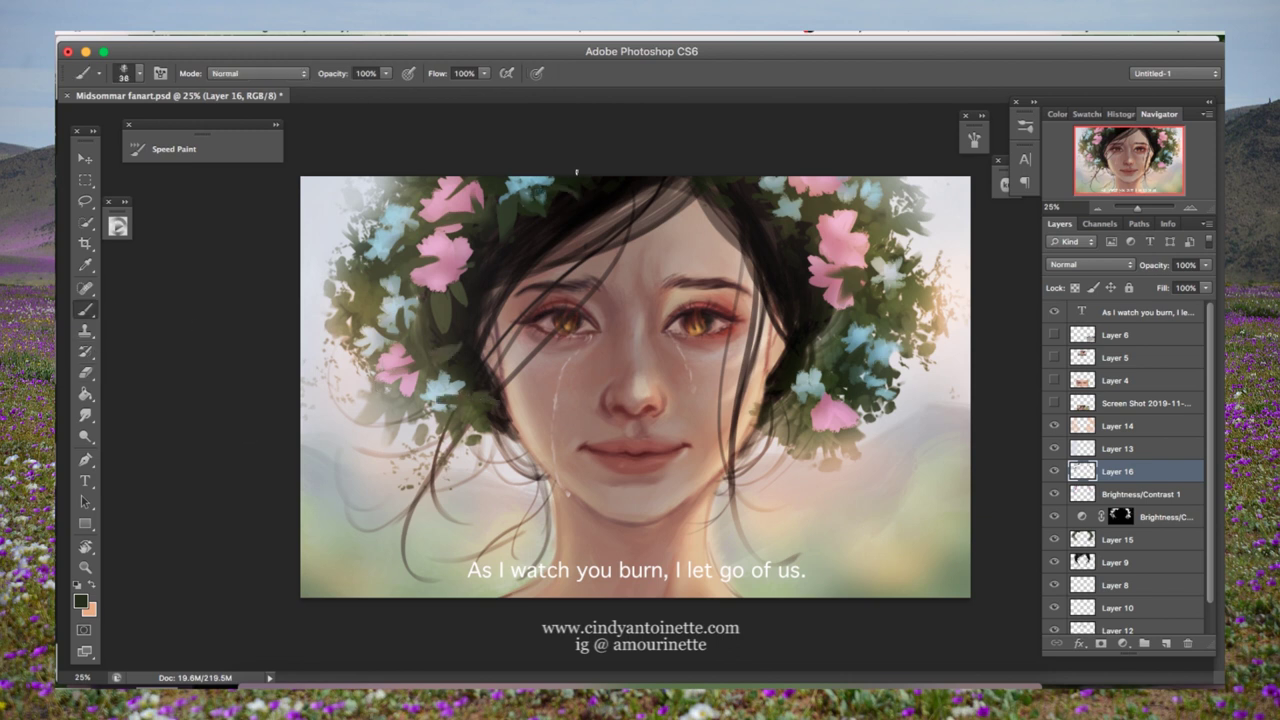
key(e)
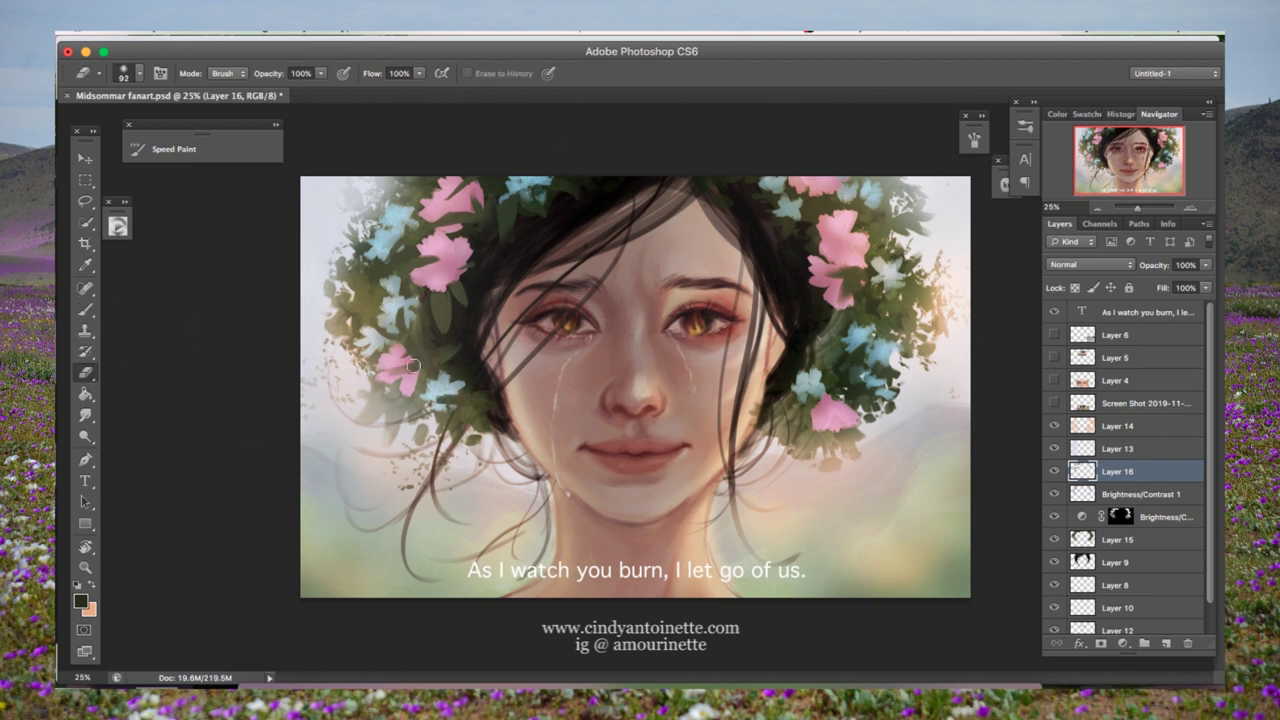
Step: Paint dark leaves between the flowers on the other half of the crown while the canvas is temporarily flipped horizontally
click(250, 2)
click(250, 2)
click(470, 280)
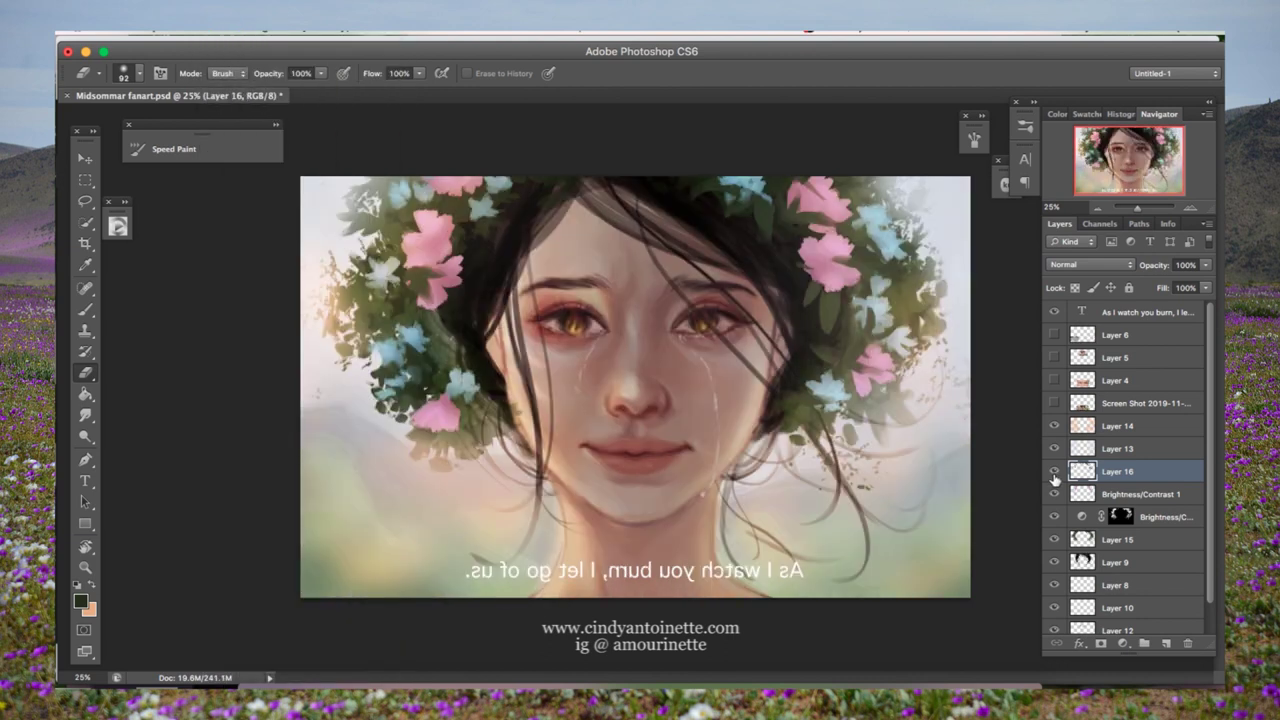
key(b)
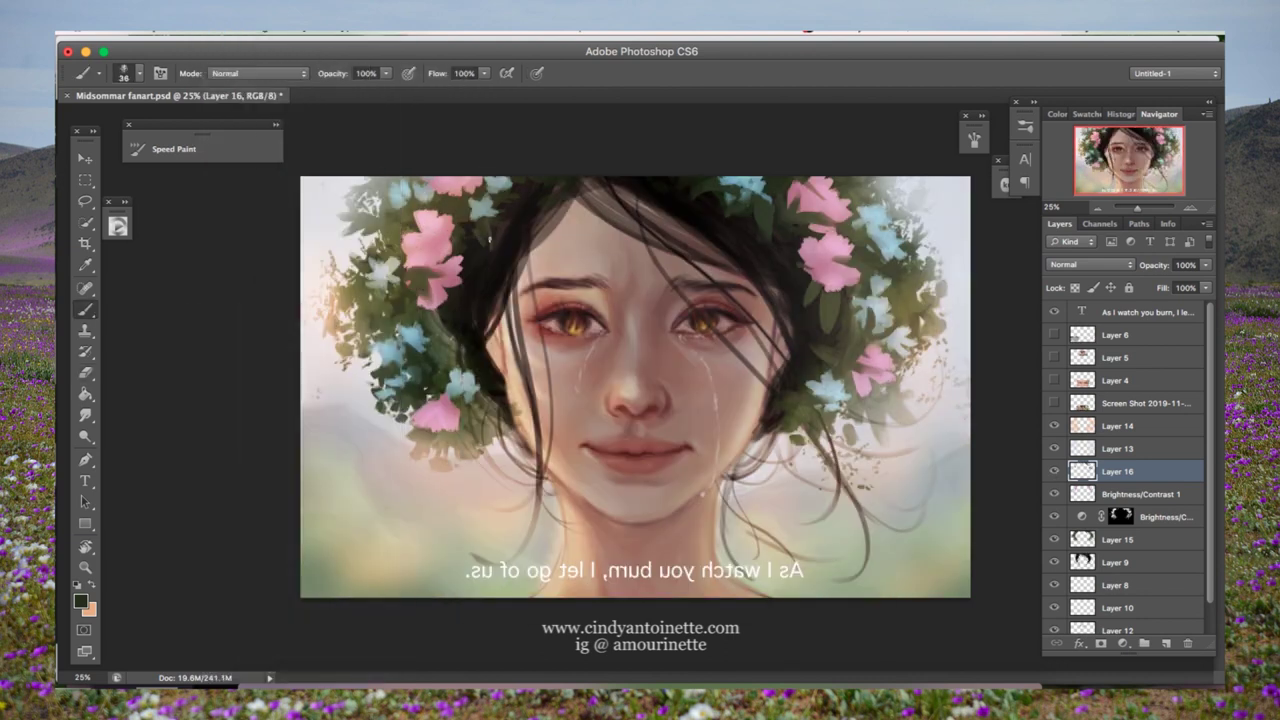
right_click(530, 205)
key(Escape)
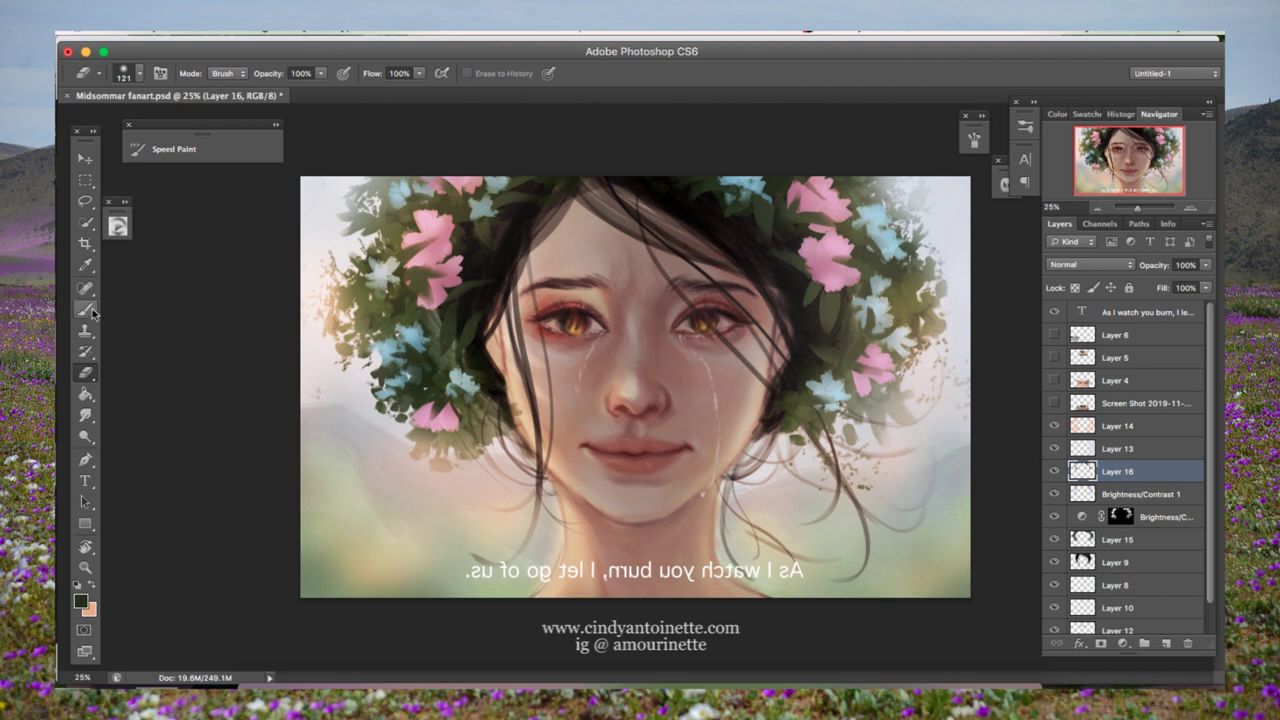
key(super+shift+h)
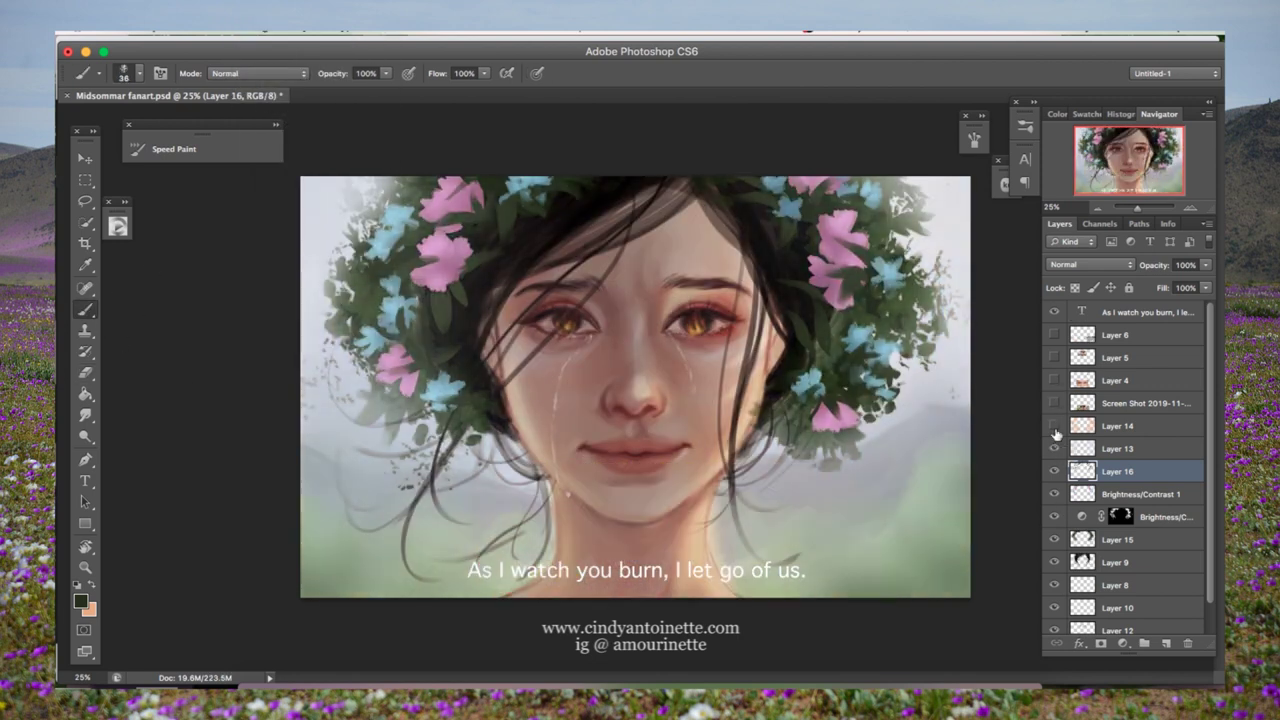
Step: Lock the transparency of the Brightness/Contrast 1 flower layer and paint dark magenta details into the pink flowers
click(1054, 494)
click(1054, 494)
click(1140, 494)
click(80, 601)
click(608, 277)
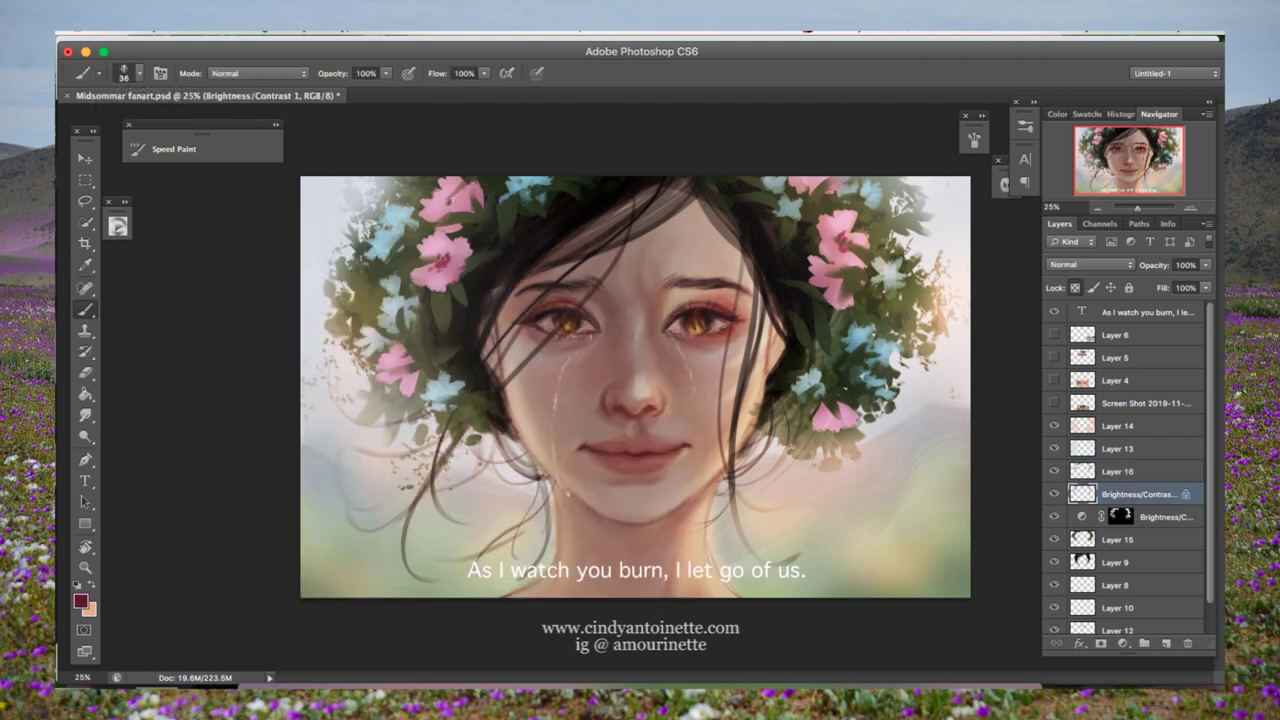
key(alt)
key(super+alt+z)
Step: Refine the petals of the pink flowers with a larger textured brush and pink tones sampled from the painting
alt+click(500, 432)
right_click(570, 287)
key(Escape)
key(super+alt+z)
alt+click(455, 197)
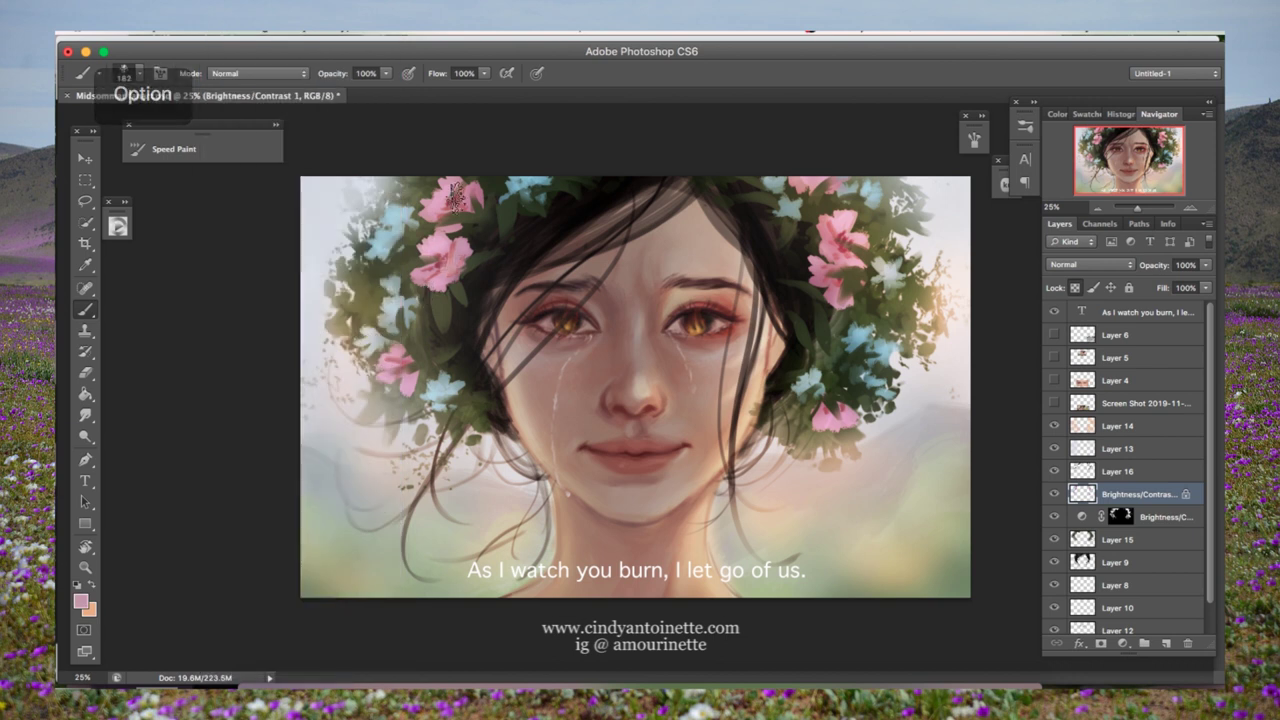
Step: Merge the leaf, flower, adjustment and foliage layers into one layer, and enlarge the eraser to 1211 px
click(1073, 469)
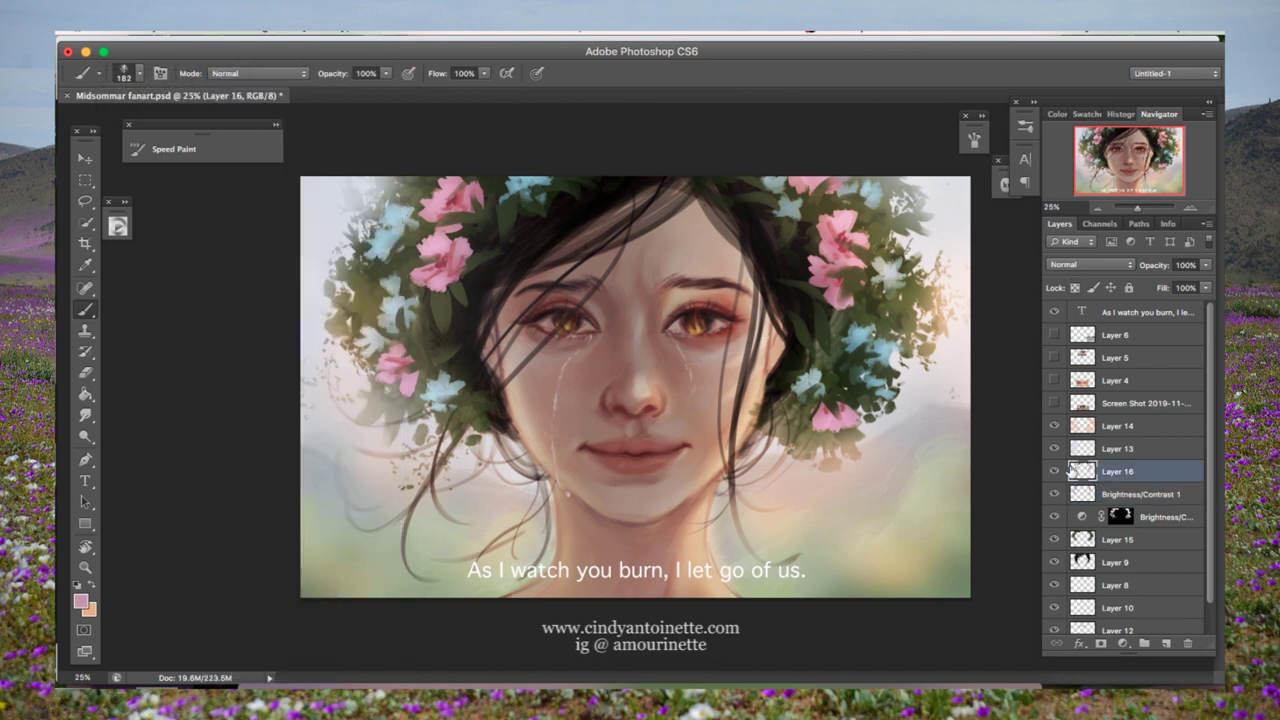
shift+click(1073, 539)
key(super+e)
click(1073, 448)
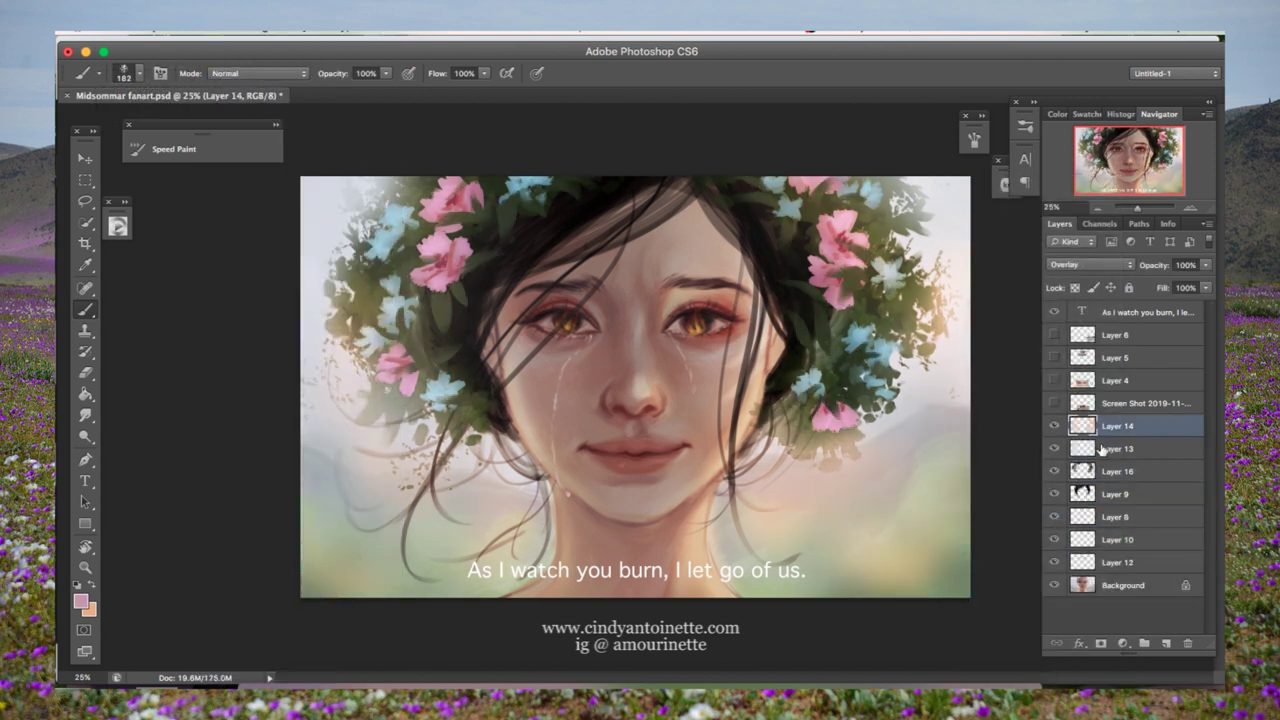
key(e)
right_click(570, 245)
key(Escape)
click(1168, 470)
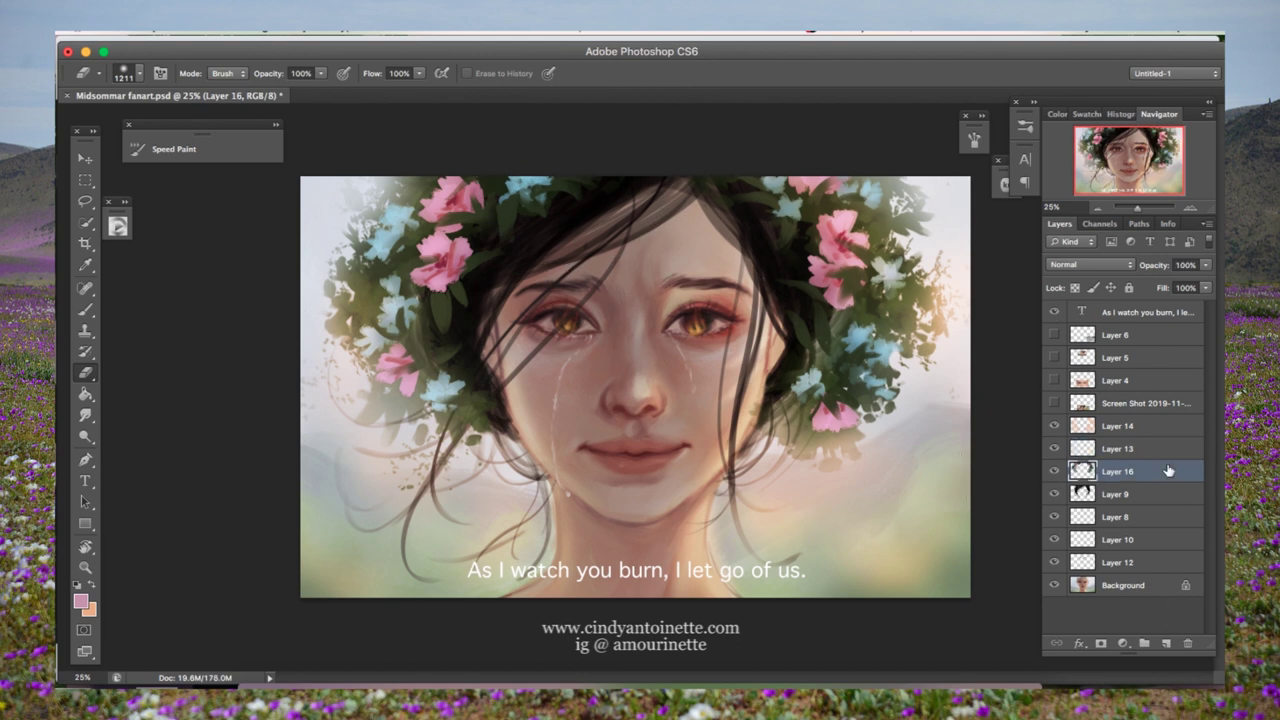
Step: Add Layer 17 above the crown layer and paint clusters of tiny white blossoms across the crown's left half
click(1165, 645)
key(b)
right_click(551, 245)
right_click(486, 188)
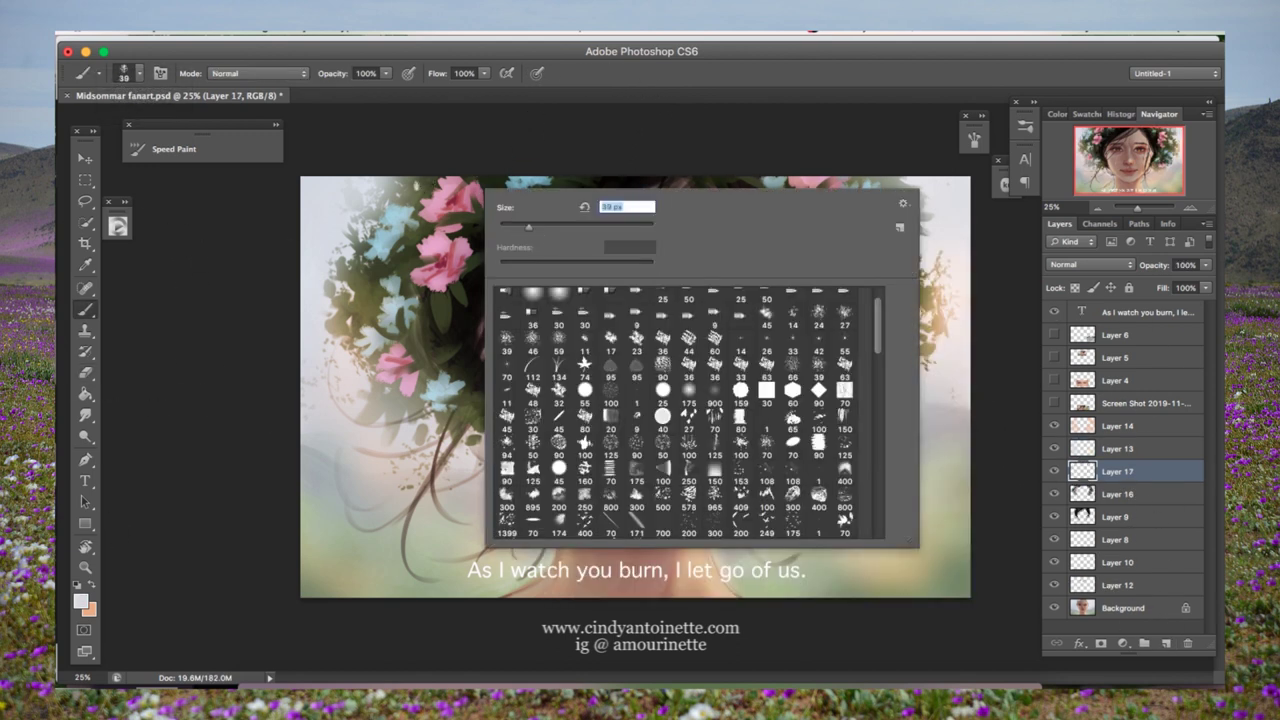
key(Escape)
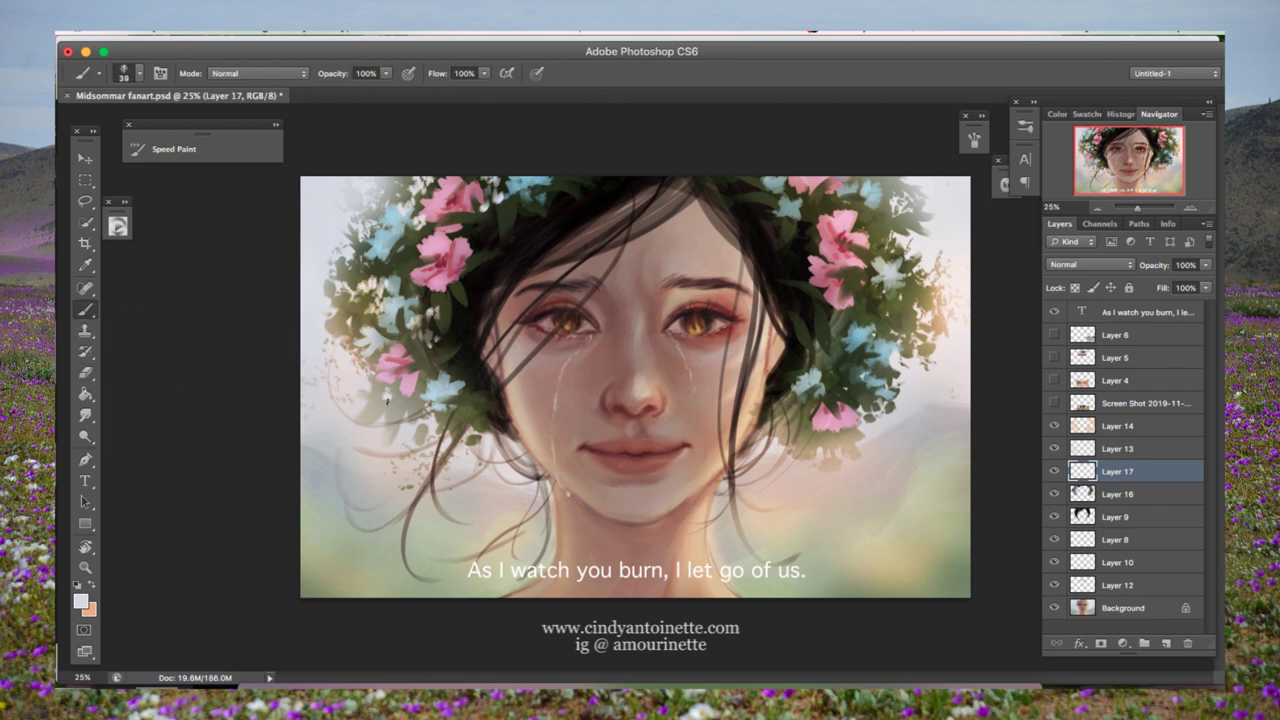
click(484, 250)
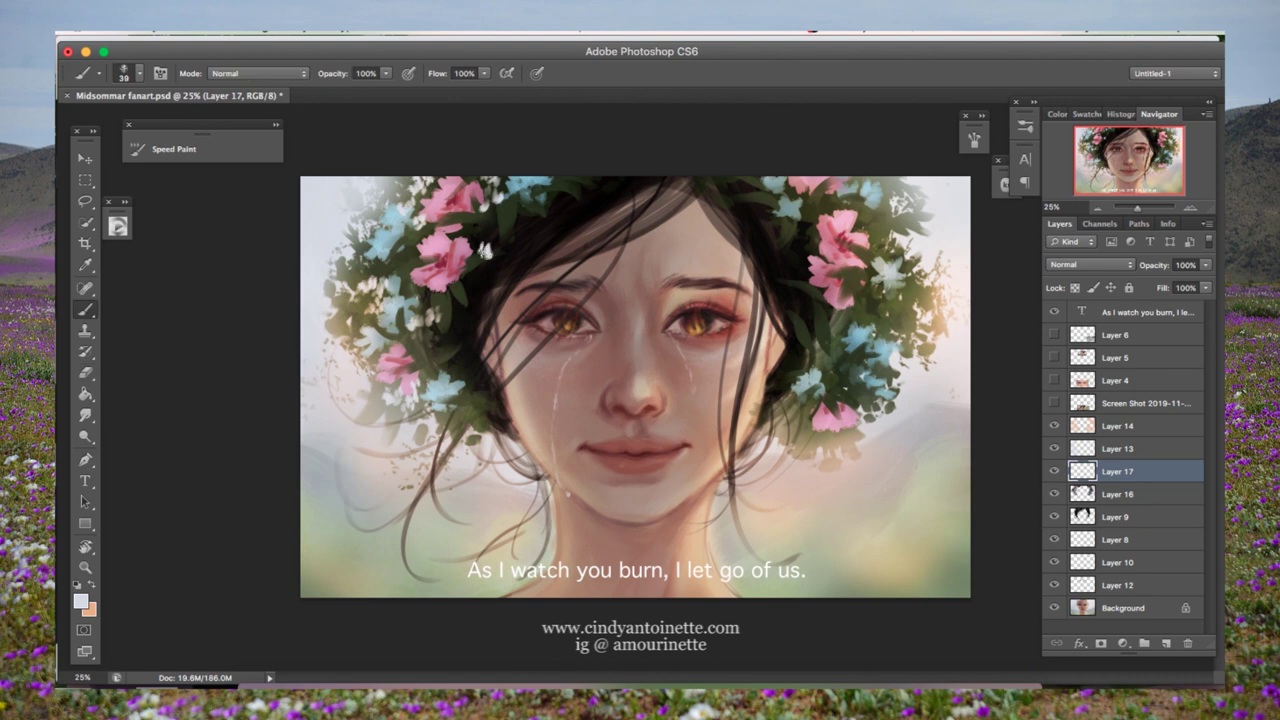
drag(484, 248, 478, 258)
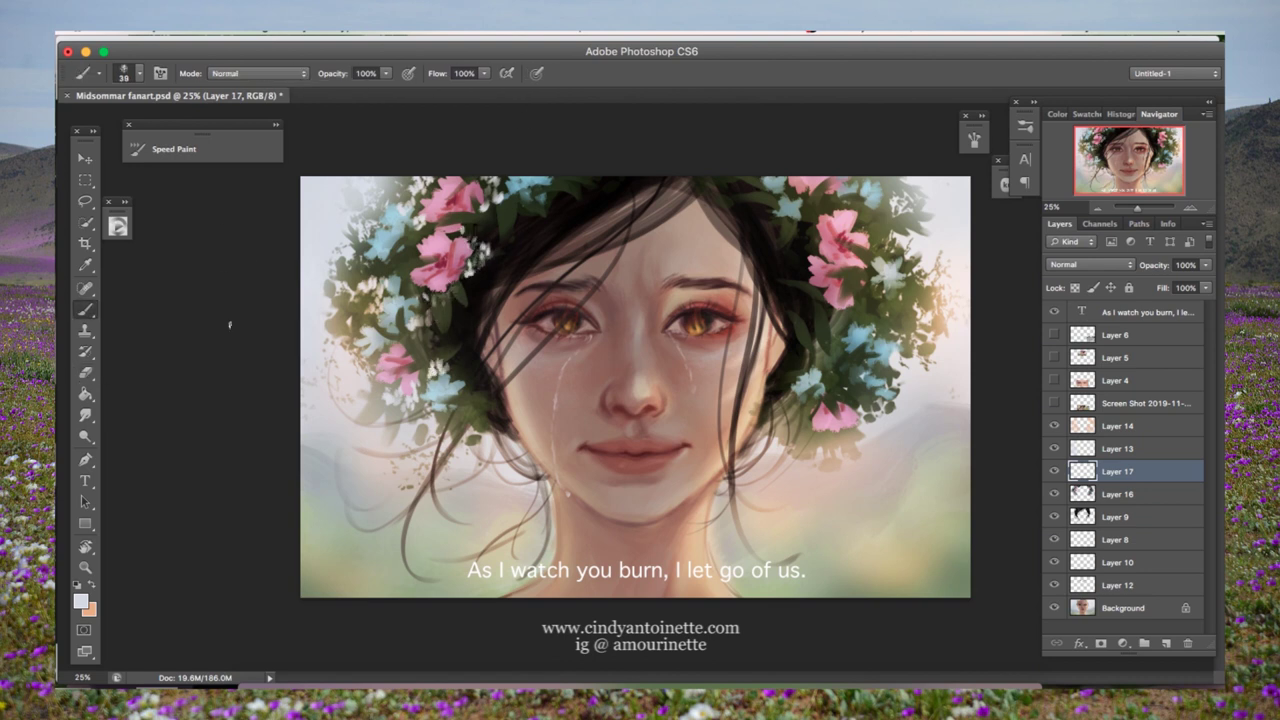
Step: Paint and trim tiny white blossoms on the other half of the crown while the canvas is temporarily flipped horizontally
click(255, 20)
click(465, 285)
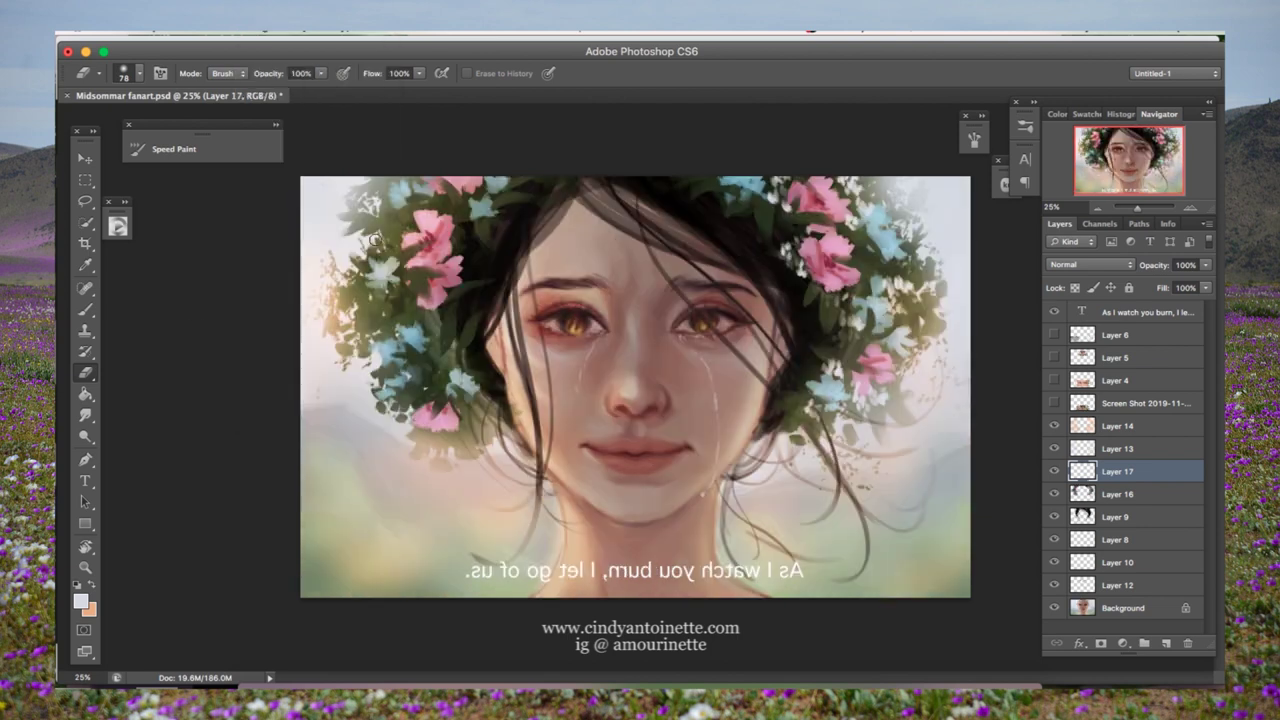
click(87, 312)
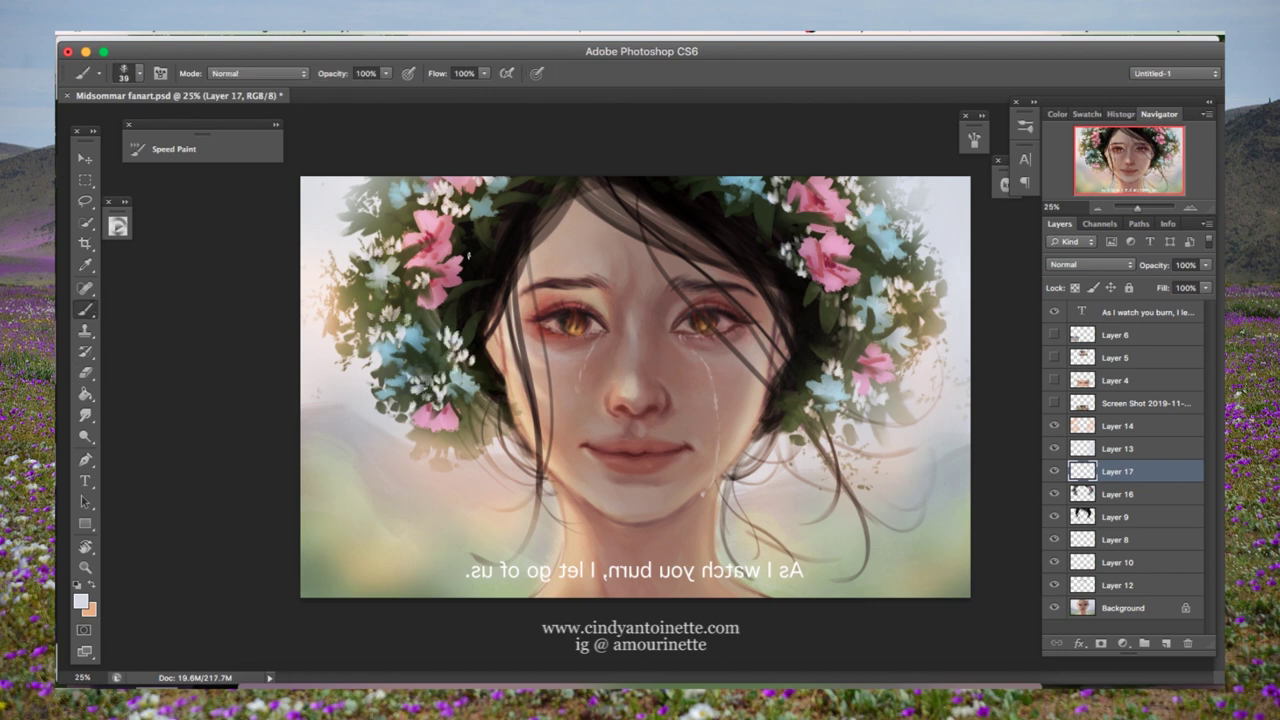
key(e)
key(b)
key(e)
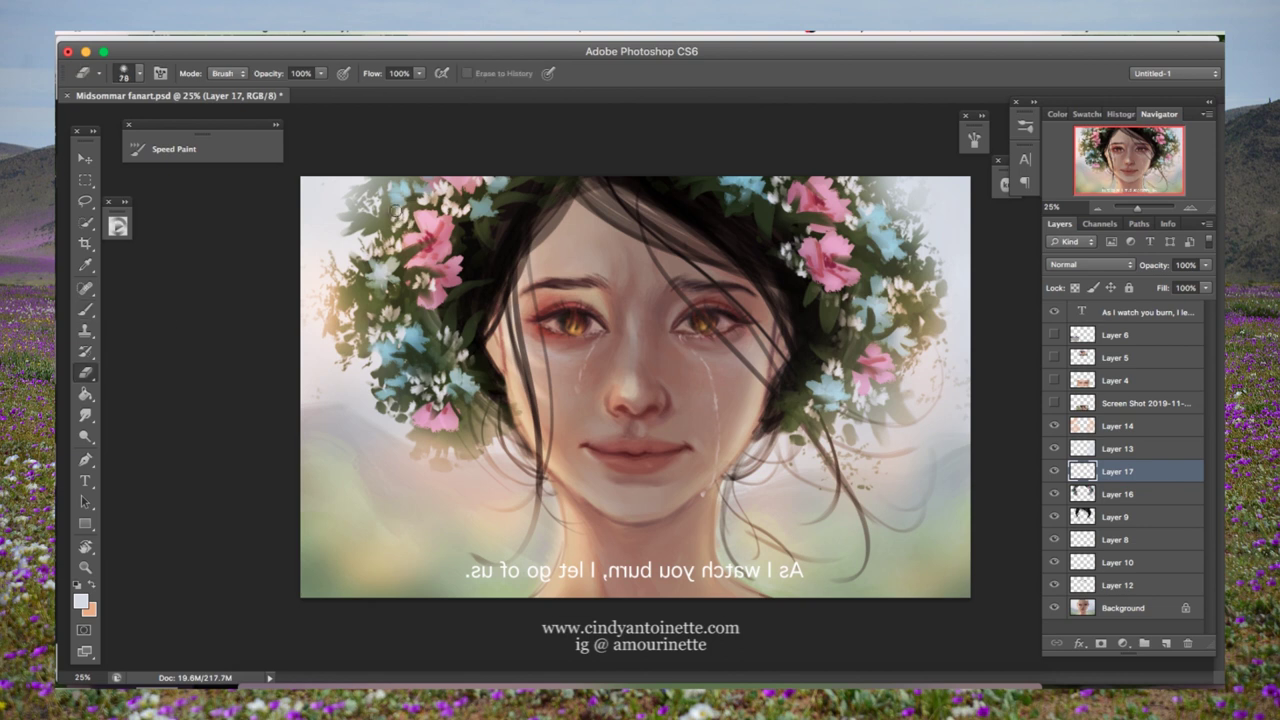
key(b)
key(e)
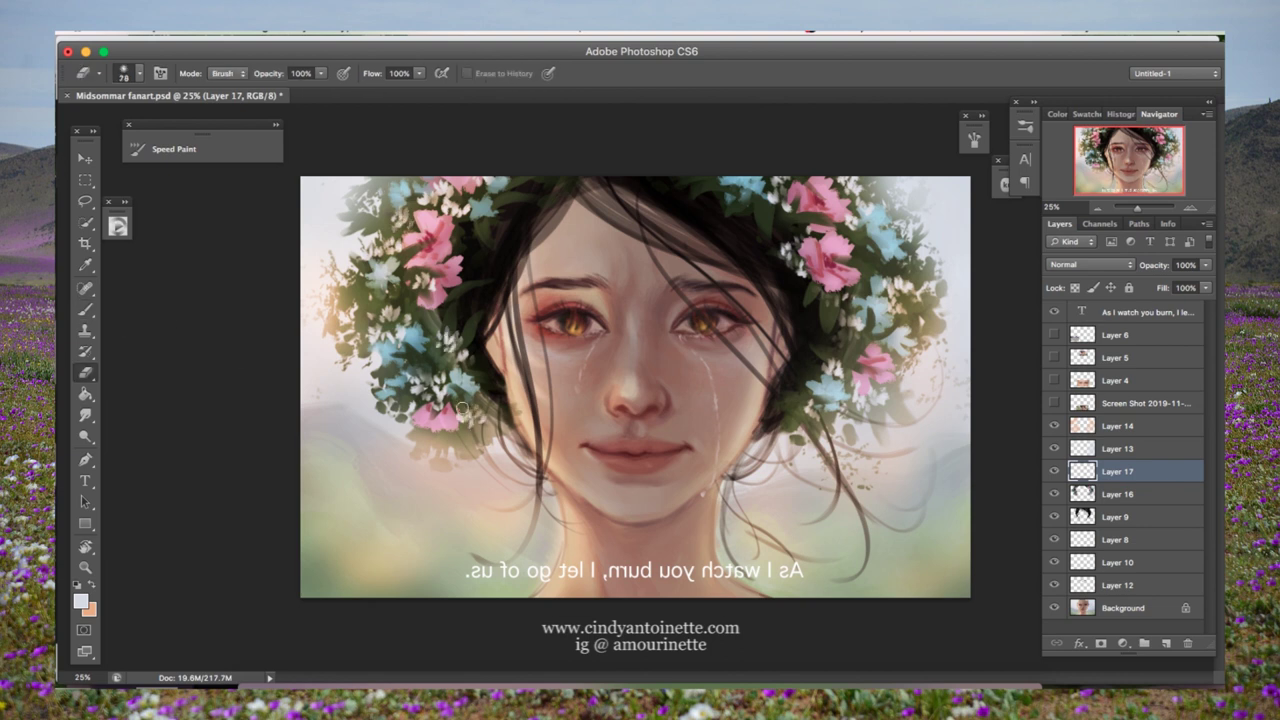
click(470, 277)
Step: Paint dark hair beside the woman's right-hand cheek on Layer 9 and tidy it with the eraser
key(alt+[)
key(alt+[)
key(b)
drag(760, 380, 755, 445)
key(e)
key(alt+])
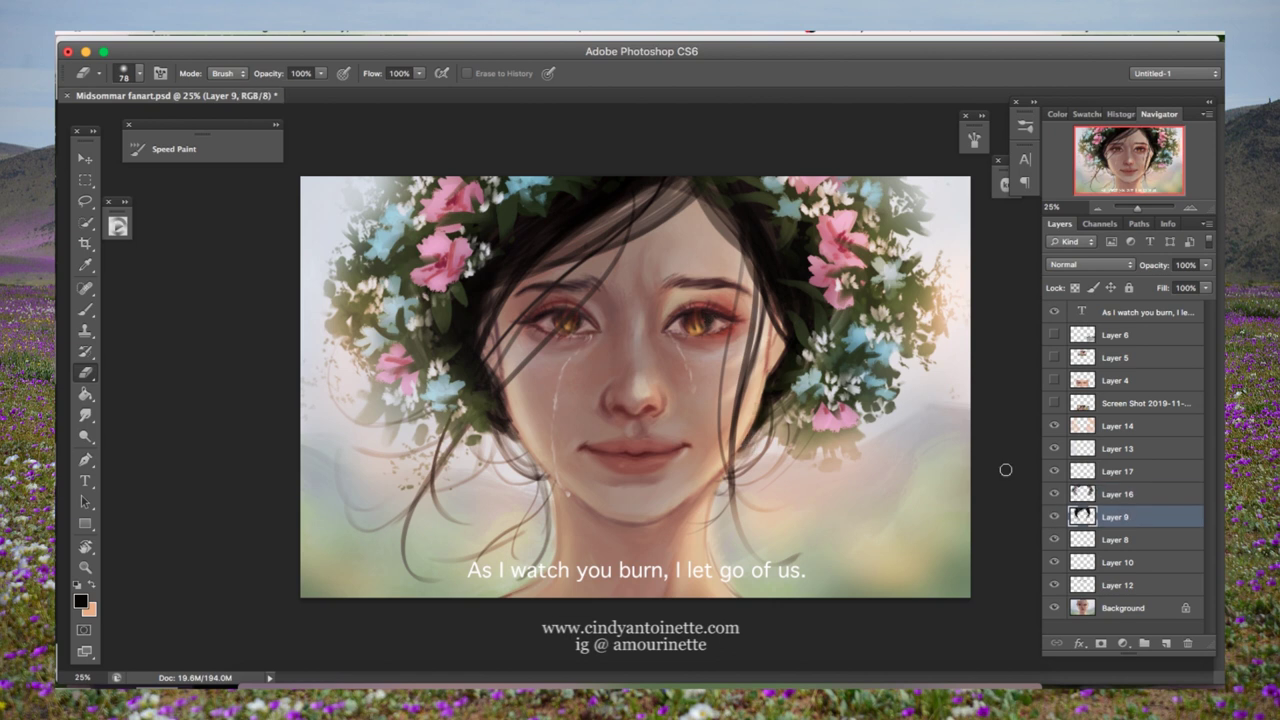
Step: Paint long thin black hair strands down both sides of the face on Layer 9
click(1095, 517)
key(b)
key(F5)
key(F5)
right_click(800, 337)
drag(760, 330, 740, 500)
drag(757, 305, 757, 428)
drag(518, 285, 518, 424)
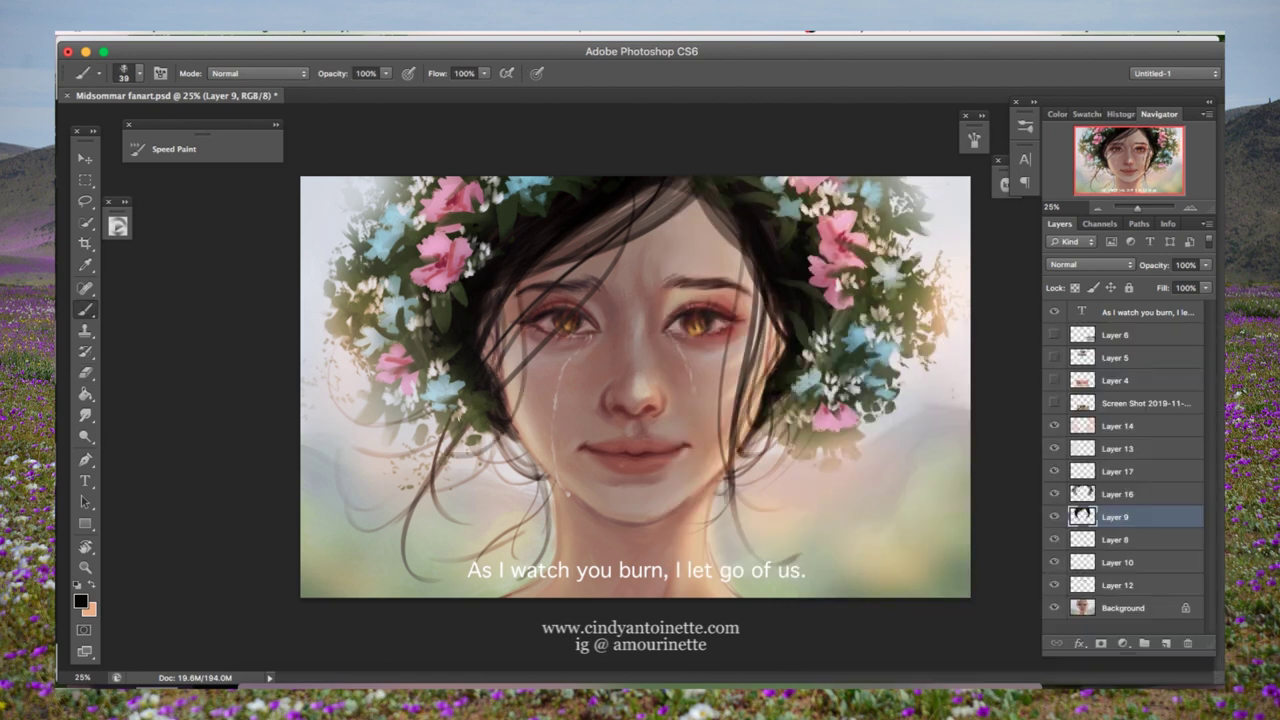
Step: Paint long wispy dark hair strands curling down beside the right side of the neck on Layer 9
click(225, 32)
click(234, 77)
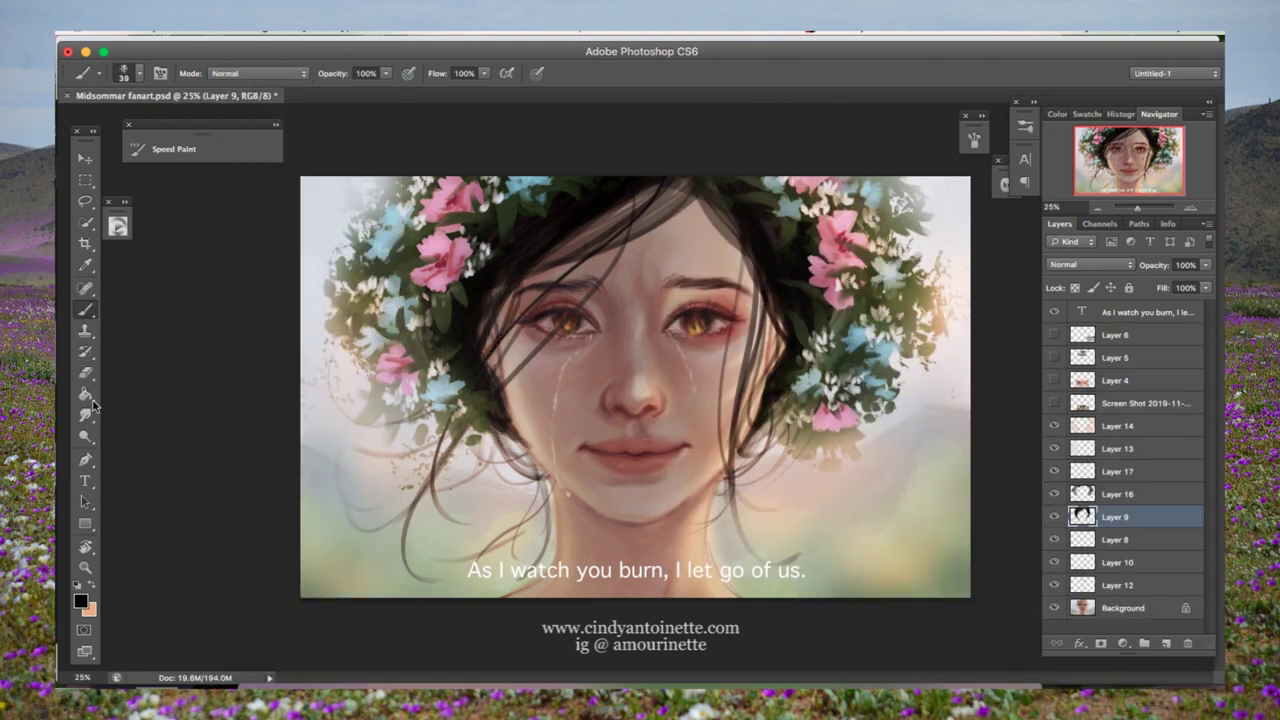
right_click(784, 322)
key(Escape)
click(225, 32)
click(234, 77)
key(e)
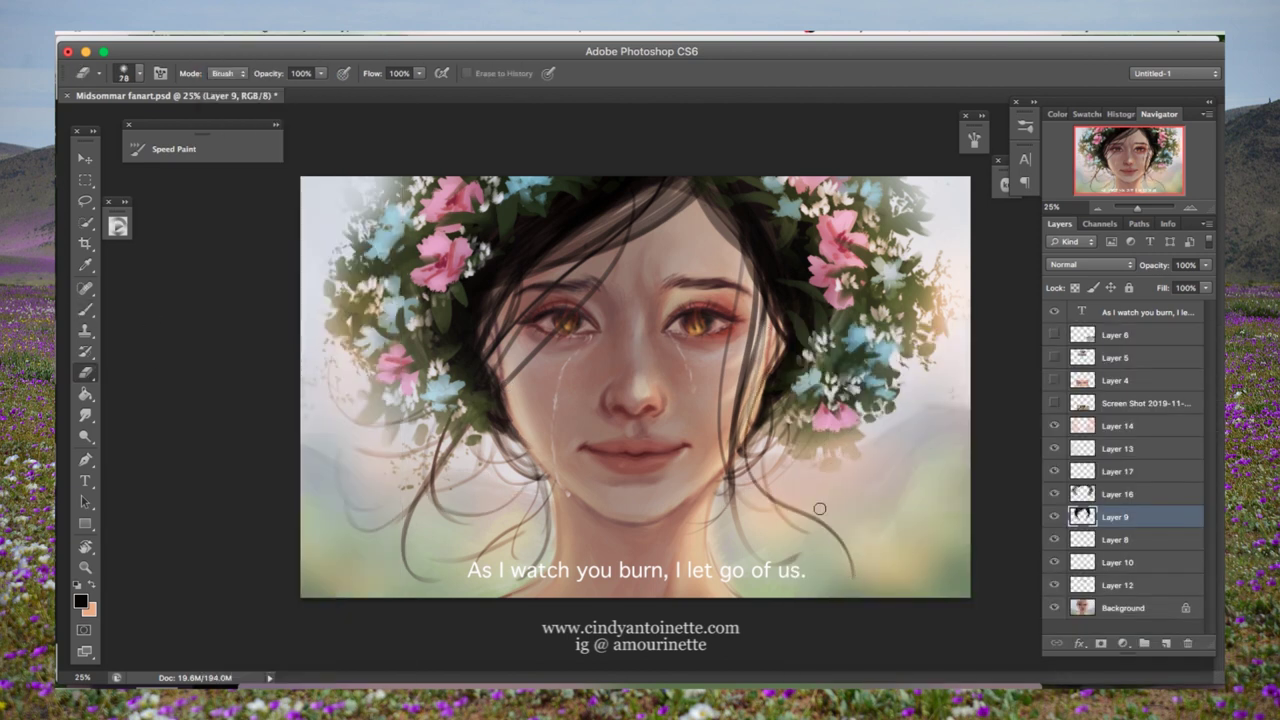
Step: Darken the hair along the forehead and beside the face on Layer 9 with a larger brush and tidy its edges
key(b)
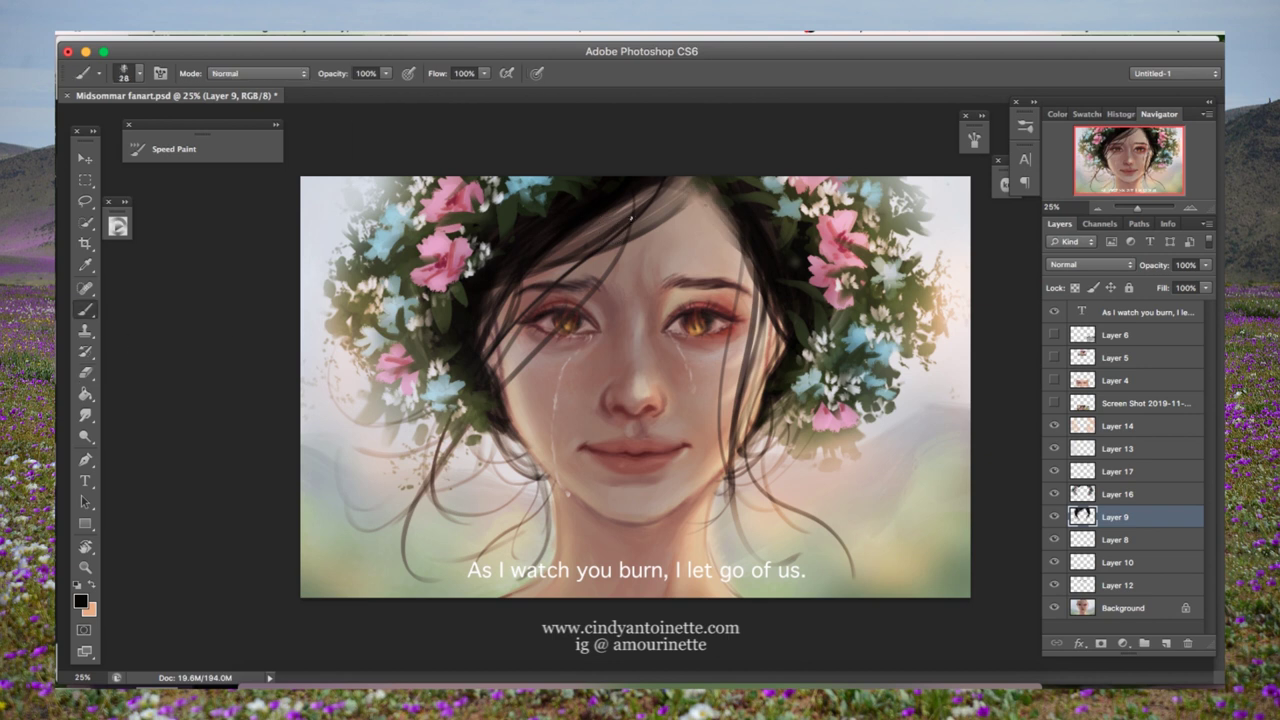
right_click(725, 205)
drag(770, 222, 800, 222)
key(Escape)
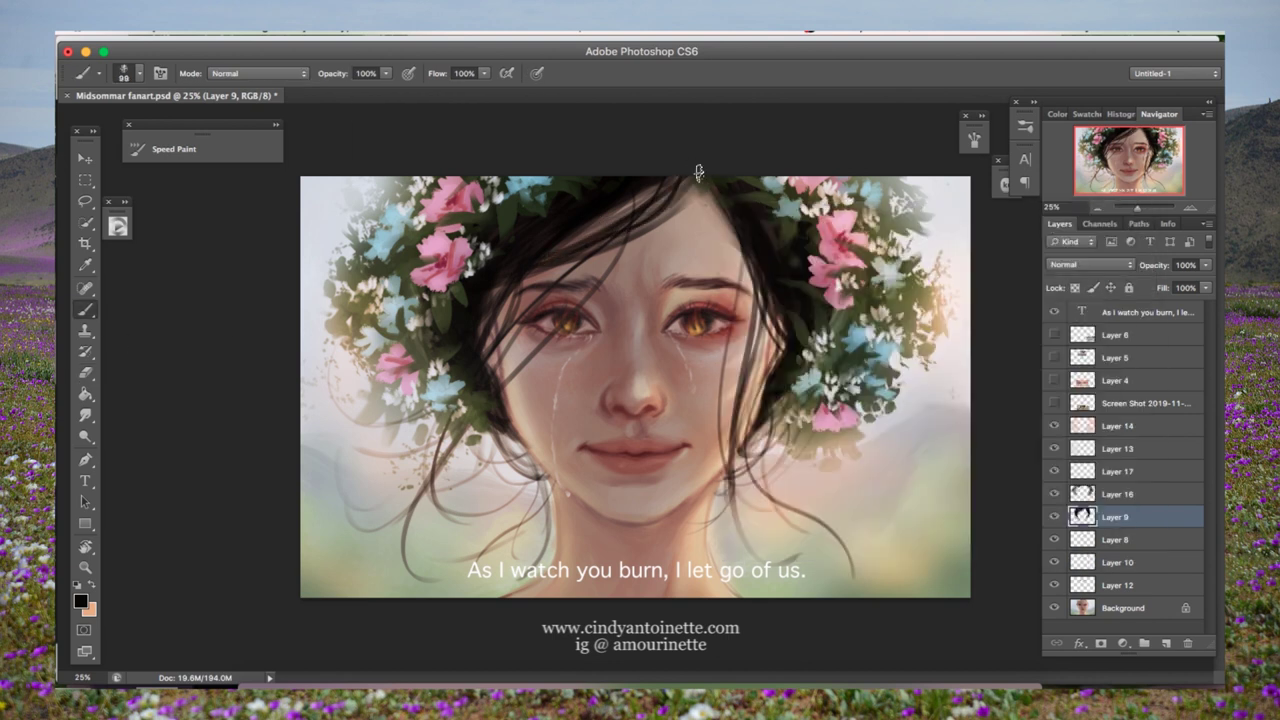
right_click(851, 360)
key(Escape)
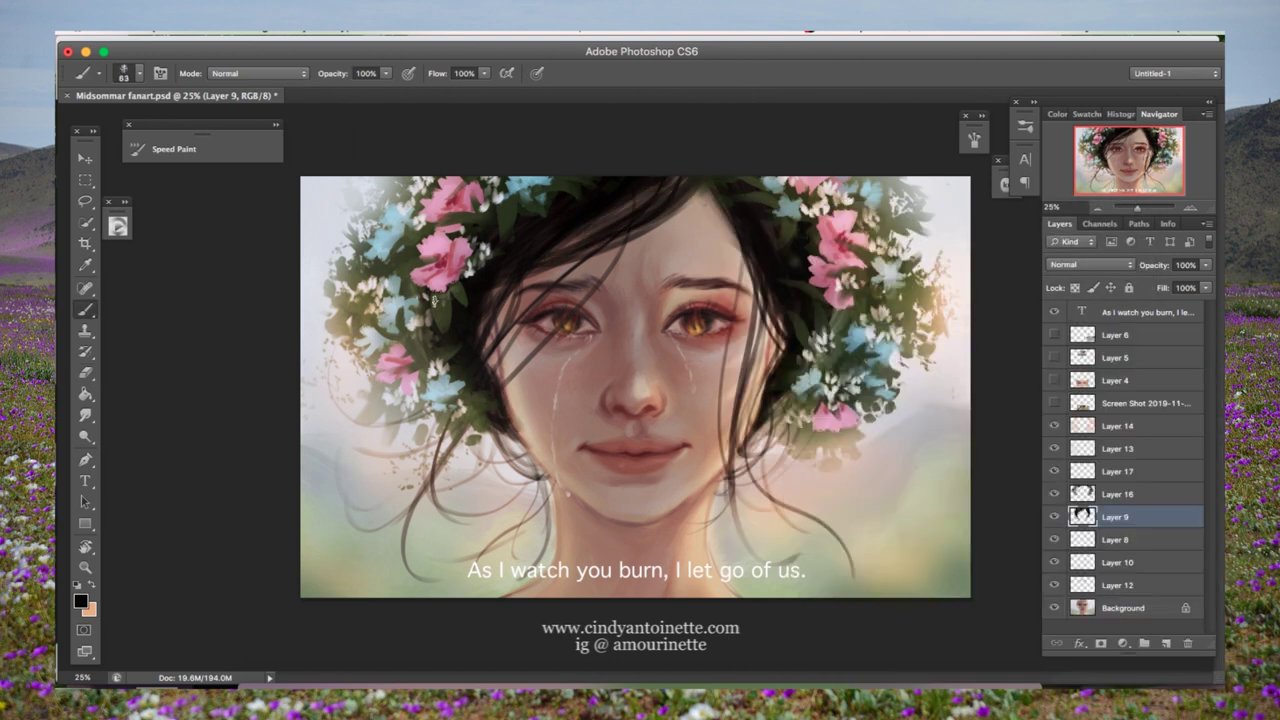
key(e)
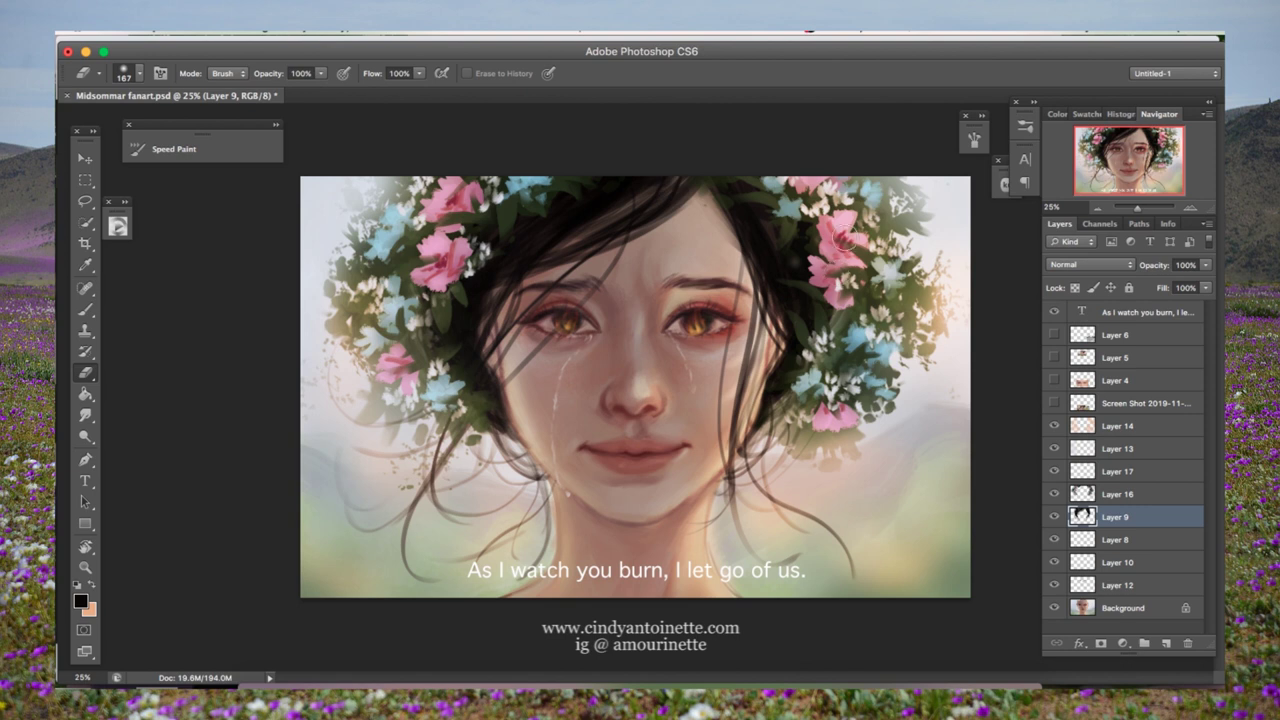
Step: Merge Layer 16 and Layer 17 into a single flower crown layer
click(1117, 494)
shift+click(1117, 471)
right_click(1130, 471)
click(1062, 478)
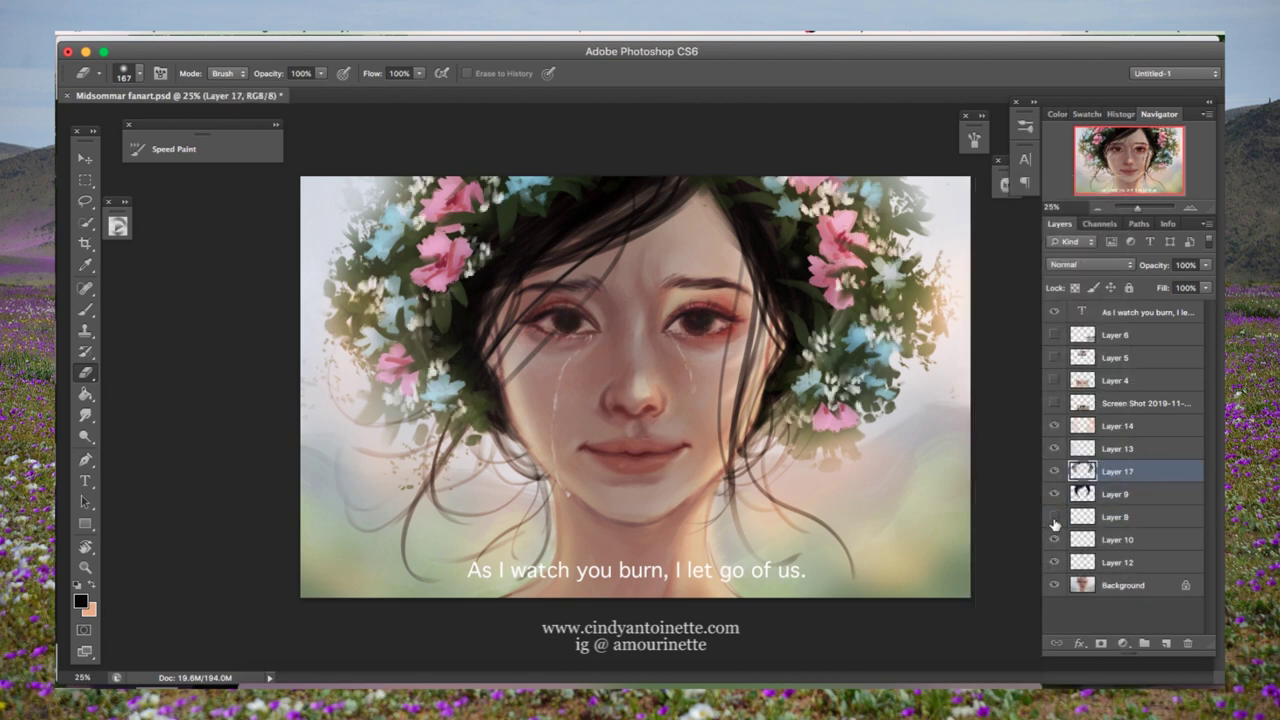
Step: Add Layer 18 in Overlay mode above the crown layer and paint a fiery red-orange glow over both eyes
click(1167, 646)
click(1090, 264)
click(1090, 420)
key(b)
right_click(614, 320)
key(F5)
key(F5)
right_click(663, 400)
key(Escape)
alt+click(706, 256)
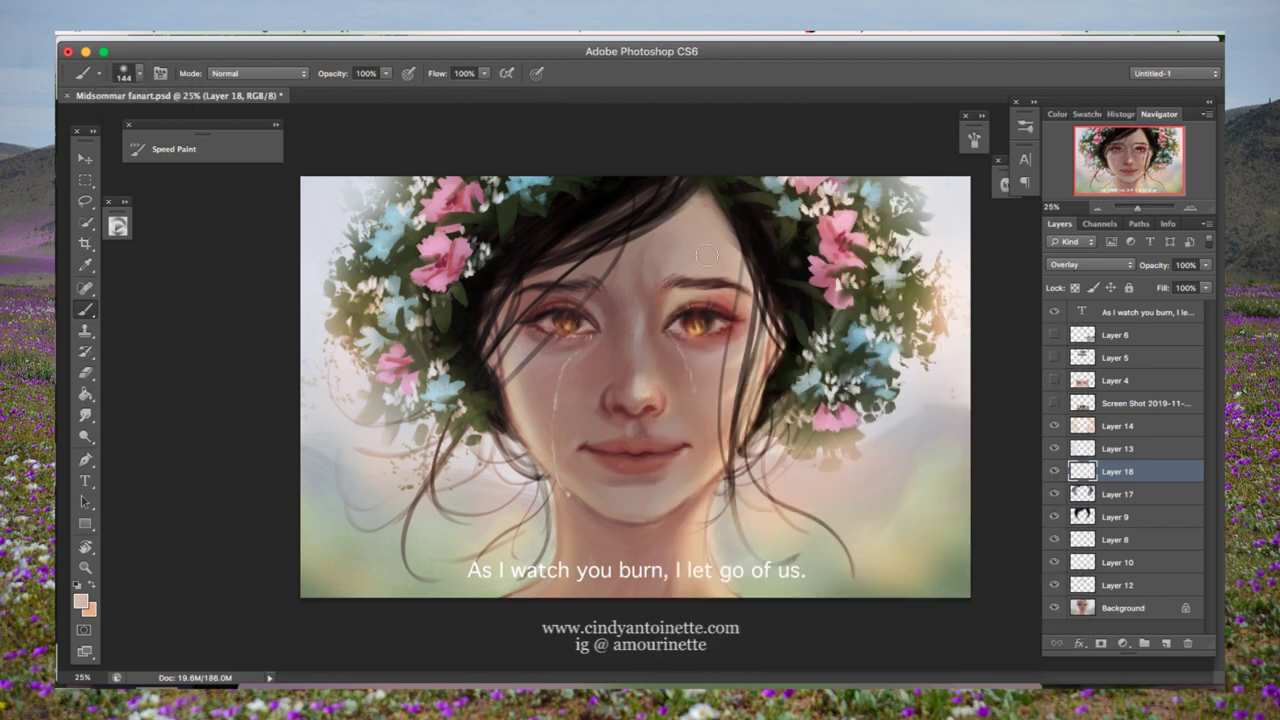
click(80, 601)
click(608, 277)
right_click(702, 322)
key(Escape)
Step: Paint a yellow #d2c536 glow over the crown on Layer 18 within Layer 17's selection, then deselect and soften it
click(80, 601)
click(403, 326)
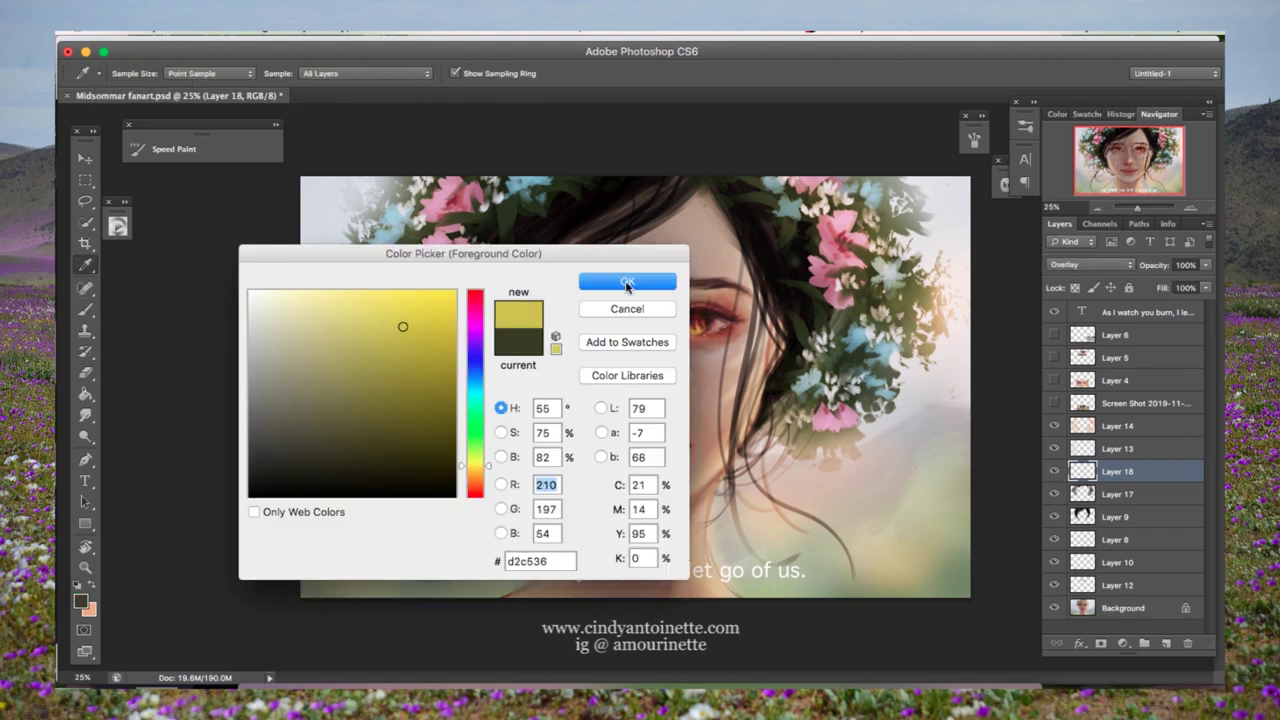
click(626, 277)
right_click(1135, 494)
key(Escape)
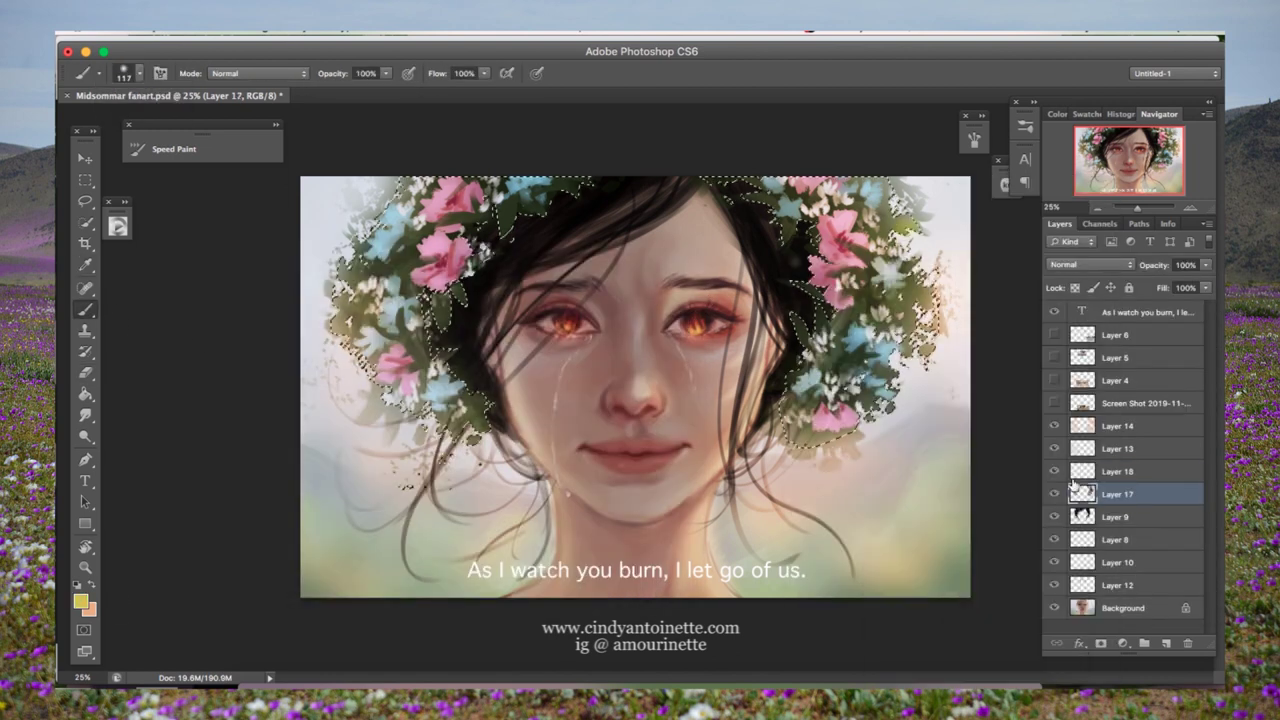
super+click(1082, 494)
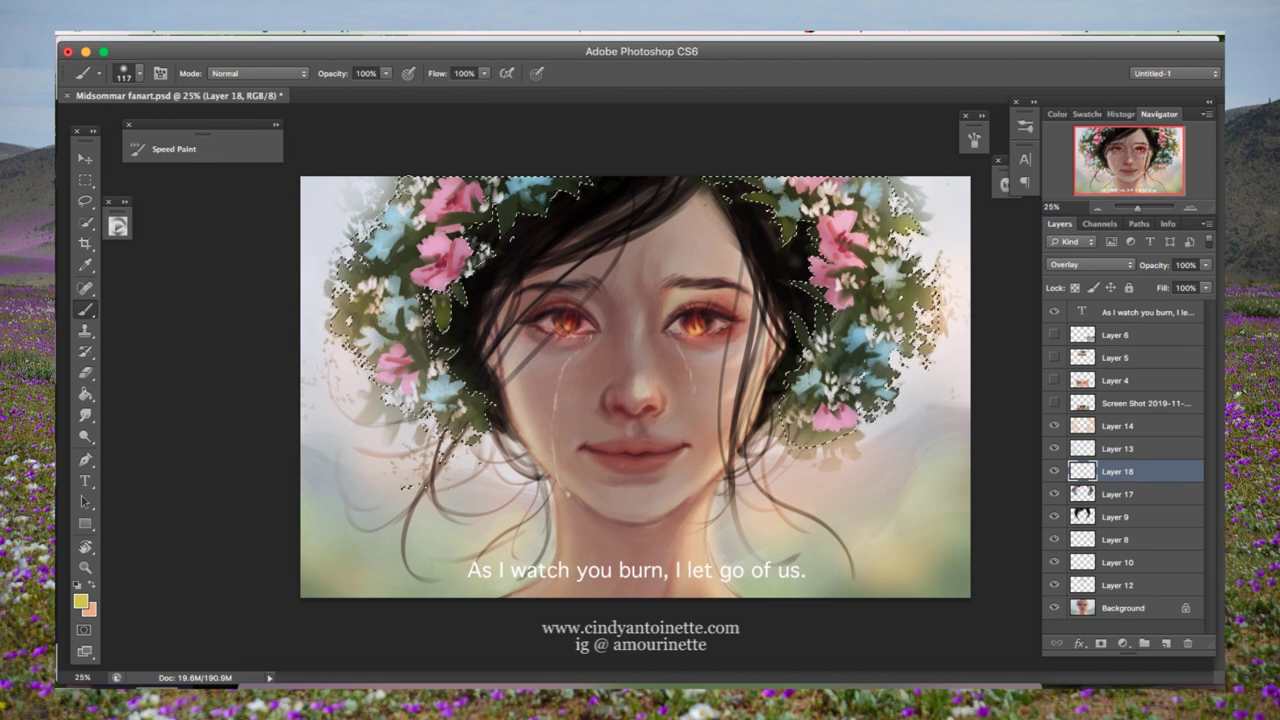
mouse_move(912, 240)
mouse_down()
mouse_move(915, 350)
mouse_move(905, 270)
mouse_up()
key(super+d)
key(e)
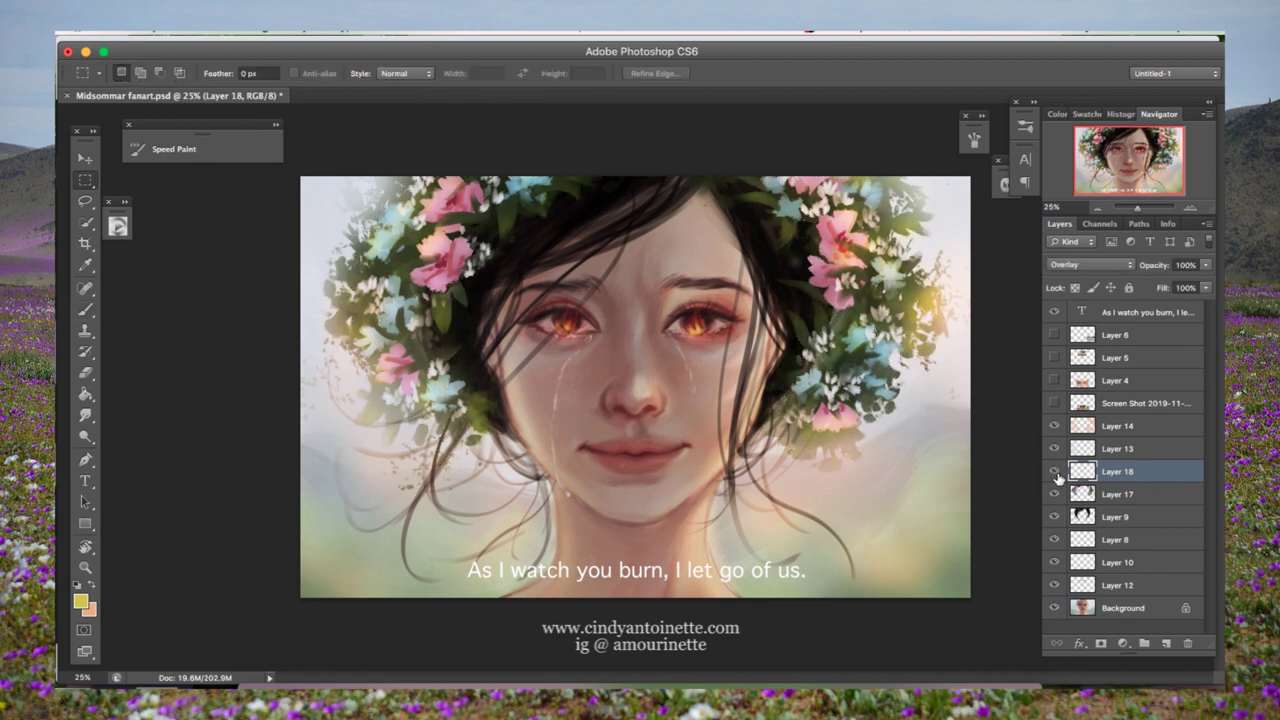
Step: Brighten leaves and blossoms of the crown on Layer 17 with the Dodge tool and trim the glow on Layer 18
click(1117, 494)
key(o)
right_click(405, 222)
key(Escape)
key(alt+bracketright)
key(e)
Step: Lock Layer 9's transparent pixels and paint a soft bluish-grey sheen over the hair above the forehead
click(1064, 516)
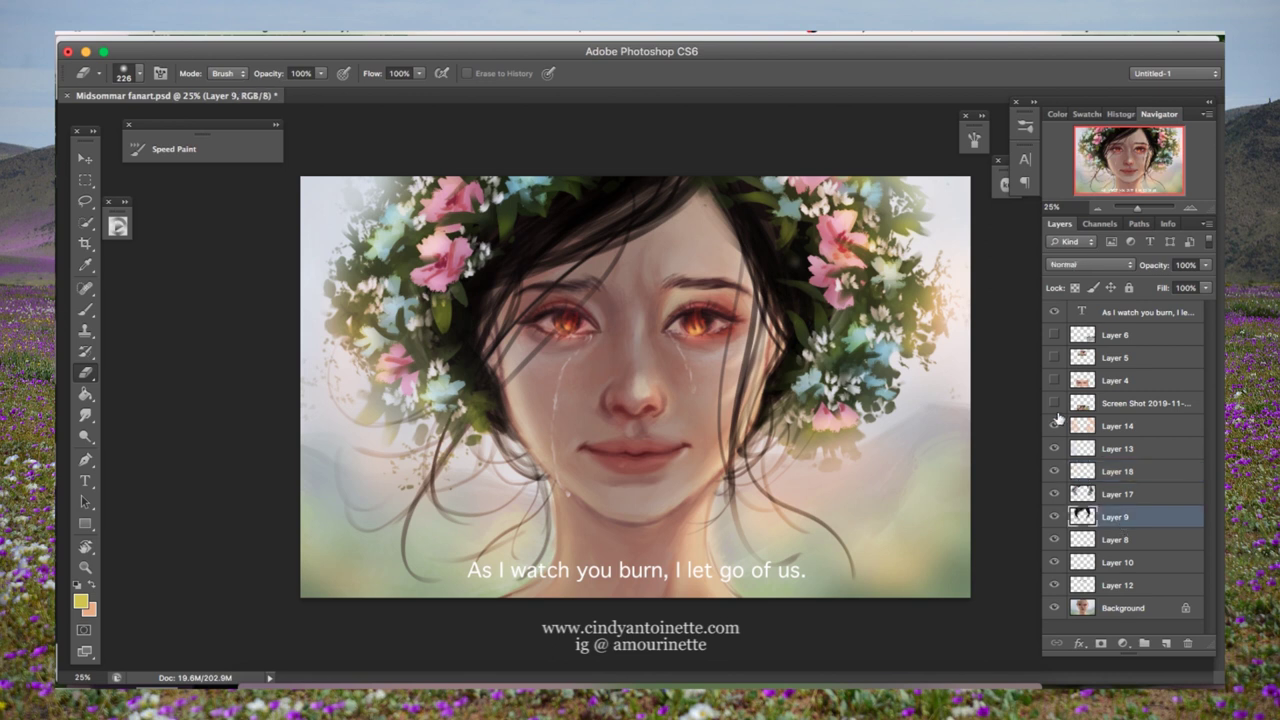
key(b)
click(174, 148)
right_click(650, 318)
click(200, 34)
key(F5)
click(80, 601)
click(623, 280)
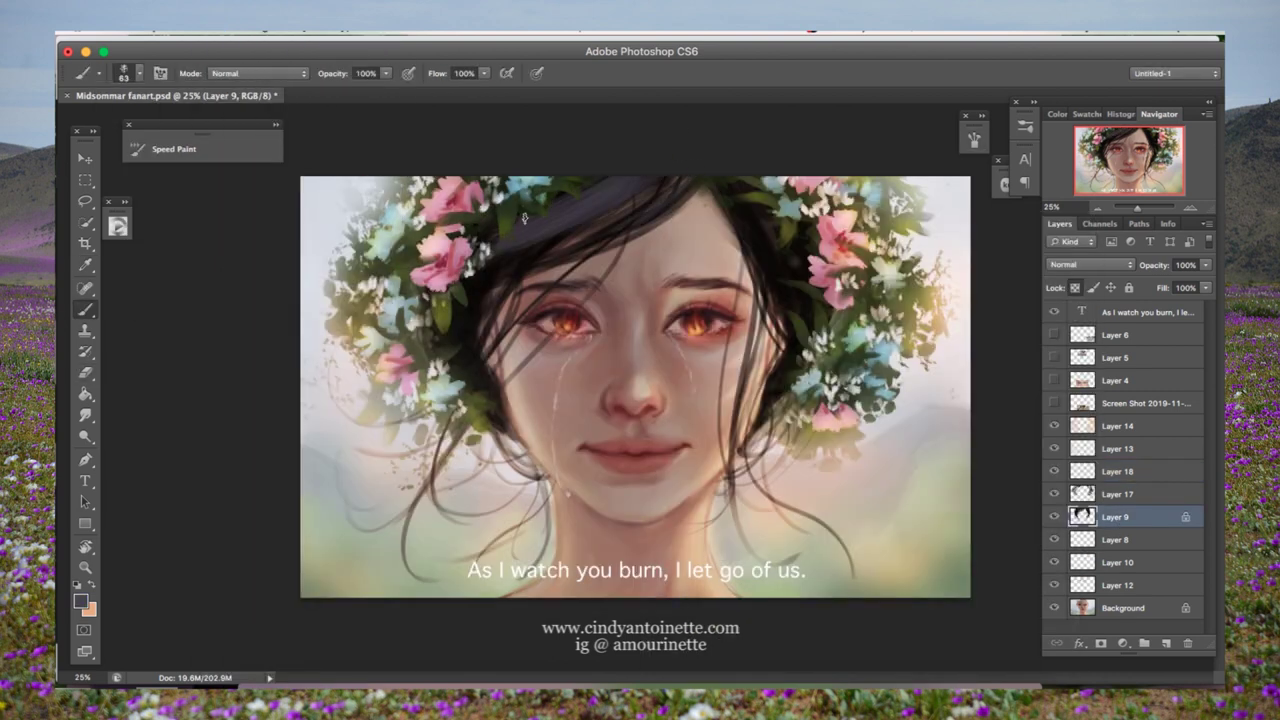
alt+click(557, 250)
right_click(790, 288)
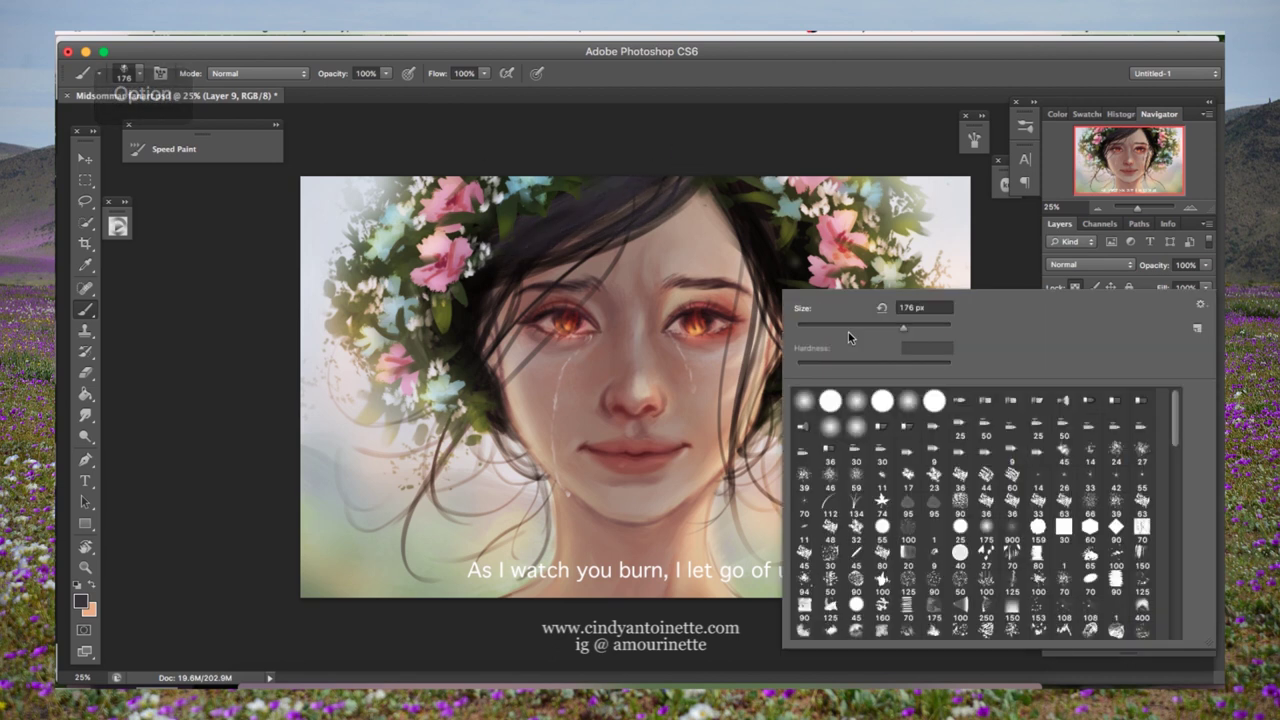
drag(848, 332, 830, 332)
key(Return)
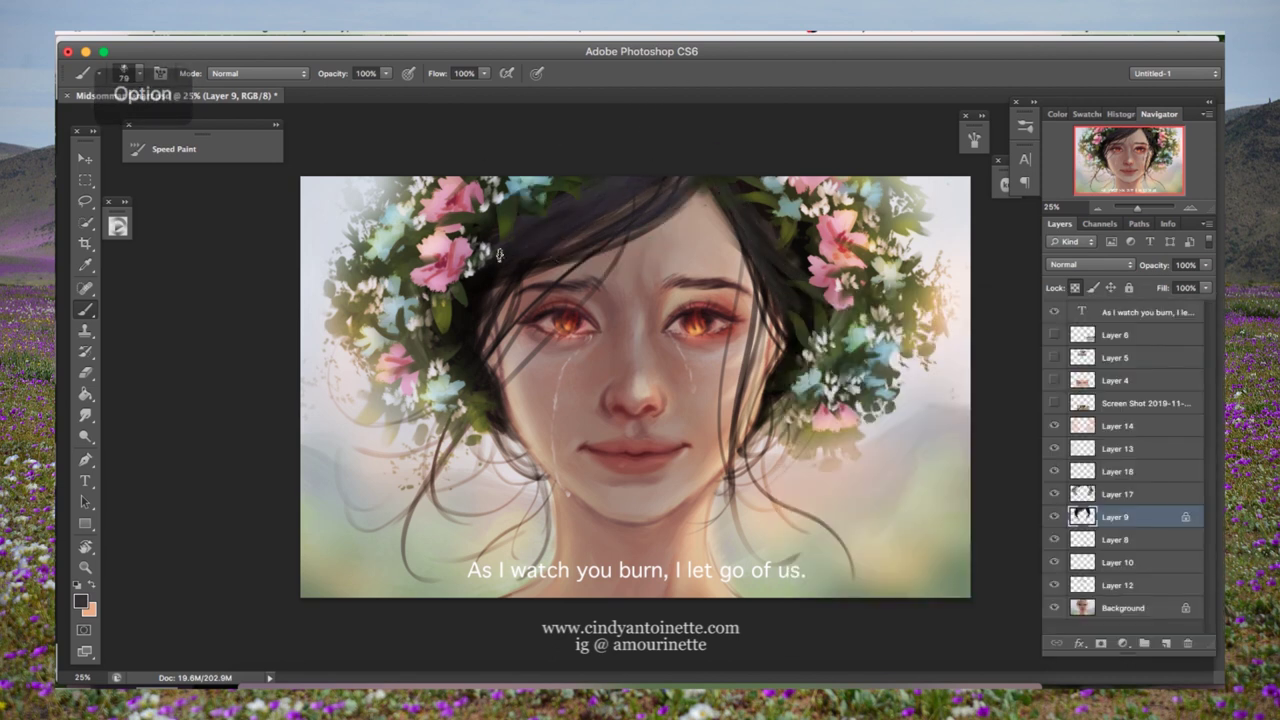
Step: Recolour the loose hair strands beside the face and neck on Layer 9 with a lighter sampled brown
alt+click(478, 320)
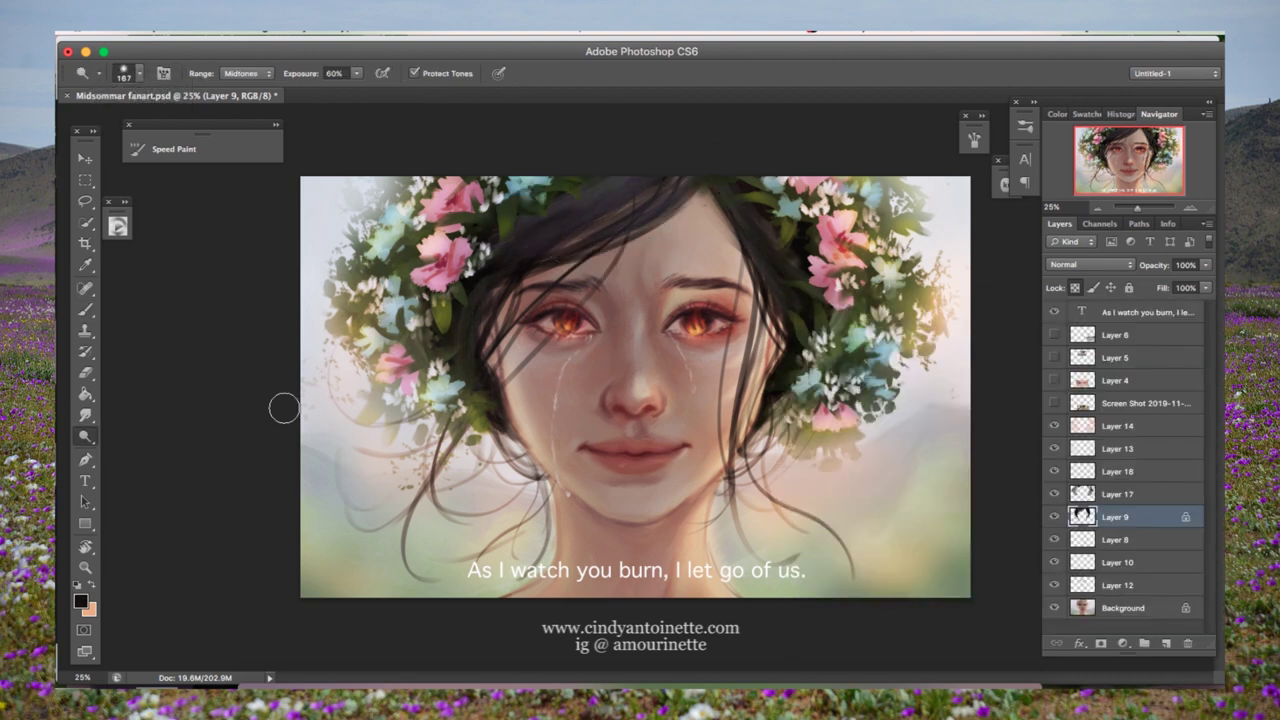
alt+click(533, 330)
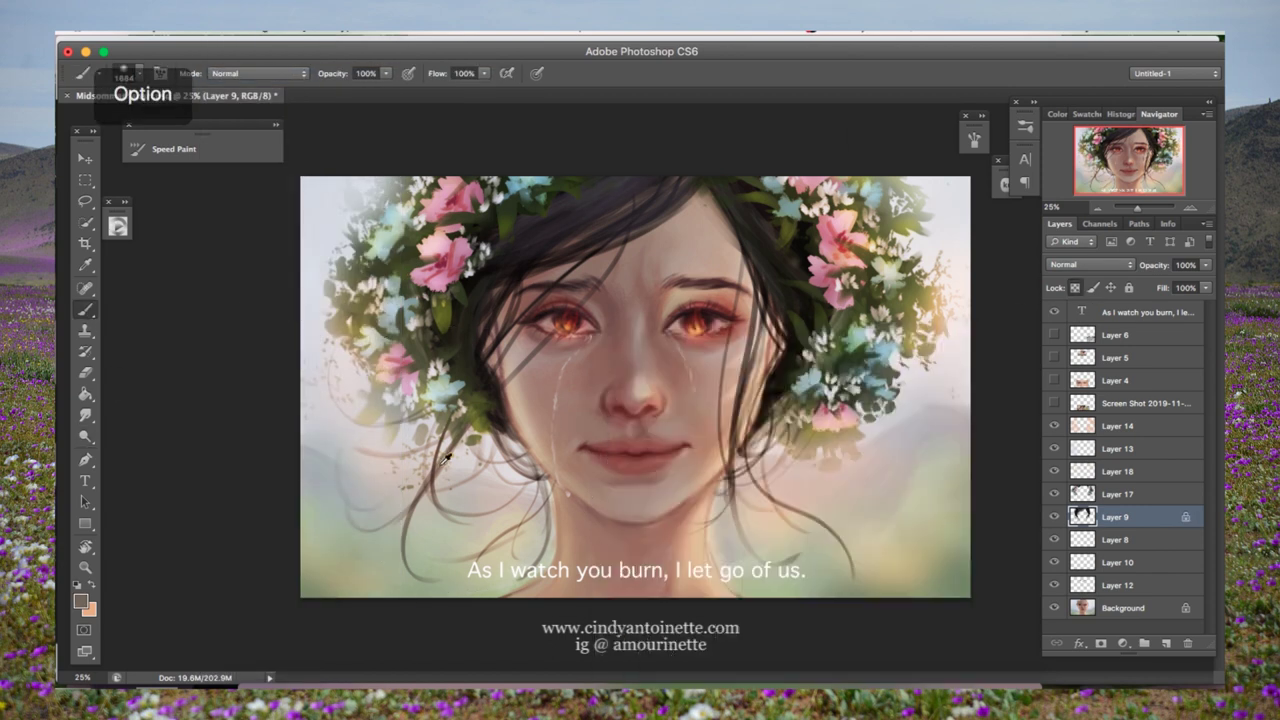
key(F5)
key(F5)
Step: Add Layer 19 above the Background and paint thin pale, backlit hair strands on both sides of the neck
click(1123, 607)
click(1166, 643)
right_click(625, 330)
key(F5)
key(F5)
alt+click(943, 314)
key(bracketleft)
key(bracketleft)
key(bracketleft)
key(bracketleft)
key(F5)
key(F5)
key(bracketleft)
key(bracketleft)
mouse_move(505, 485)
mouse_down()
mouse_move(390, 535)
mouse_move(358, 576)
mouse_up()
drag(553, 508, 553, 554)
drag(716, 478, 780, 552)
drag(740, 456, 830, 594)
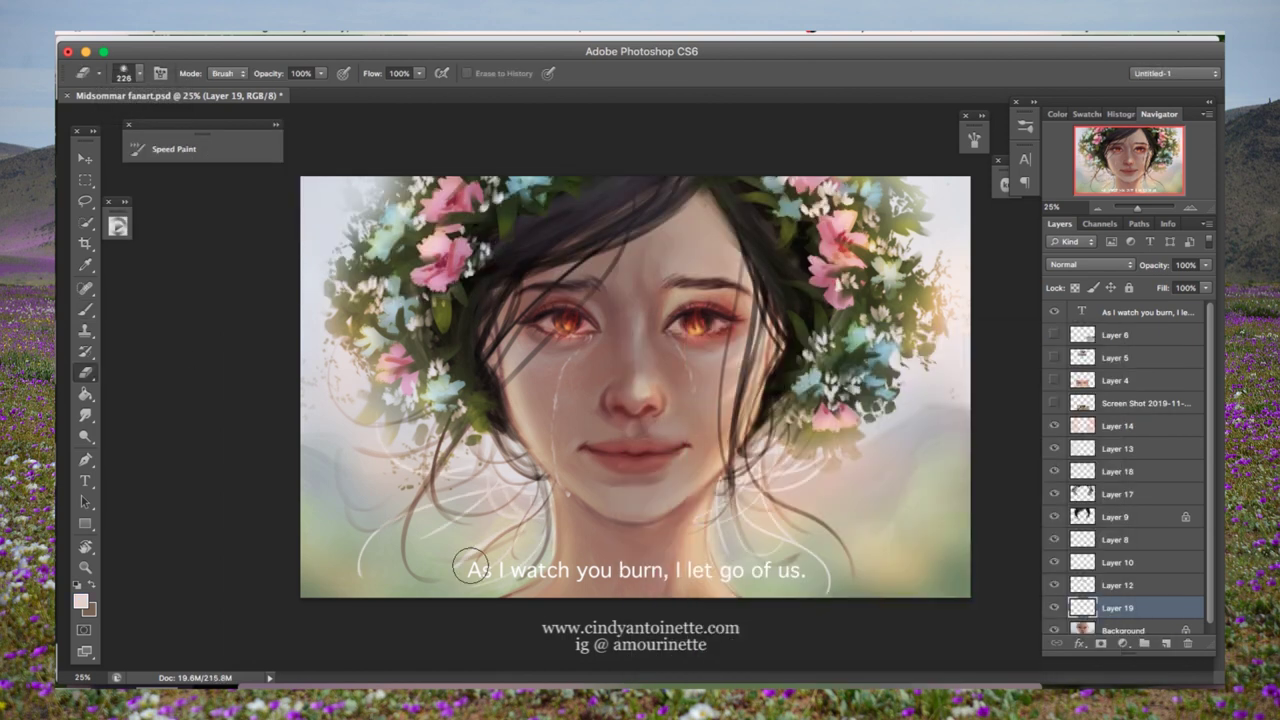
Step: Add shorter pale strands around the neck on Layer 19 and erase their overlong ends
alt+click(519, 497)
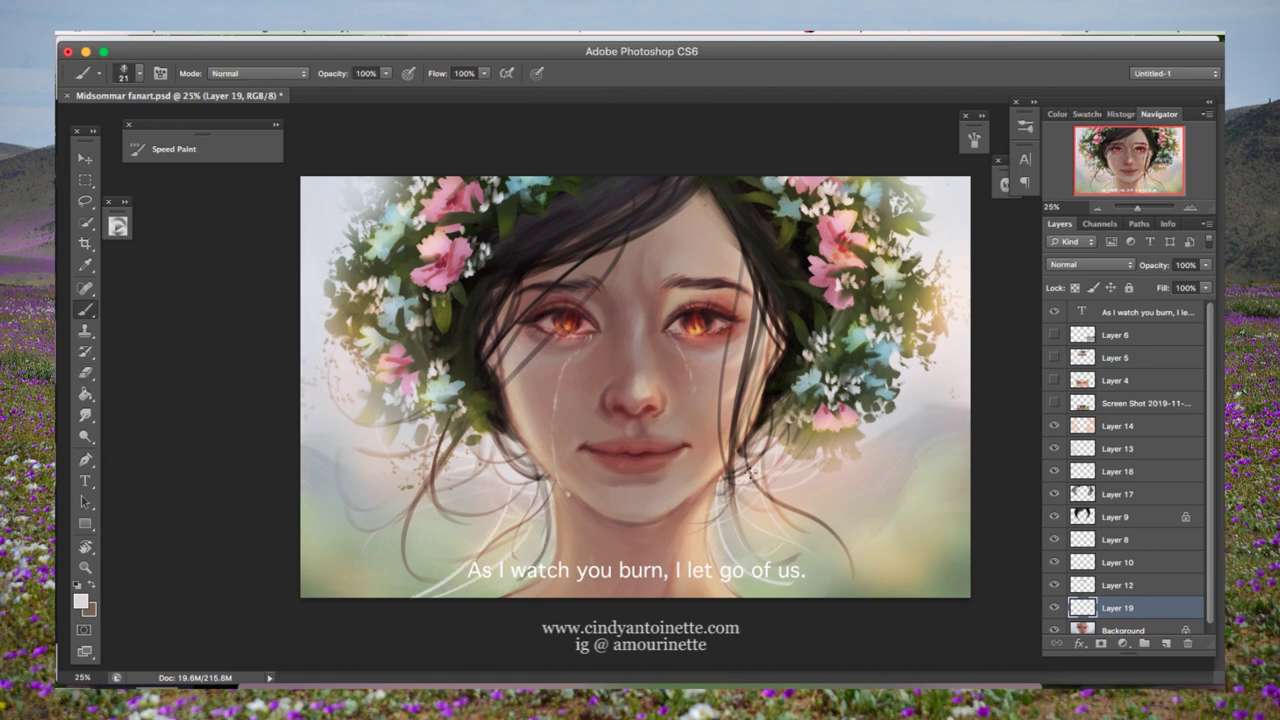
key(e)
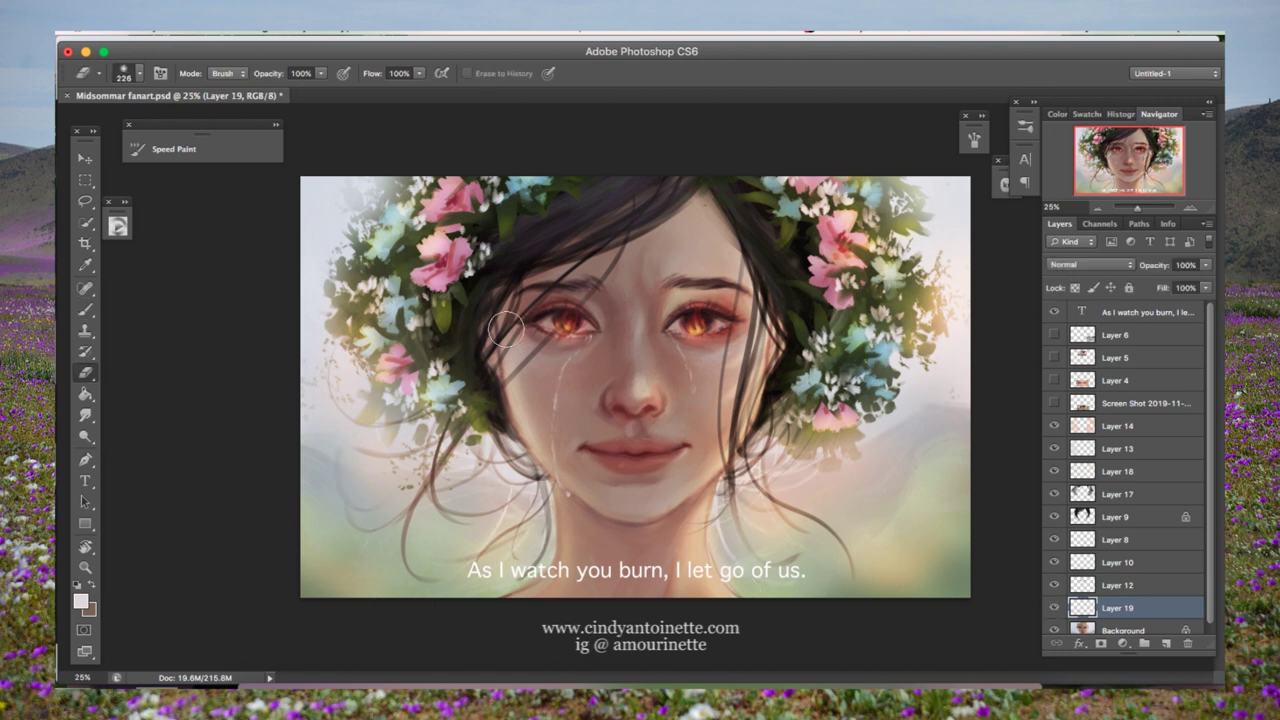
Step: Show the reference screenshot layer briefly to compare it with the painting, then hide it again
key(v)
click(1057, 396)
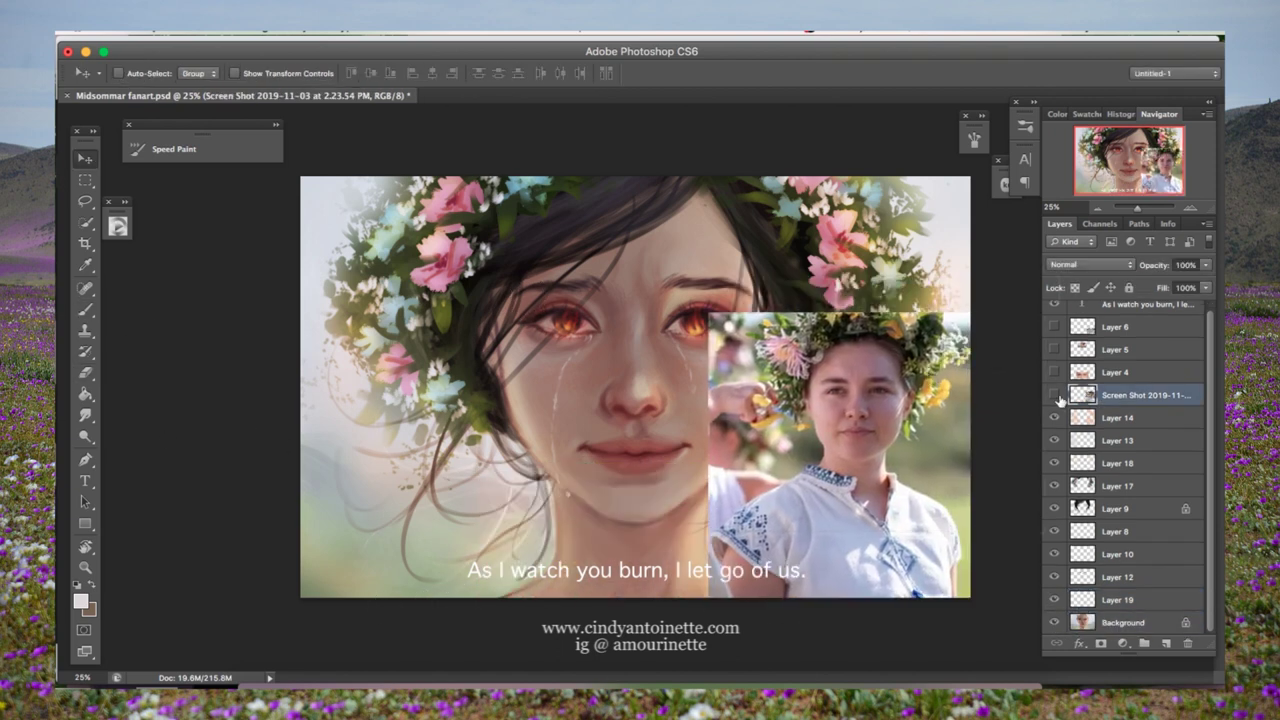
click(1057, 396)
Step: Paint sampled skin tones around the chin and jawline on Layer 19 with a soft brush, temporarily rotating the canvas
click(1117, 599)
key(b)
key(super+equal)
key(F5)
click(858, 183)
key(F5)
right_click(714, 318)
double_click(790, 400)
alt+click(620, 470)
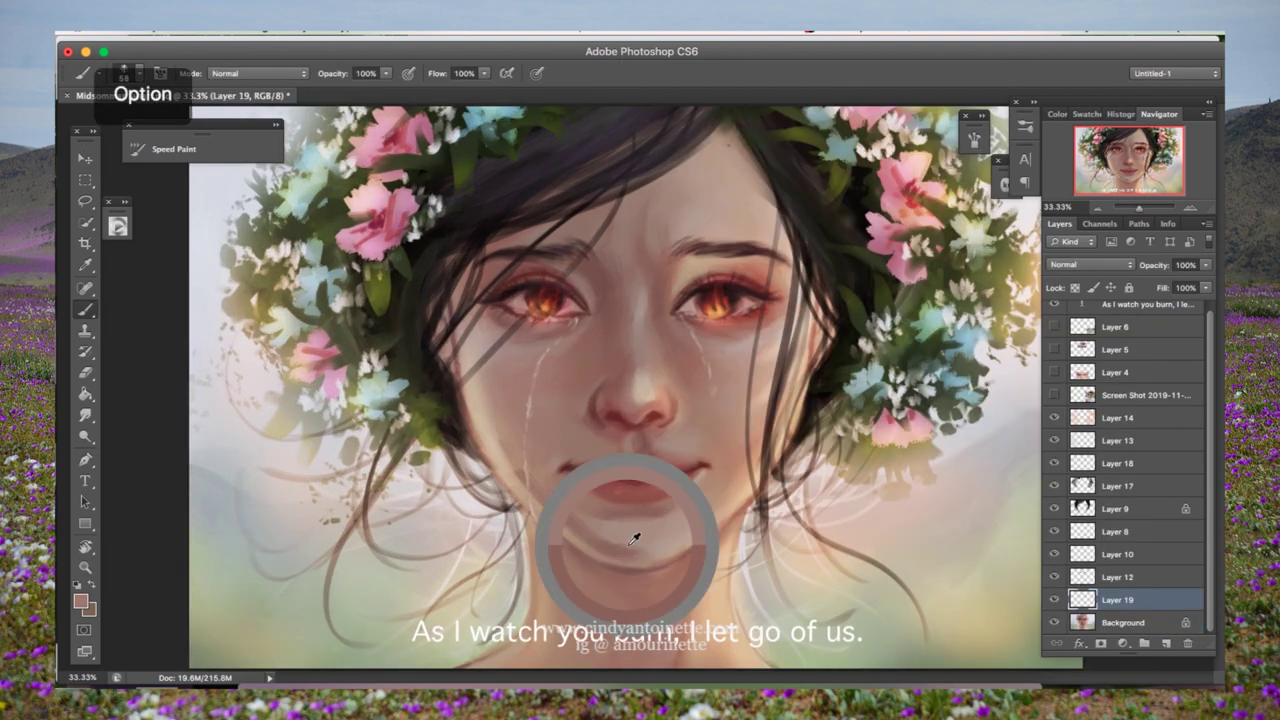
key(F5)
key(F5)
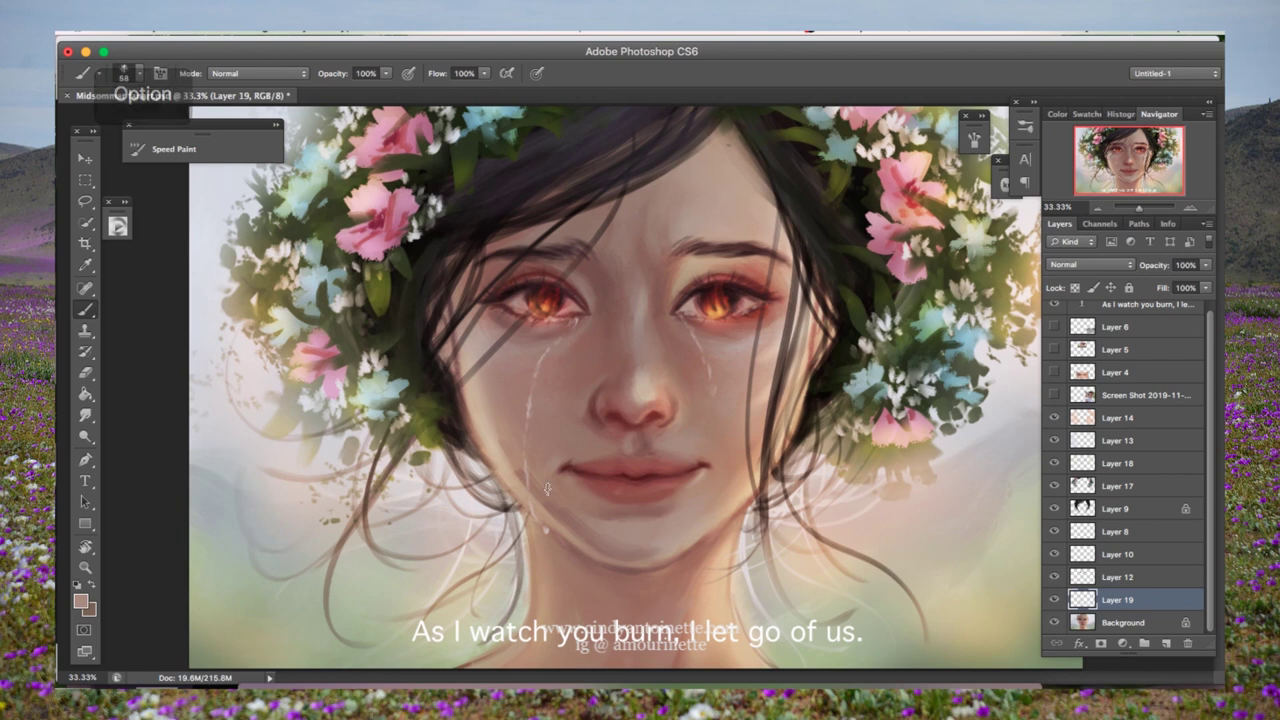
drag(155, 409, 214, 322)
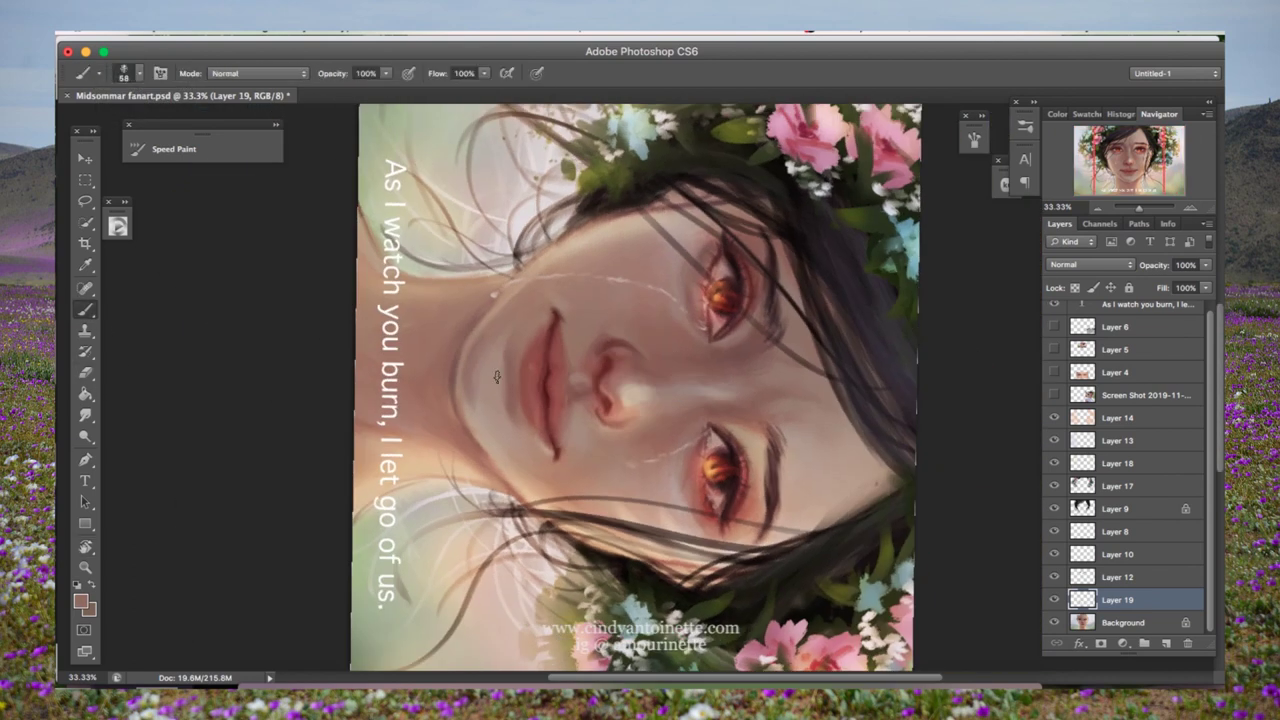
key(r)
key(Escape)
key(z)
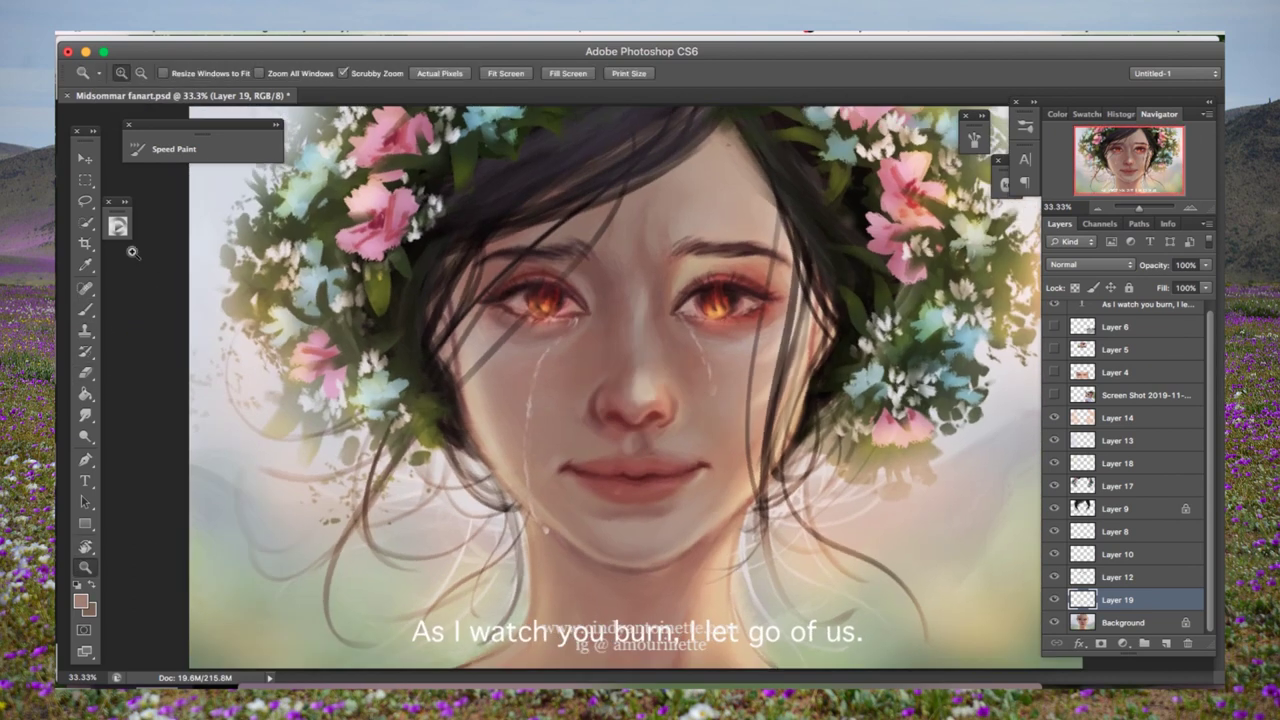